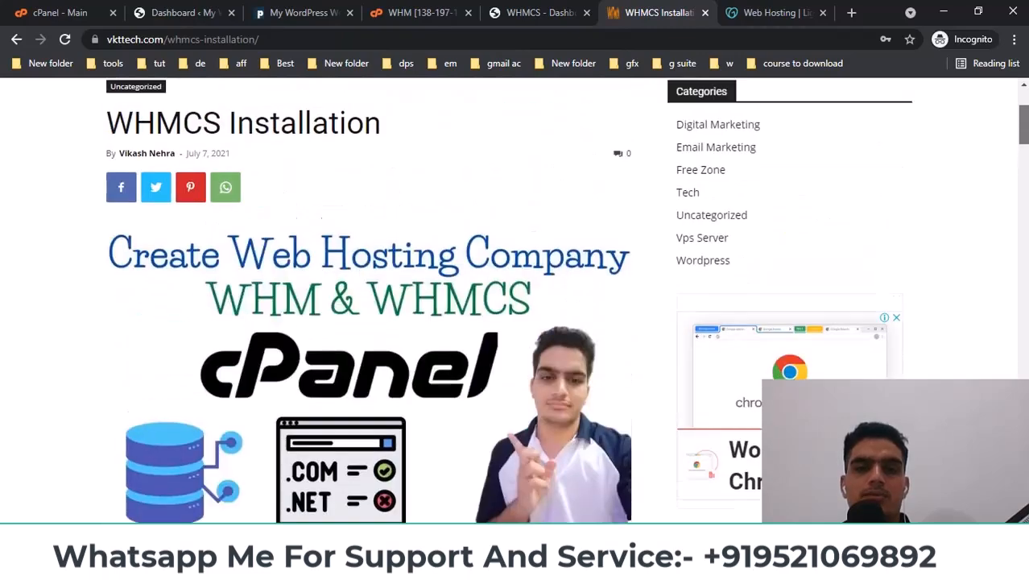
# - Look over the hosting website's pricing page, returning to the WHMCS admin dashboard
pyautogui.click(520, 9)
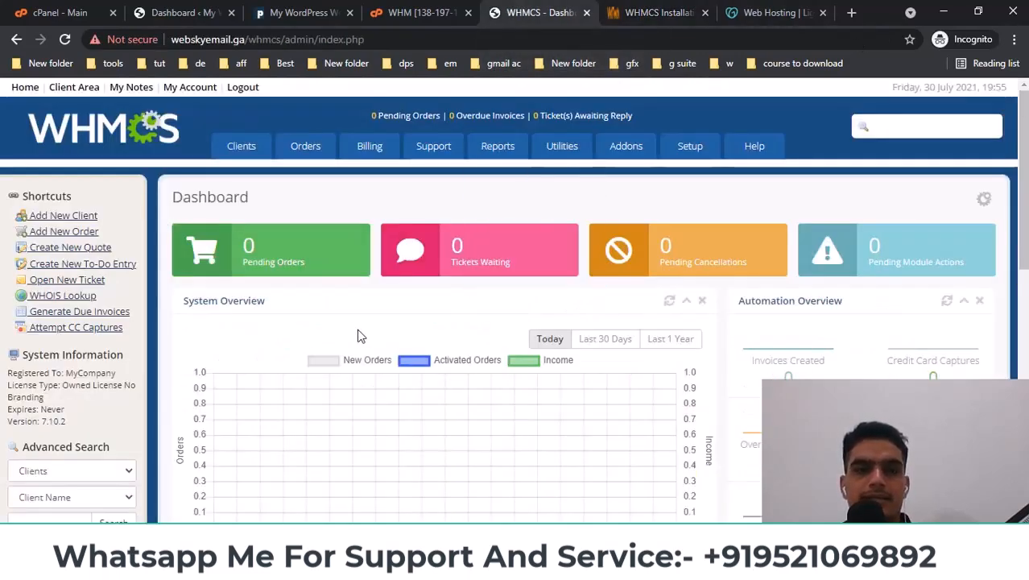
pyautogui.click(298, 12)
pyautogui.scroll(4, 752, 287)
pyautogui.moveTo(1023, 144)
pyautogui.mouseDown()
pyautogui.moveTo(1024, 103)
pyautogui.moveTo(1023, 355)
pyautogui.moveTo(1023, 127)
pyautogui.moveTo(1023, 157)
pyautogui.mouseUp()
pyautogui.click(539, 13)
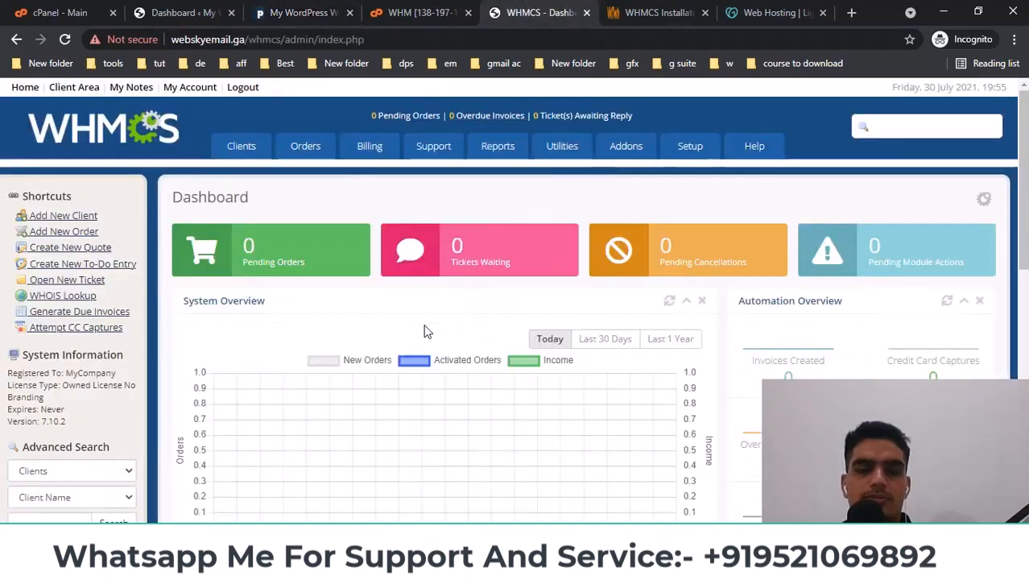
# - Open the Servers configuration page in WHMCS and review the configured cPanel server
pyautogui.moveTo(703, 146)
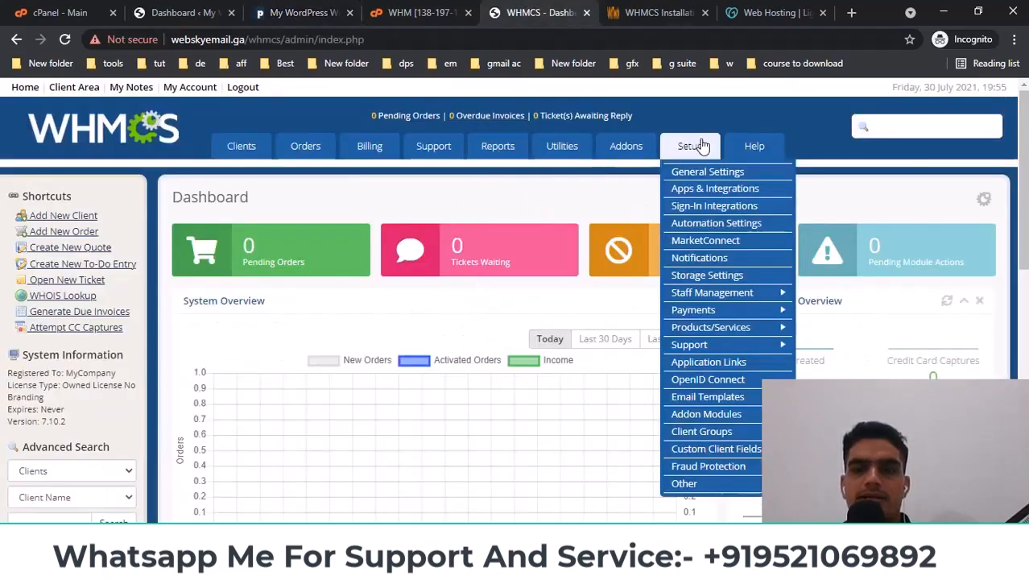
pyautogui.moveTo(737, 331)
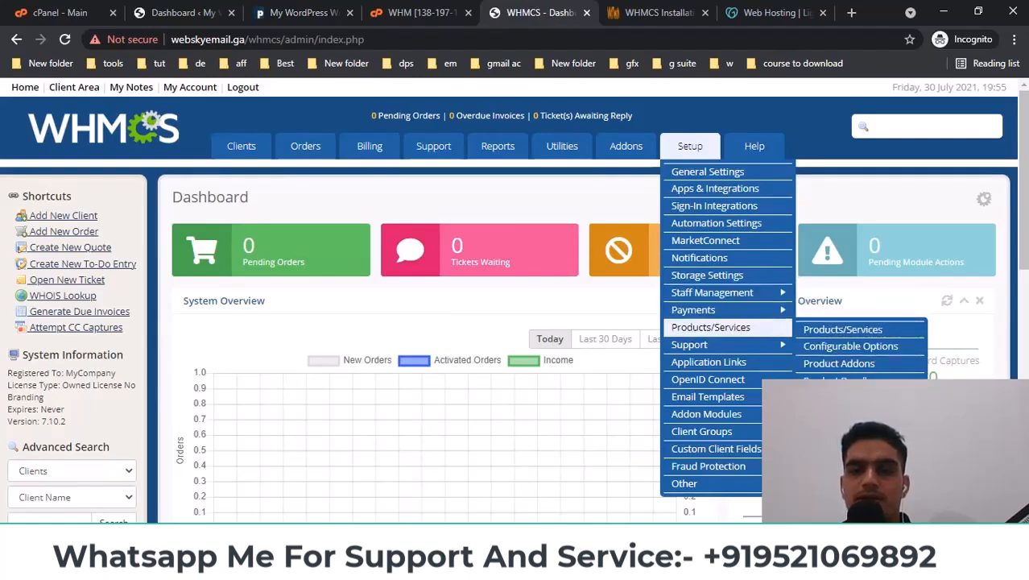
pyautogui.click(842, 329)
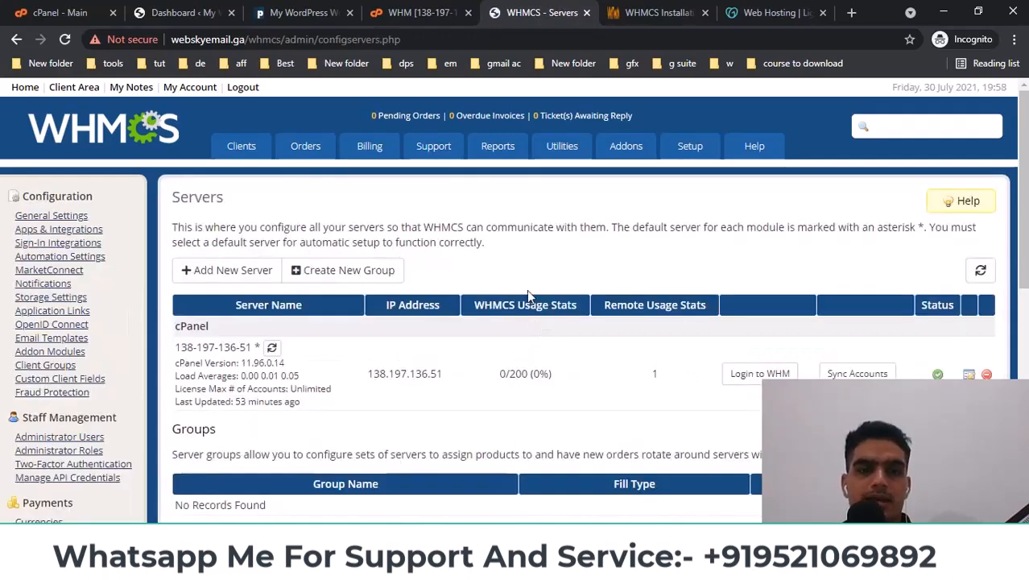
pyautogui.scroll(-1, 528, 293)
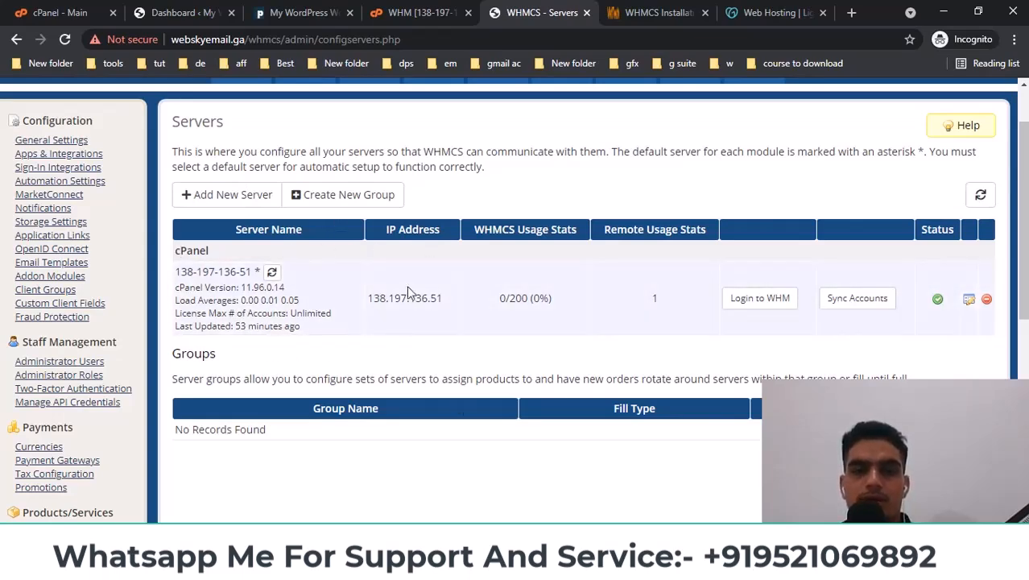
pyautogui.scroll(1, 408, 292)
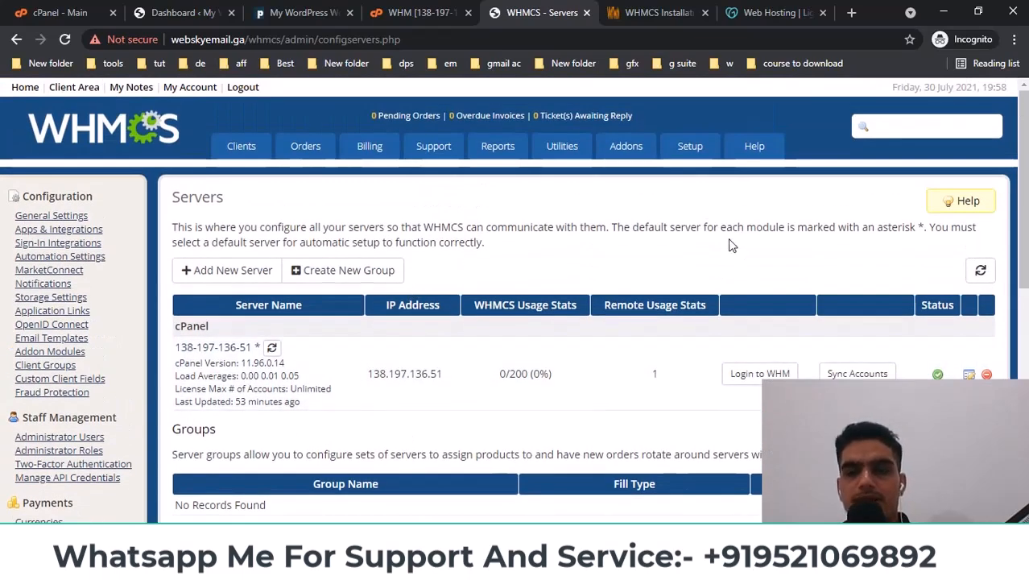
# - Open the Products/Services setup page and start creating a new product group
pyautogui.moveTo(689, 149)
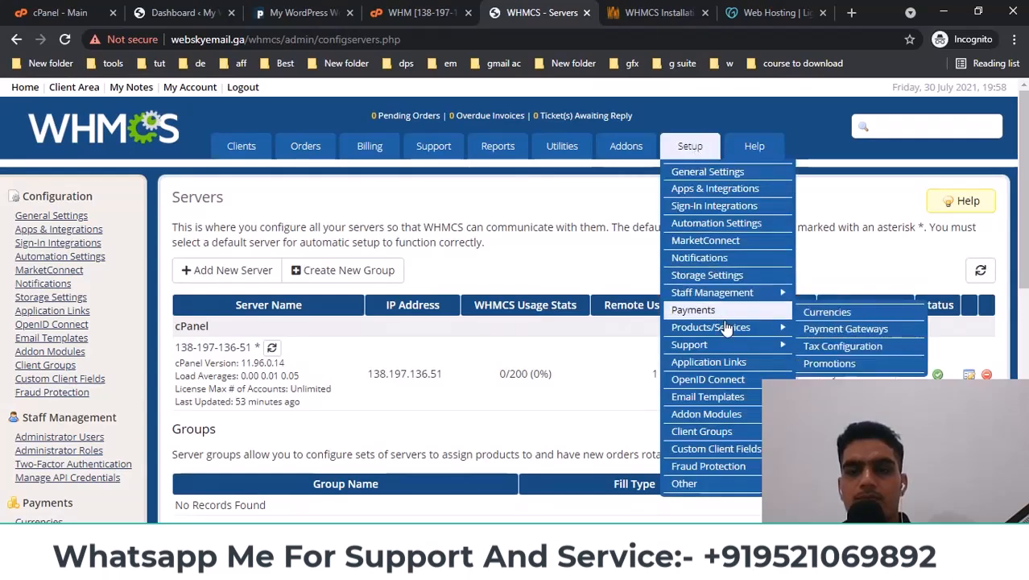
pyautogui.moveTo(725, 333)
pyautogui.click(837, 329)
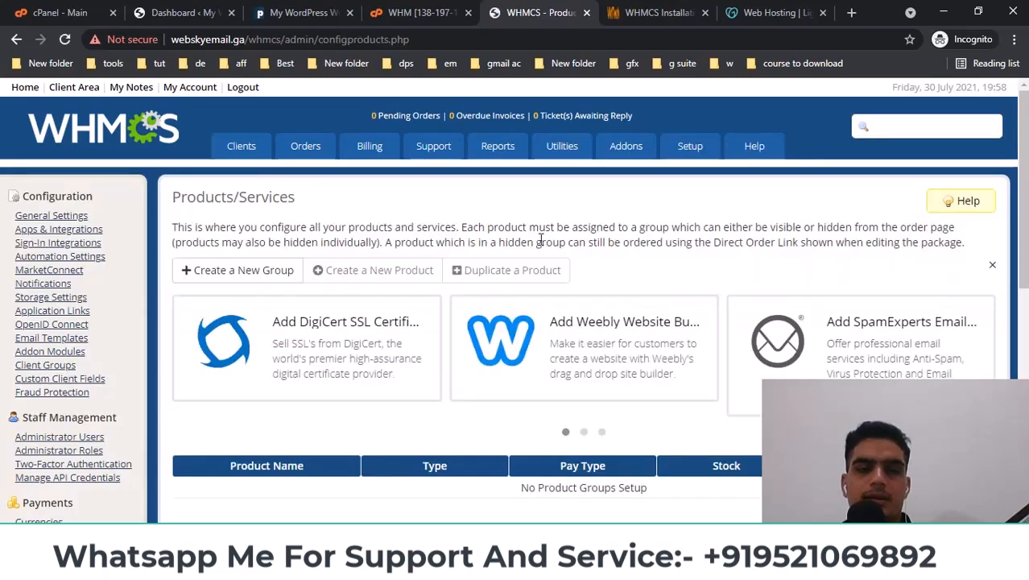
pyautogui.scroll(-2, 499, 235)
pyautogui.click(240, 198)
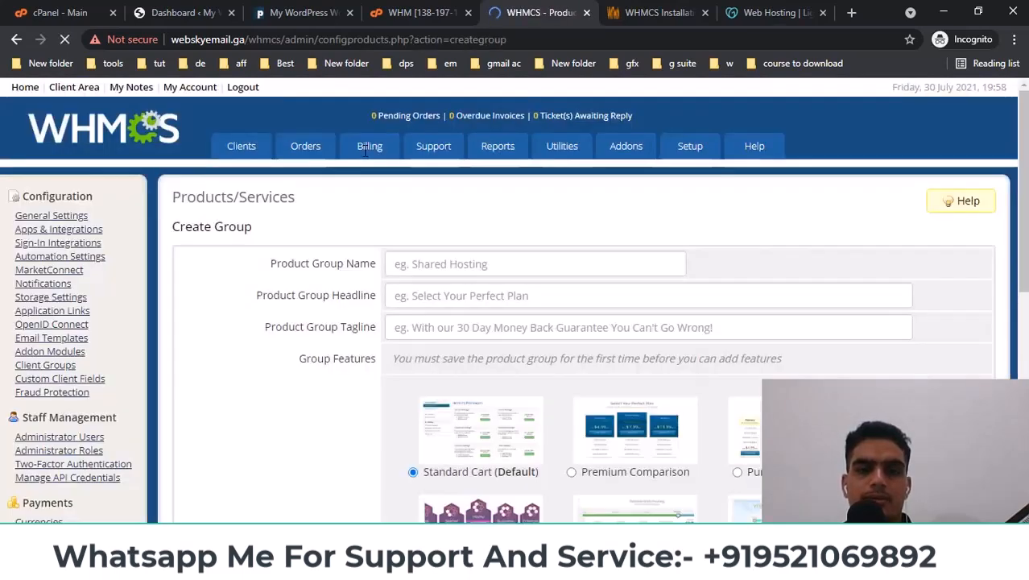
# - Copy the plan title "Shared Hosting" from the hosting website and enter it as the product group name
pyautogui.moveTo(370, 164)
pyautogui.scroll(-2, 418, 170)
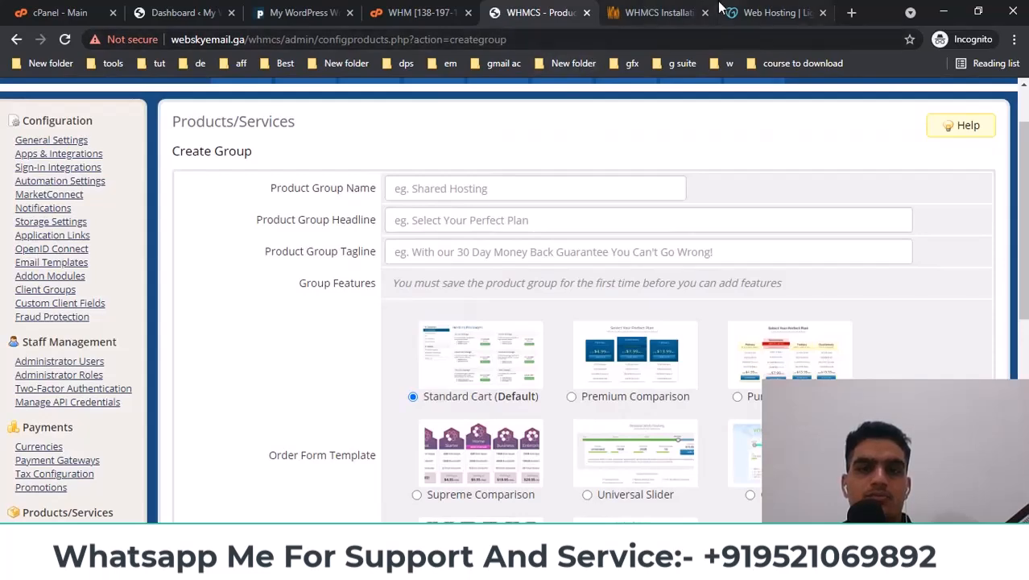
pyautogui.click(274, 11)
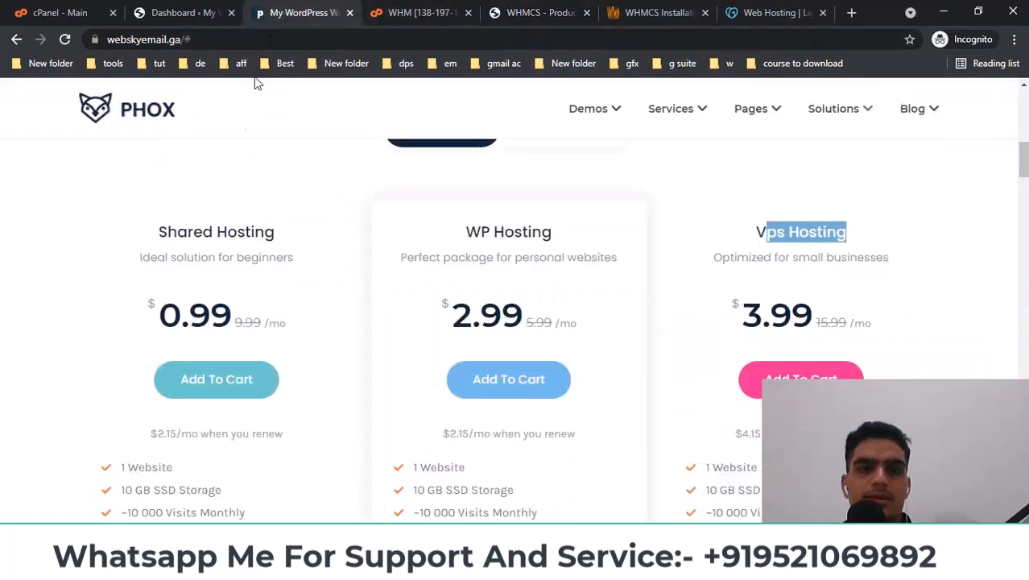
pyautogui.tripleClick(203, 231)
pyautogui.hotkey('ctrl', 'c')
pyautogui.click(539, 13)
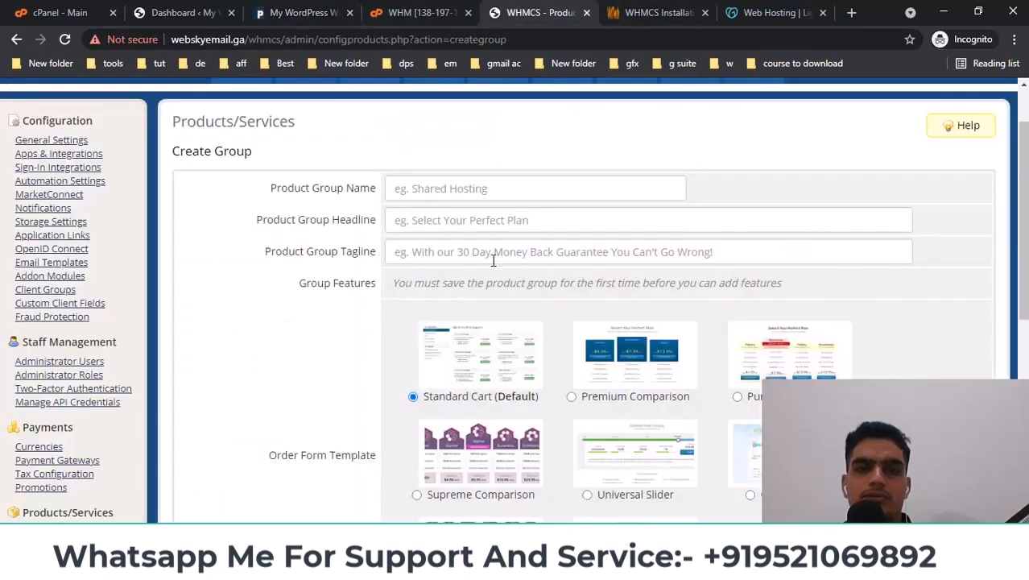
pyautogui.click(437, 187)
pyautogui.hotkey('ctrl', 'v')
# - Keep the Standard Cart order form template and all payment gateways enabled, and save the product group
pyautogui.scroll(-1, 507, 225)
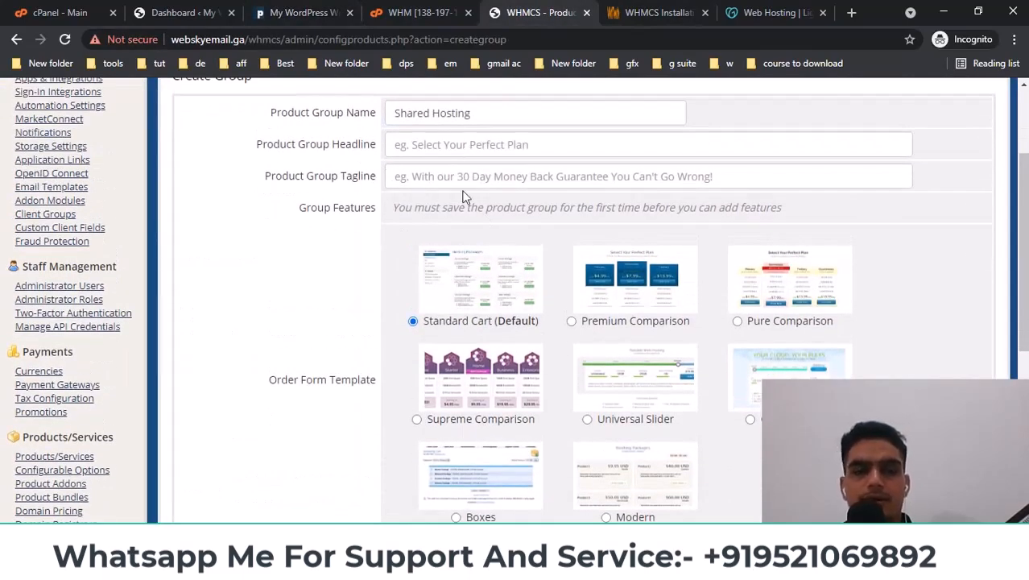
pyautogui.scroll(-1, 342, 270)
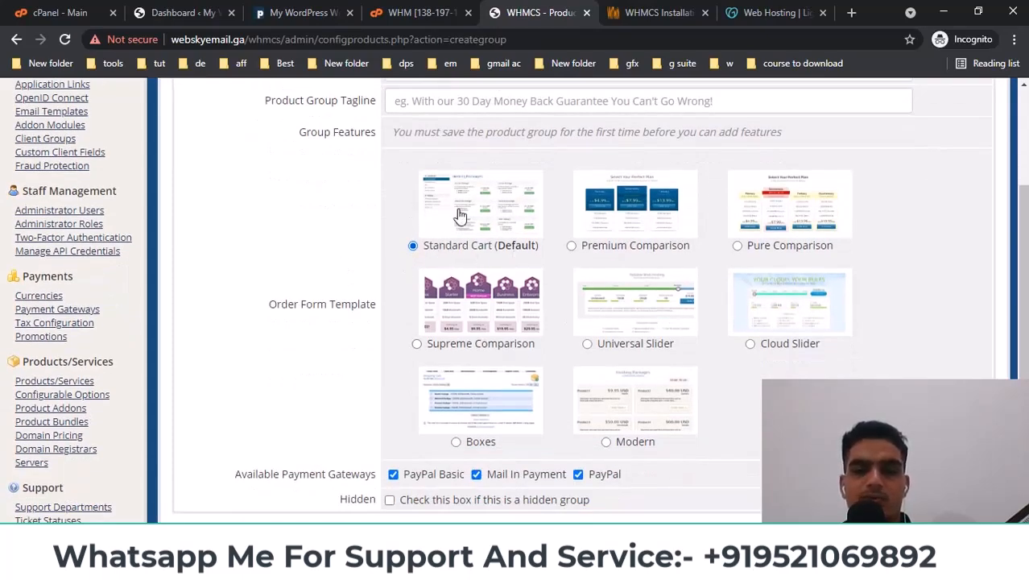
pyautogui.scroll(-2, 354, 248)
pyautogui.scroll(2, 367, 245)
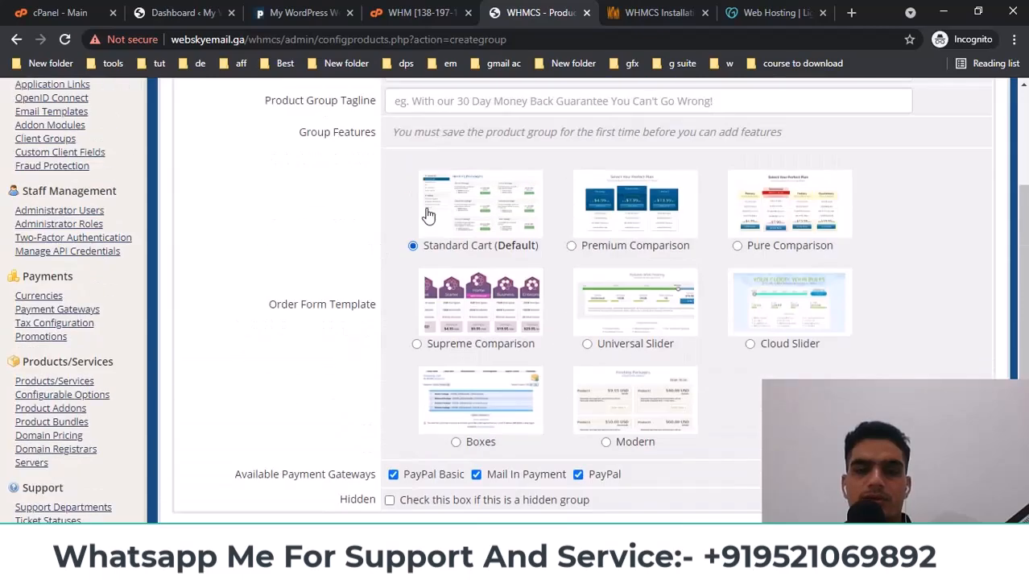
pyautogui.scroll(-2, 361, 267)
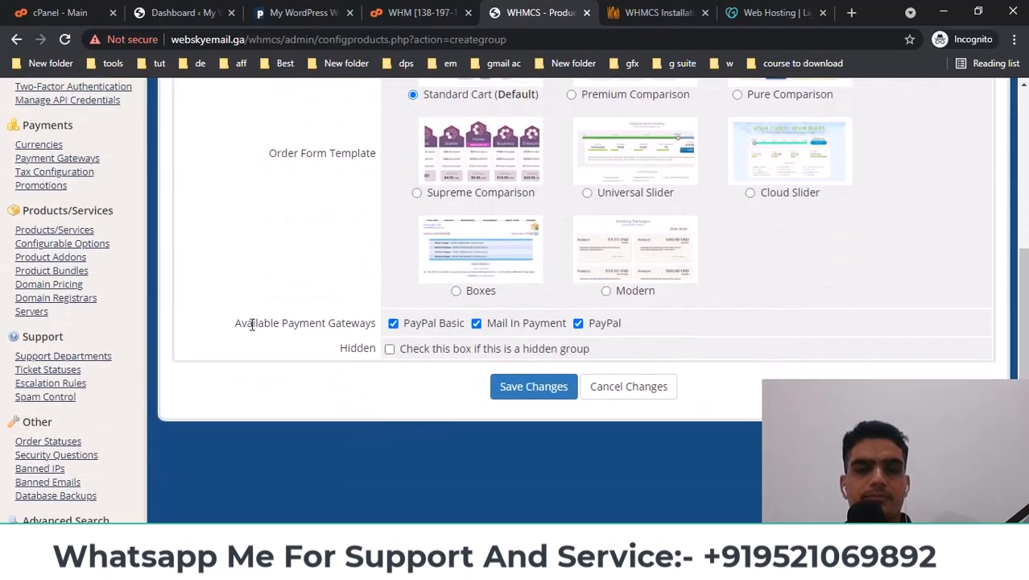
pyautogui.moveTo(236, 322); pyautogui.dragTo(328, 322)
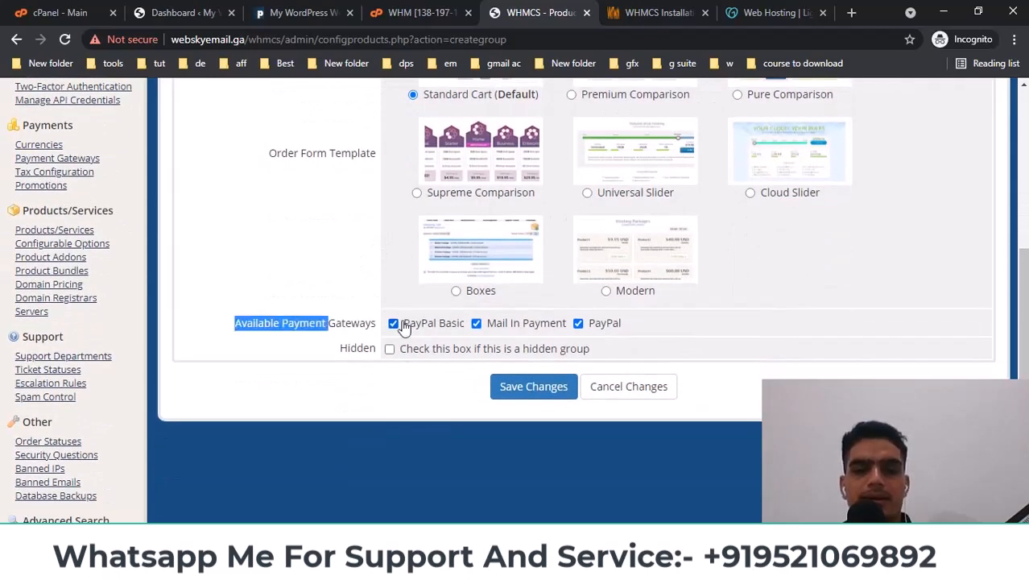
pyautogui.click(515, 389)
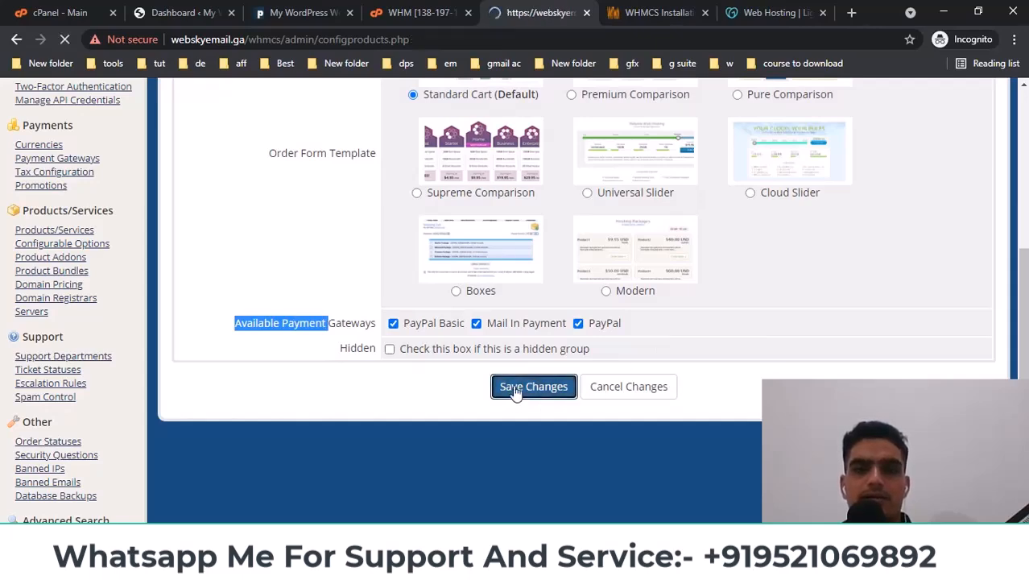
# - Check the Shared Hosting group in the product list and start creating a new product
pyautogui.scroll(-4, 516, 391)
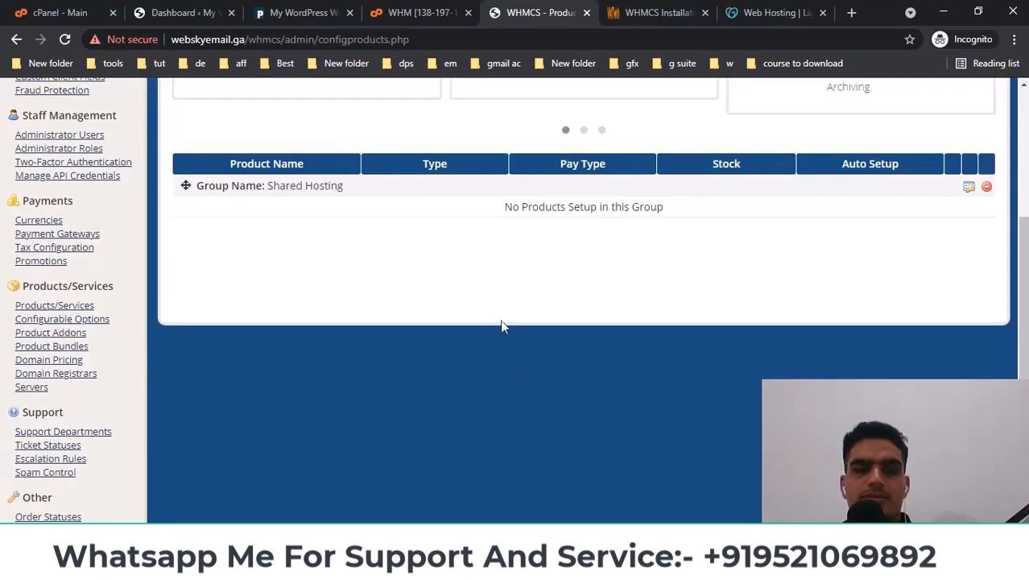
pyautogui.scroll(2, 501, 321)
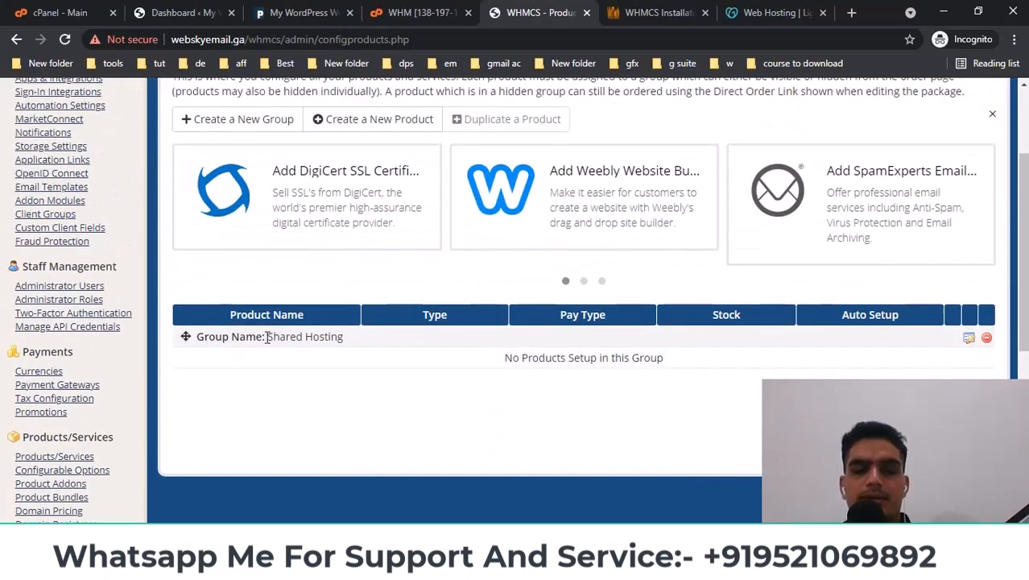
pyautogui.moveTo(198, 335); pyautogui.dragTo(351, 342)
pyautogui.scroll(2, 421, 411)
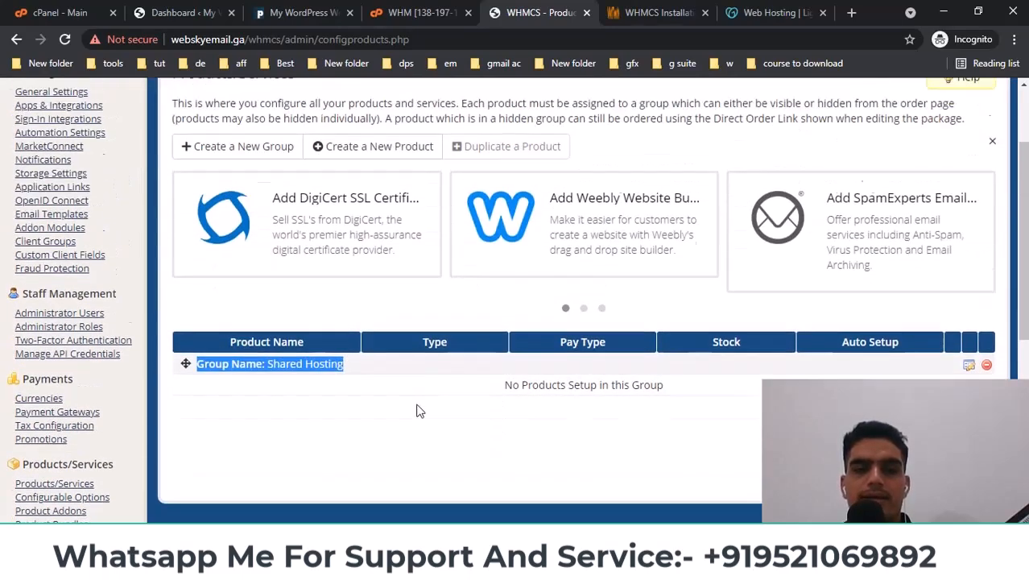
pyautogui.click(370, 278)
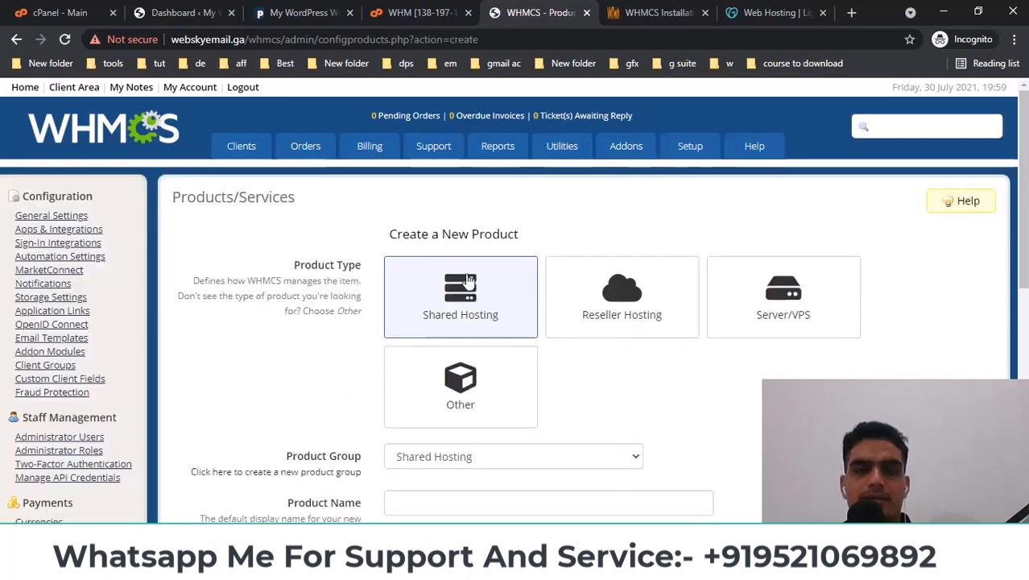
# - Keep the Shared Hosting product type and select Shared Hosting as the new product's group
pyautogui.scroll(-2, 481, 317)
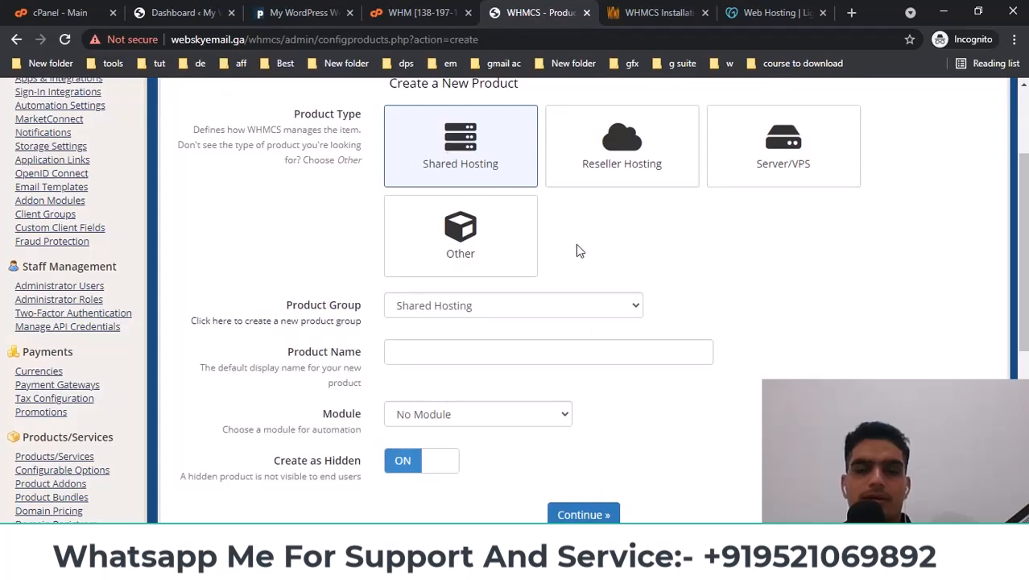
pyautogui.scroll(-1, 577, 251)
pyautogui.moveTo(282, 229); pyautogui.dragTo(430, 231)
pyautogui.click(432, 230)
pyautogui.click(437, 248)
pyautogui.click(424, 230)
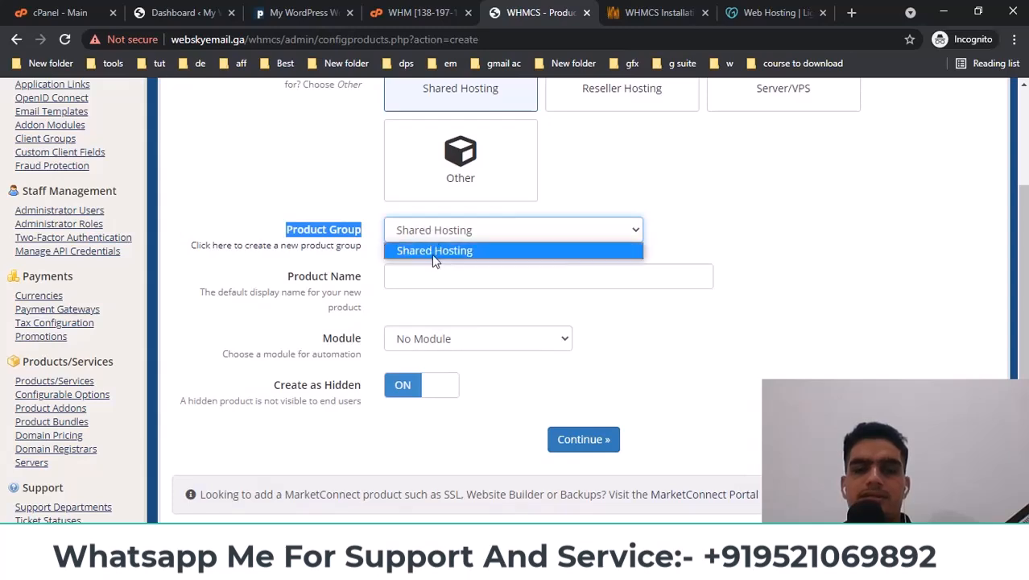
pyautogui.click(452, 231)
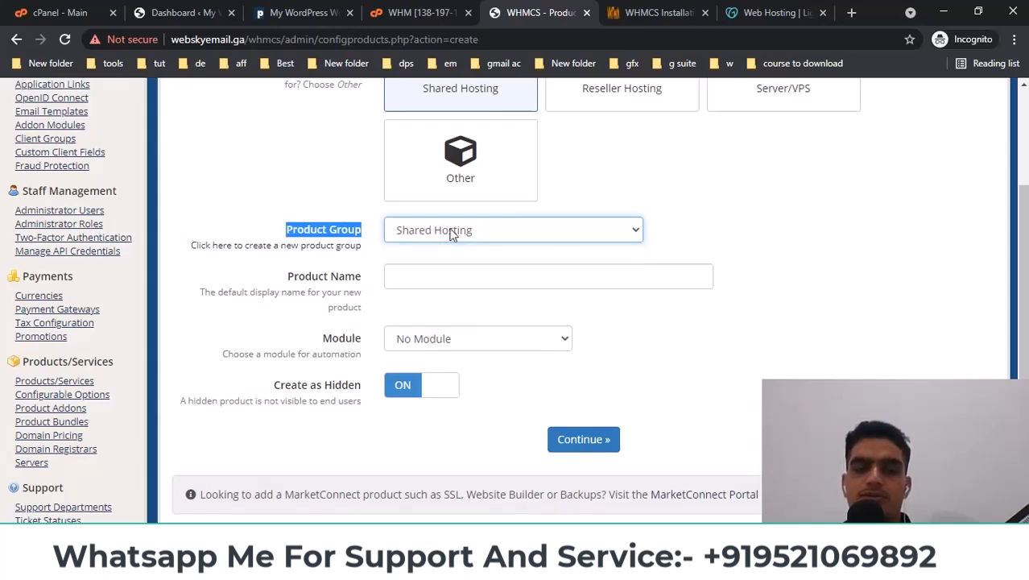
pyautogui.click(520, 232)
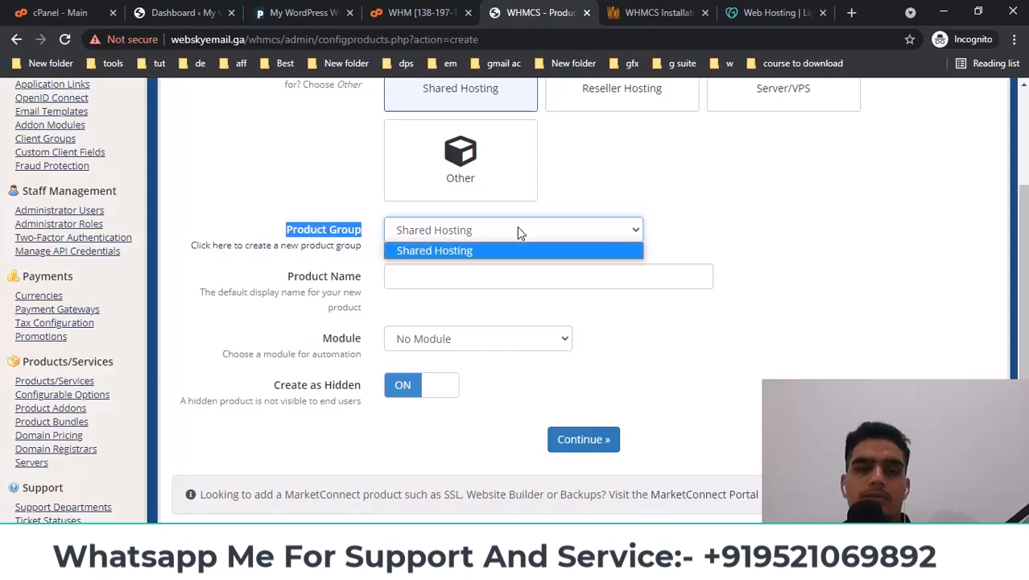
pyautogui.click(481, 251)
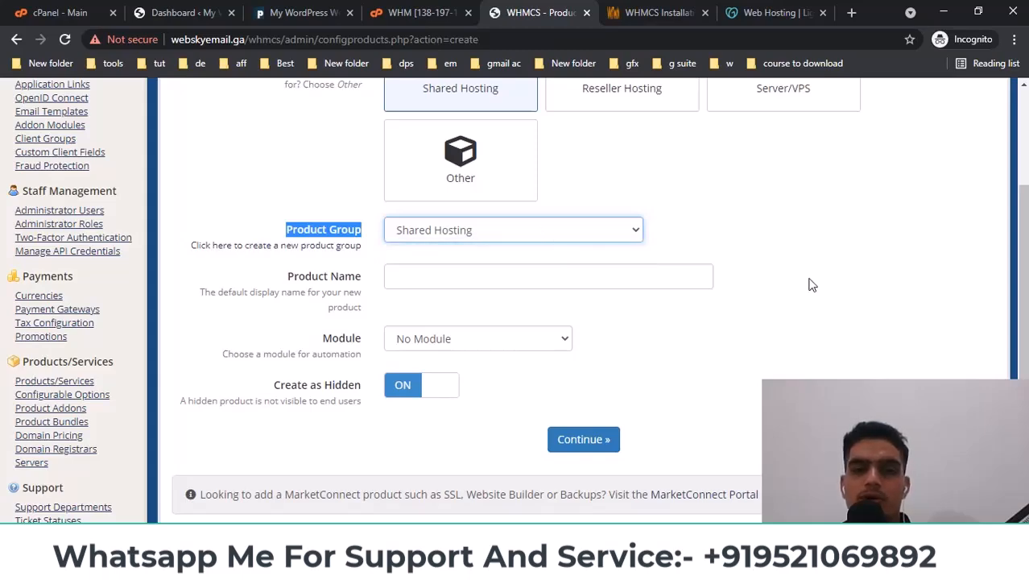
# - Copy the plan name "Starter" from the GoDaddy web hosting page and enter it as the new product's name
pyautogui.scroll(-1, 812, 285)
pyautogui.click(409, 198)
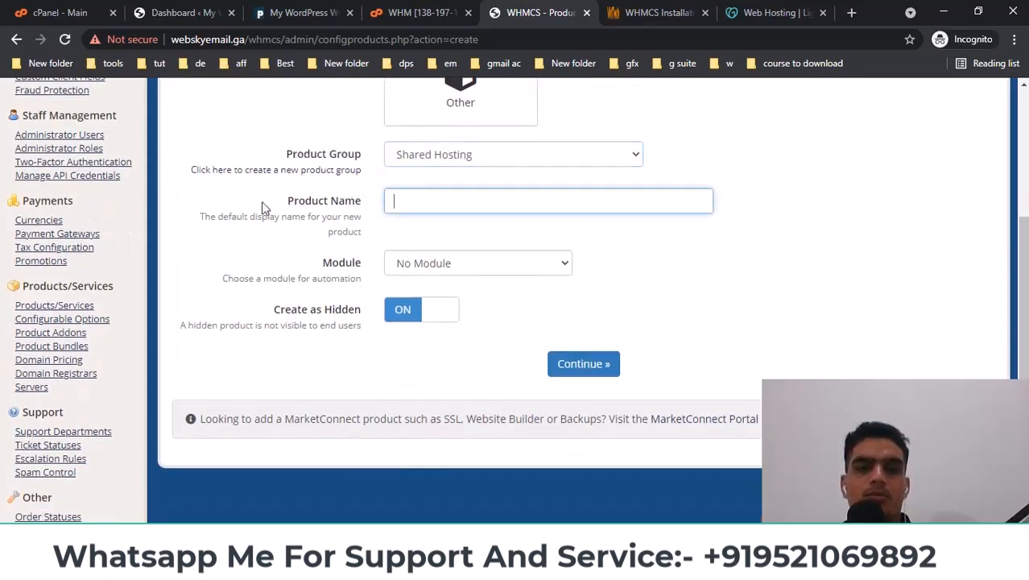
pyautogui.moveTo(754, 5); pyautogui.dragTo(668, 8)
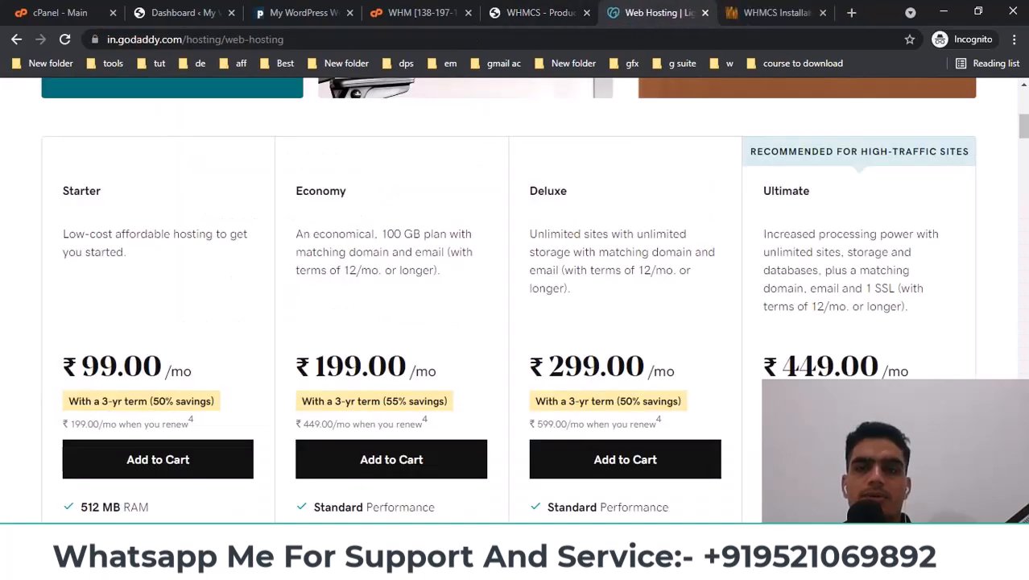
pyautogui.scroll(6, 1024, 127)
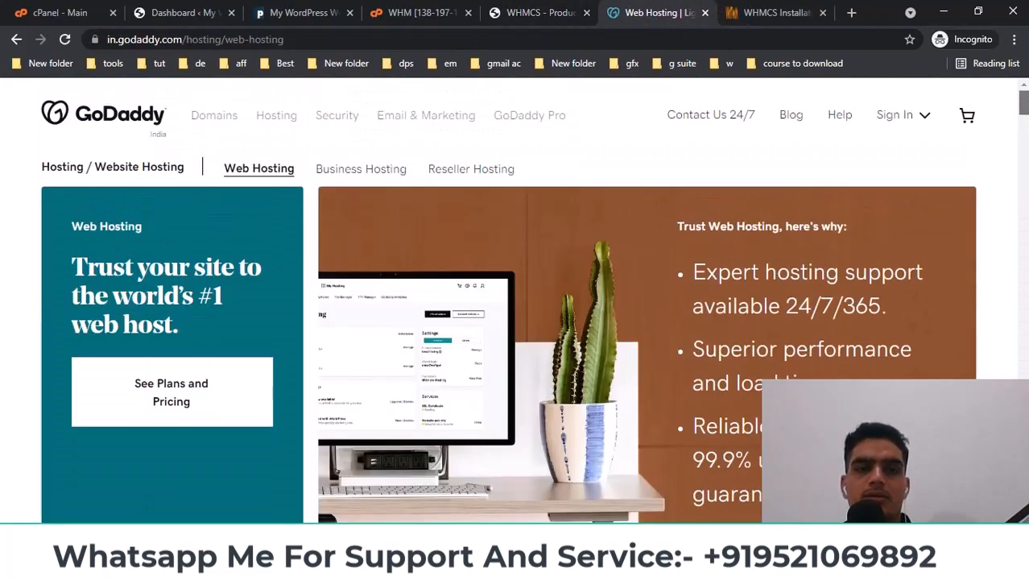
pyautogui.scroll(-6, 534, 304)
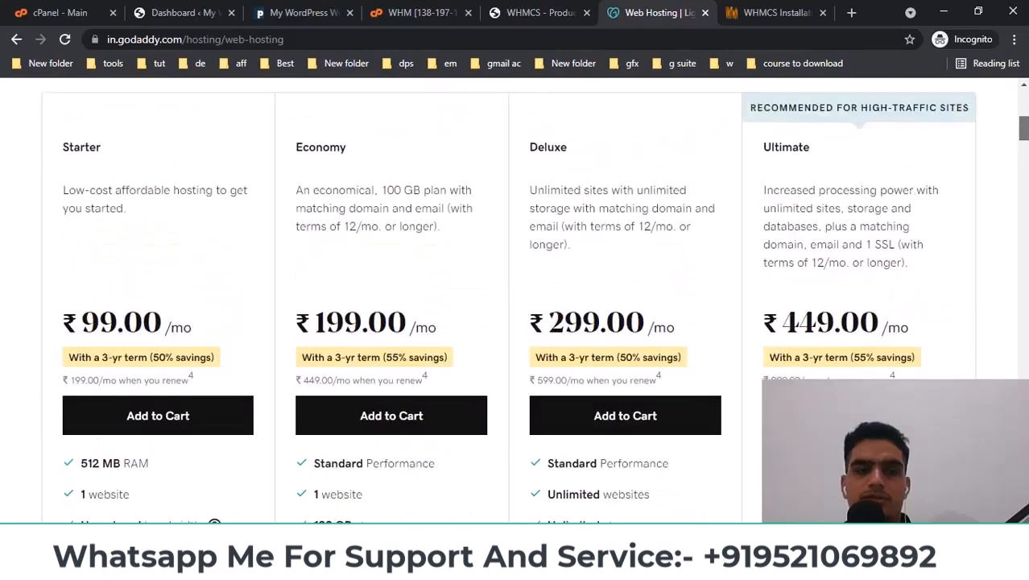
pyautogui.scroll(1, 237, 181)
pyautogui.doubleClick(70, 223)
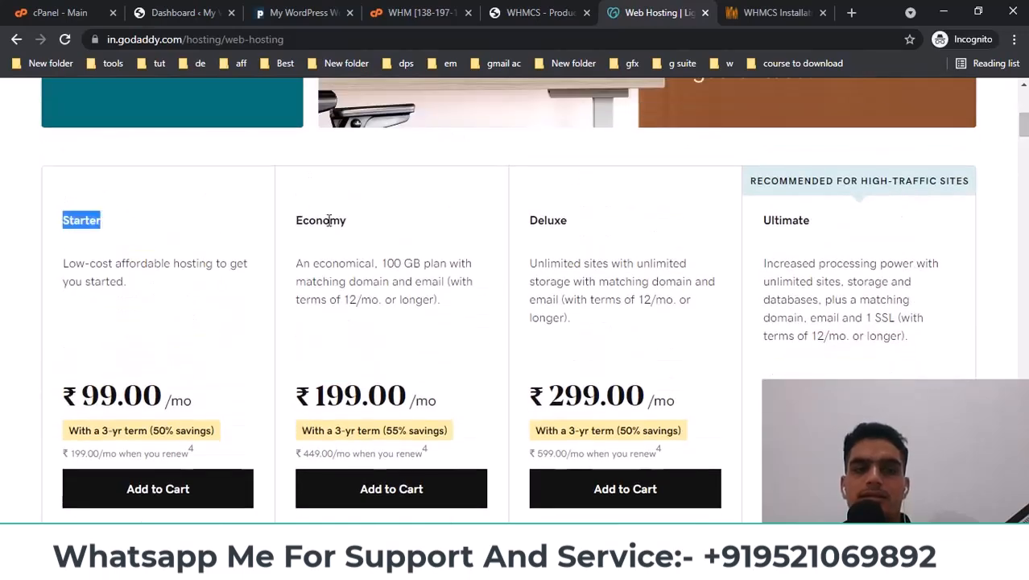
pyautogui.doubleClick(346, 221)
pyautogui.click(550, 224)
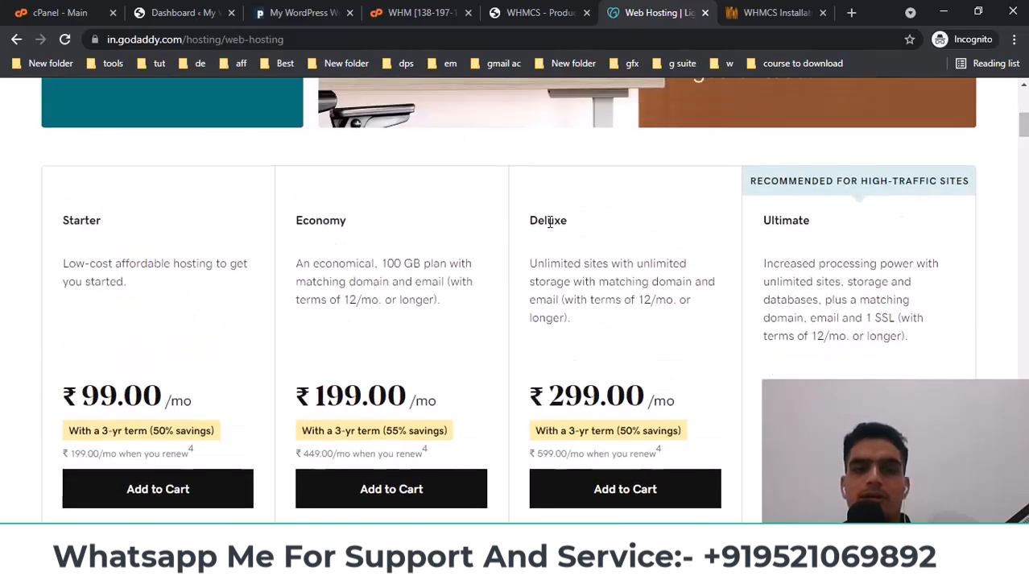
pyautogui.doubleClick(90, 215)
pyautogui.hotkey('ctrl', 'c')
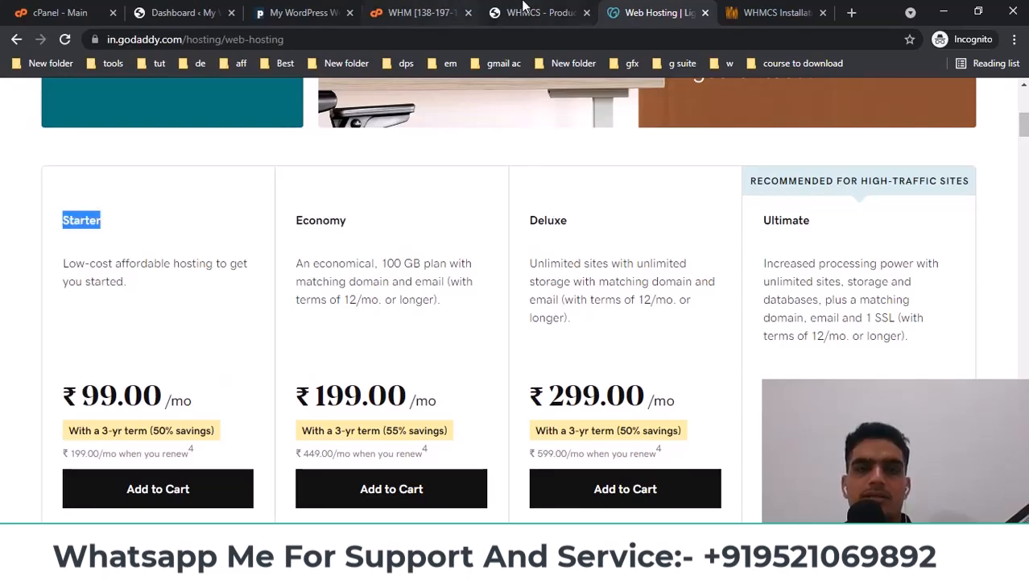
pyautogui.click(527, 12)
pyautogui.hotkey('ctrl', 'v')
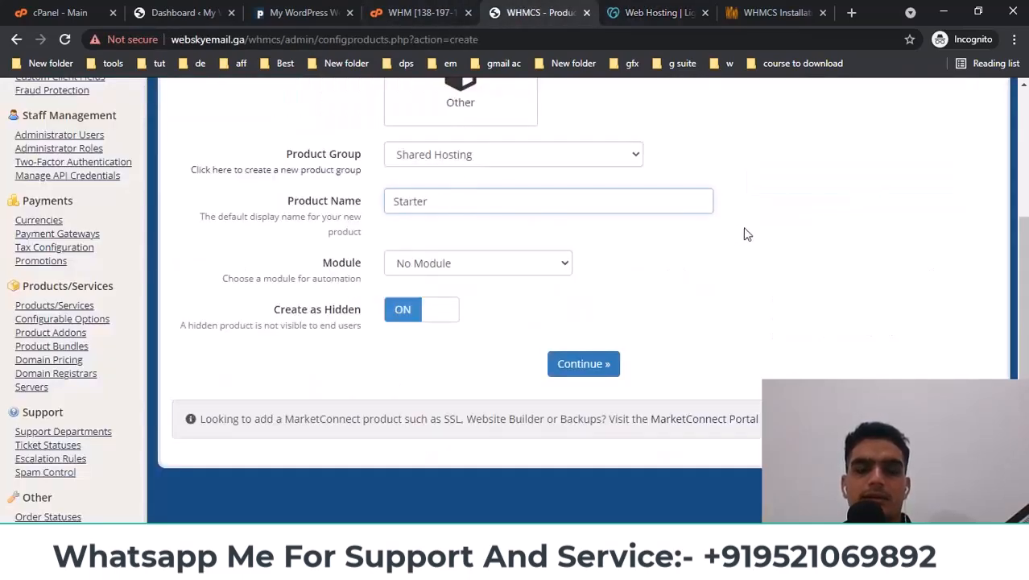
# - Choose cPanel as the automation module and continue to create the Starter product
pyautogui.scroll(-1, 744, 233)
pyautogui.click(416, 189)
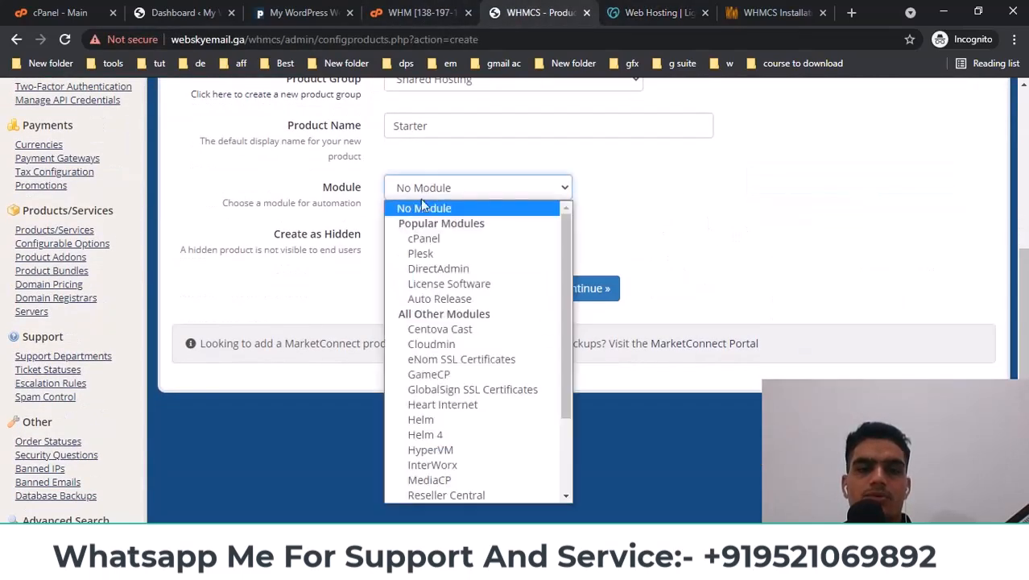
pyautogui.click(424, 241)
pyautogui.click(737, 239)
pyautogui.click(590, 288)
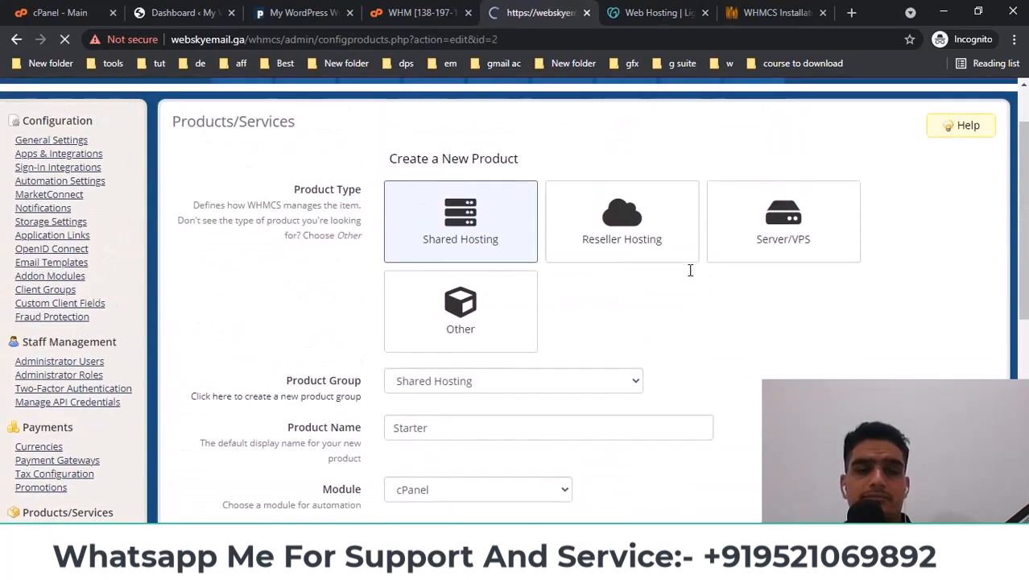
# - Examine the first plan's feature list on the hosting website as source text for the Product Description
pyautogui.scroll(-1, 690, 271)
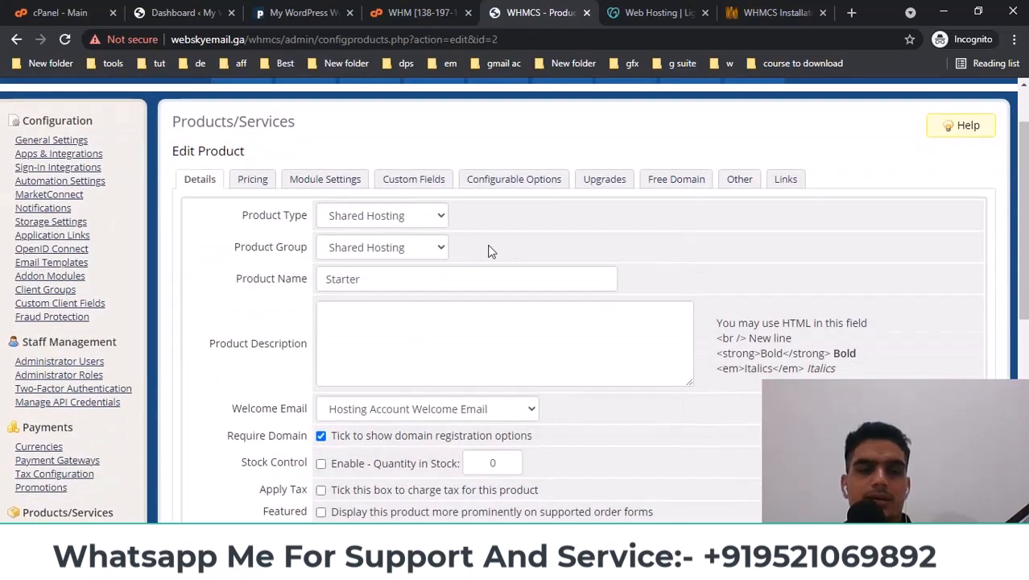
pyautogui.moveTo(202, 350); pyautogui.dragTo(390, 322)
pyautogui.click(396, 321)
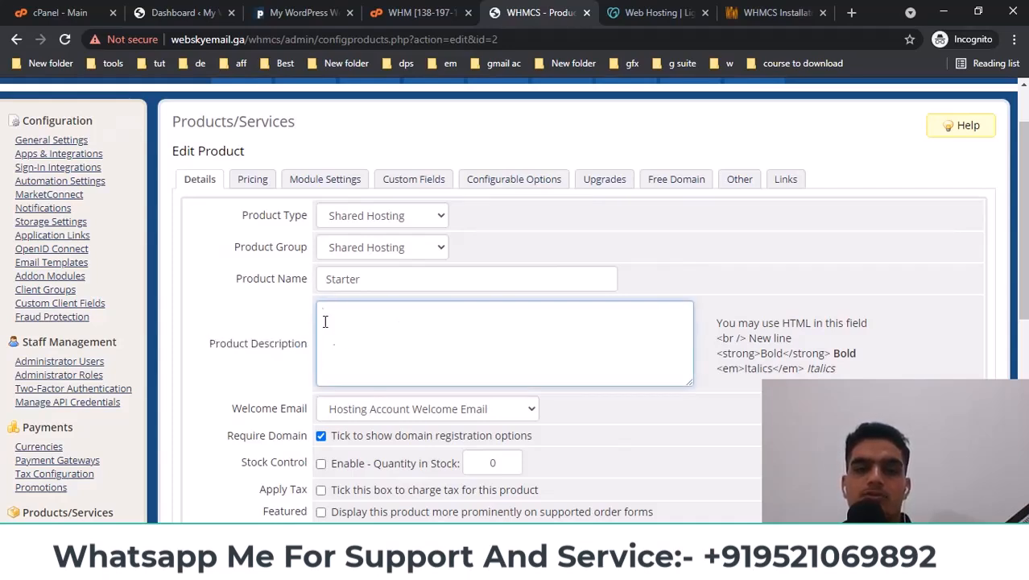
pyautogui.click(308, 12)
pyautogui.scroll(-3, 161, 197)
pyautogui.moveTo(145, 166); pyautogui.dragTo(246, 343)
pyautogui.click(250, 342)
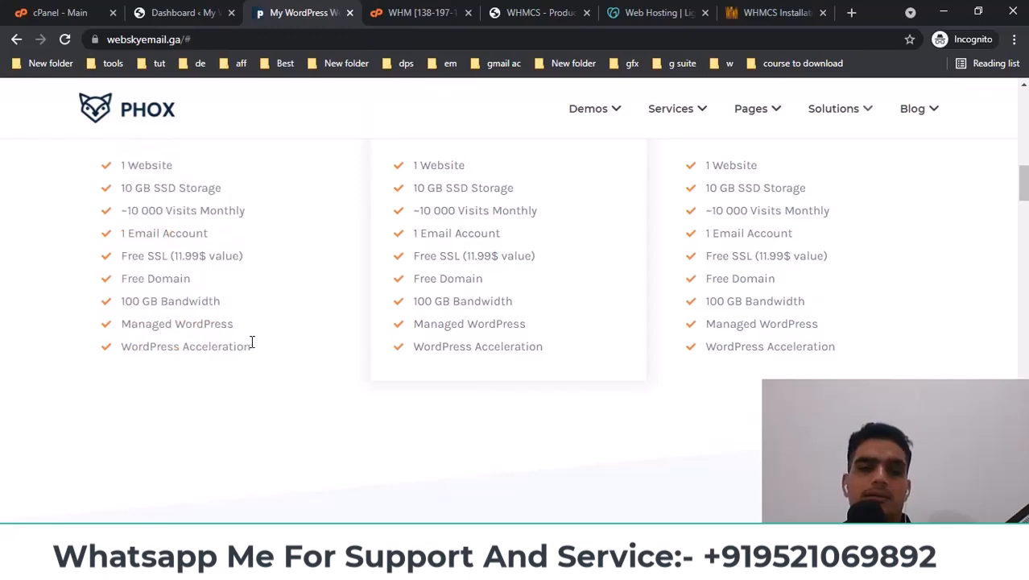
pyautogui.scroll(2, 233, 338)
pyautogui.moveTo(117, 321); pyautogui.dragTo(238, 425)
pyautogui.click(126, 316)
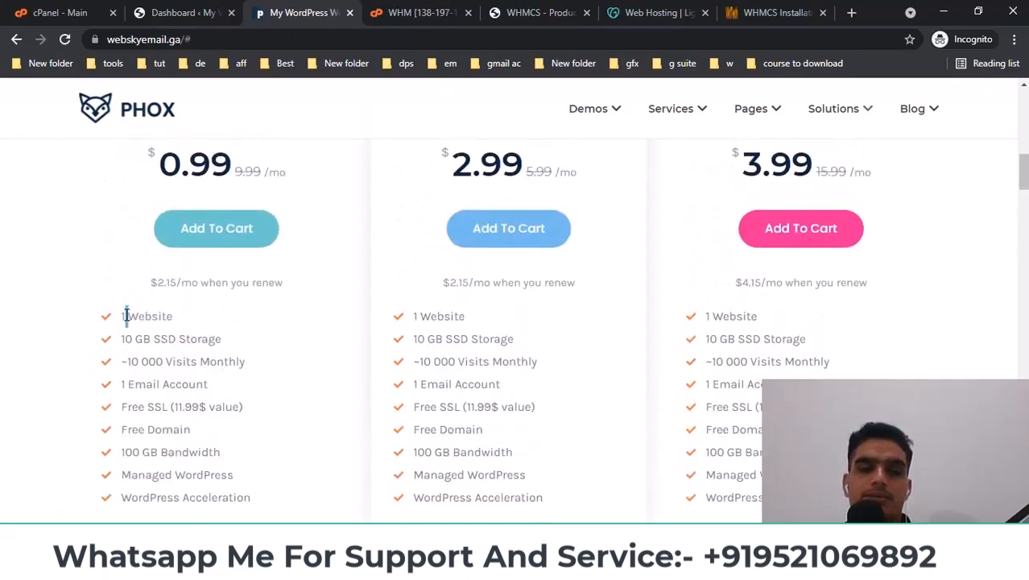
pyautogui.moveTo(119, 339); pyautogui.dragTo(188, 361)
pyautogui.moveTo(125, 384); pyautogui.dragTo(201, 383)
pyautogui.click(201, 383)
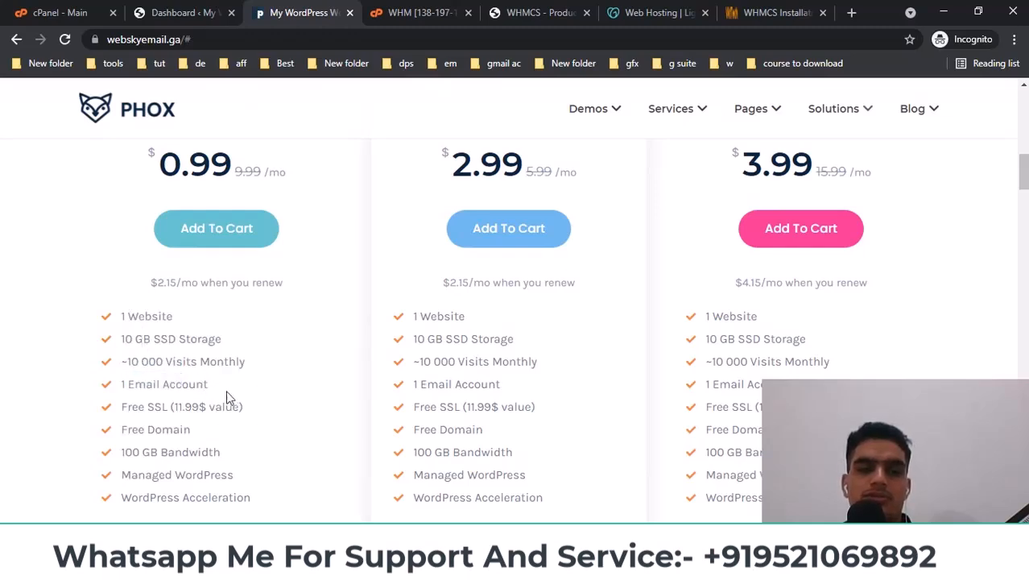
# - Copy the first plan's whole feature list, from 1 Website to WordPress Acceleration, into the Starter product's description
pyautogui.scroll(-1, 250, 403)
pyautogui.moveTo(259, 428); pyautogui.dragTo(104, 244)
pyautogui.click(519, 11)
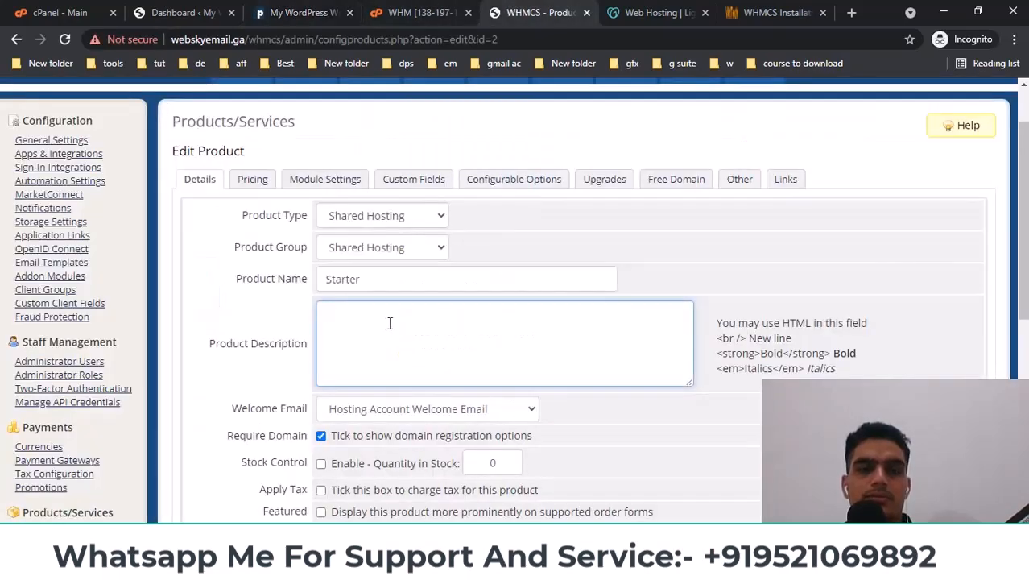
pyautogui.hotkey('ctrl', 'v')
pyautogui.scroll(2, 541, 370)
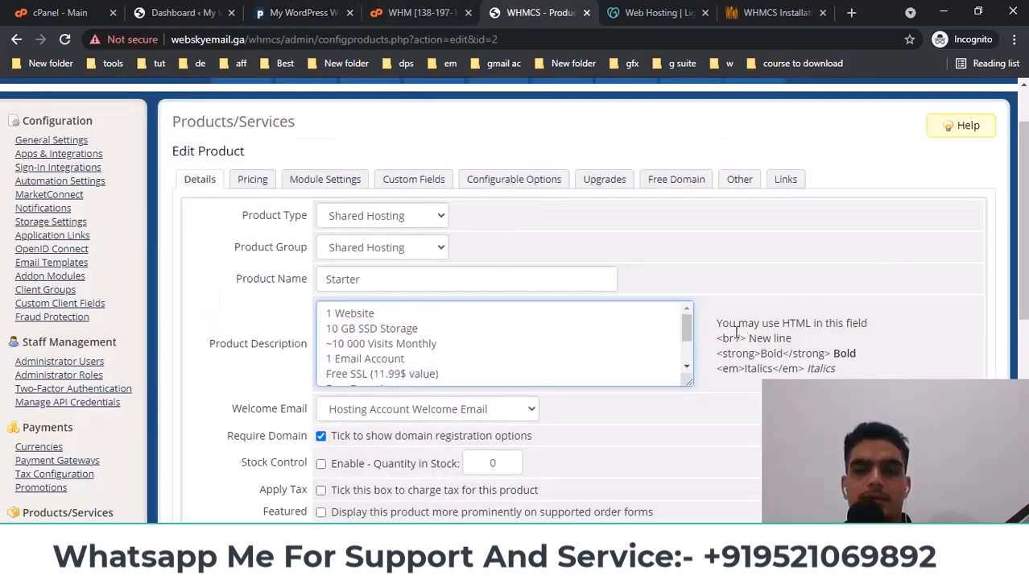
# - Copy the <br /> tag from the HTML hint and add it after the first five description lines, 1 Website through Free SSL
pyautogui.moveTo(717, 338); pyautogui.dragTo(741, 339)
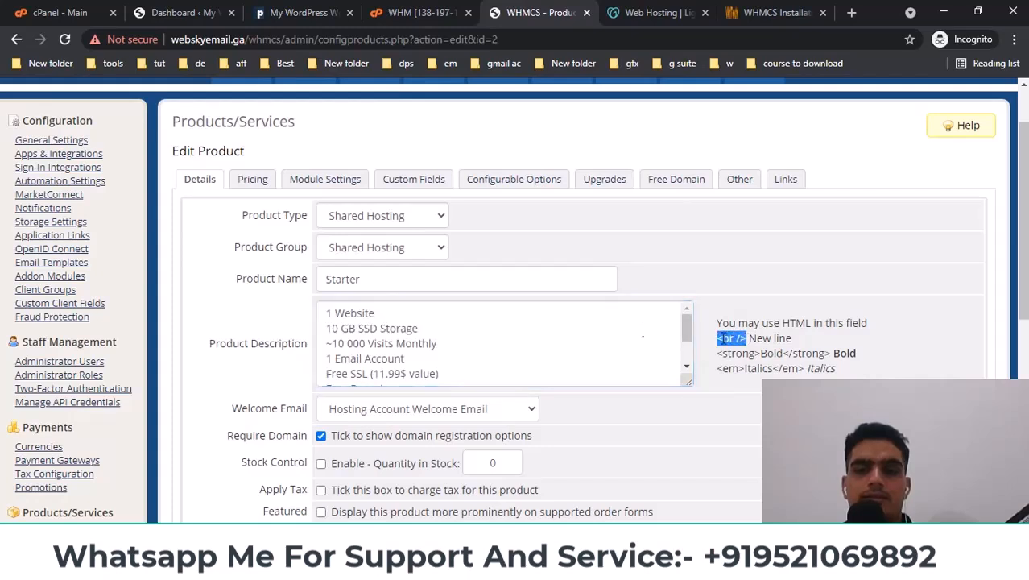
pyautogui.click(438, 311)
pyautogui.hotkey('ctrl', 'v')
pyautogui.click(453, 329)
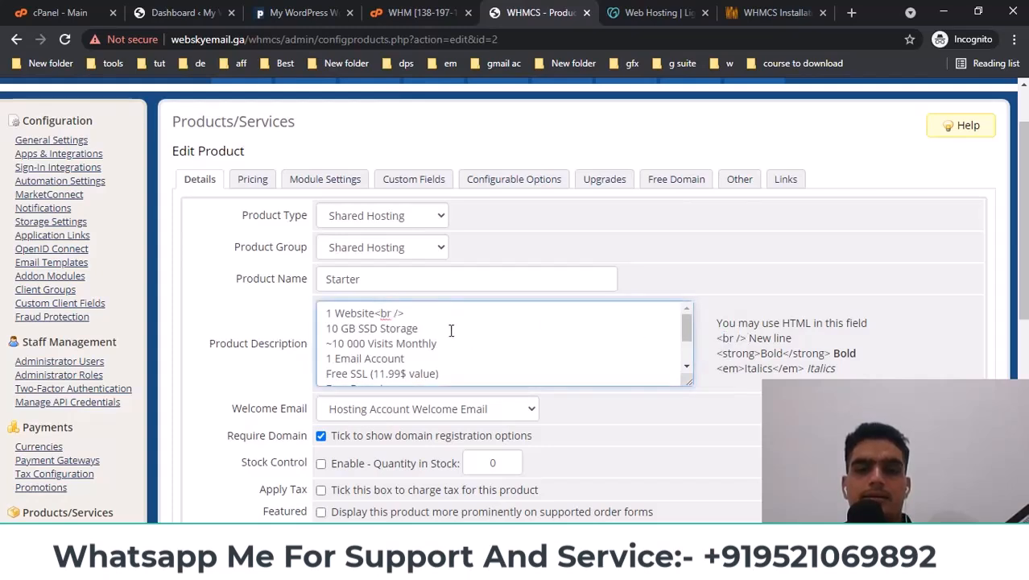
pyautogui.hotkey('ctrl', 'v')
pyautogui.click(456, 347)
pyautogui.hotkey('ctrl', 'v')
pyautogui.click(458, 360)
pyautogui.hotkey('ctrl', 'v')
pyautogui.click(471, 374)
pyautogui.hotkey('ctrl', 'v')
# - Add <br /> after the Free Domain, 100 GB Bandwidth and Managed WordPress lines, leaving the final WordPress Acceleration line without it
pyautogui.scroll(-2, 480, 354)
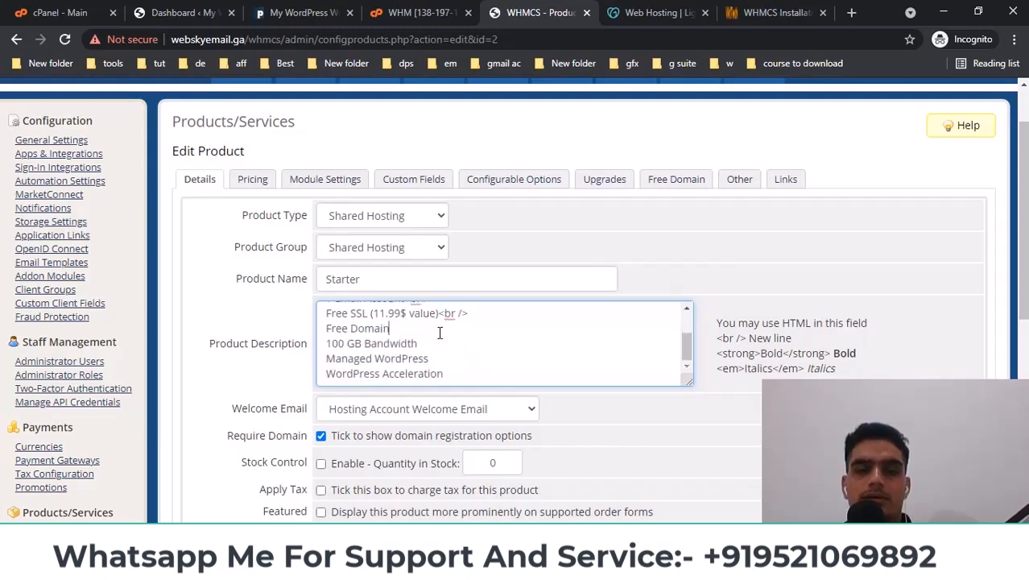
pyautogui.hotkey('ctrl', 'v')
pyautogui.click(455, 343)
pyautogui.hotkey('ctrl', 'v')
pyautogui.click(461, 359)
pyautogui.hotkey('ctrl', 'v')
pyautogui.click(474, 374)
pyautogui.hotkey('ctrl', 'v')
pyautogui.scroll(-1, 491, 369)
pyautogui.scroll(-1, 499, 363)
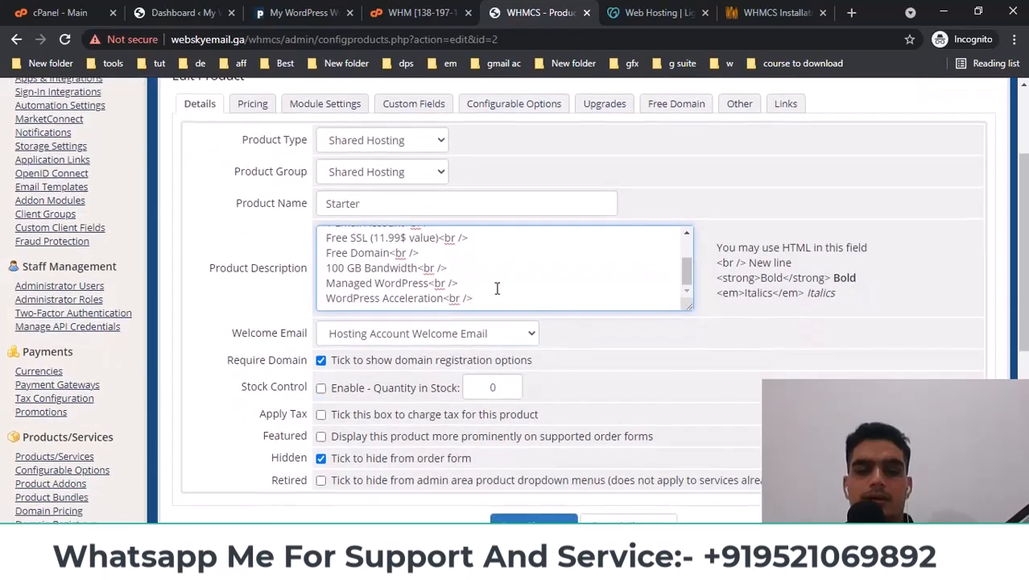
# - Keep the Hosting Account Welcome Email, make the product featured and not hidden from the order form, and save the changes
pyautogui.moveTo(243, 325); pyautogui.dragTo(270, 333)
pyautogui.click(378, 333)
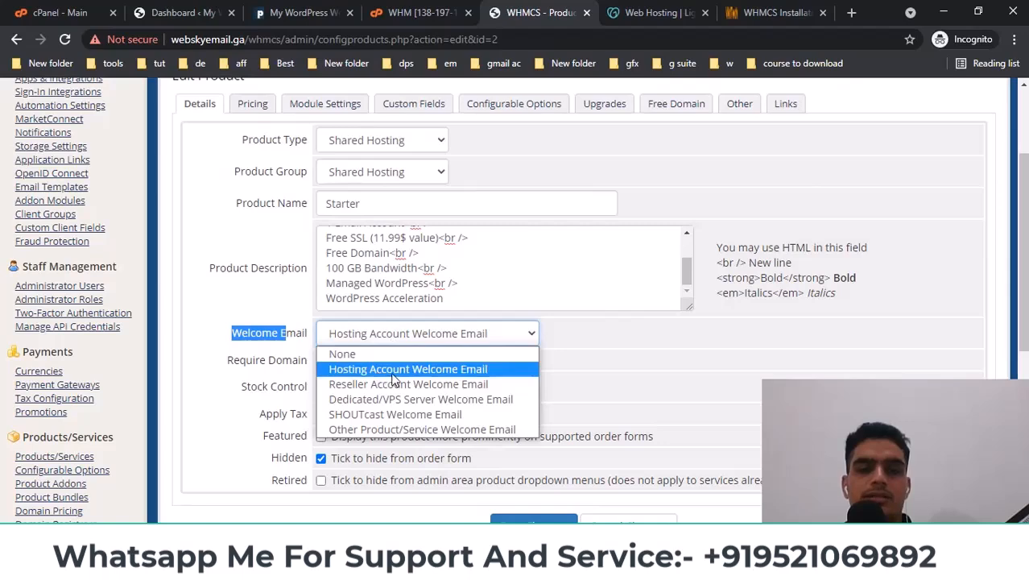
pyautogui.click(541, 337)
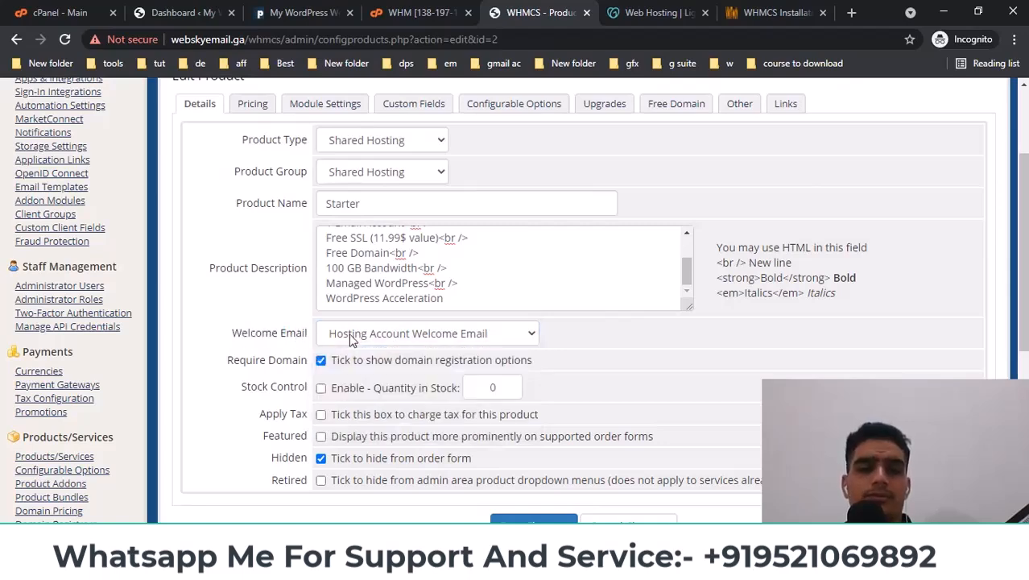
pyautogui.scroll(-3, 540, 338)
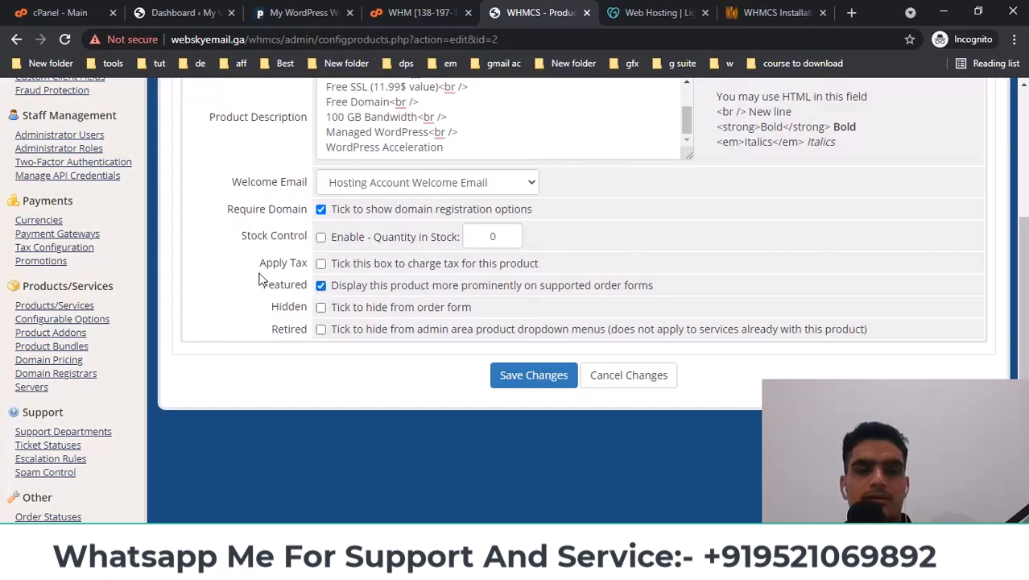
pyautogui.click(527, 381)
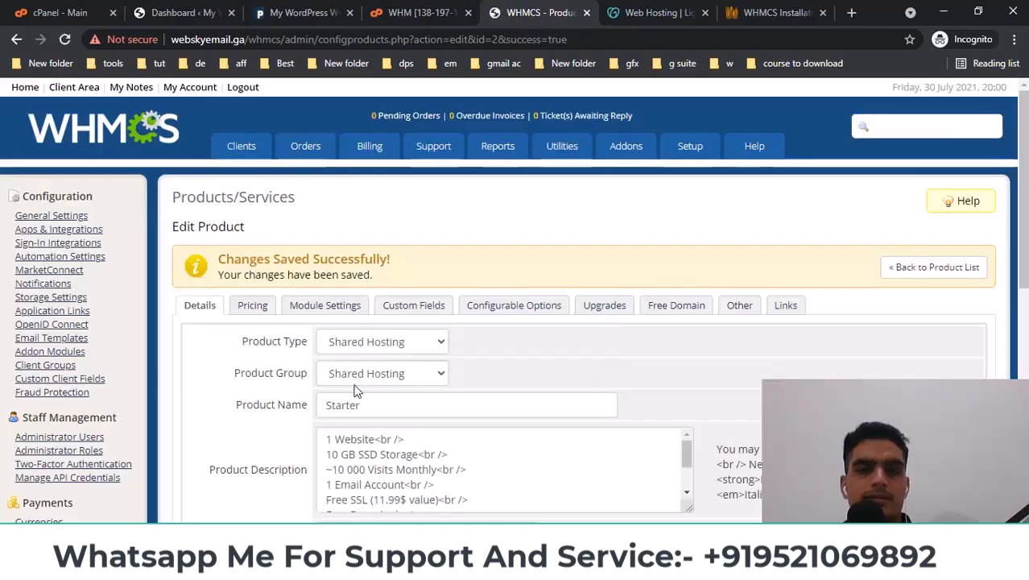
# - Set the product's payment type to Recurring and enable annual, biennial and triennial billing for both INR and USD
pyautogui.scroll(-1, 361, 387)
pyautogui.click(249, 233)
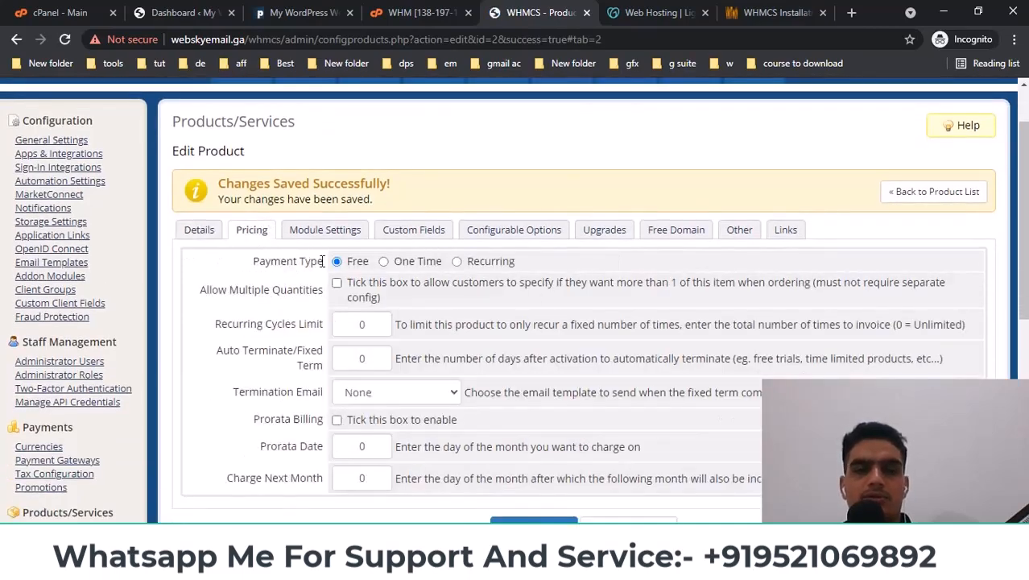
pyautogui.click(457, 263)
pyautogui.scroll(-1, 569, 269)
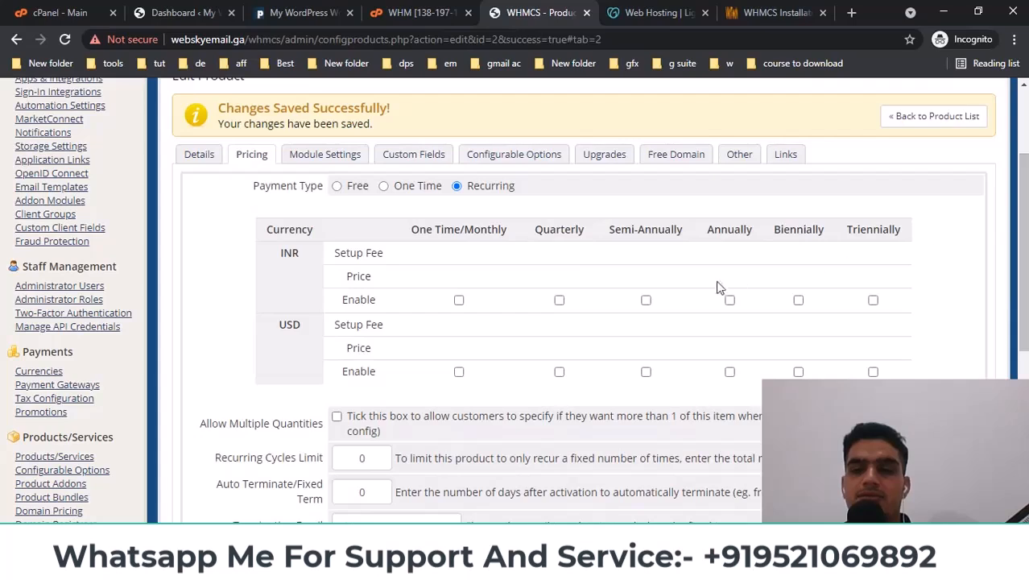
pyautogui.click(731, 300)
pyautogui.click(722, 395)
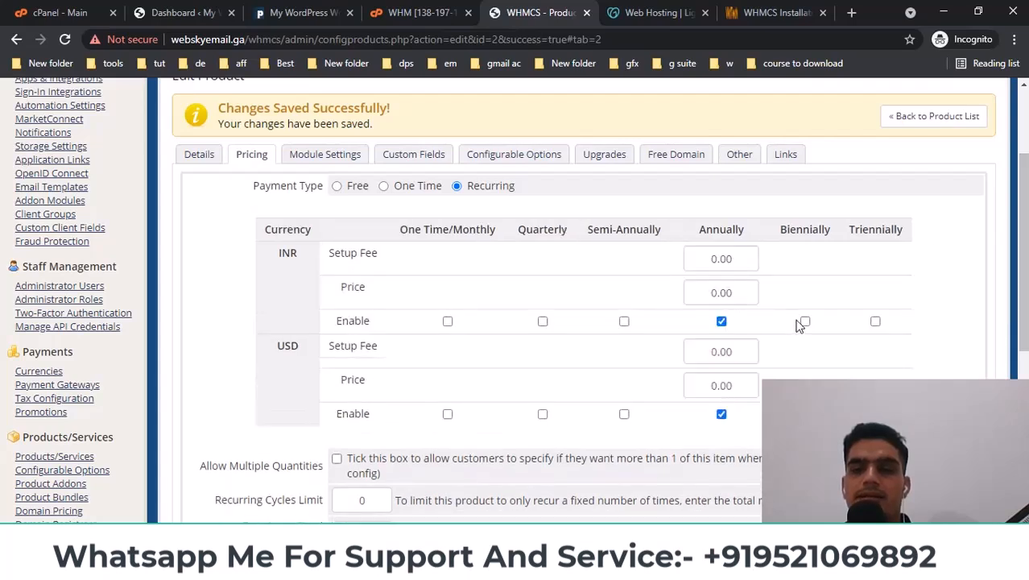
pyautogui.click(806, 321)
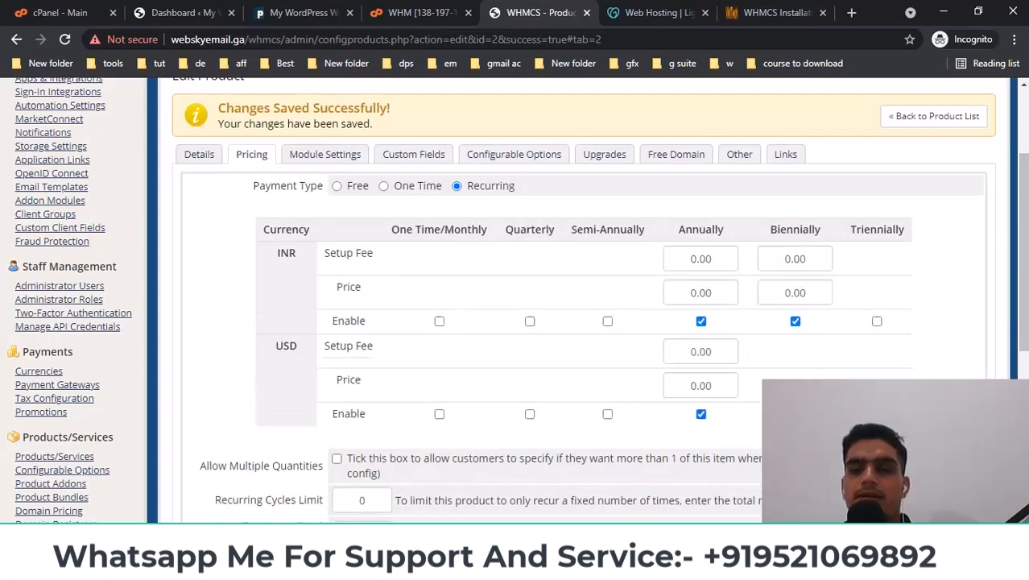
pyautogui.click(876, 321)
pyautogui.click(866, 413)
pyautogui.click(775, 413)
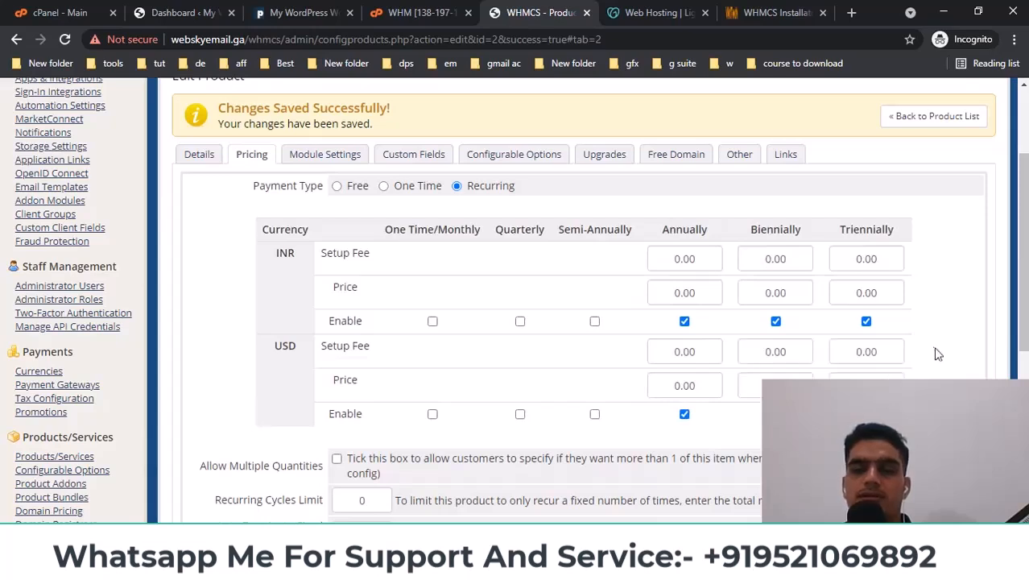
# - Set the INR prices to 1000.00 annually, 2000.00 biennially and 3000.00 triennially
pyautogui.moveTo(303, 258); pyautogui.dragTo(274, 256)
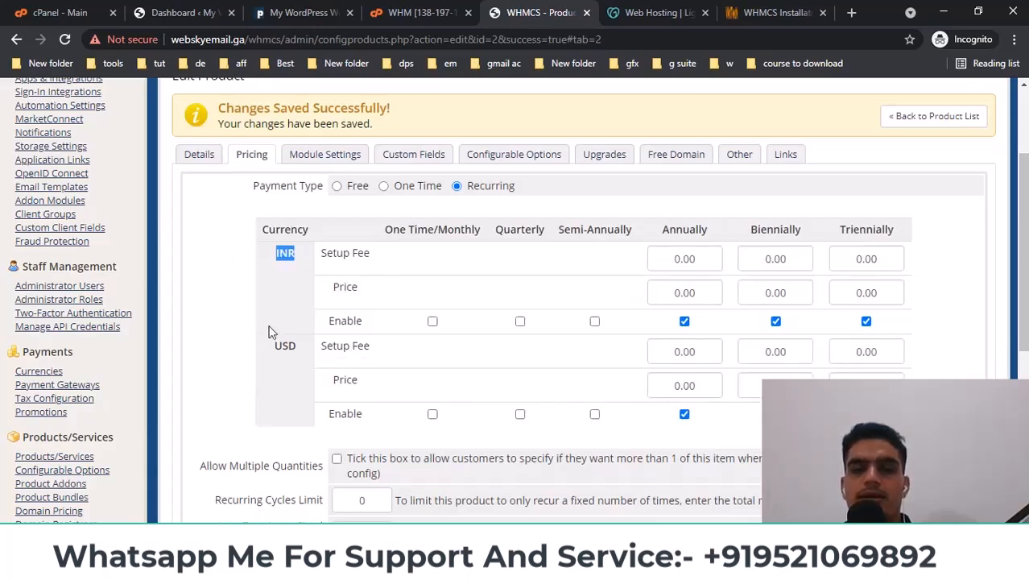
pyautogui.moveTo(278, 345); pyautogui.dragTo(312, 355)
pyautogui.click(678, 289)
pyautogui.write('1000')
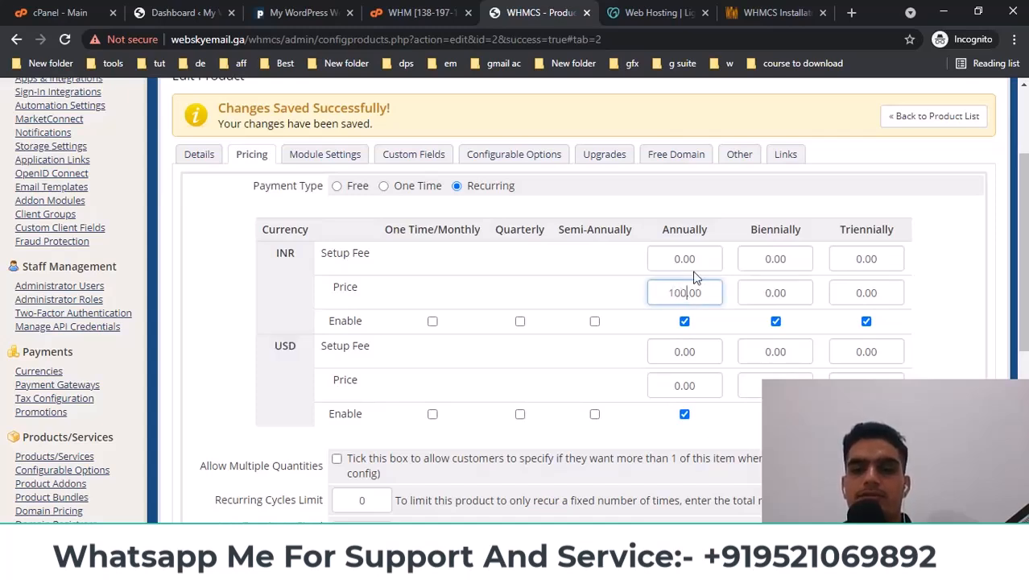
pyautogui.click(766, 293)
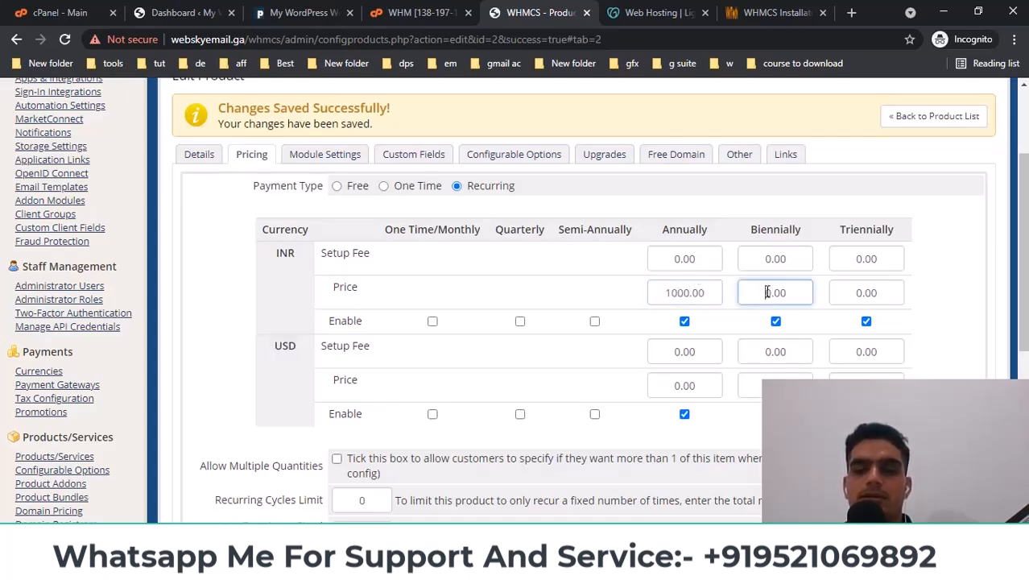
pyautogui.write('2000')
pyautogui.doubleClick(860, 294)
pyautogui.write('3000')
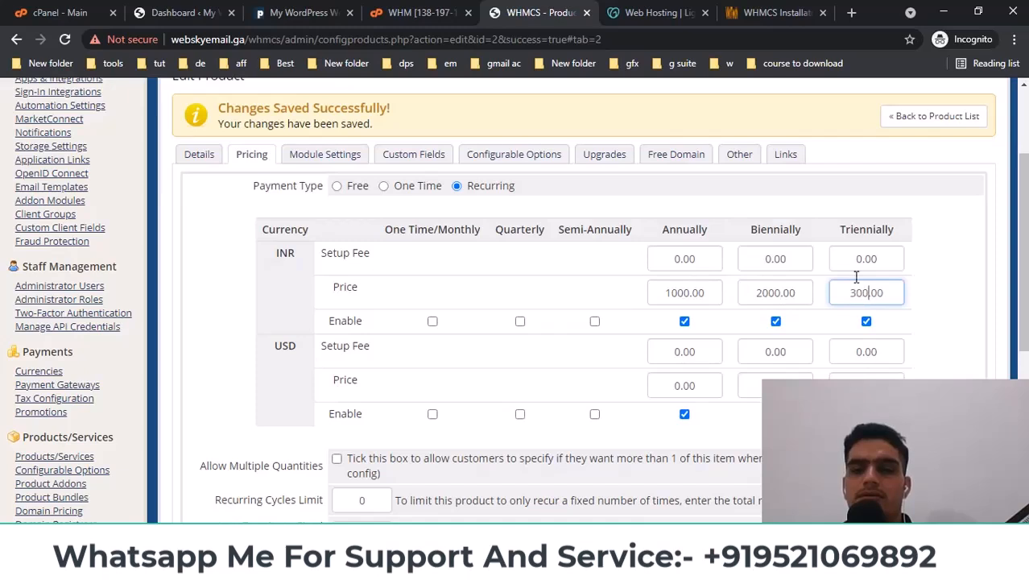
# - Set the USD prices to 10.00 annually, 20.00 biennially and 30.00 triennially
pyautogui.doubleClick(682, 385)
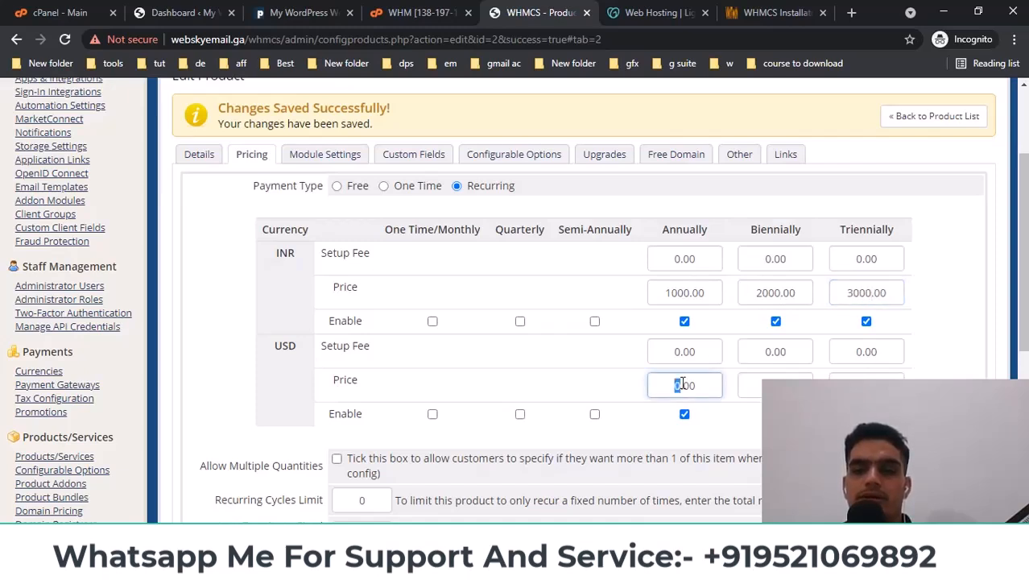
pyautogui.write('1000')
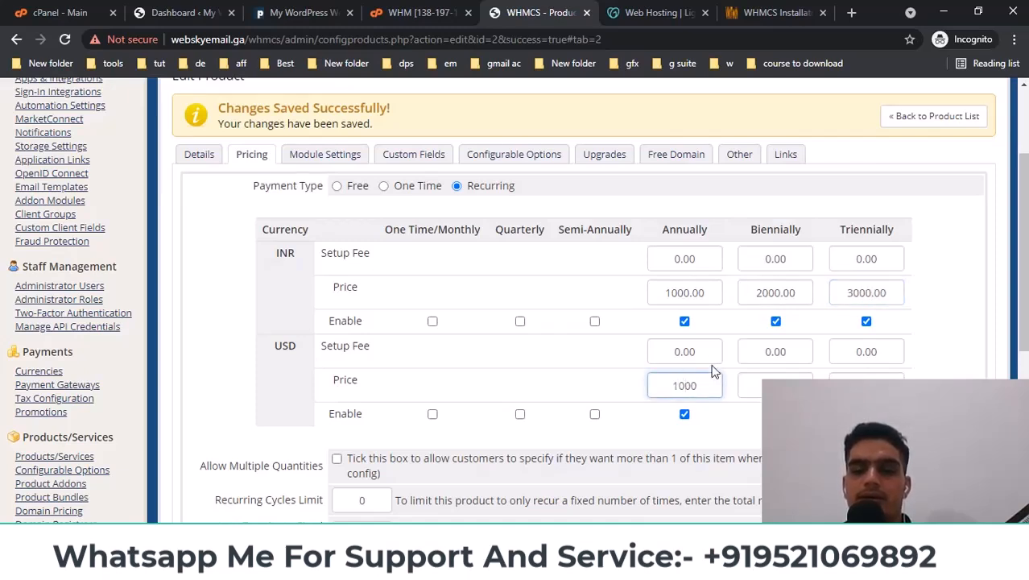
pyautogui.click(761, 385)
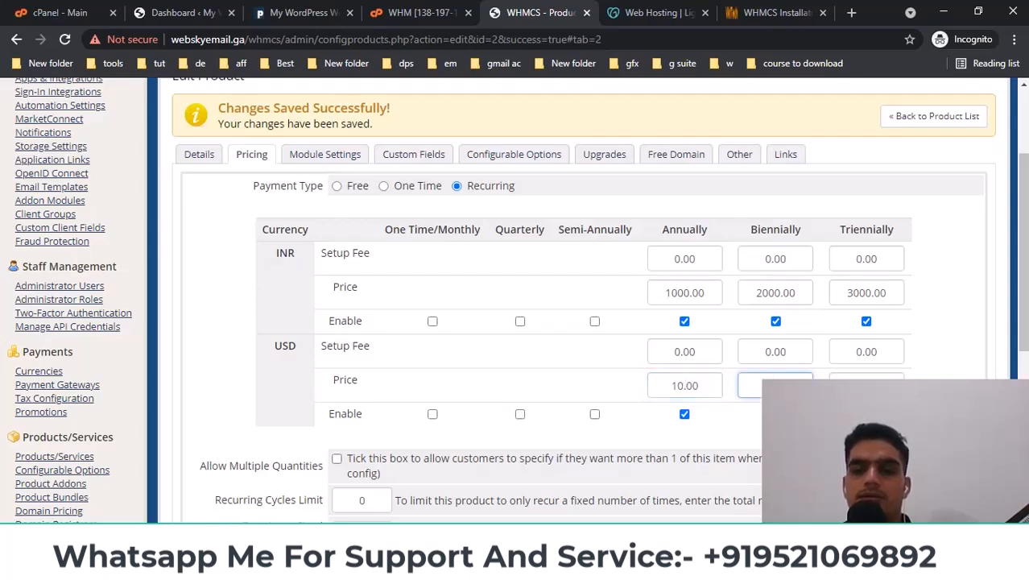
pyautogui.click(855, 377)
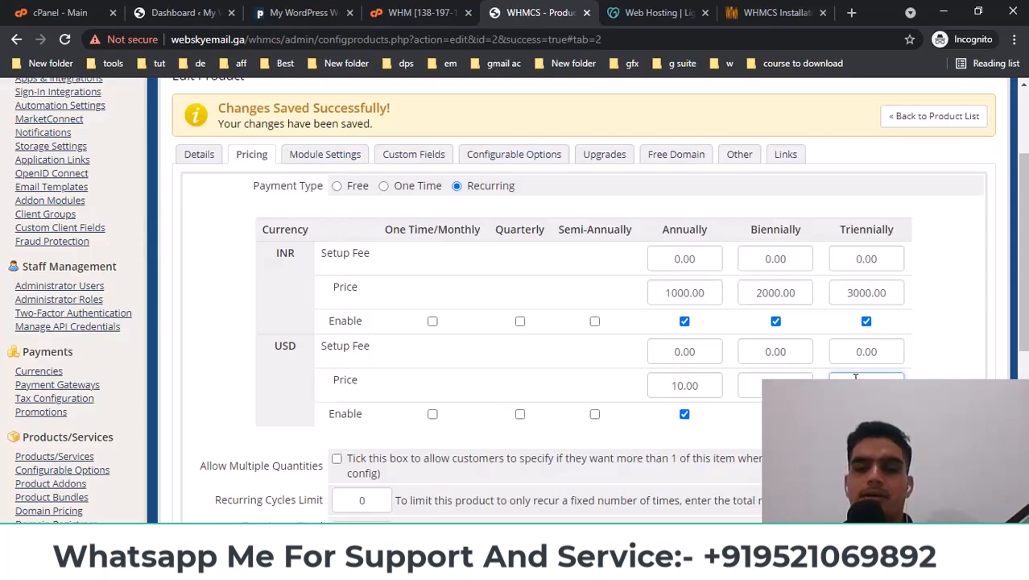
pyautogui.click(976, 343)
pyautogui.scroll(-2, 976, 343)
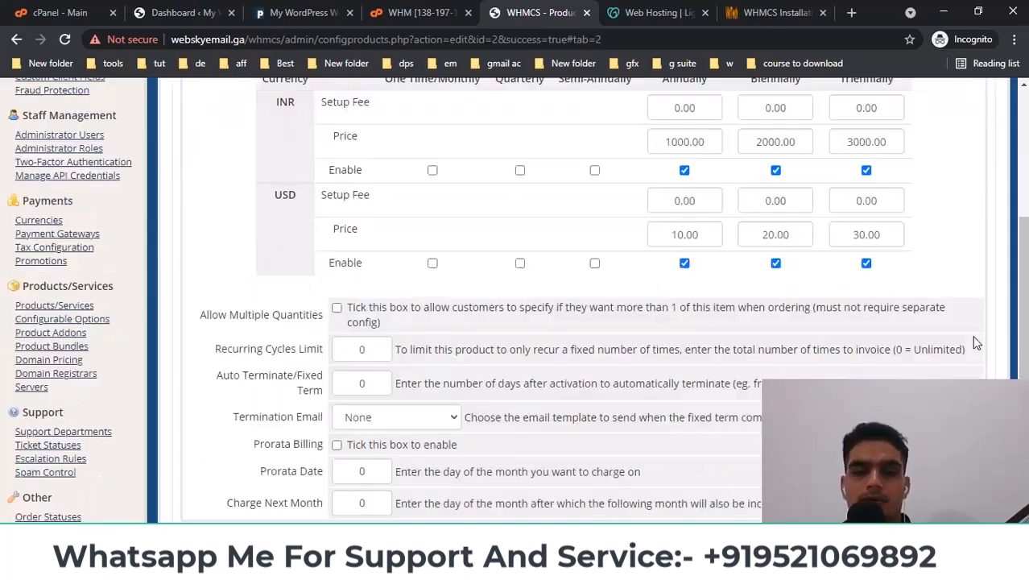
# - Allow multiple quantities for the product, keep the termination email at None, and save the changes
pyautogui.click(336, 308)
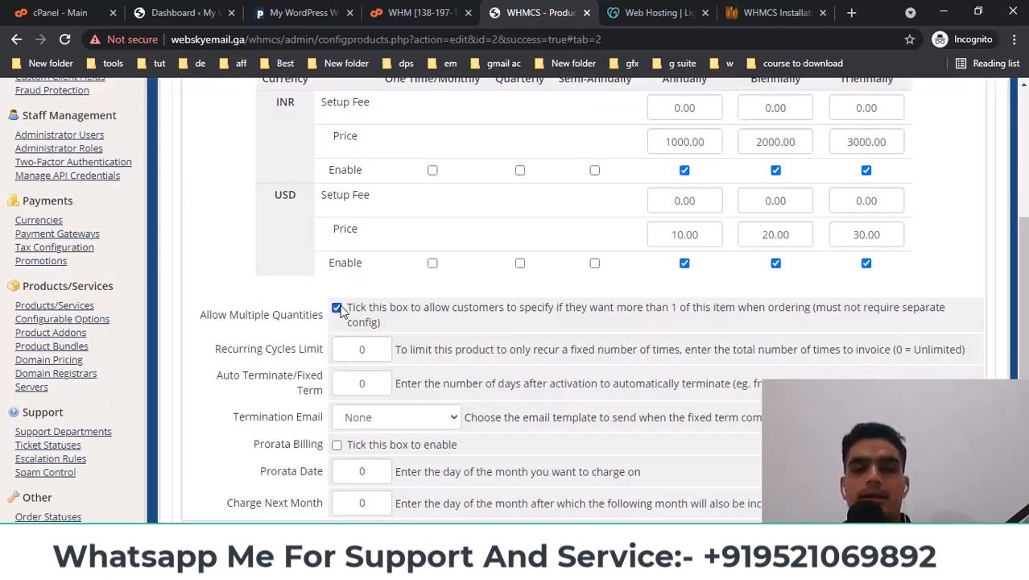
pyautogui.scroll(-2, 411, 317)
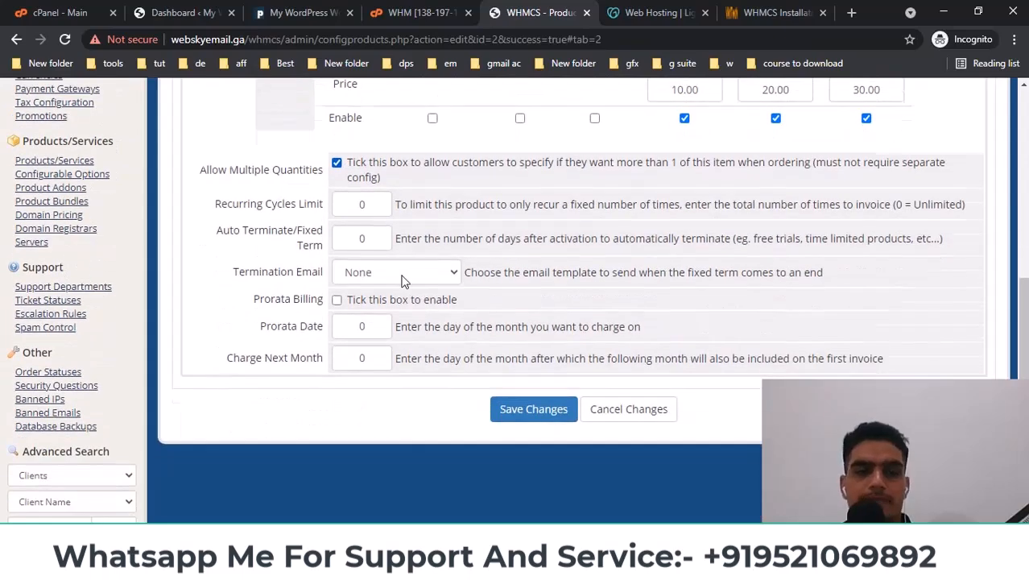
pyautogui.scroll(-1, 410, 316)
pyautogui.click(408, 264)
pyautogui.click(457, 294)
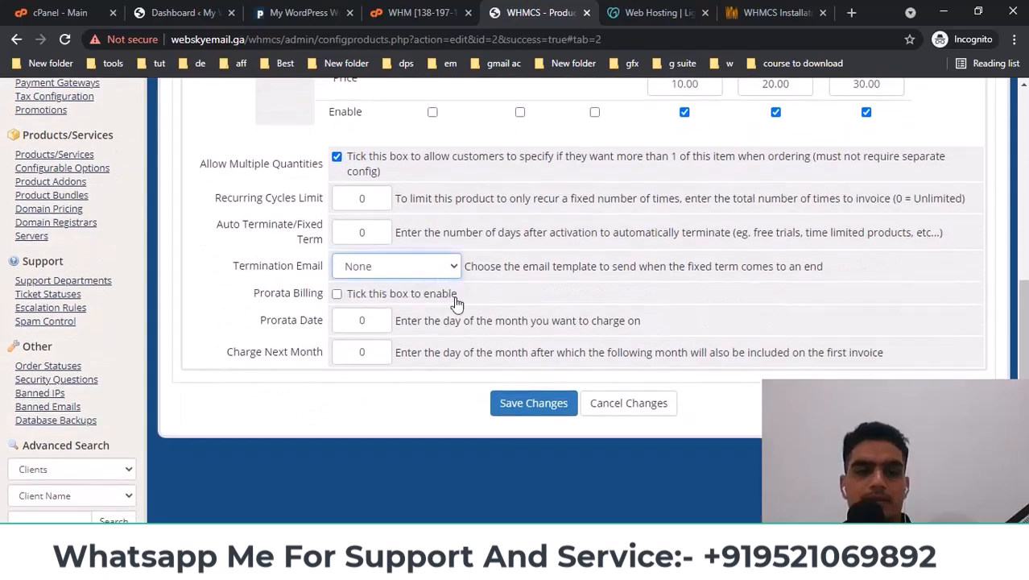
pyautogui.scroll(-1, 525, 314)
pyautogui.click(530, 330)
pyautogui.scroll(1, 548, 290)
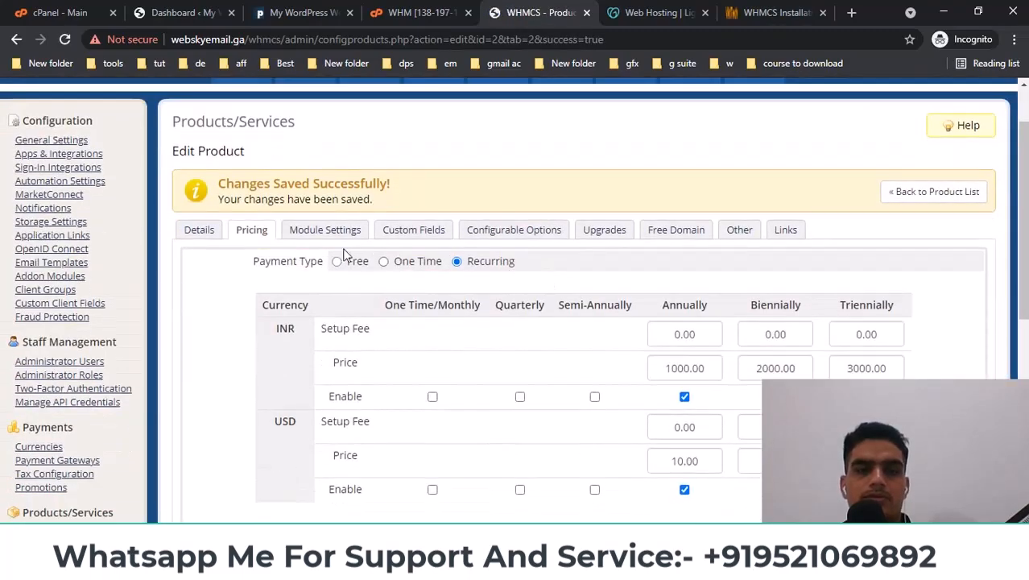
# - Open the product's module settings and check which WHM package names are available for the cPanel module
pyautogui.click(314, 236)
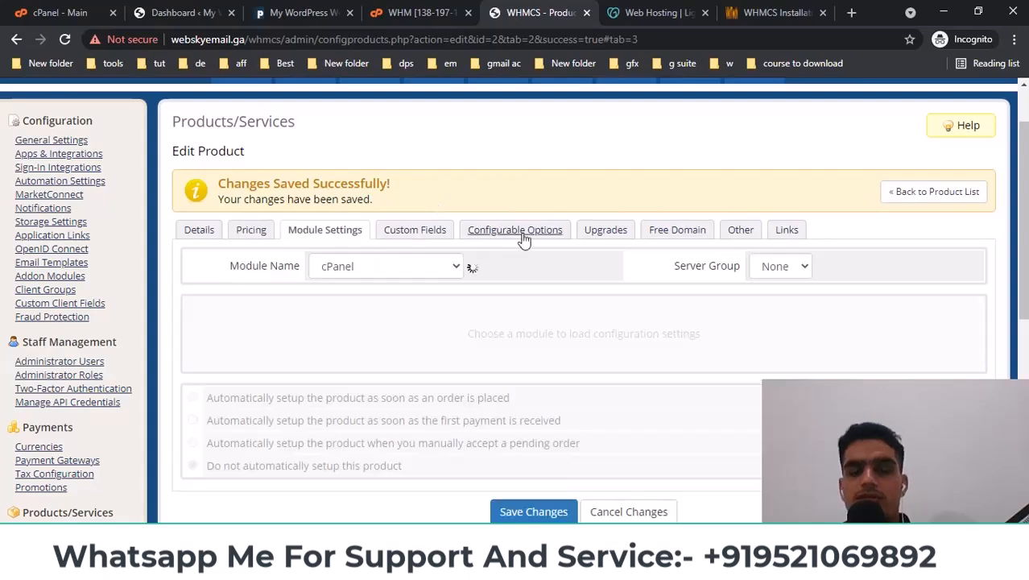
pyautogui.scroll(-1, 554, 254)
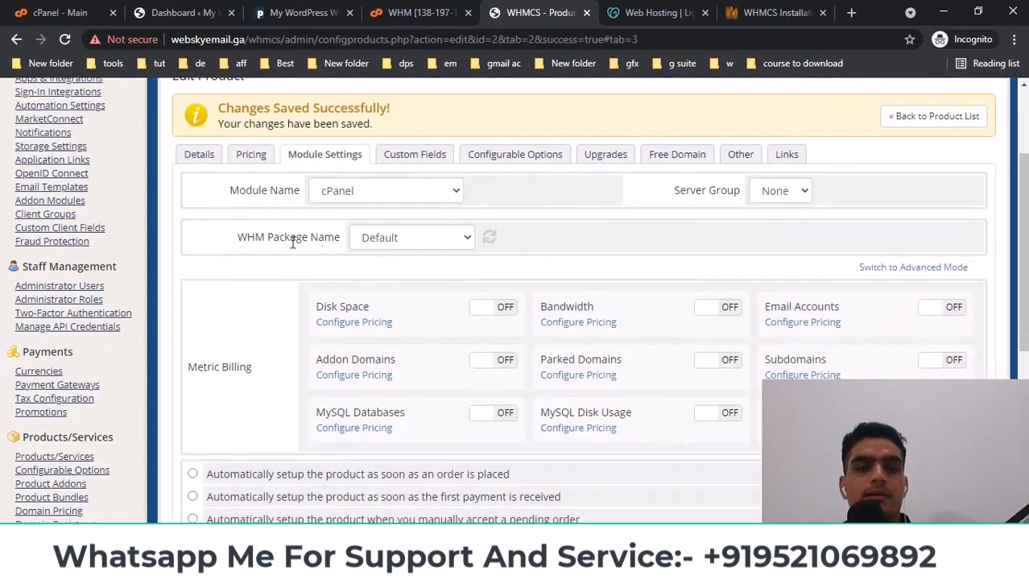
pyautogui.moveTo(237, 244); pyautogui.dragTo(334, 235)
pyautogui.scroll(1, 490, 229)
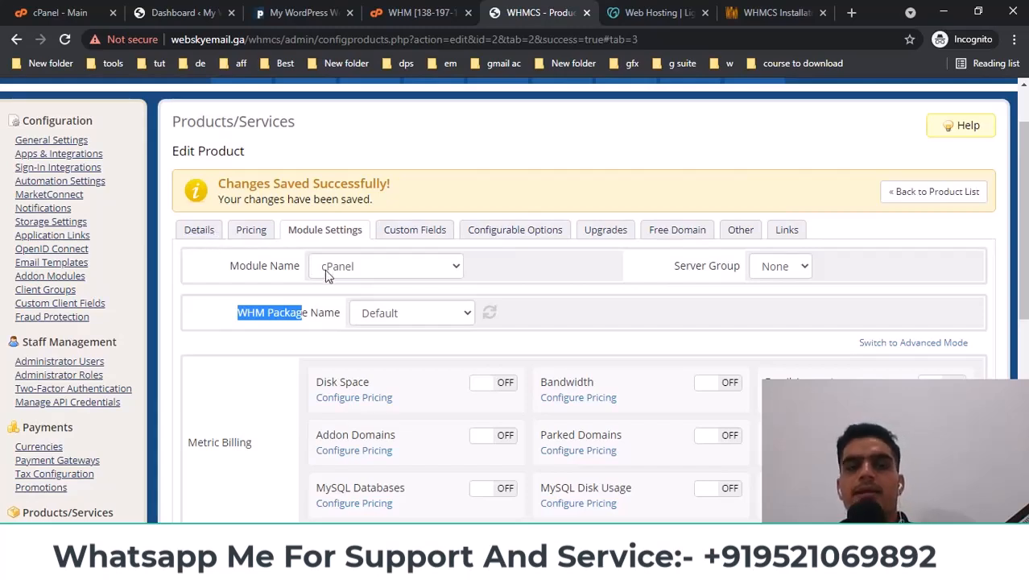
pyautogui.click(244, 316)
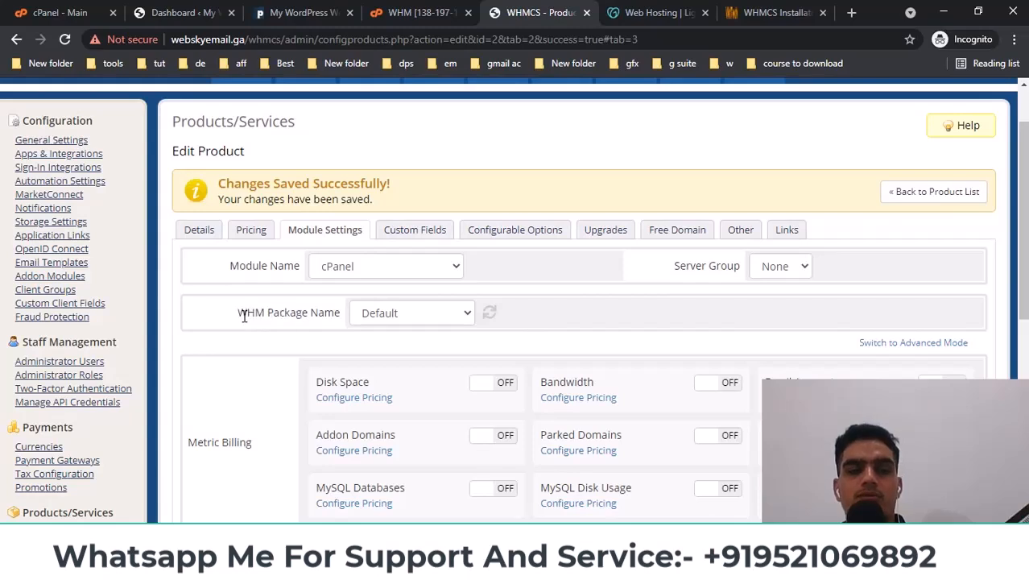
pyautogui.moveTo(261, 312); pyautogui.dragTo(320, 313)
pyautogui.click(393, 311)
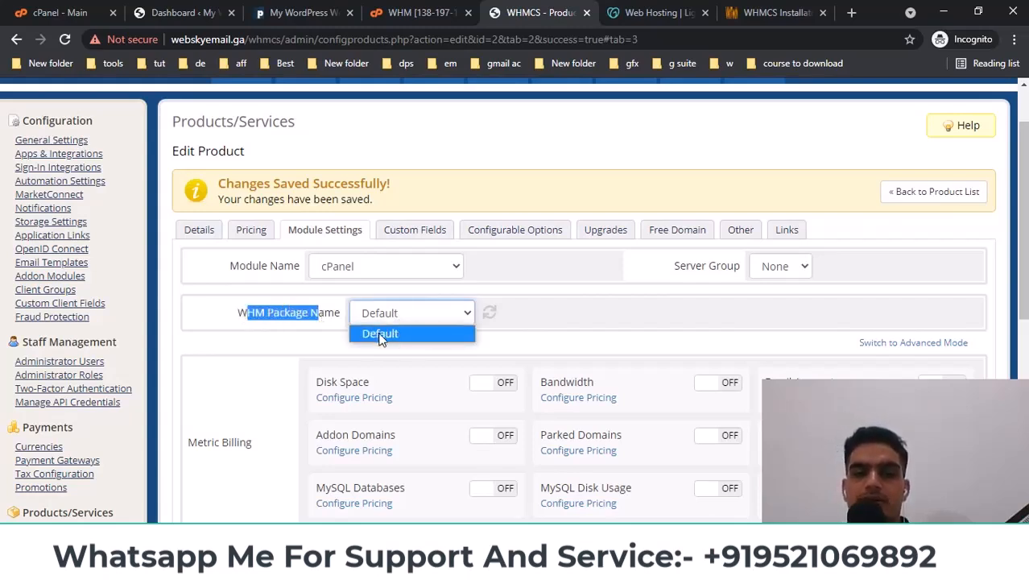
pyautogui.click(417, 12)
pyautogui.scroll(-1, 374, 277)
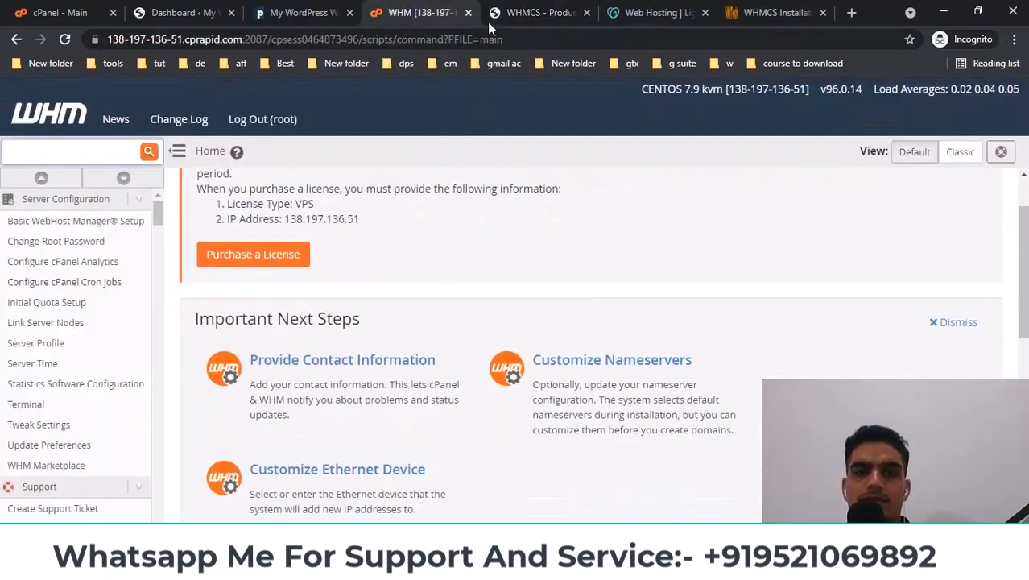
pyautogui.click(515, 12)
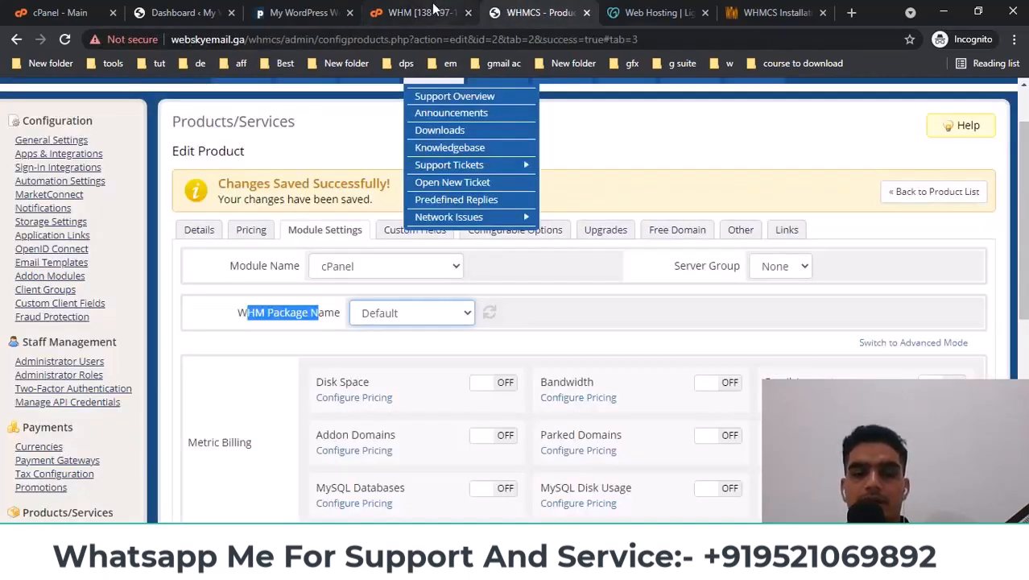
pyautogui.click(433, 9)
pyautogui.click(522, 10)
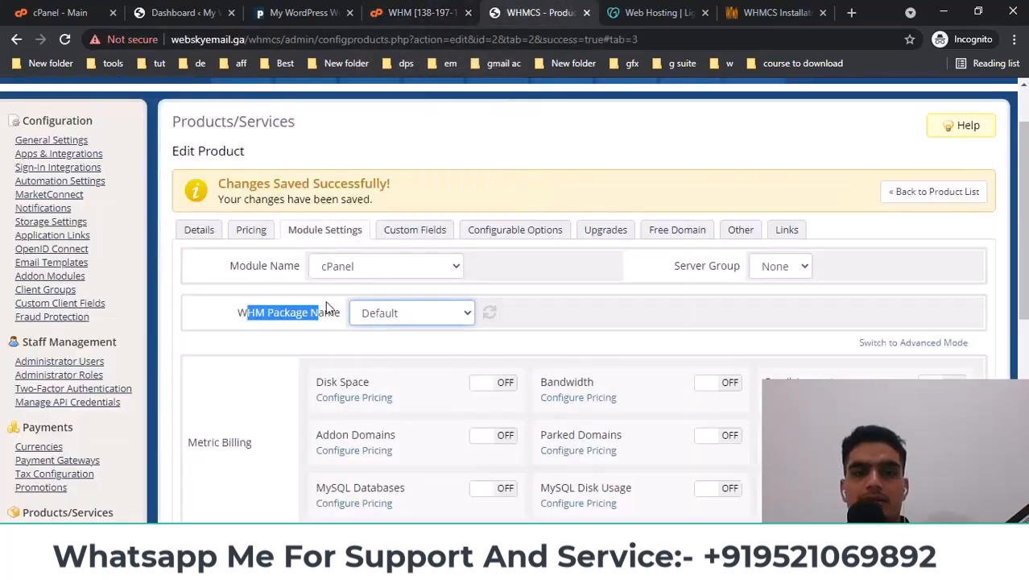
# - Review the Starter product's name and its description lines for storage and monthly visits in the product details
pyautogui.scroll(1, 354, 306)
pyautogui.click(201, 304)
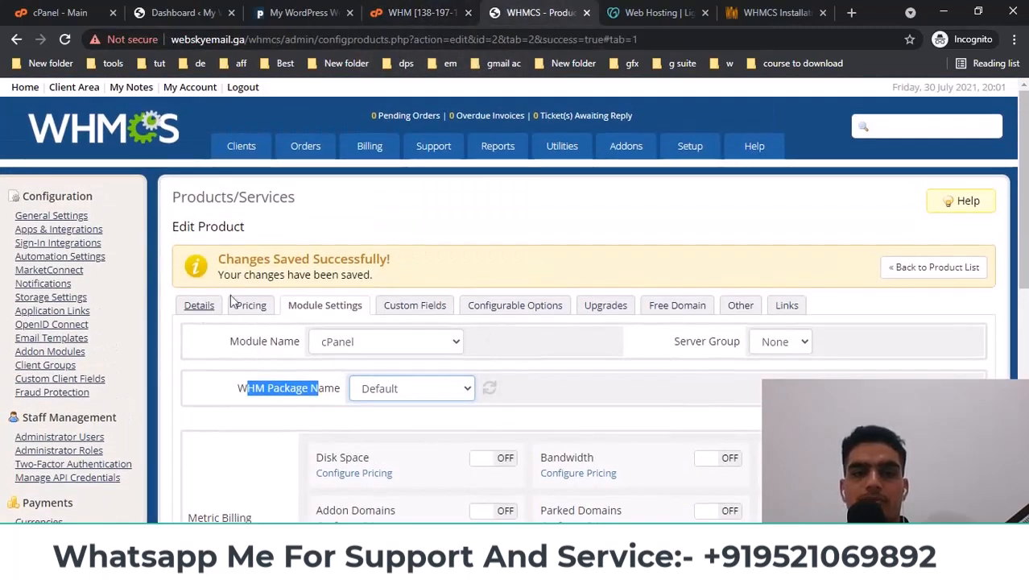
pyautogui.scroll(-2, 366, 256)
pyautogui.moveTo(366, 256); pyautogui.dragTo(307, 254)
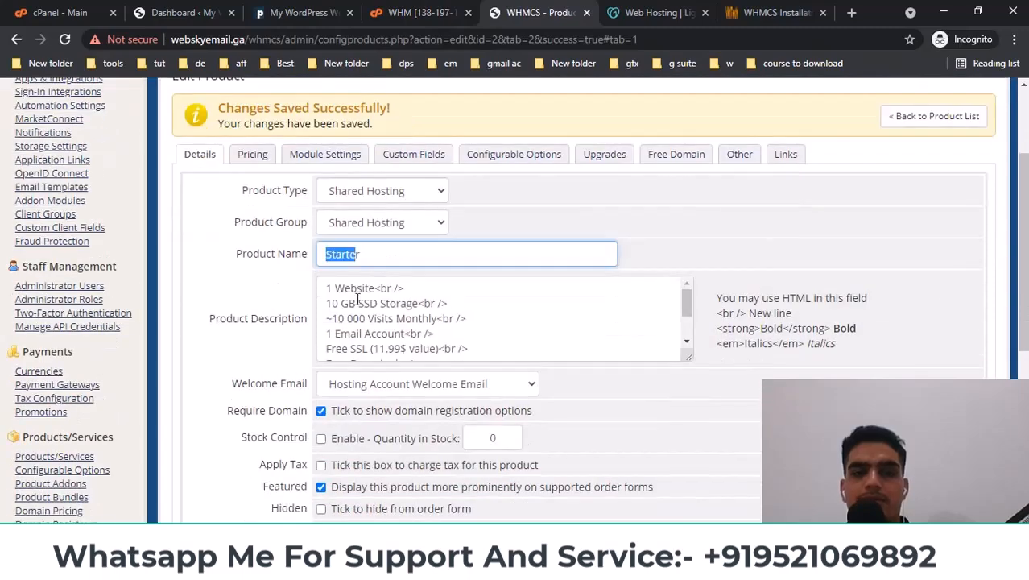
pyautogui.moveTo(327, 290); pyautogui.dragTo(681, 315)
pyautogui.scroll(2, 684, 322)
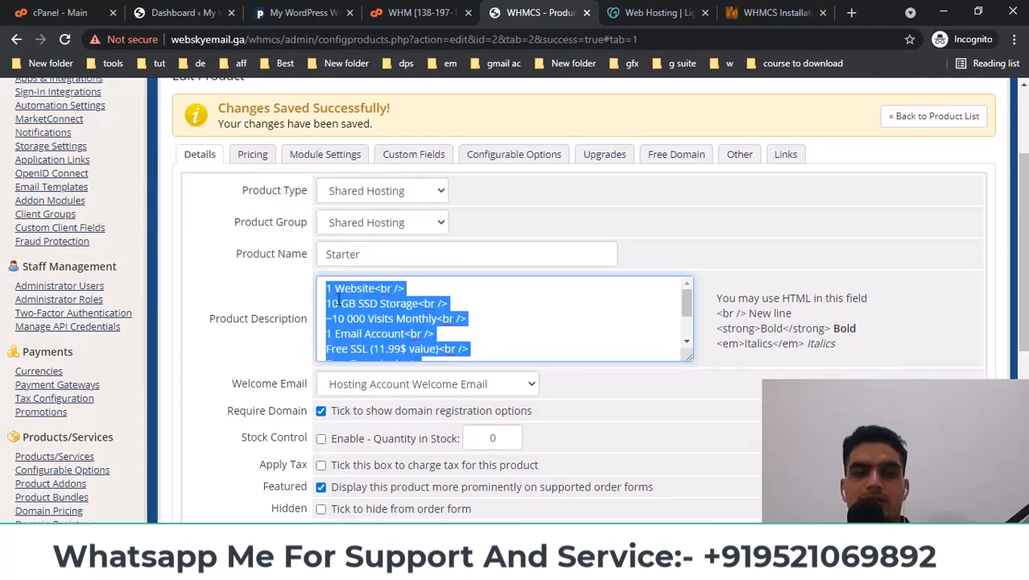
pyautogui.click(338, 302)
pyautogui.moveTo(331, 303); pyautogui.dragTo(400, 304)
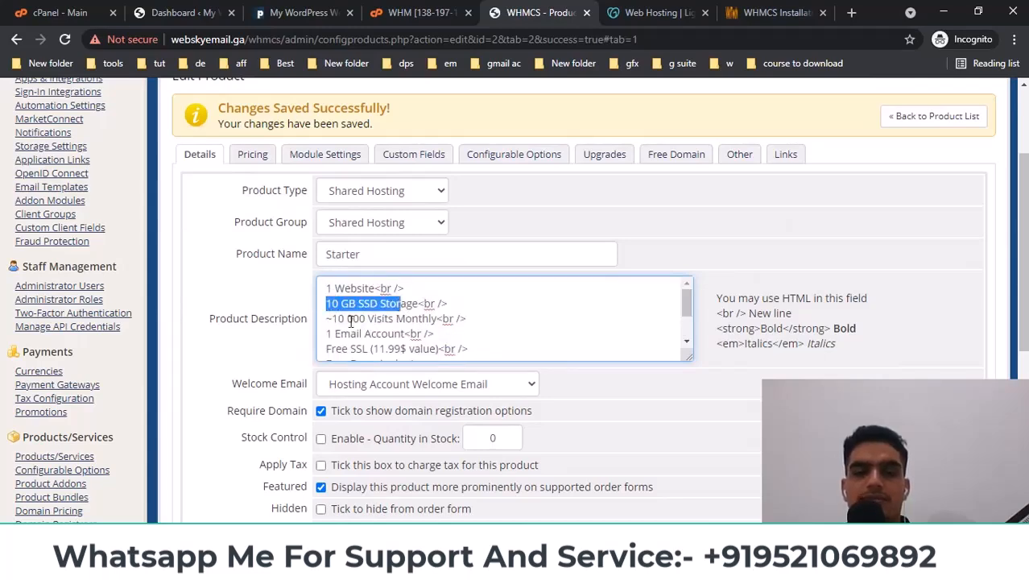
pyautogui.moveTo(327, 318); pyautogui.dragTo(385, 319)
pyautogui.scroll(1, 348, 322)
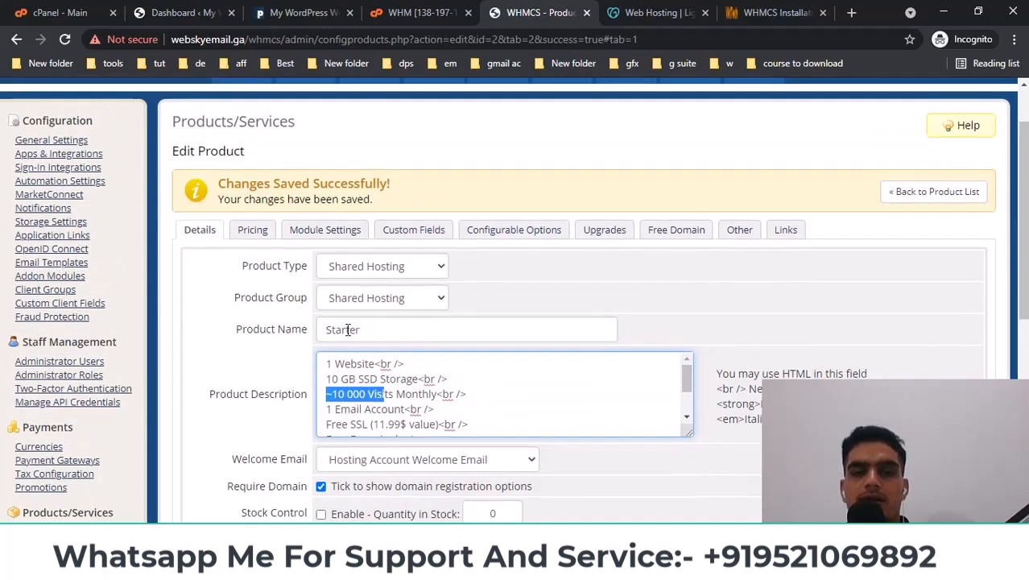
# - Switch to WHM and open the form for adding a hosting package
pyautogui.click(408, 13)
pyautogui.scroll(-4, 453, 423)
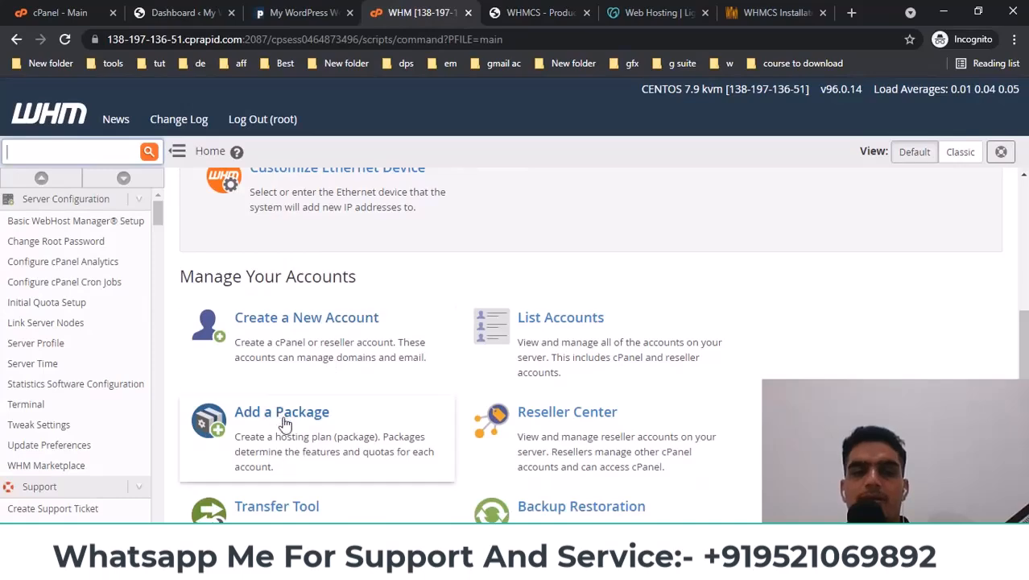
pyautogui.click(267, 419)
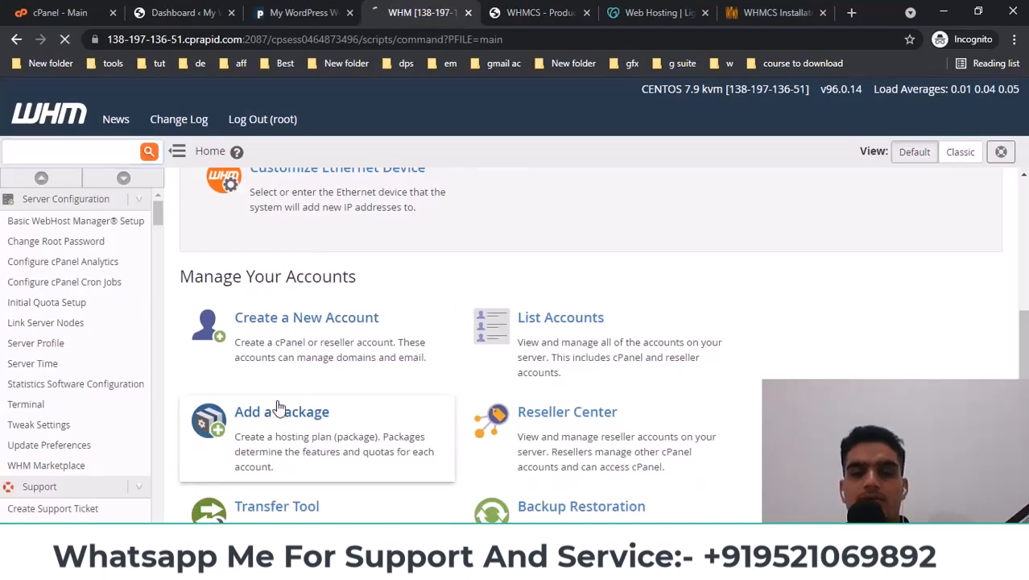
pyautogui.click(547, 11)
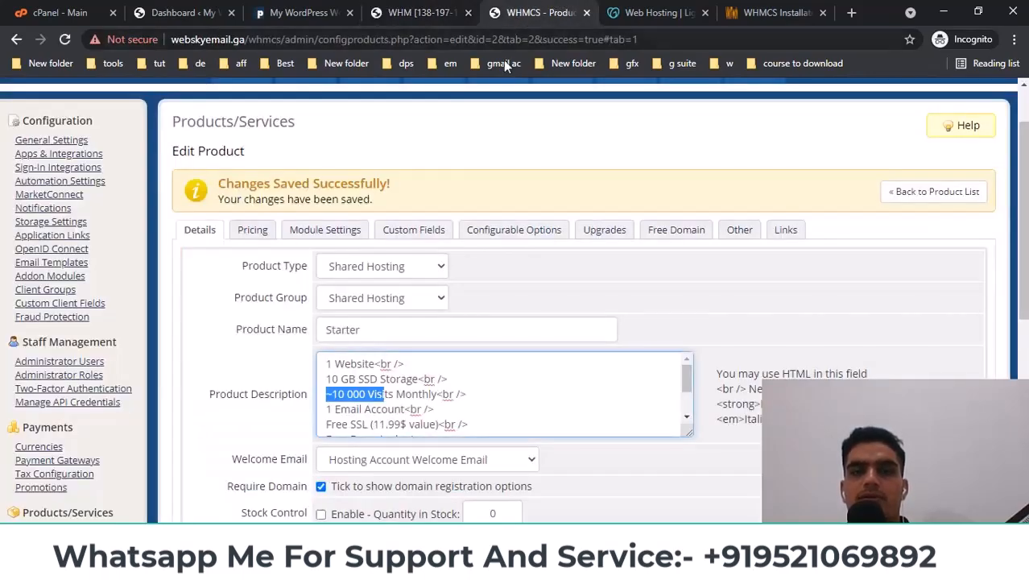
pyautogui.click(415, 15)
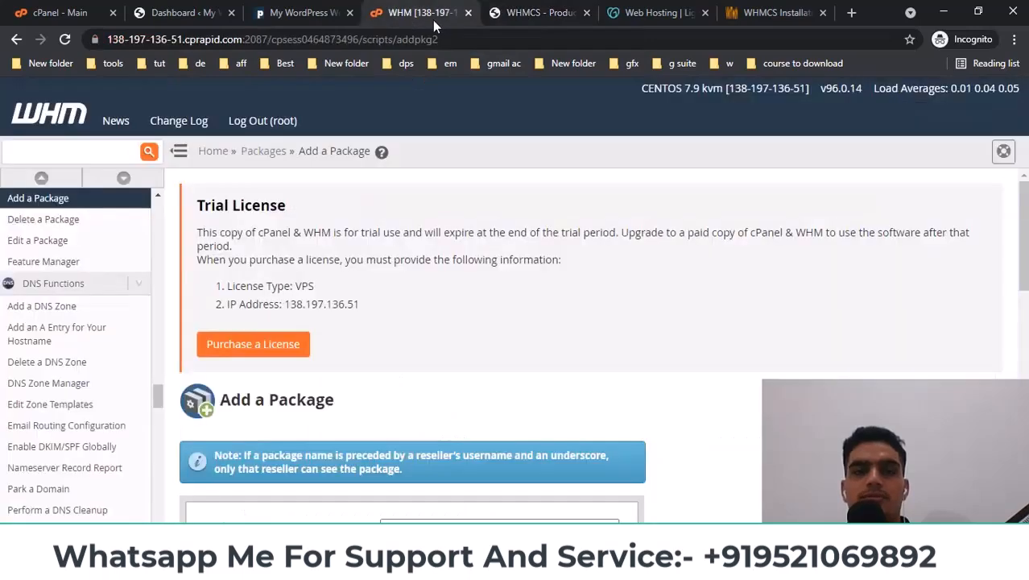
pyautogui.click(525, 14)
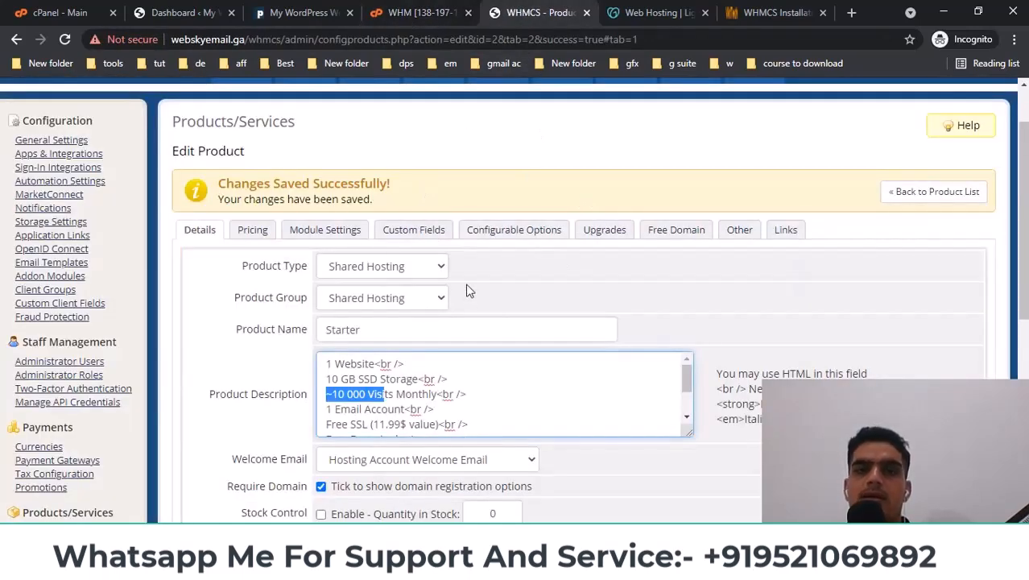
pyautogui.click(419, 12)
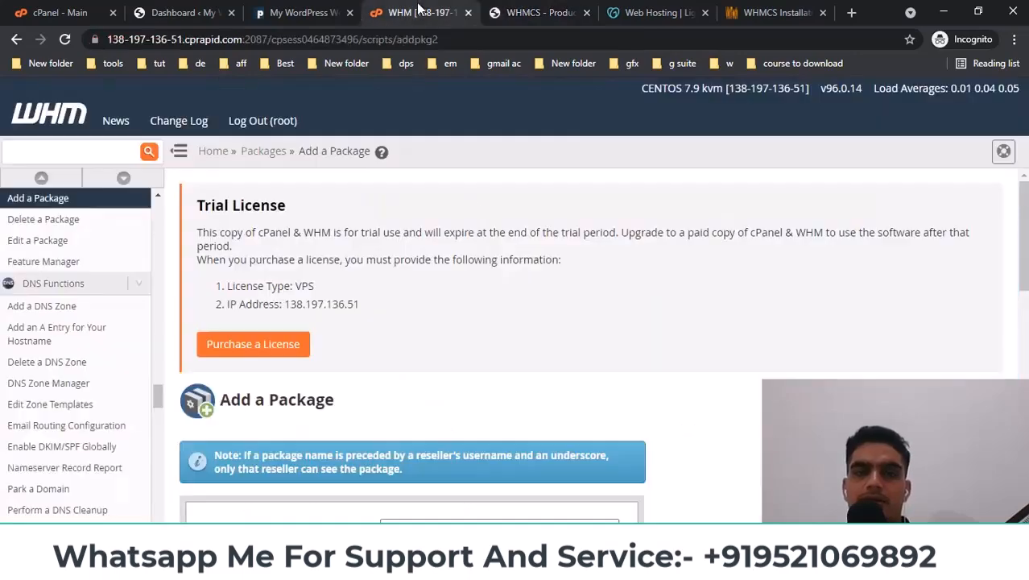
# - Copy the product name Starter from WHMCS and enter it as the new package's name in WHM
pyautogui.click(520, 12)
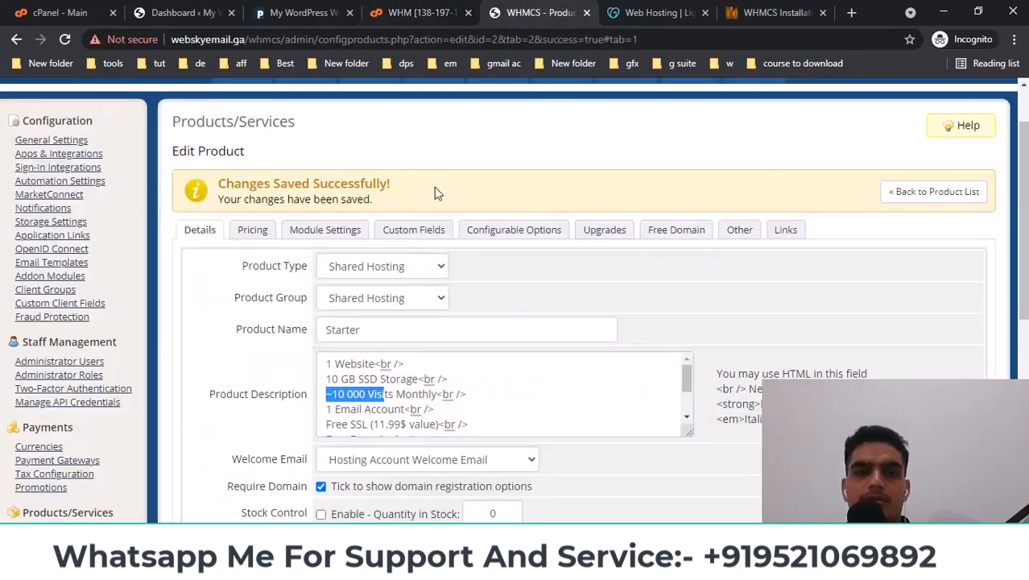
pyautogui.doubleClick(343, 328)
pyautogui.hotkey('ctrl', 'c')
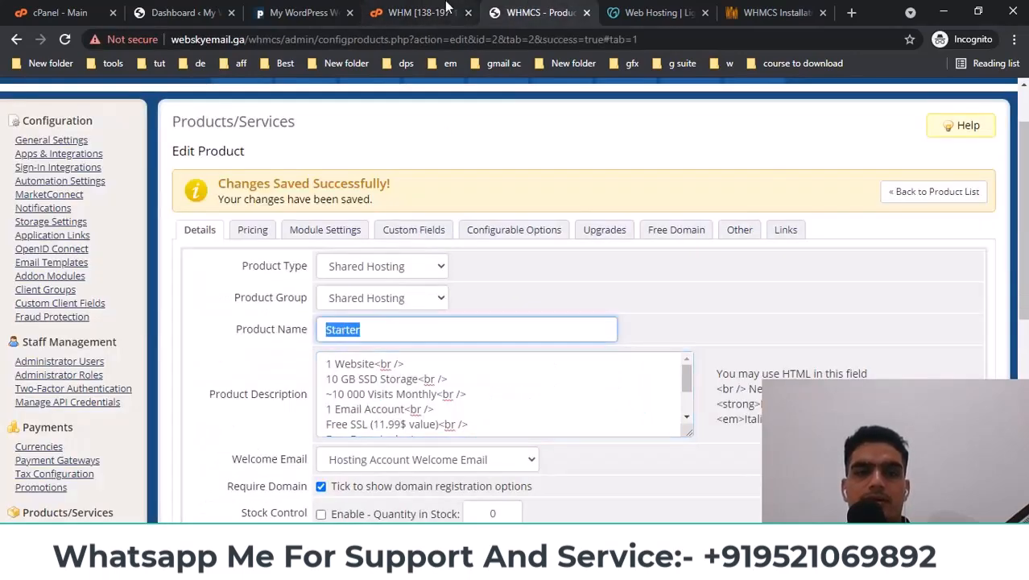
pyautogui.click(418, 12)
pyautogui.click(413, 299)
pyautogui.hotkey('ctrl', 'v')
pyautogui.scroll(-2, 716, 310)
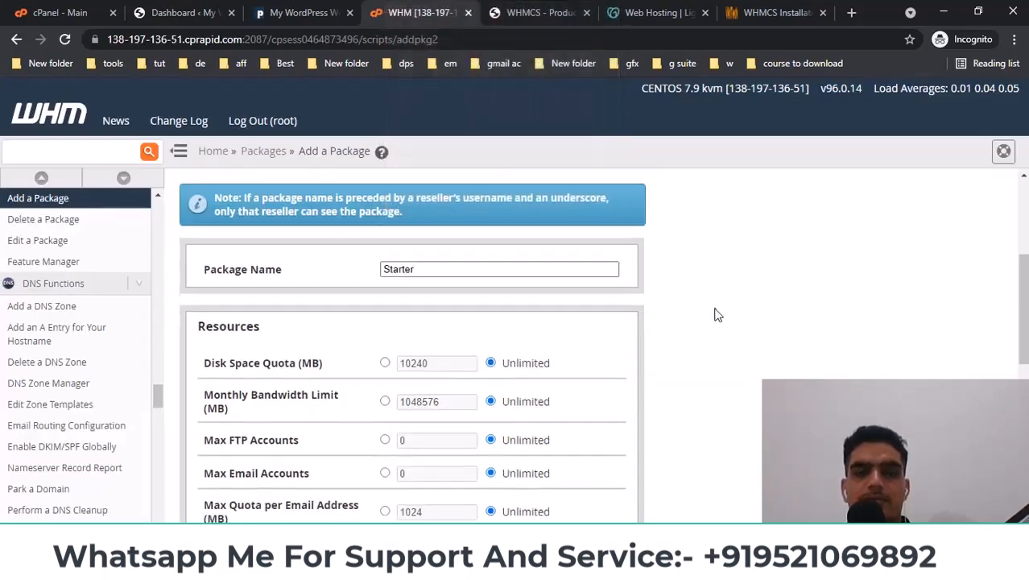
pyautogui.click(385, 242)
pyautogui.moveTo(428, 243); pyautogui.dragTo(405, 243)
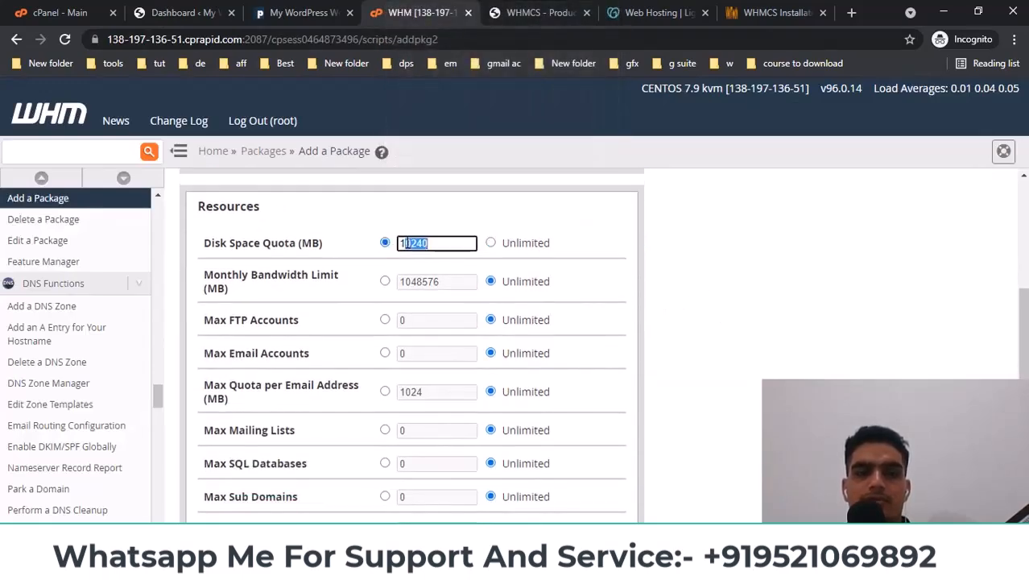
pyautogui.click(492, 243)
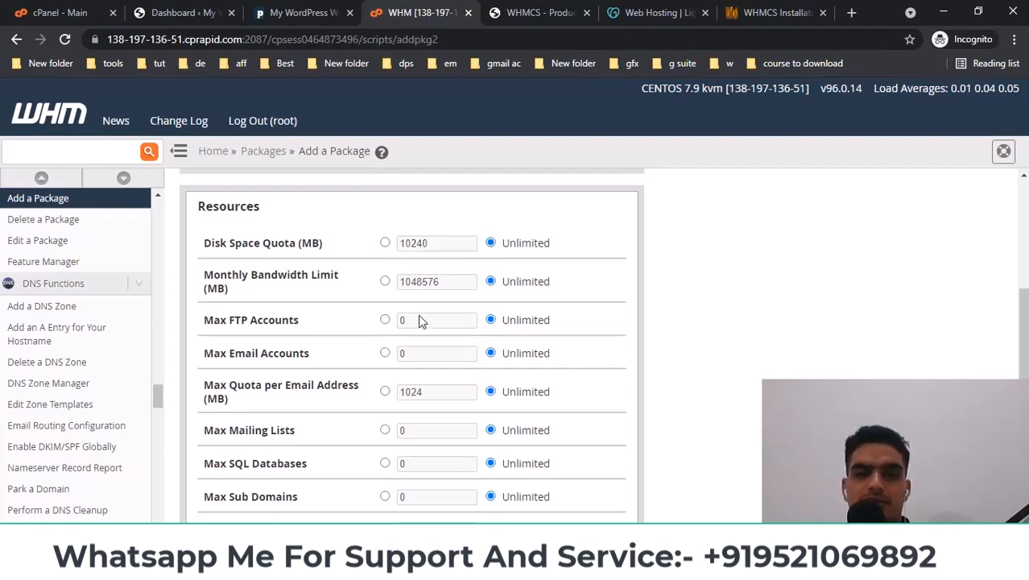
# - Limit the package's maximum FTP accounts to 1 and maximum email accounts to 1
pyautogui.scroll(-1, 420, 314)
pyautogui.click(385, 245)
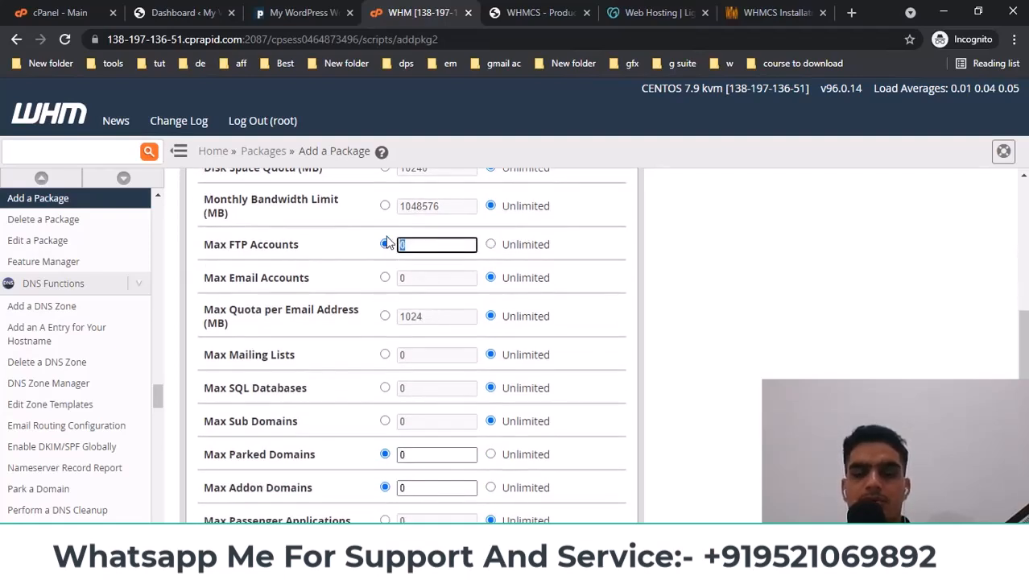
pyautogui.click(385, 277)
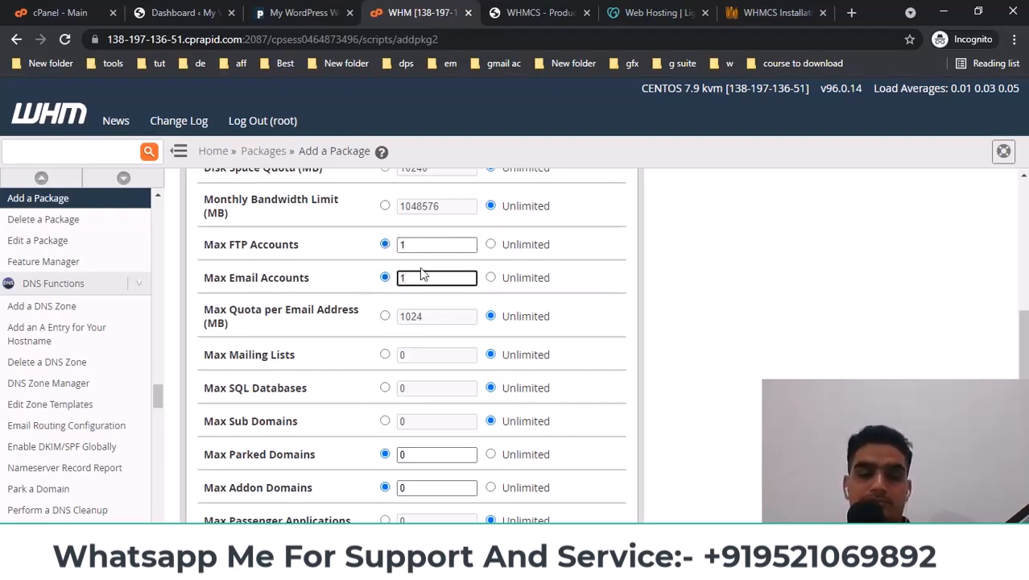
# - Limit the package's maximum mailing lists to 2, checking the Shared Hosting plan's features on the website
pyautogui.scroll(-1, 606, 256)
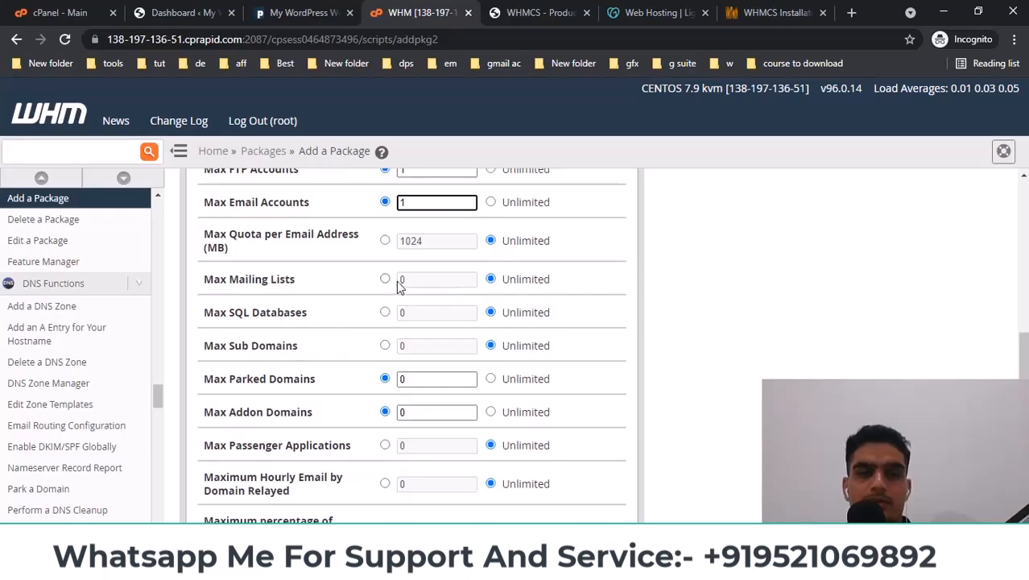
pyautogui.click(391, 279)
pyautogui.click(385, 278)
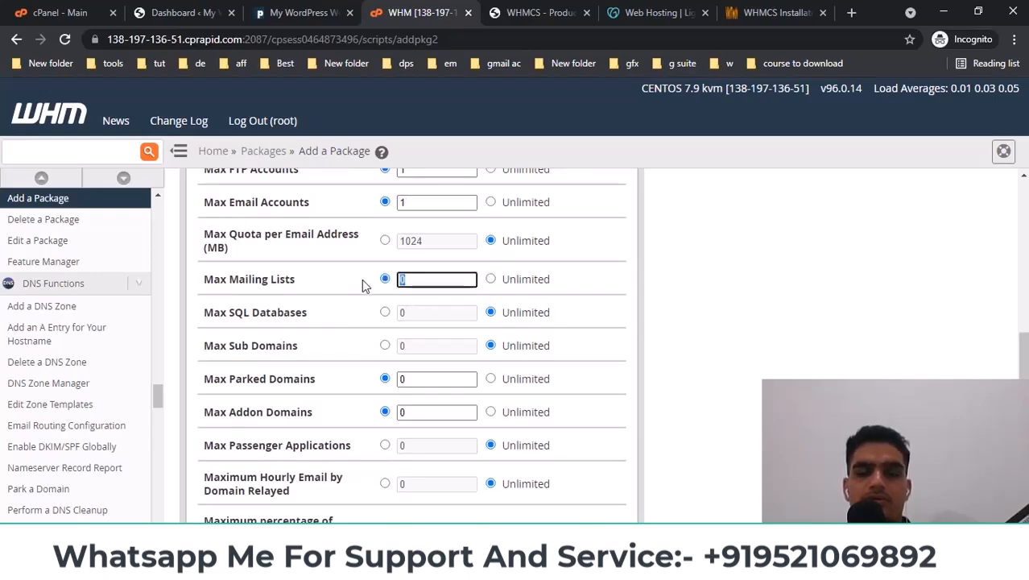
pyautogui.click(548, 12)
pyautogui.click(291, 11)
pyautogui.moveTo(123, 238); pyautogui.dragTo(266, 421)
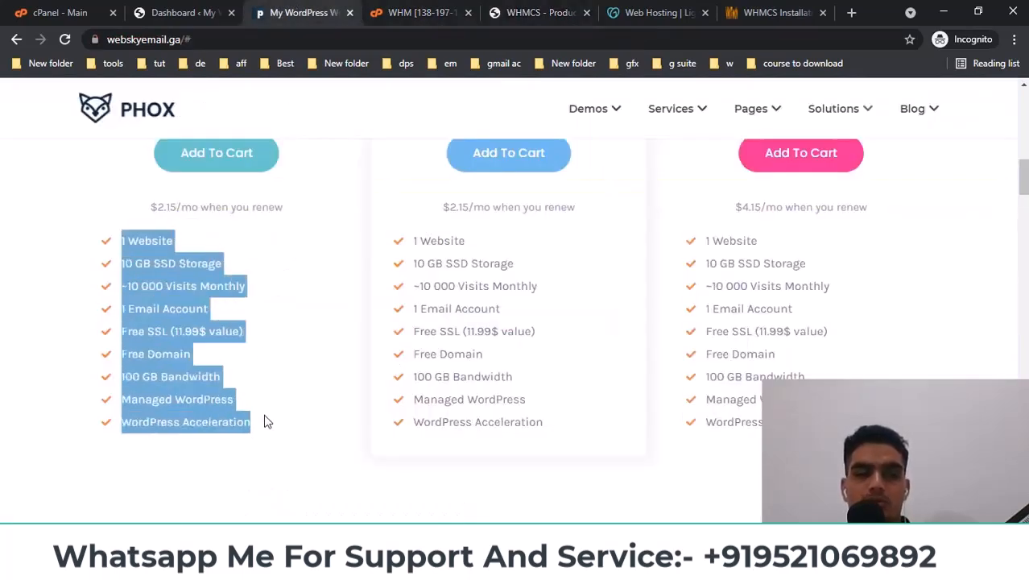
pyautogui.click(420, 14)
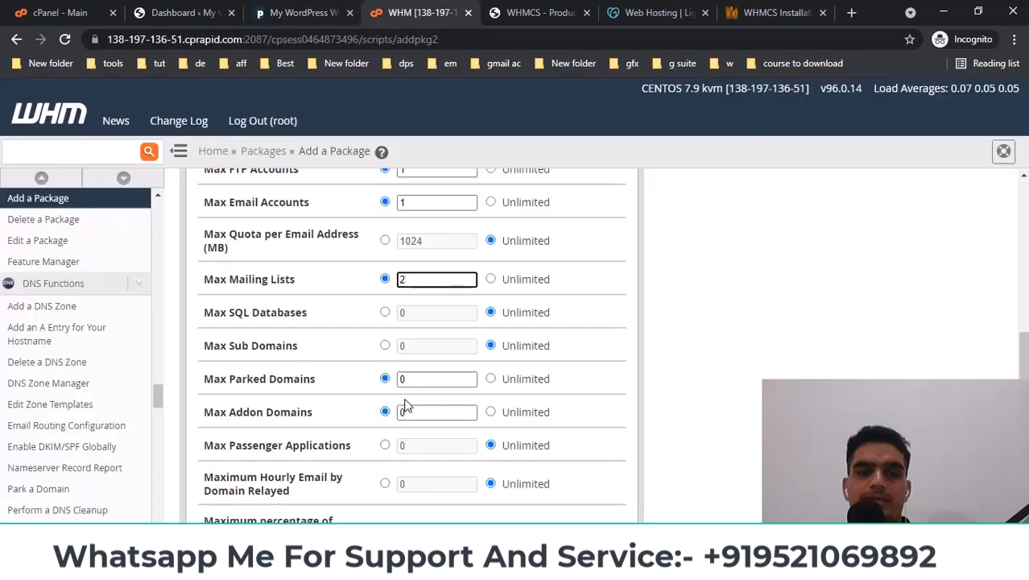
# - Check the website plan's features and limit the package to 5 subdomains and 10 SQL databases in WHM
pyautogui.scroll(-1, 402, 403)
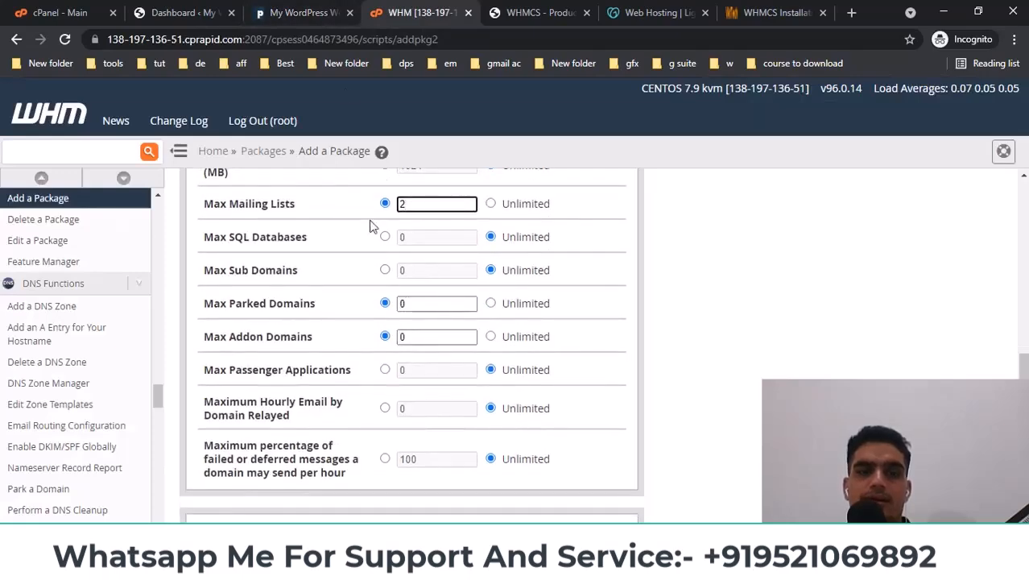
pyautogui.click(293, 12)
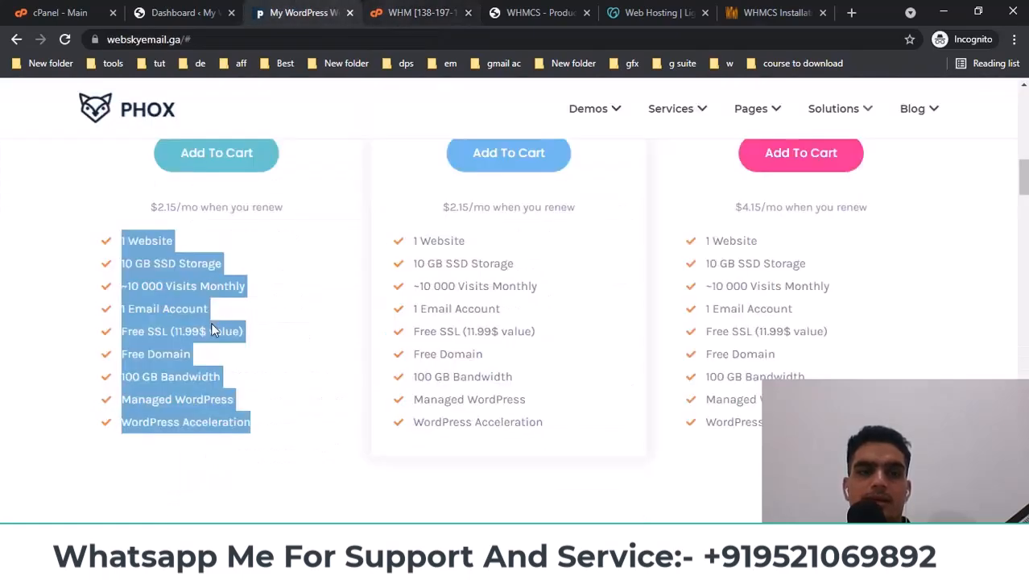
pyautogui.click(140, 360)
pyautogui.moveTo(122, 349); pyautogui.dragTo(212, 364)
pyautogui.moveTo(228, 401); pyautogui.dragTo(146, 389)
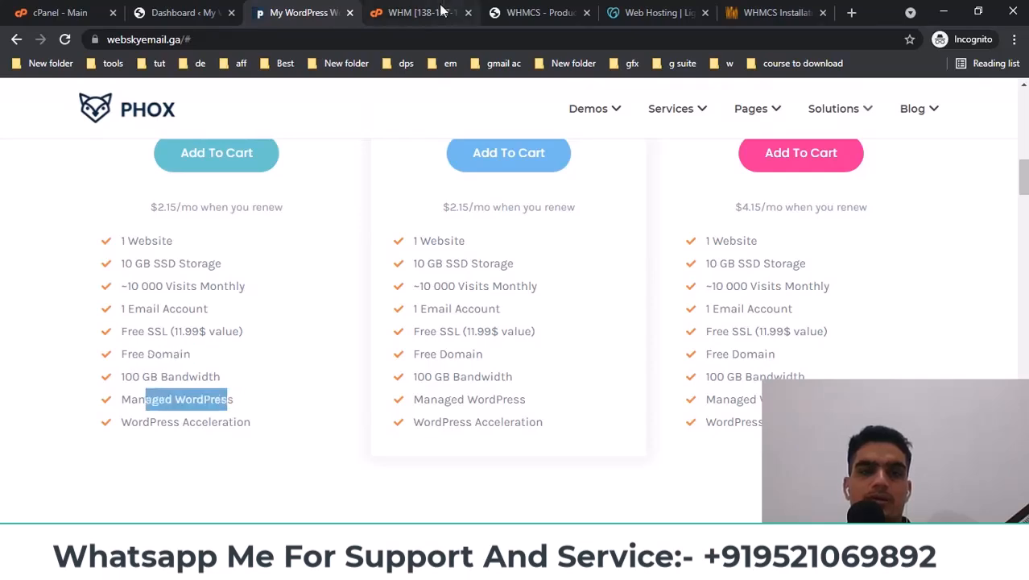
pyautogui.click(439, 13)
pyautogui.click(385, 270)
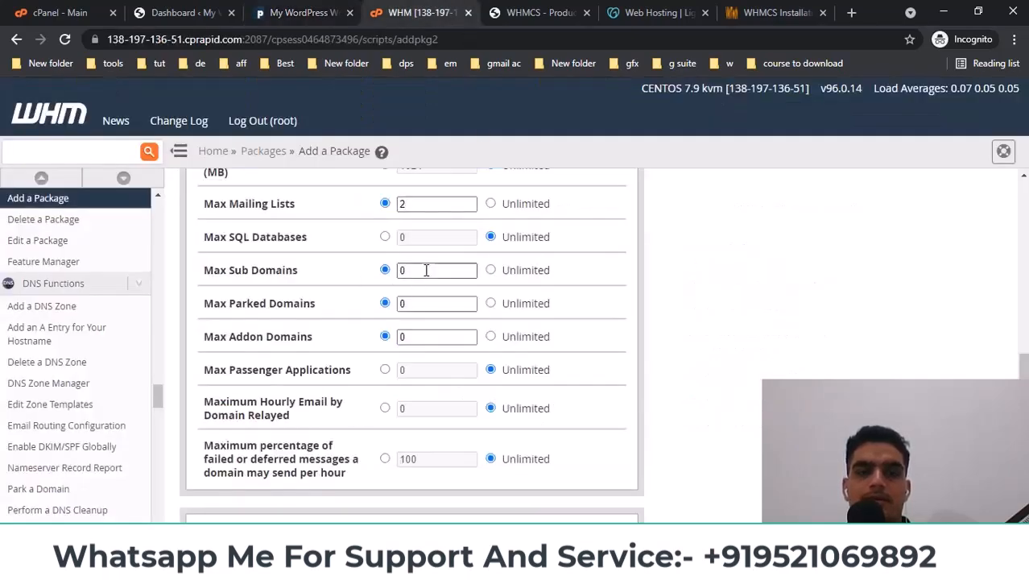
pyautogui.write('5')
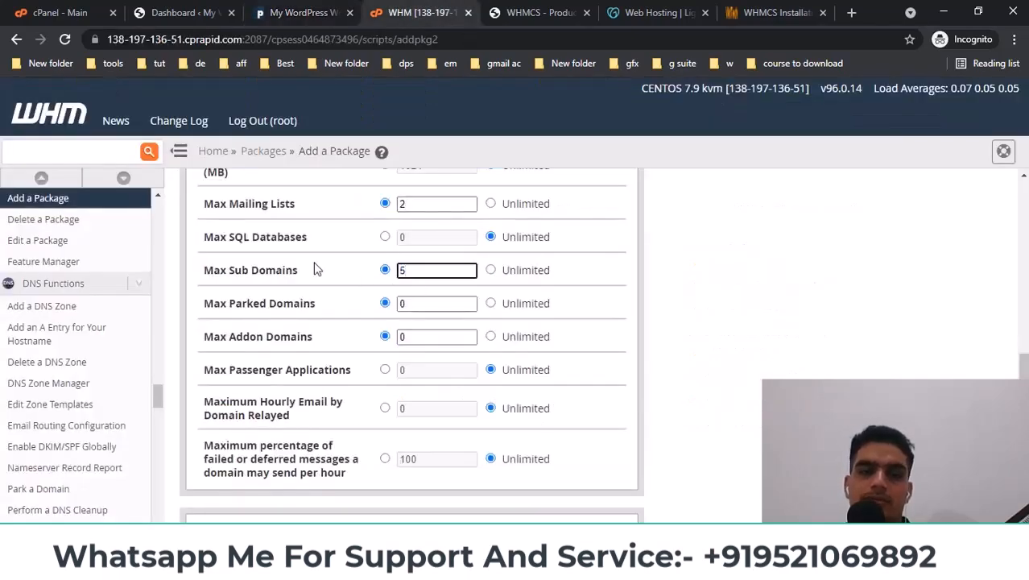
pyautogui.click(385, 236)
pyautogui.doubleClick(405, 235)
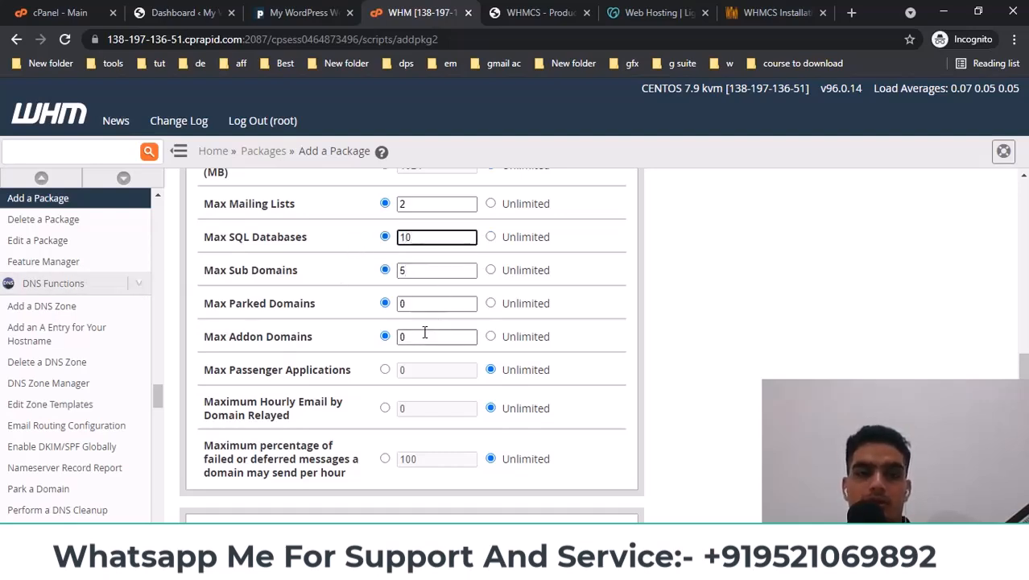
# - Limit the package's maximum addon domains to 1
pyautogui.doubleClick(401, 338)
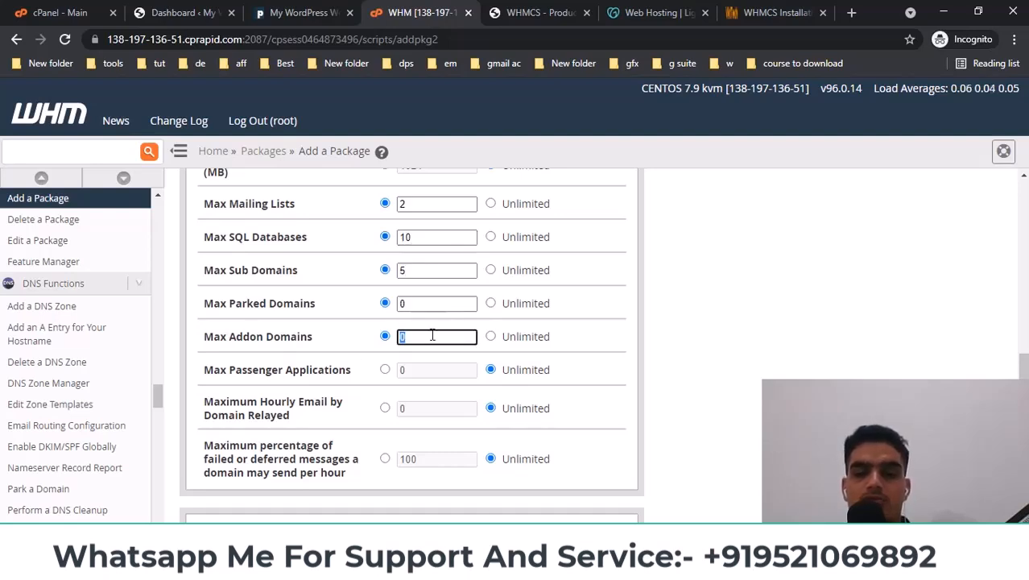
pyautogui.click(491, 339)
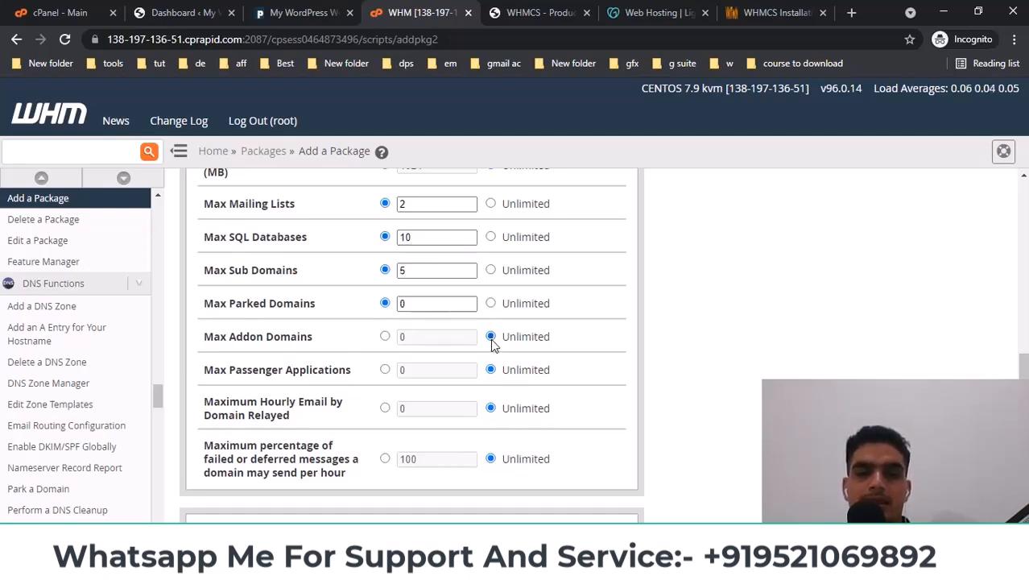
pyautogui.click(385, 337)
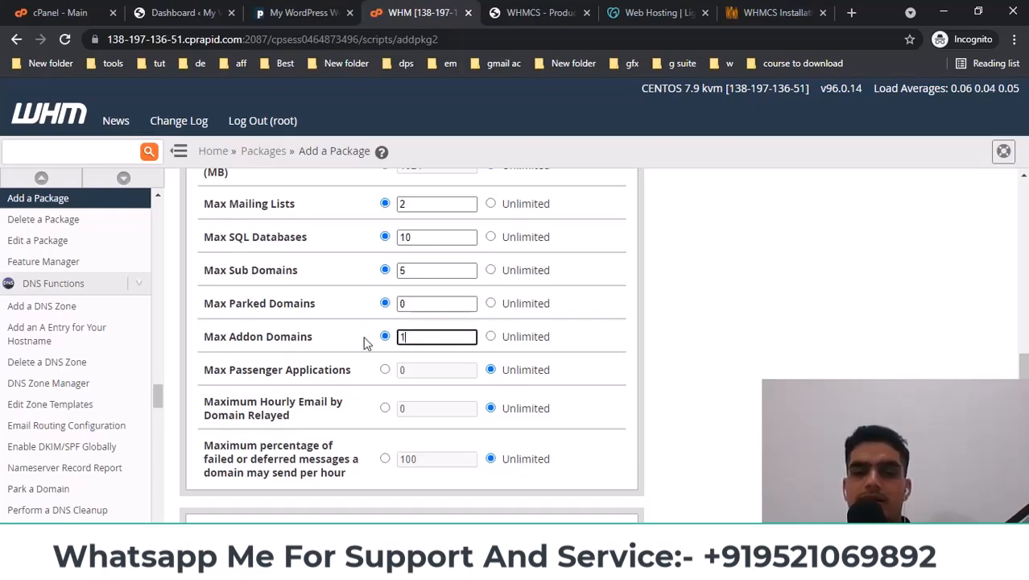
# - Compare the package's resource limits with the Shared Hosting plan's features and pricing on the website
pyautogui.scroll(-1, 366, 344)
pyautogui.scroll(4, 379, 346)
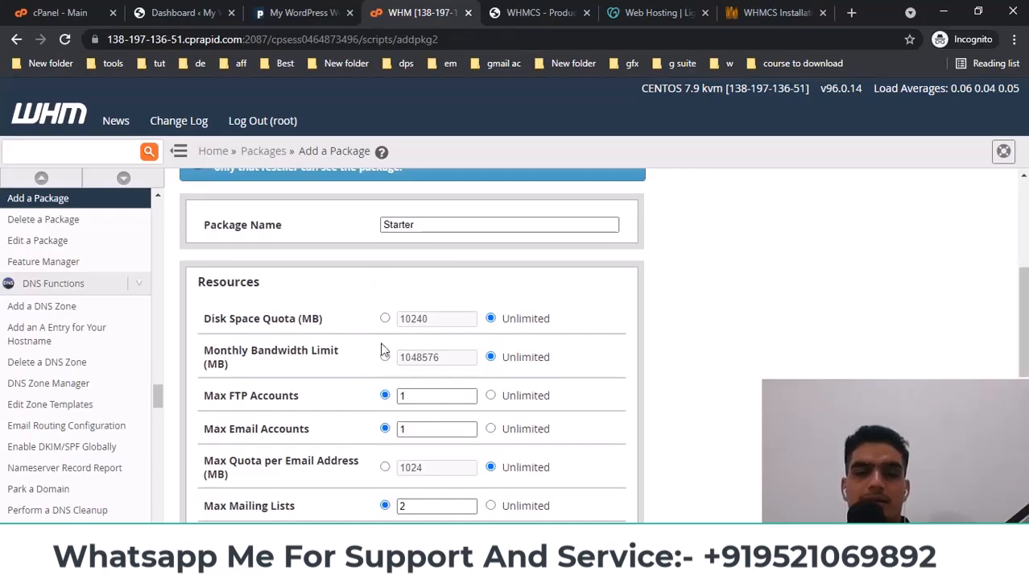
pyautogui.click(306, 13)
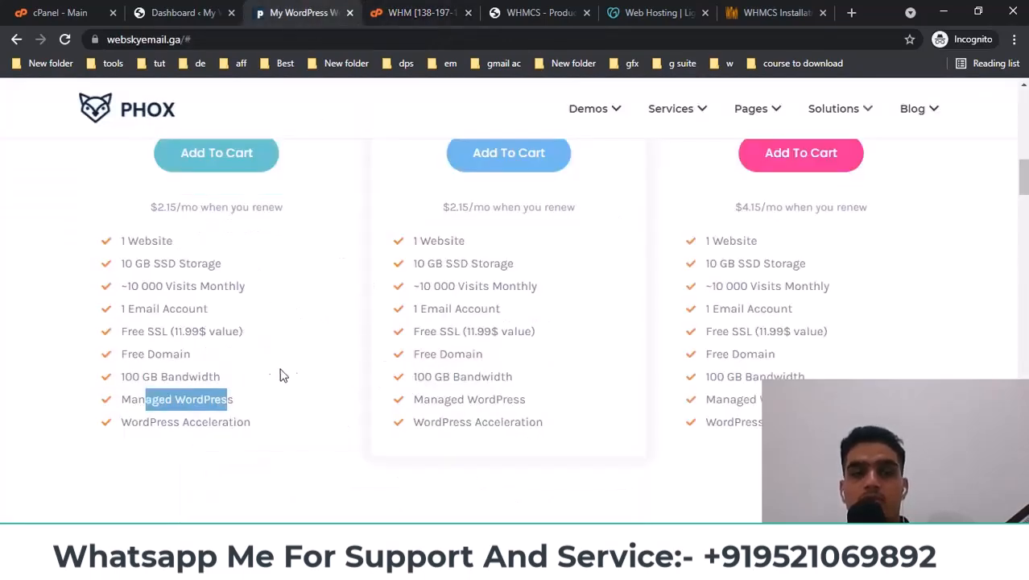
pyautogui.scroll(1, 234, 370)
pyautogui.moveTo(112, 316); pyautogui.dragTo(278, 501)
pyautogui.scroll(2, 266, 477)
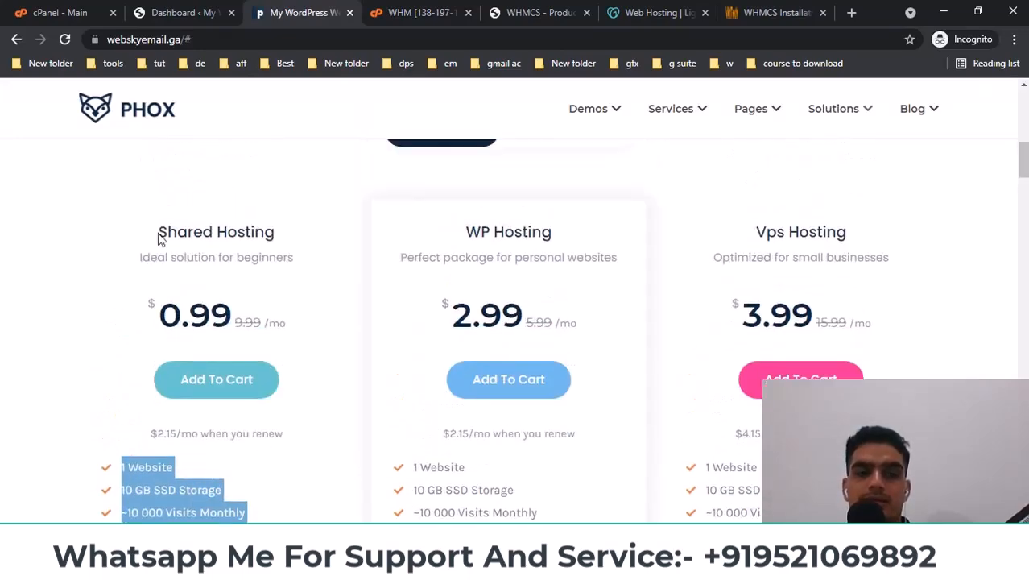
pyautogui.scroll(-3, 292, 453)
# - Switch back to WHM and create the Starter package with the entered limits and the existing settings options
pyautogui.click(441, 11)
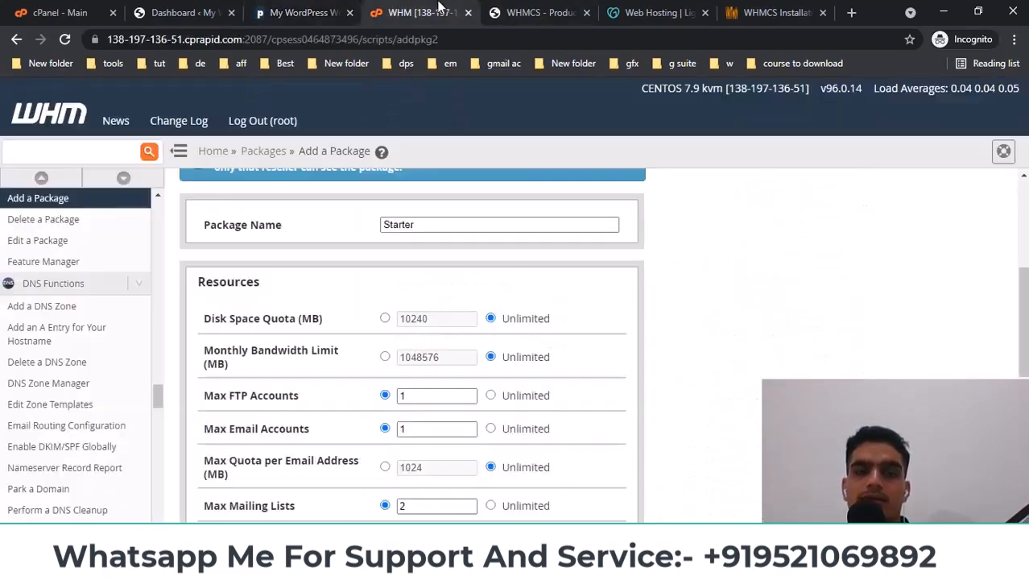
pyautogui.scroll(-3, 464, 369)
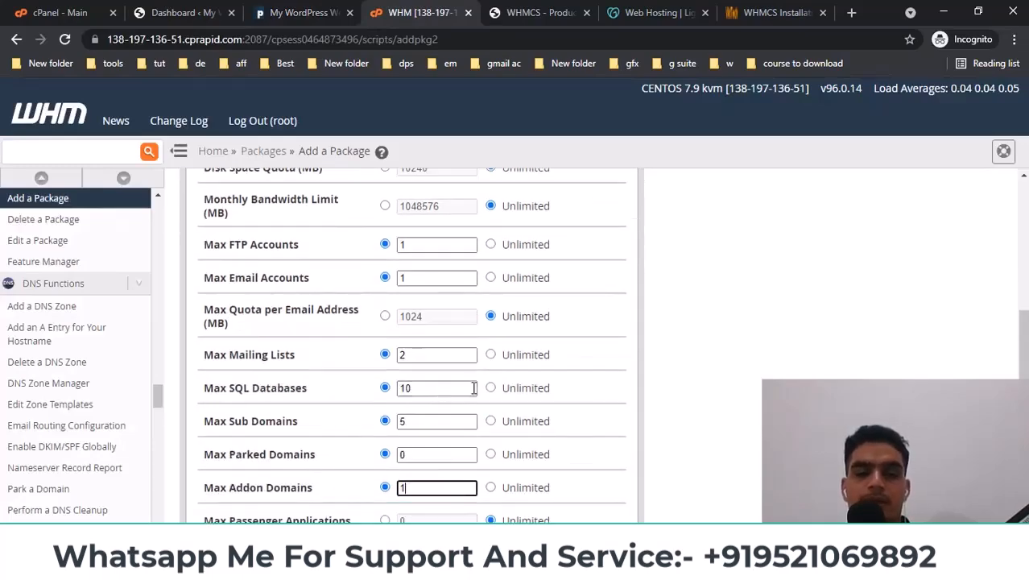
pyautogui.scroll(-5, 470, 394)
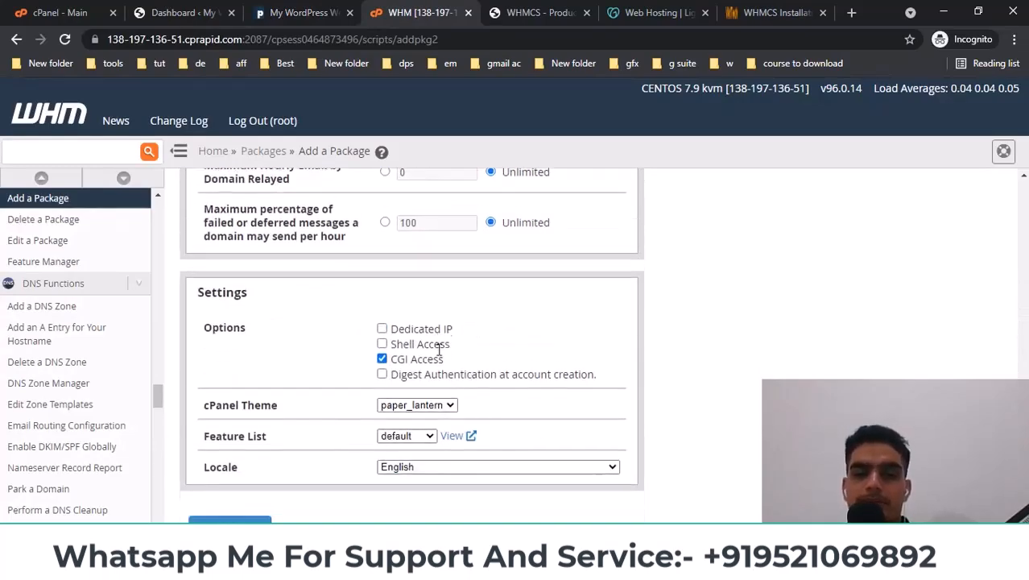
pyautogui.scroll(-1, 438, 354)
pyautogui.click(231, 503)
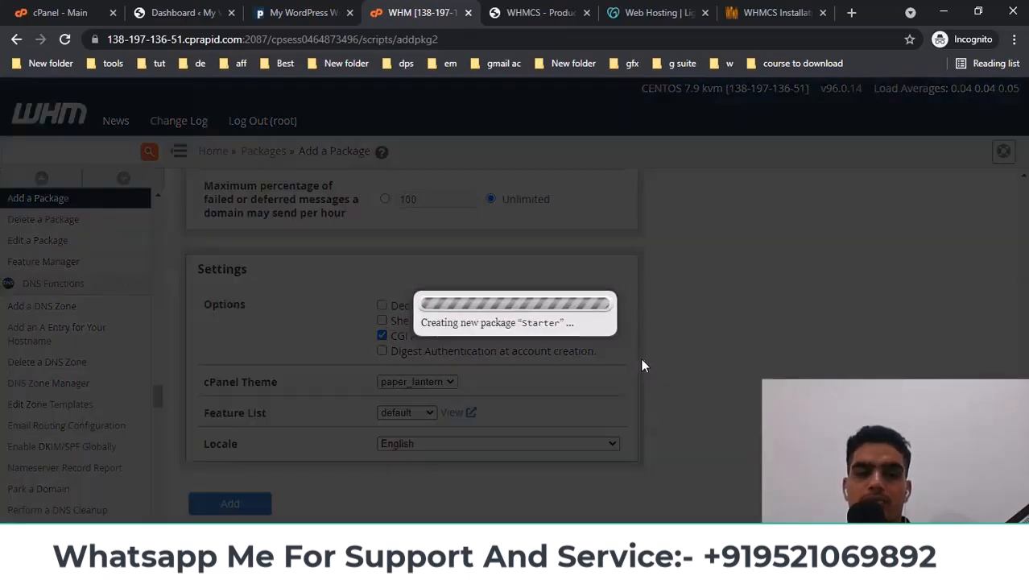
pyautogui.scroll(8, 676, 367)
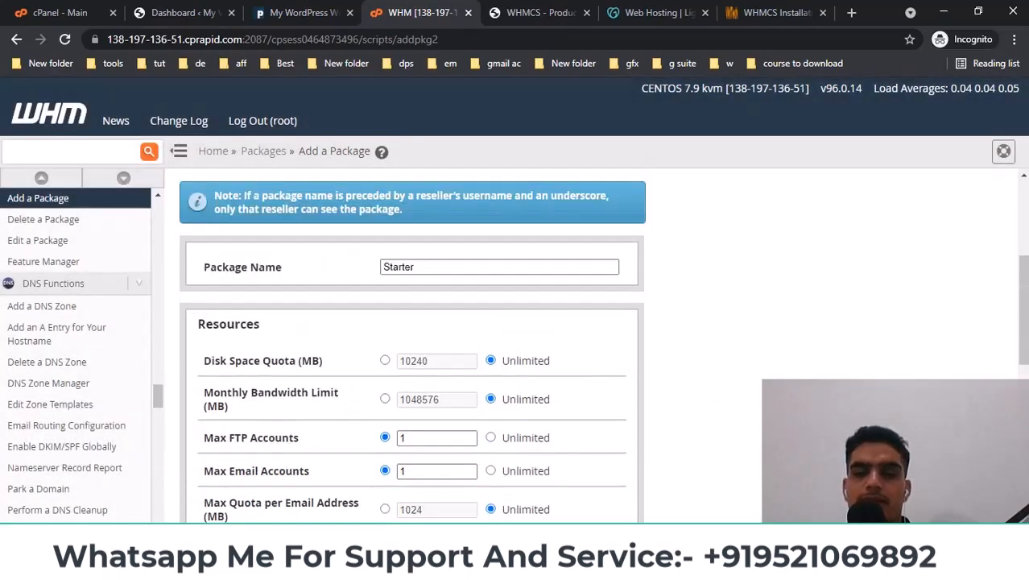
# - In the WHMCS product's module settings, refresh the list of WHM packages and select Starter as the package
pyautogui.click(556, 16)
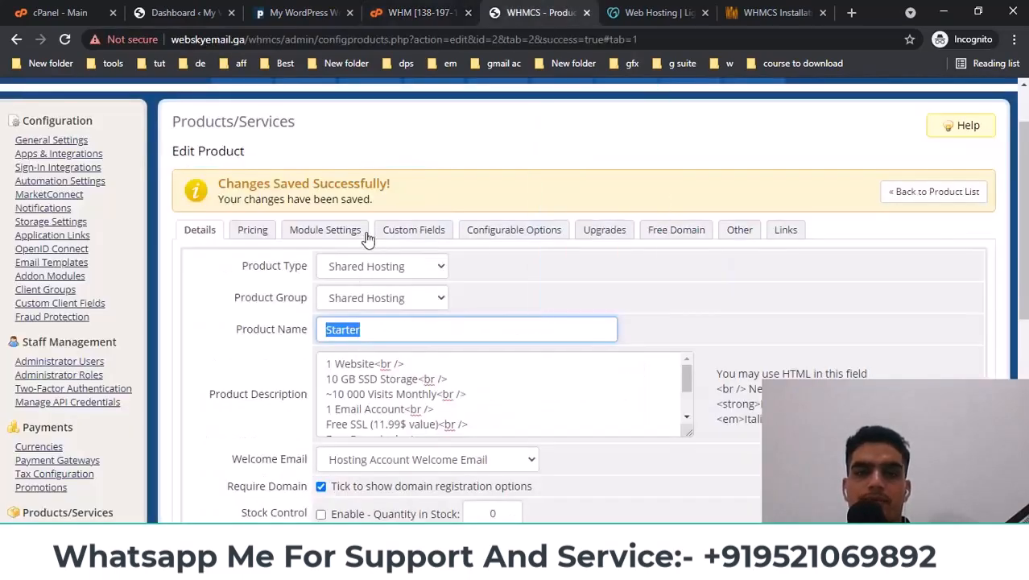
pyautogui.click(326, 230)
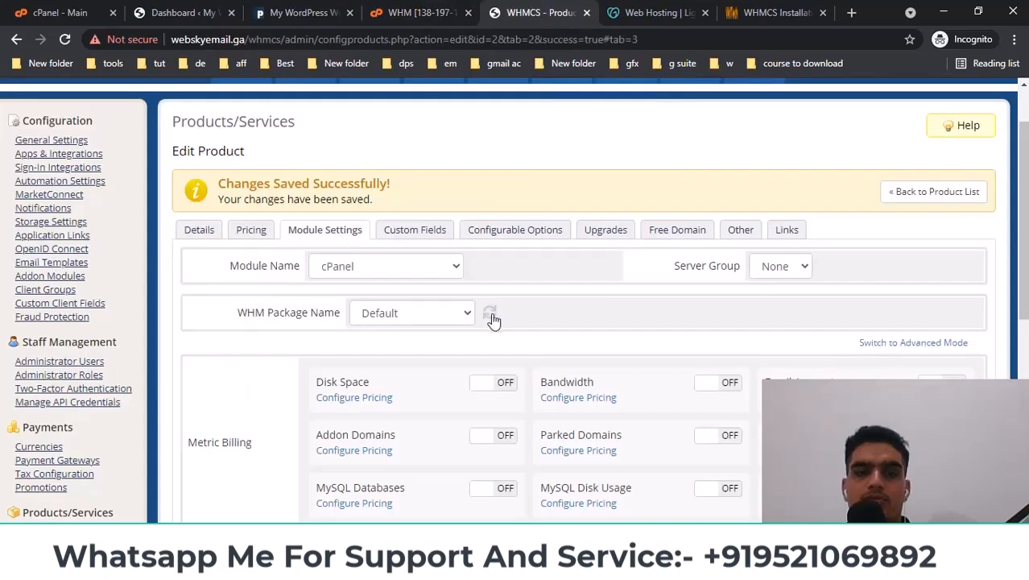
pyautogui.click(375, 315)
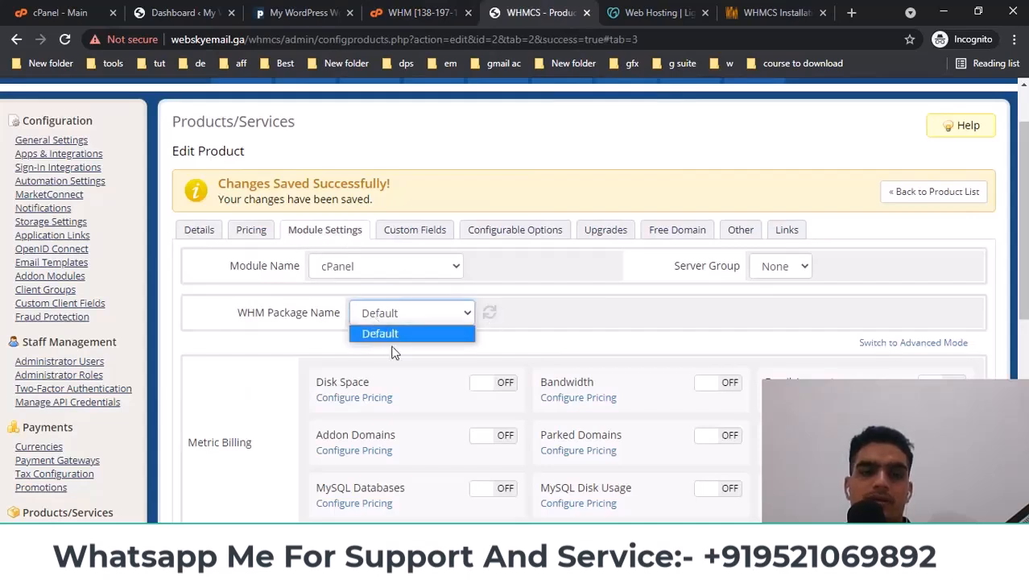
pyautogui.click(493, 316)
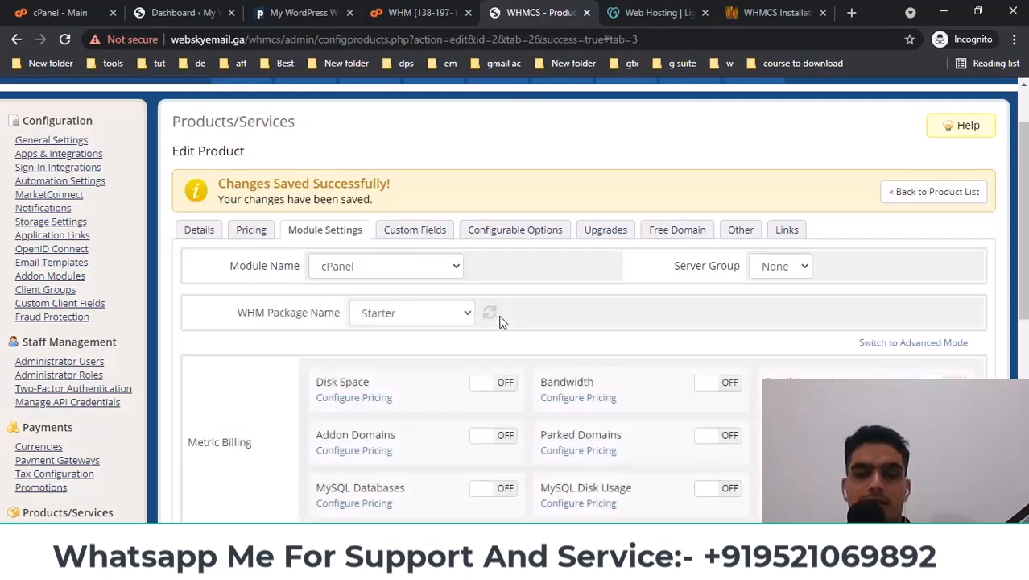
pyautogui.click(455, 312)
pyautogui.click(382, 334)
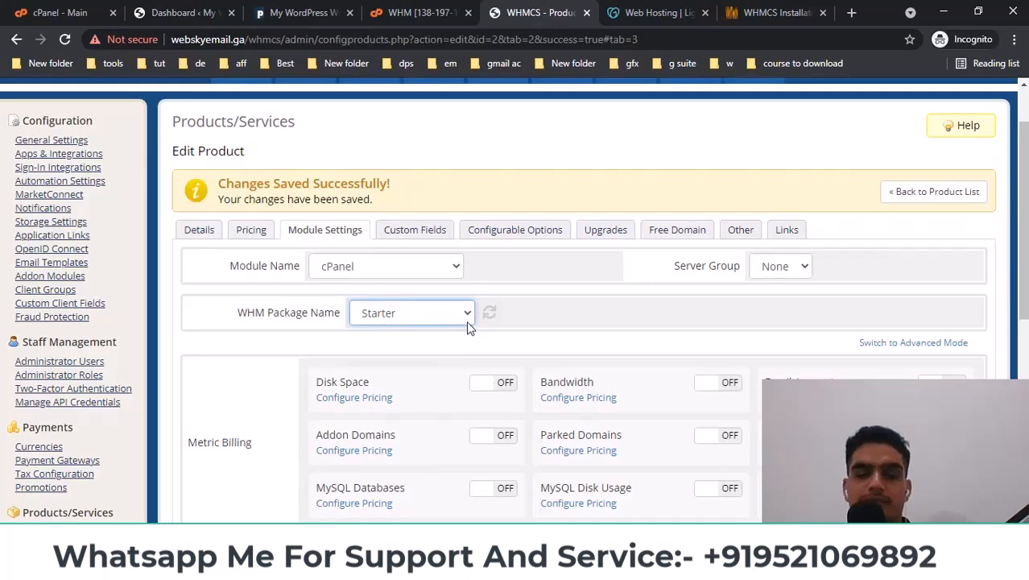
# - Configure the product to be set up automatically as soon as the first payment is received
pyautogui.scroll(-4, 427, 330)
pyautogui.scroll(1, 387, 335)
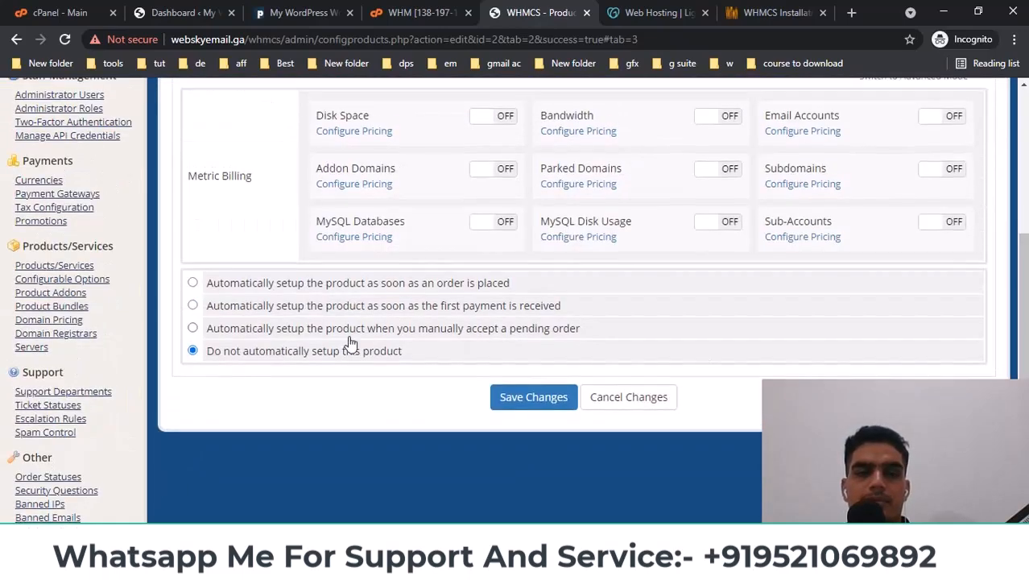
pyautogui.click(193, 307)
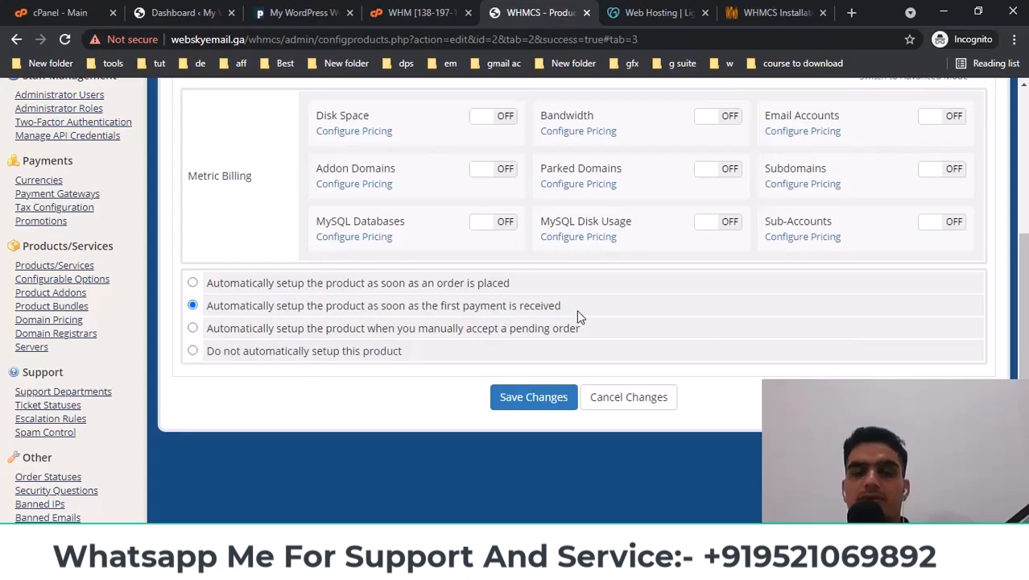
pyautogui.scroll(1, 344, 431)
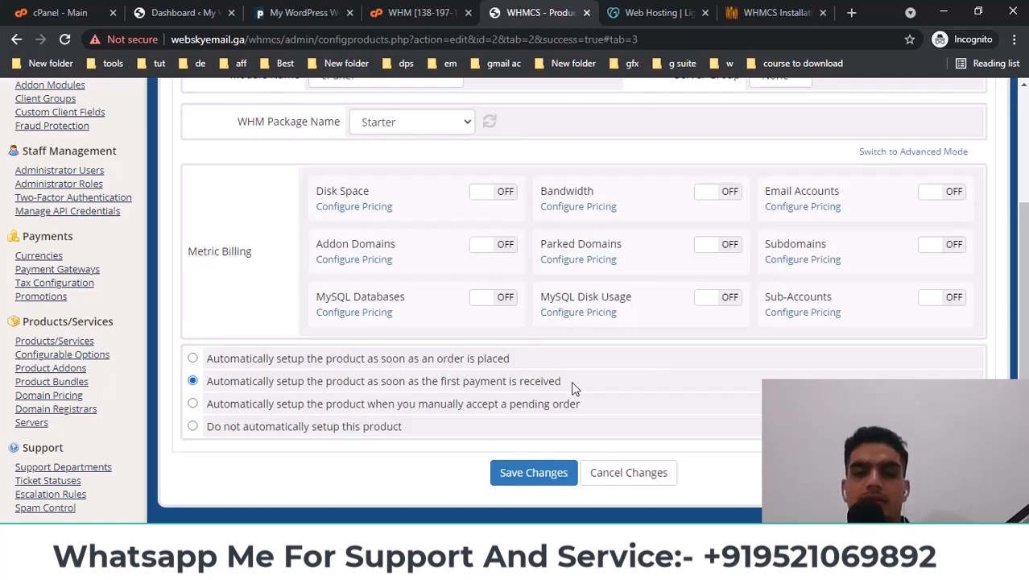
# - Review the website's hosting plans and the Starter package in WHM, and save the product's module settings in WHMCS
pyautogui.scroll(2, 311, 431)
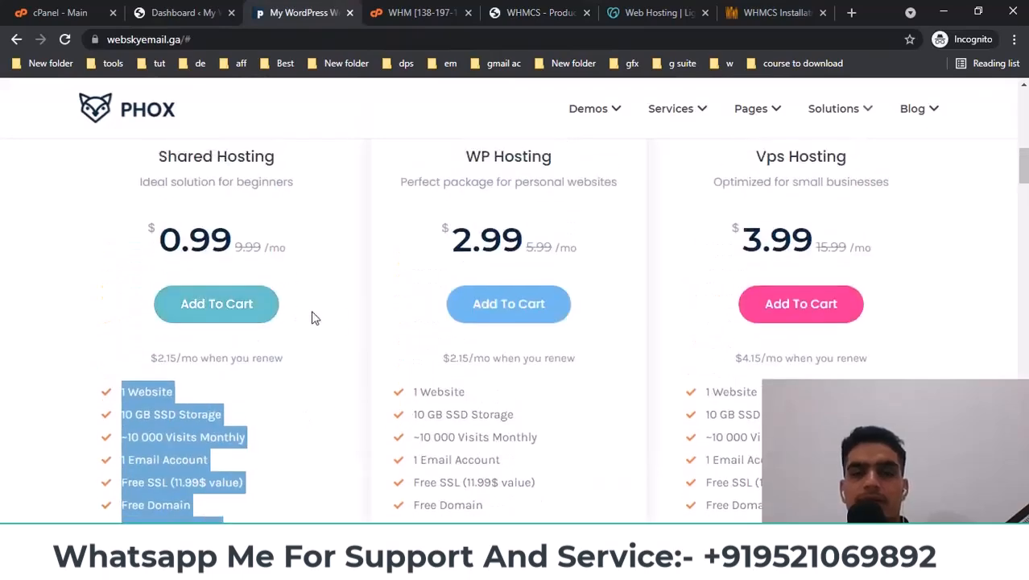
pyautogui.click(542, 13)
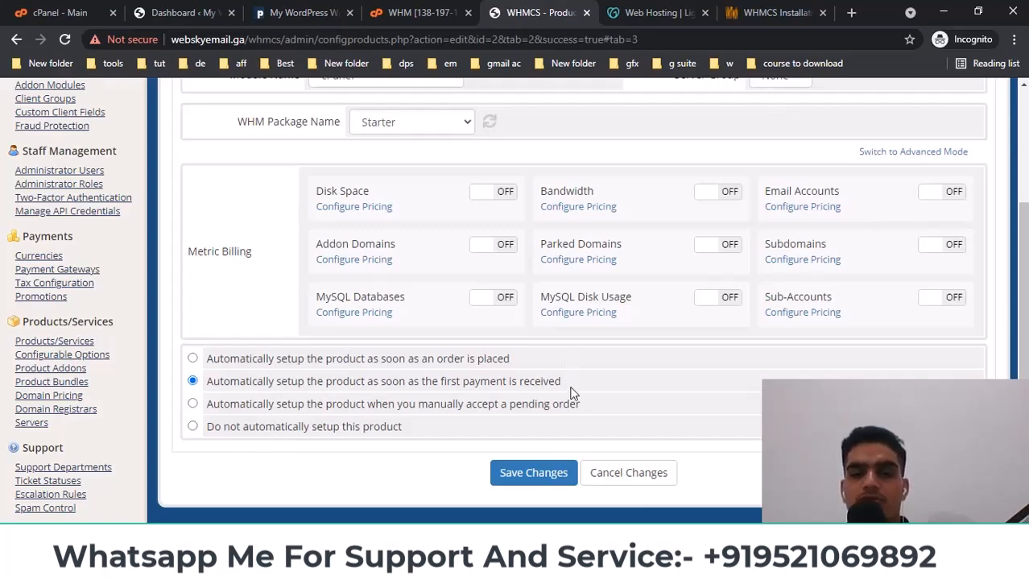
pyautogui.click(400, 14)
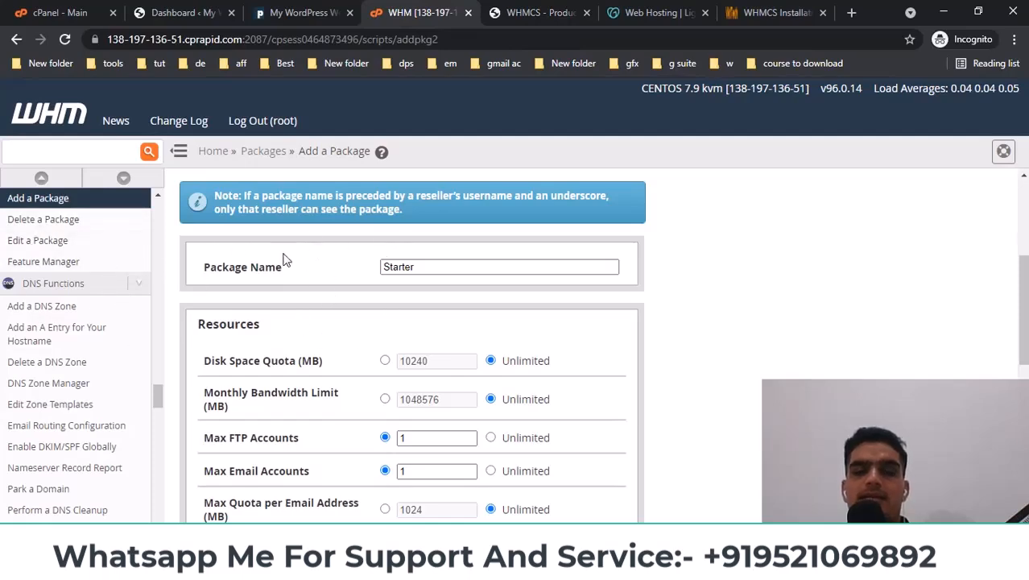
pyautogui.click(501, 8)
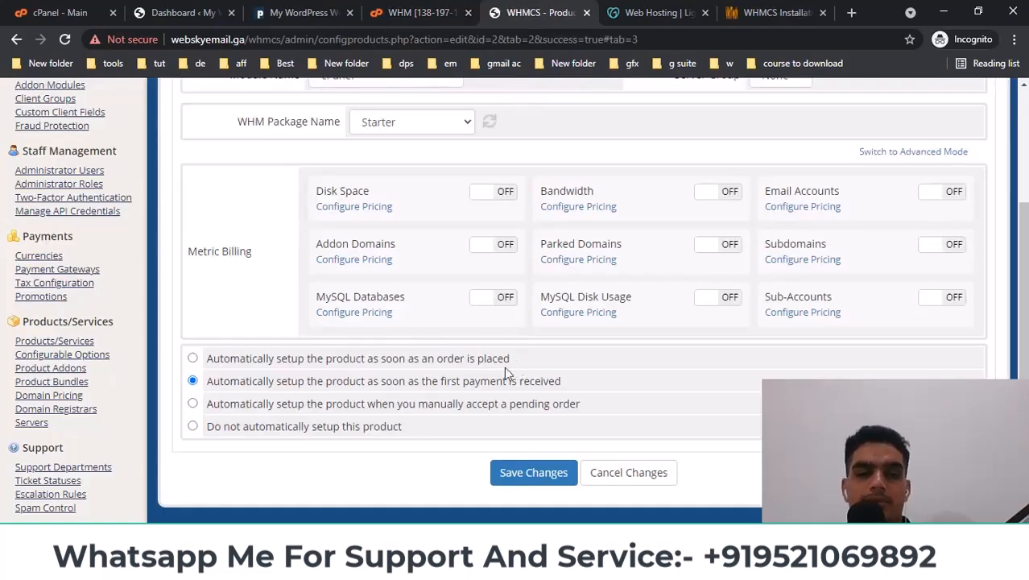
pyautogui.scroll(1, 489, 390)
pyautogui.scroll(-2, 488, 395)
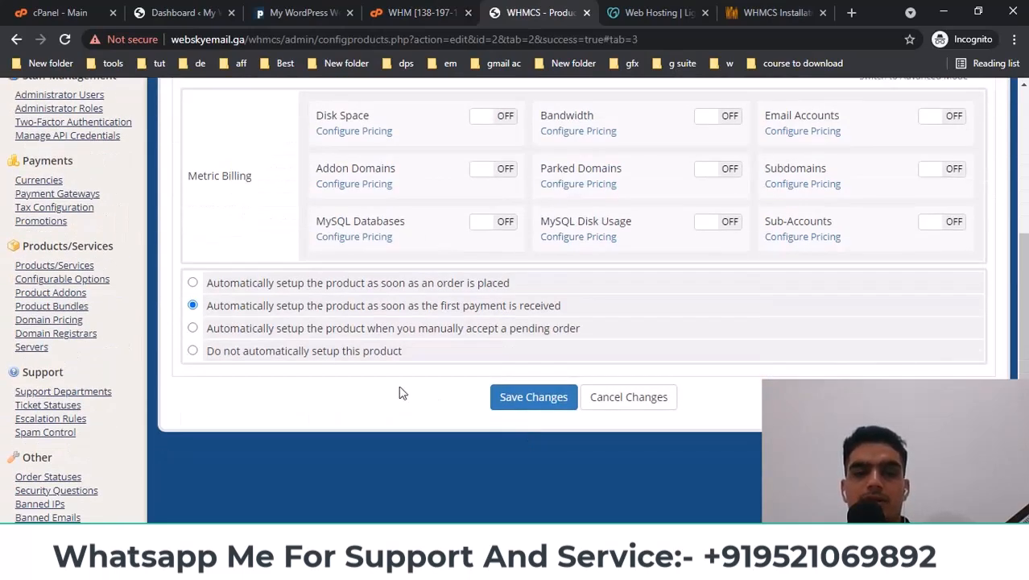
pyautogui.click(523, 408)
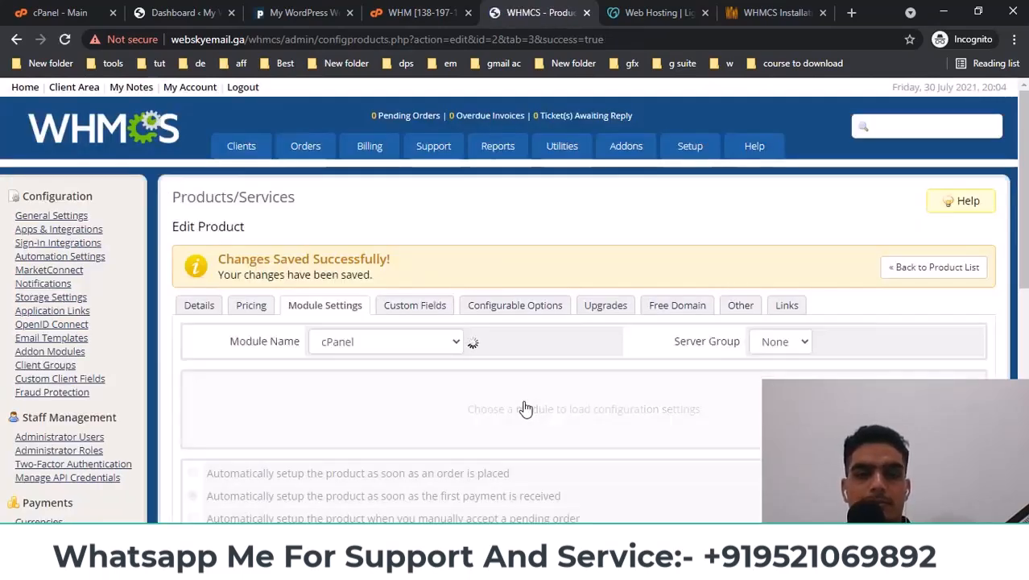
# - Review the Starter product's module settings, configurable options, upgrades, free domain and other settings
pyautogui.scroll(-1, 477, 390)
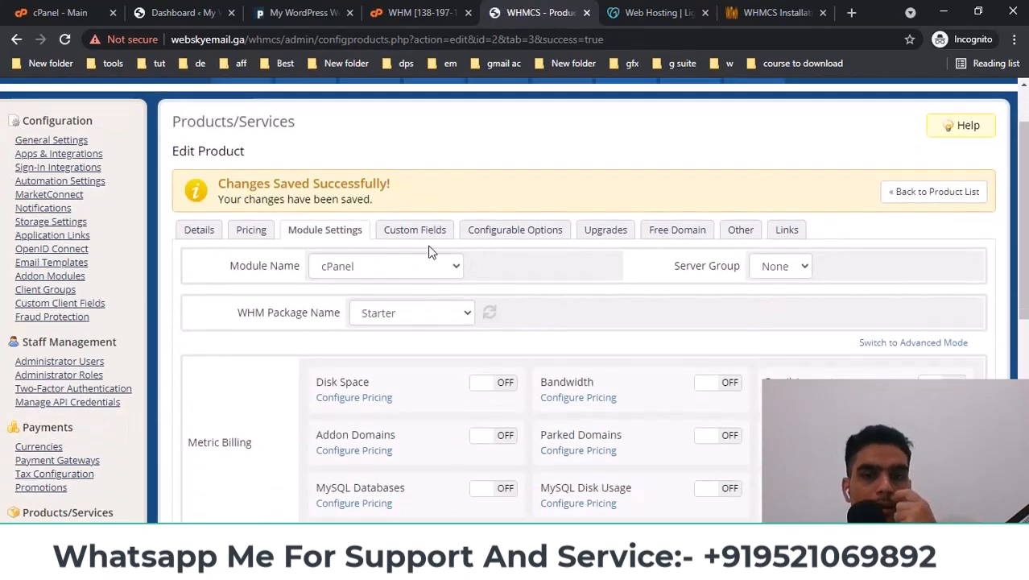
pyautogui.click(494, 236)
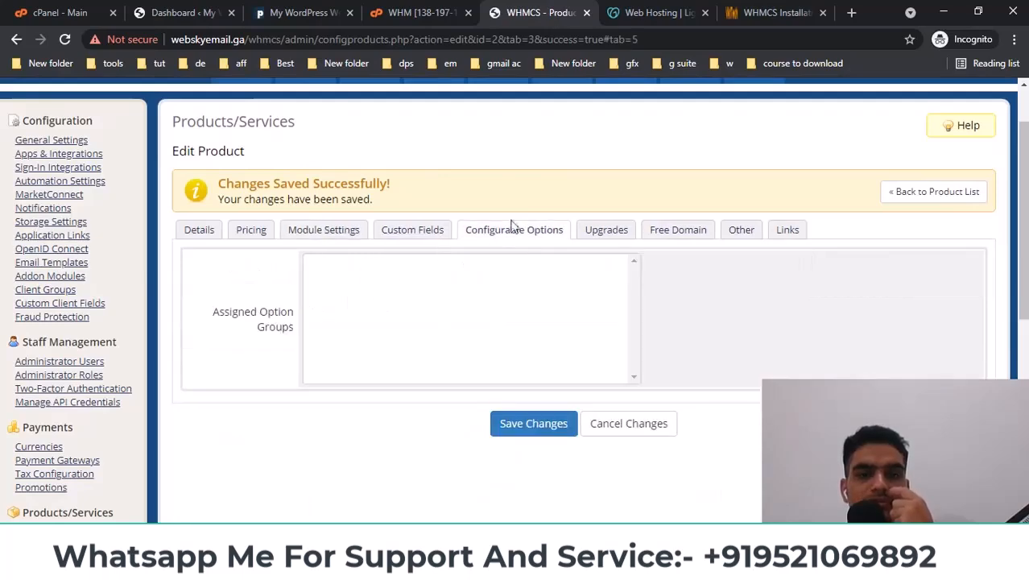
pyautogui.click(588, 233)
pyautogui.scroll(-2, 620, 310)
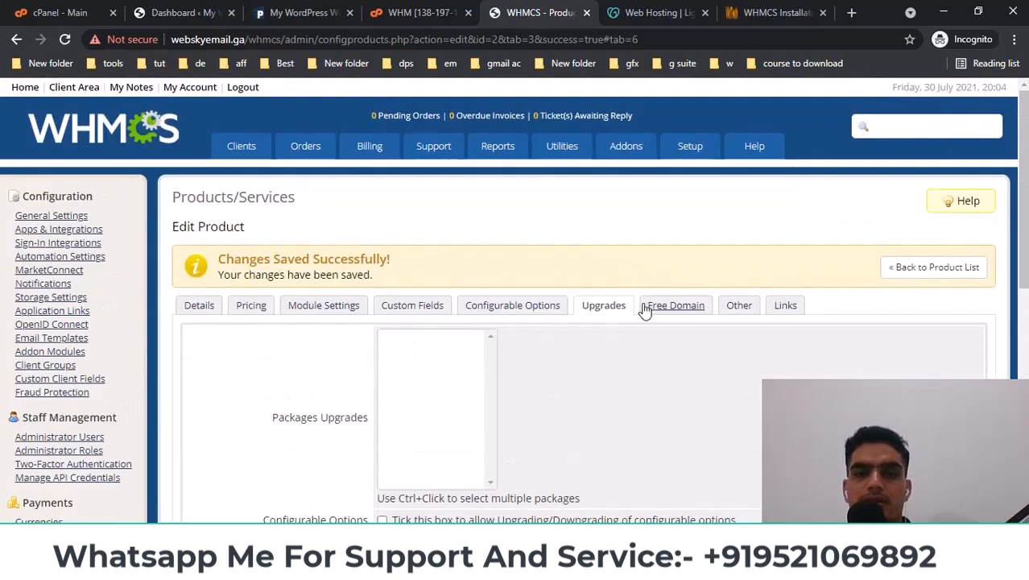
pyautogui.click(650, 305)
pyautogui.scroll(-1, 699, 253)
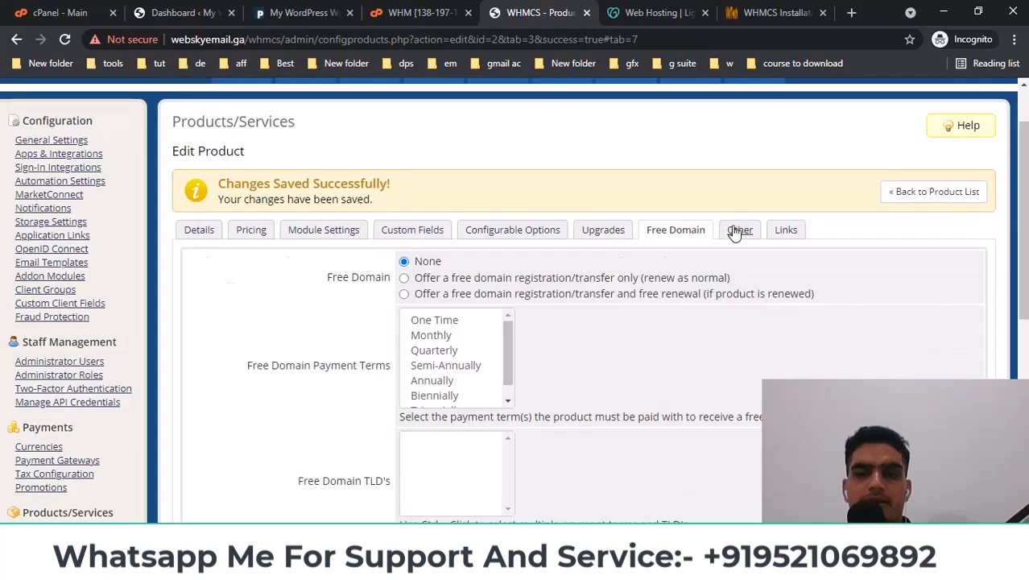
pyautogui.click(735, 230)
pyautogui.scroll(-1, 730, 198)
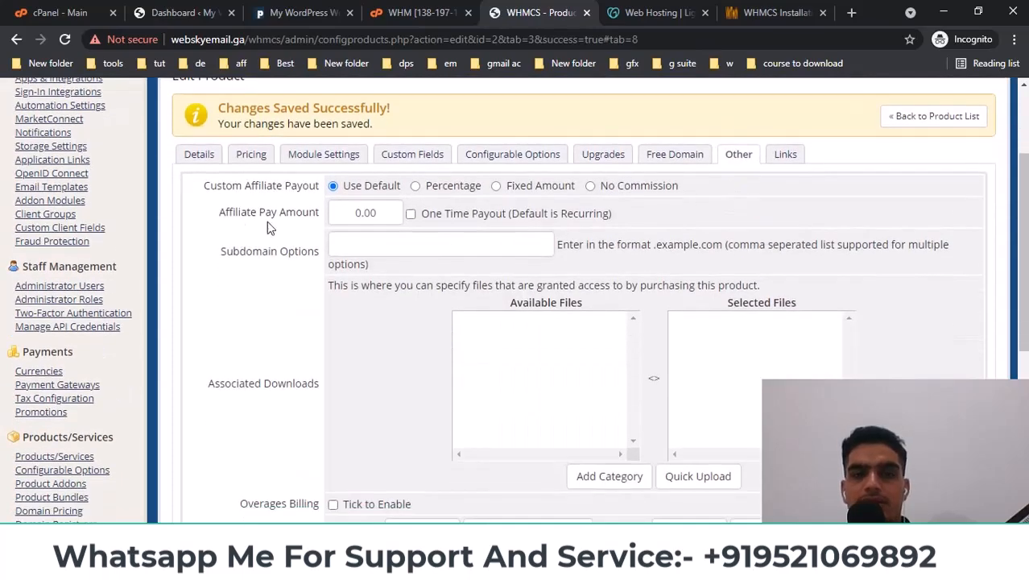
pyautogui.scroll(-4, 511, 252)
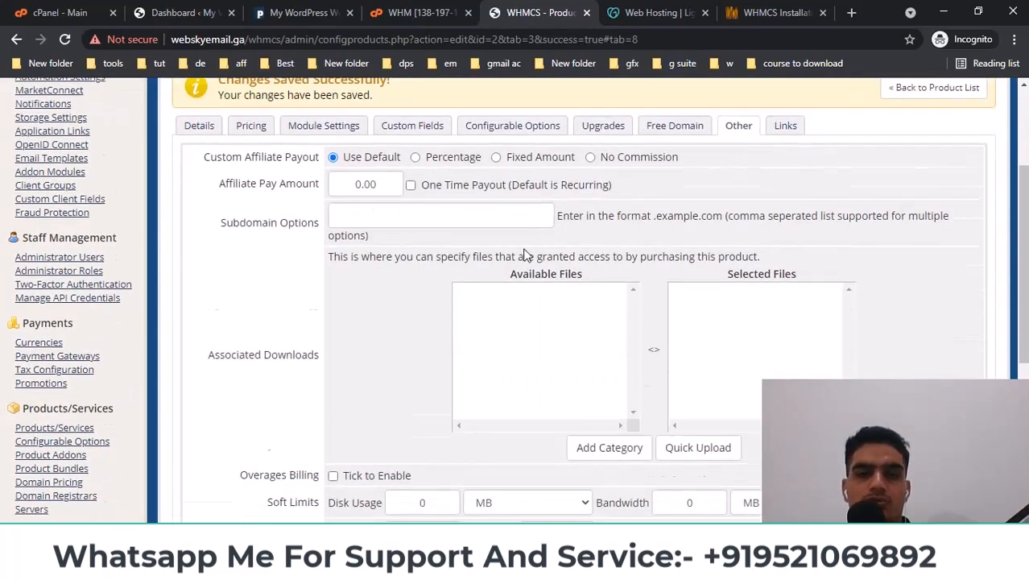
pyautogui.scroll(4, 532, 282)
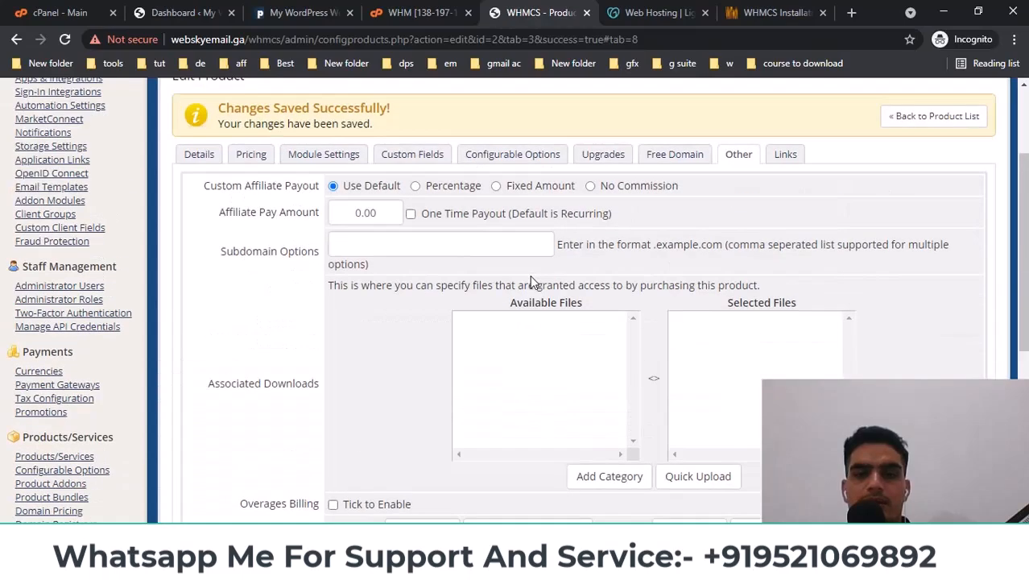
# - Display the Starter product's shopping cart links and save the product's changes
pyautogui.click(783, 157)
pyautogui.click(525, 338)
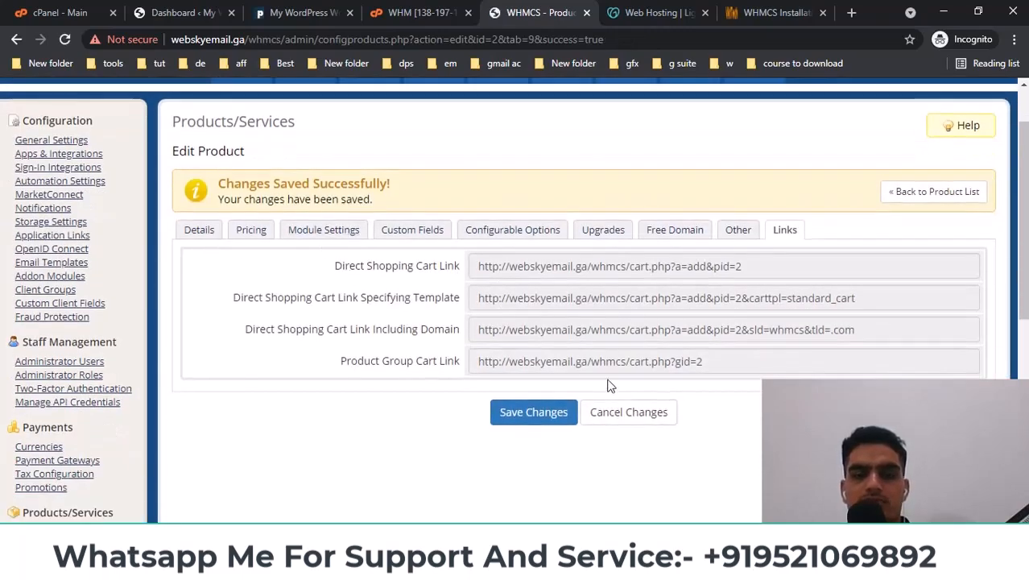
pyautogui.scroll(1, 709, 396)
pyautogui.scroll(-2, 709, 395)
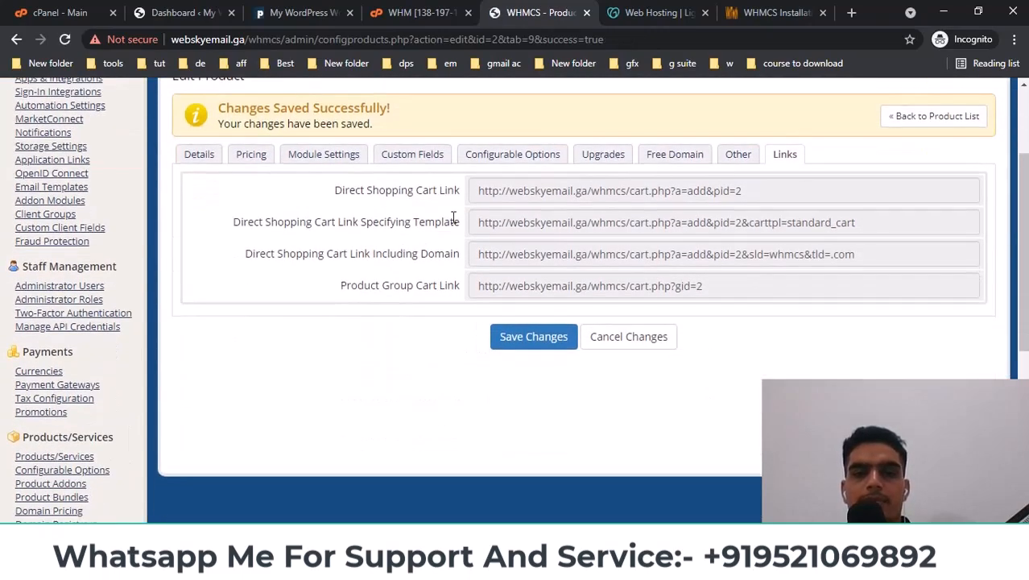
# - Copy the product's direct shopping cart link and check the Shared Hosting plan's Add To Cart button on the website
pyautogui.moveTo(473, 191); pyautogui.dragTo(771, 186)
pyautogui.rightClick(678, 194)
pyautogui.click(700, 202)
pyautogui.click(298, 12)
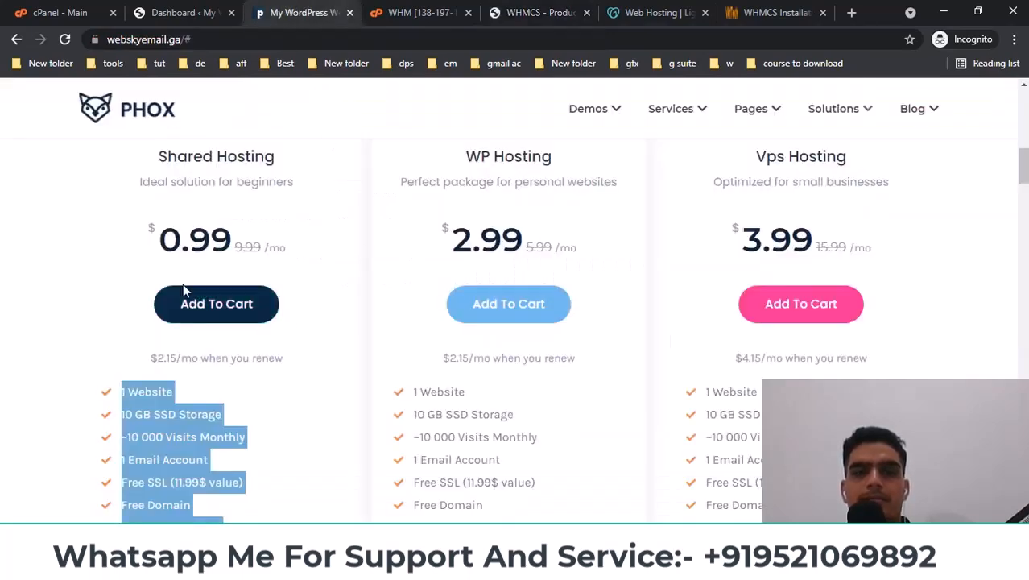
pyautogui.click(538, 12)
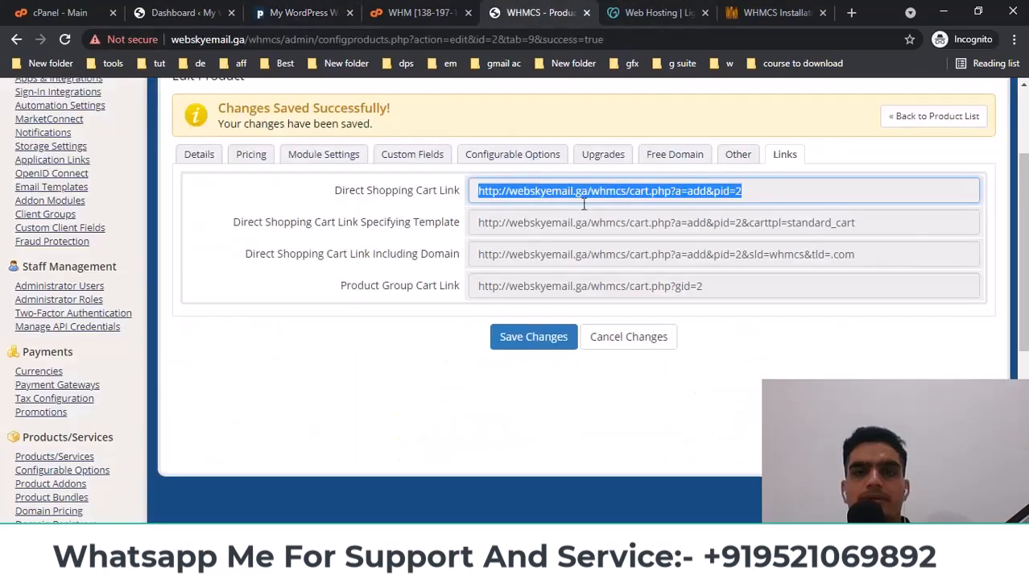
# - Select the product's direct shopping cart link in WHMCS and open it in a new browser tab
pyautogui.rightClick(586, 186)
pyautogui.click(409, 208)
pyautogui.tripleClick(534, 187)
pyautogui.rightClick(534, 187)
pyautogui.click(602, 232)
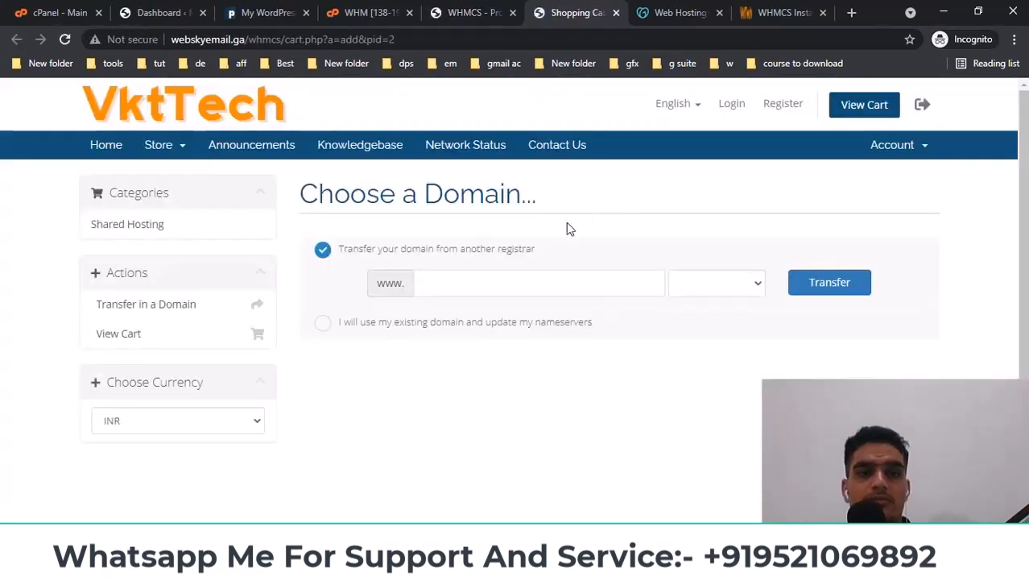
# - Show the Shared Hosting category in the store and examine the Starter plan's monthly price
pyautogui.click(108, 222)
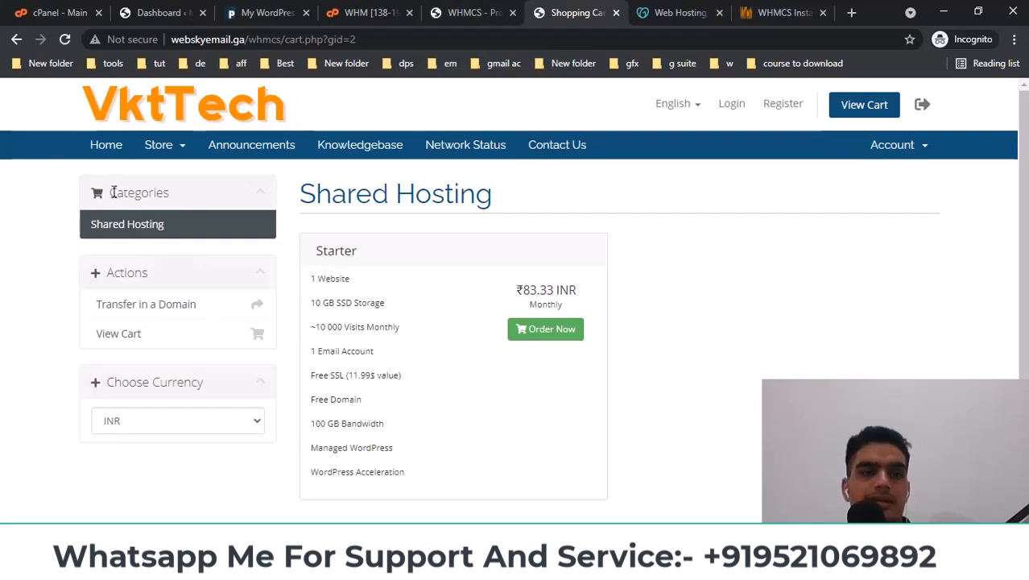
pyautogui.moveTo(113, 192); pyautogui.dragTo(193, 193)
pyautogui.click(665, 361)
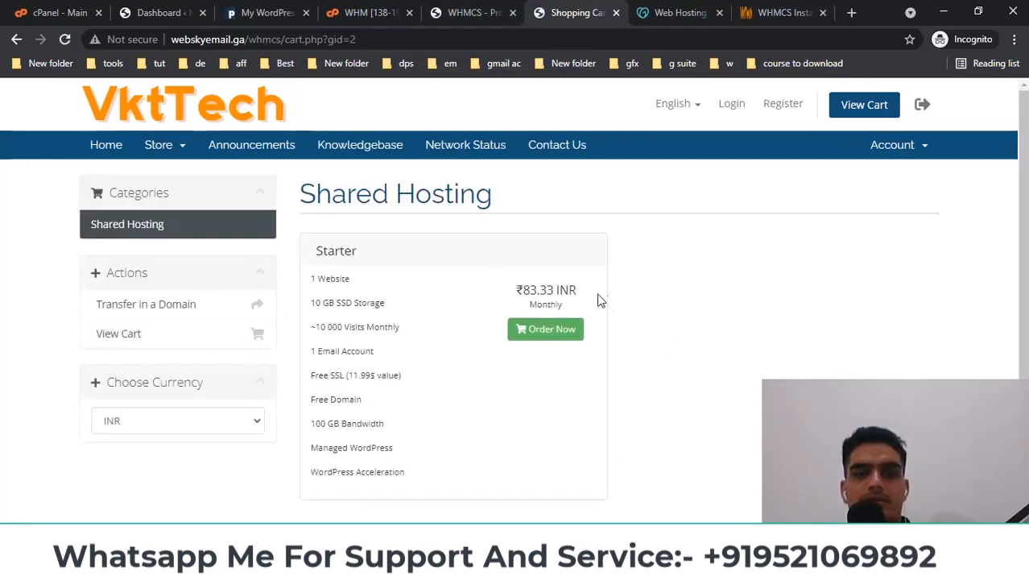
pyautogui.moveTo(523, 290); pyautogui.dragTo(622, 285)
pyautogui.scroll(-1, 716, 283)
pyautogui.click(542, 207)
pyautogui.moveTo(555, 228); pyautogui.dragTo(586, 243)
pyautogui.click(550, 219)
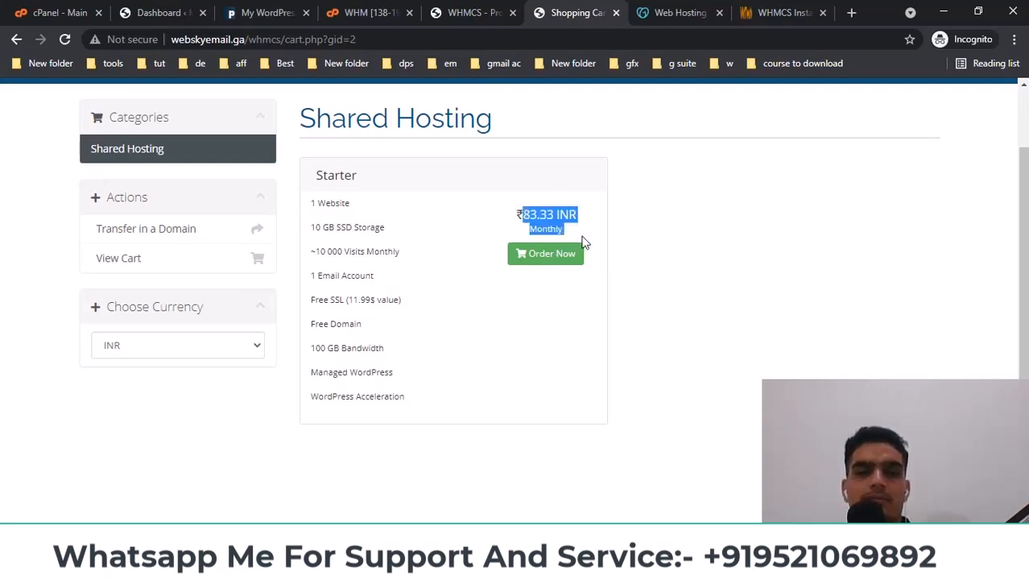
# - Copy the direct shopping cart link again in WHMCS and look at the website's Shared Hosting plan and the store page
pyautogui.click(490, 12)
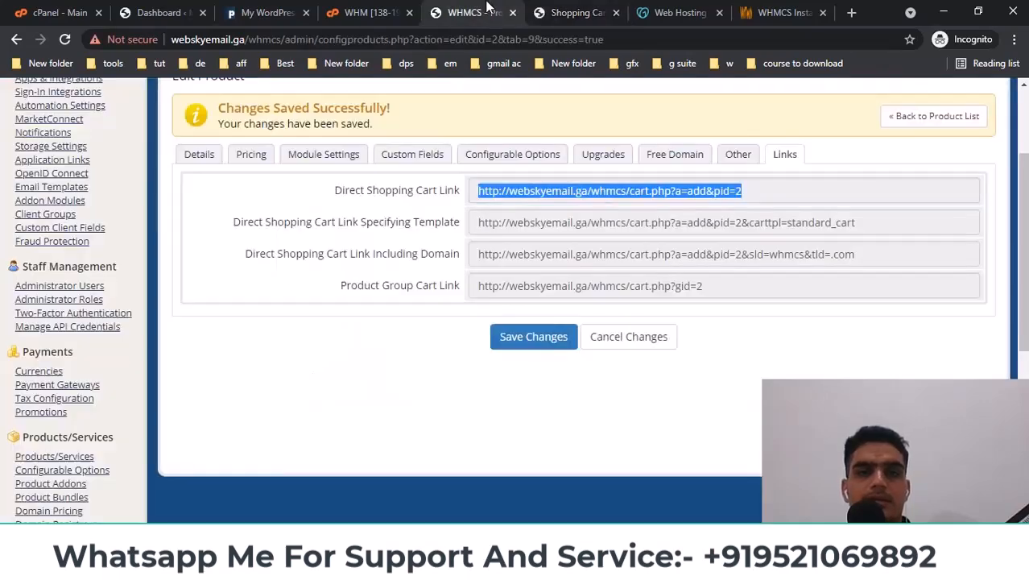
pyautogui.rightClick(533, 190)
pyautogui.click(573, 203)
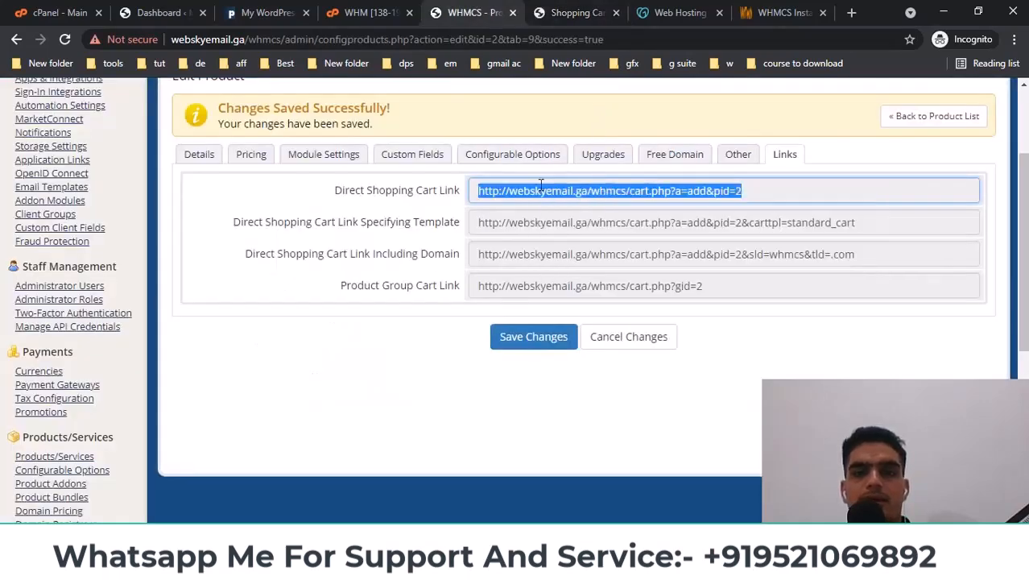
pyautogui.click(228, 6)
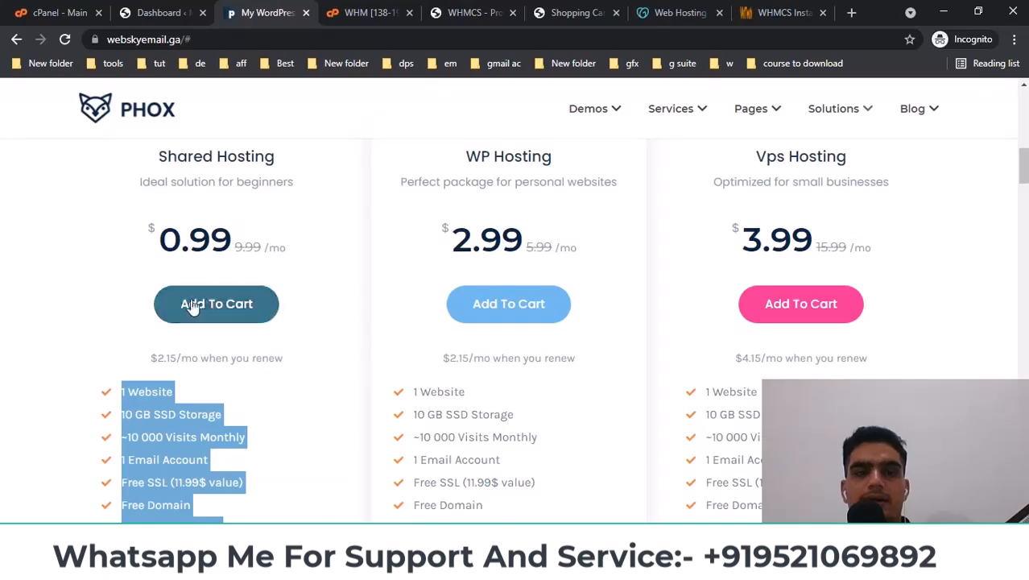
pyautogui.click(551, 8)
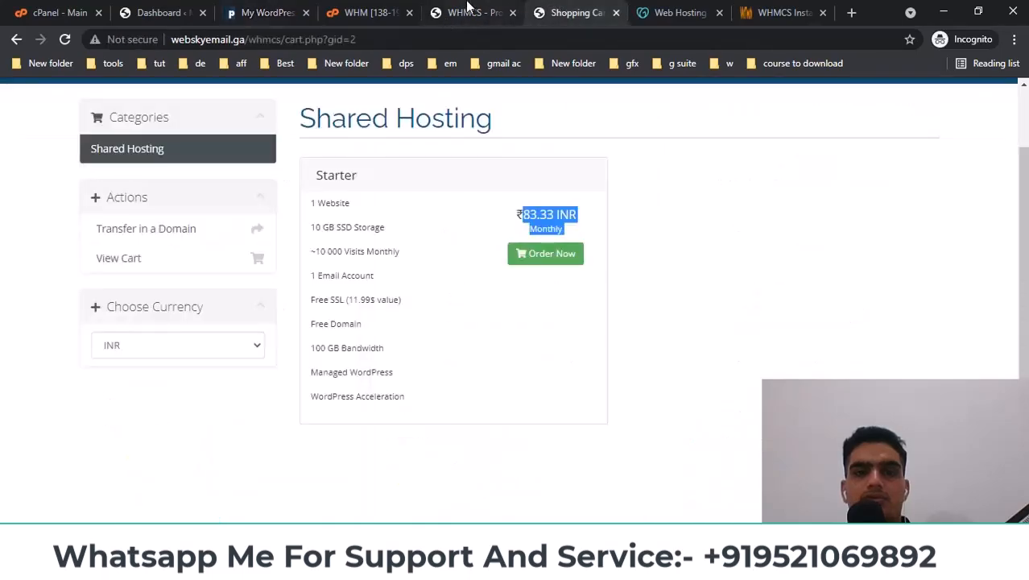
# - Return to the product's links in WHMCS and open the Starter order page from the direct shopping cart link
pyautogui.click(520, 10)
pyautogui.rightClick(536, 187)
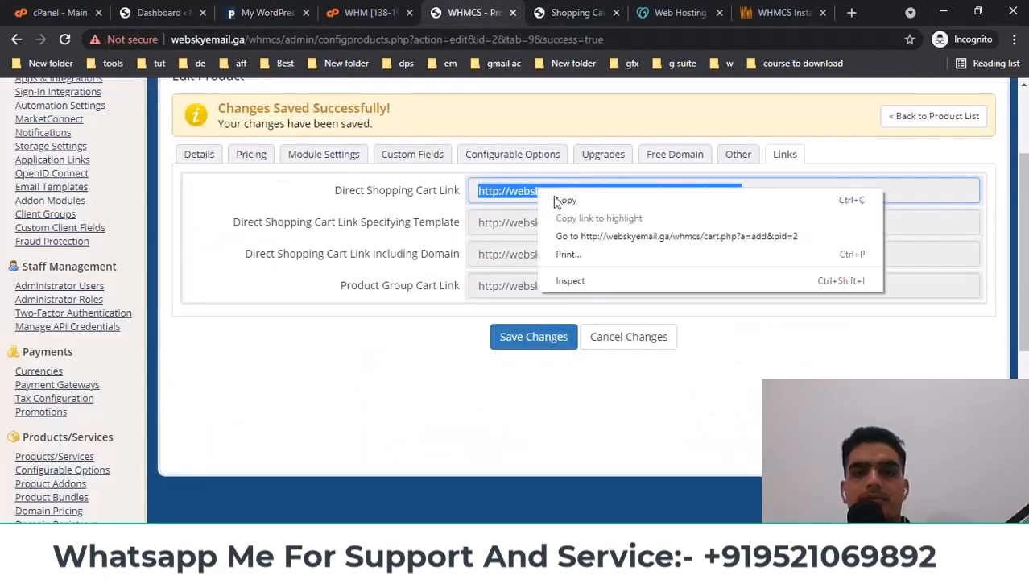
pyautogui.click(605, 235)
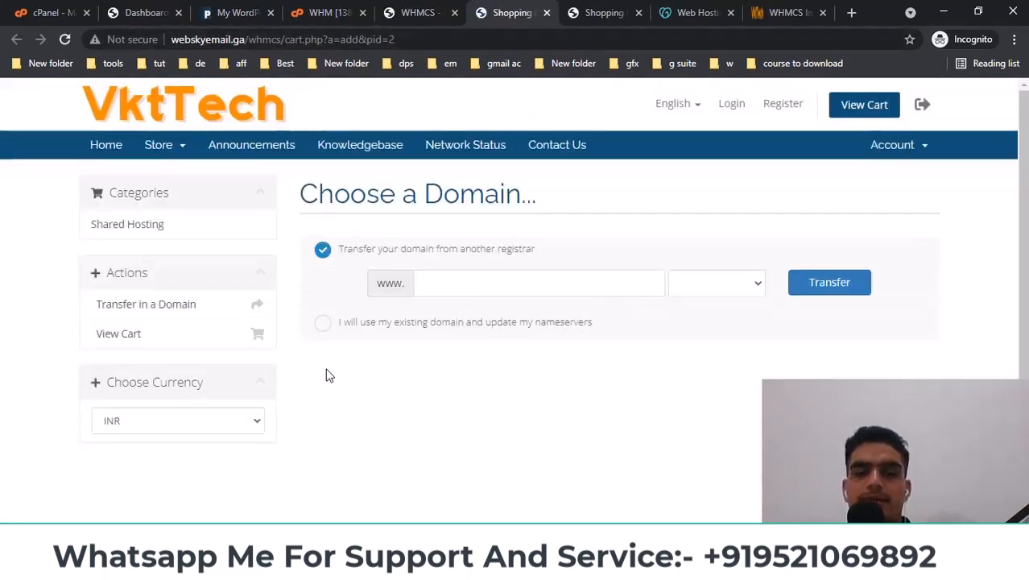
# - Choose to use an existing domain for the Starter order and submit fbcgh.com
pyautogui.click(321, 324)
pyautogui.click(469, 313)
pyautogui.write('fbcgh')
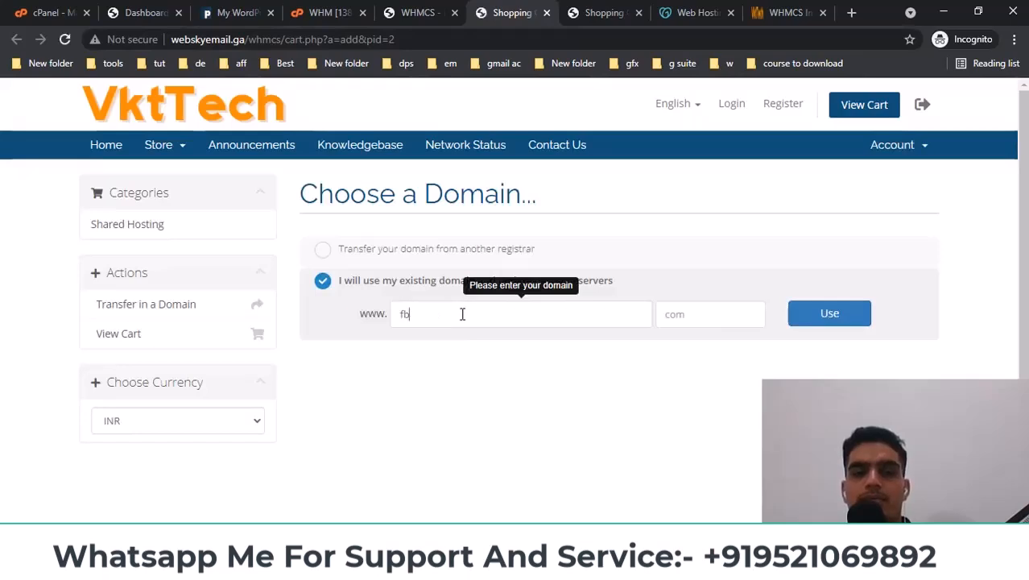
pyautogui.click(676, 313)
pyautogui.write('com')
pyautogui.click(837, 321)
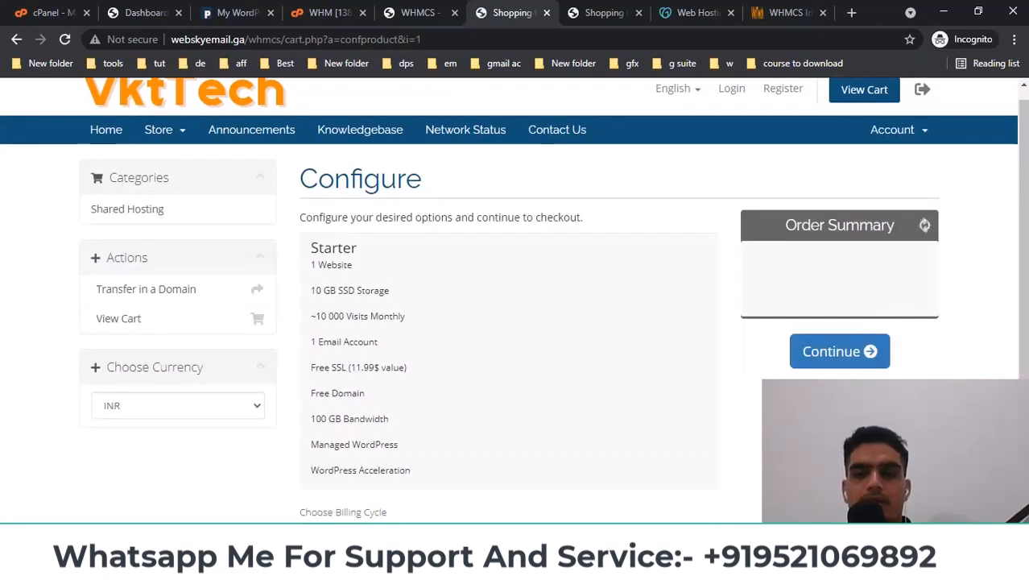
# - Try the 24-month billing cycle, check the total due, and set the billing cycle to 36 months
pyautogui.scroll(-2, 999, 370)
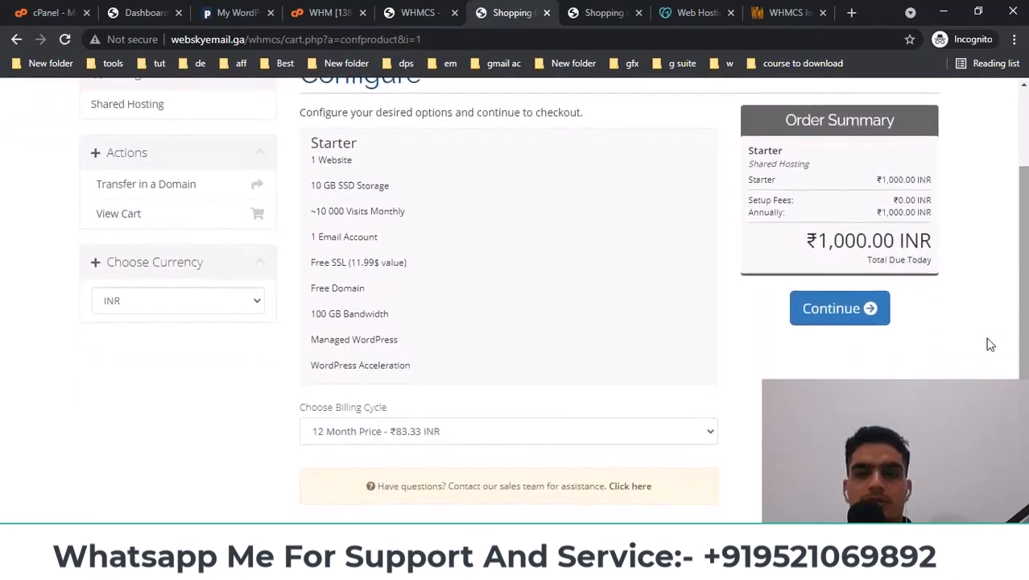
pyautogui.scroll(-1, 983, 345)
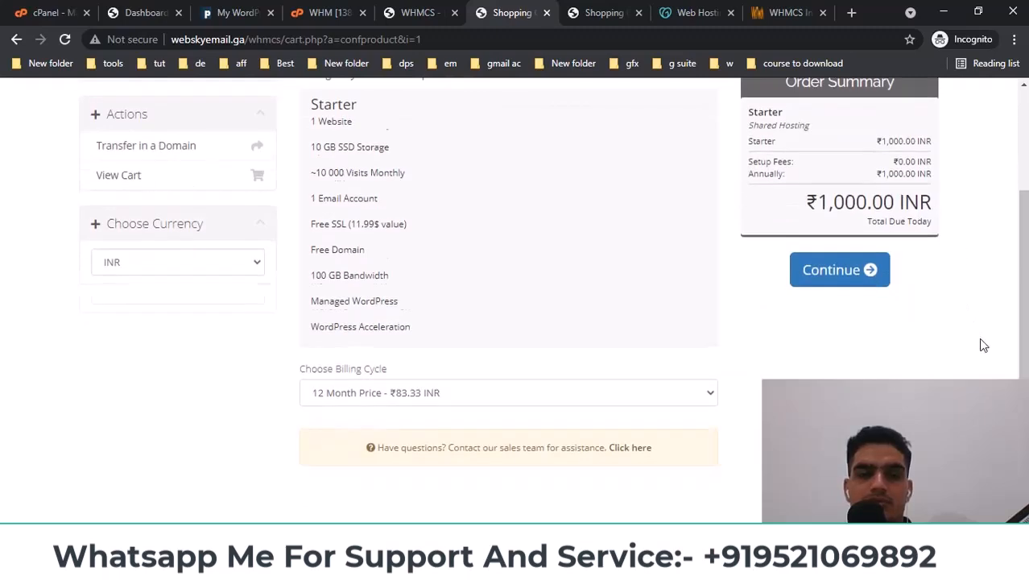
pyautogui.click(432, 362)
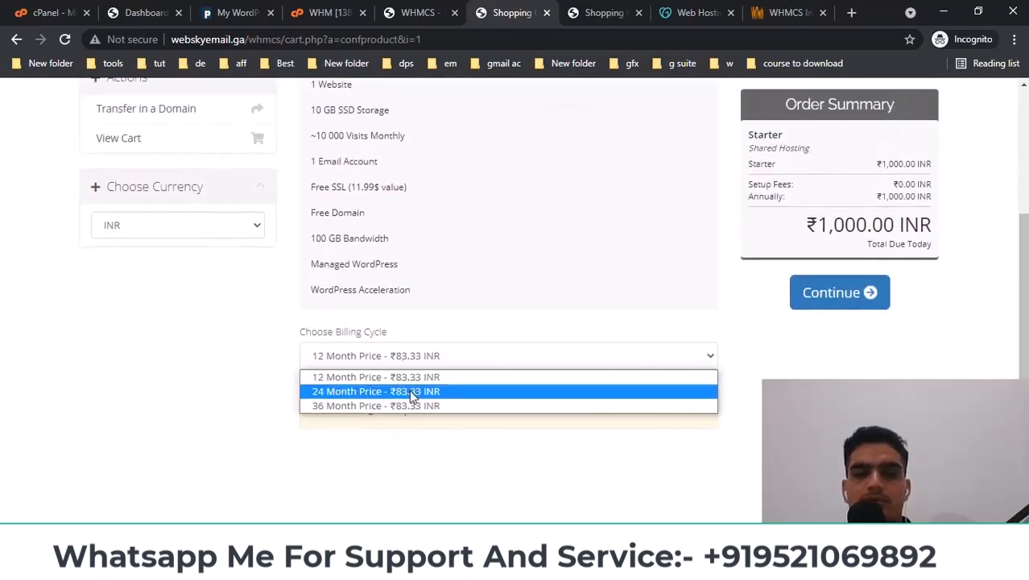
pyautogui.click(410, 392)
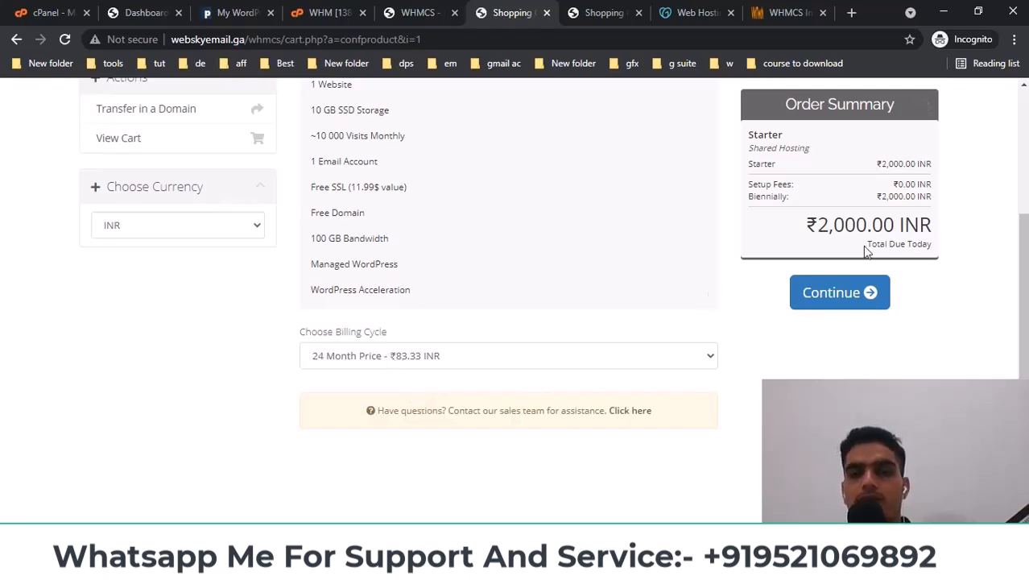
pyautogui.moveTo(797, 229); pyautogui.dragTo(944, 231)
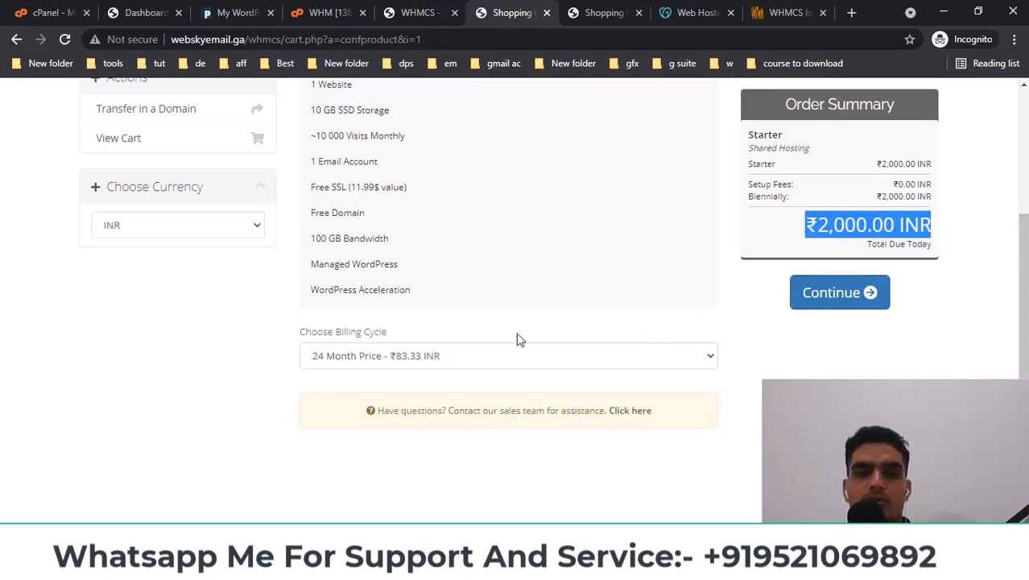
pyautogui.click(494, 363)
pyautogui.click(443, 402)
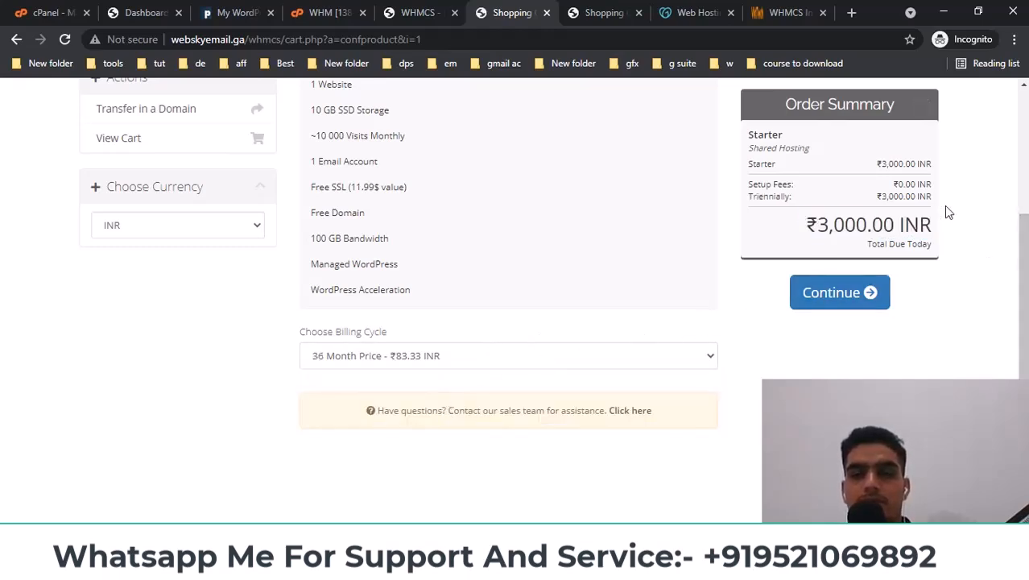
# - Change the order's currency to USD
pyautogui.scroll(1, 437, 275)
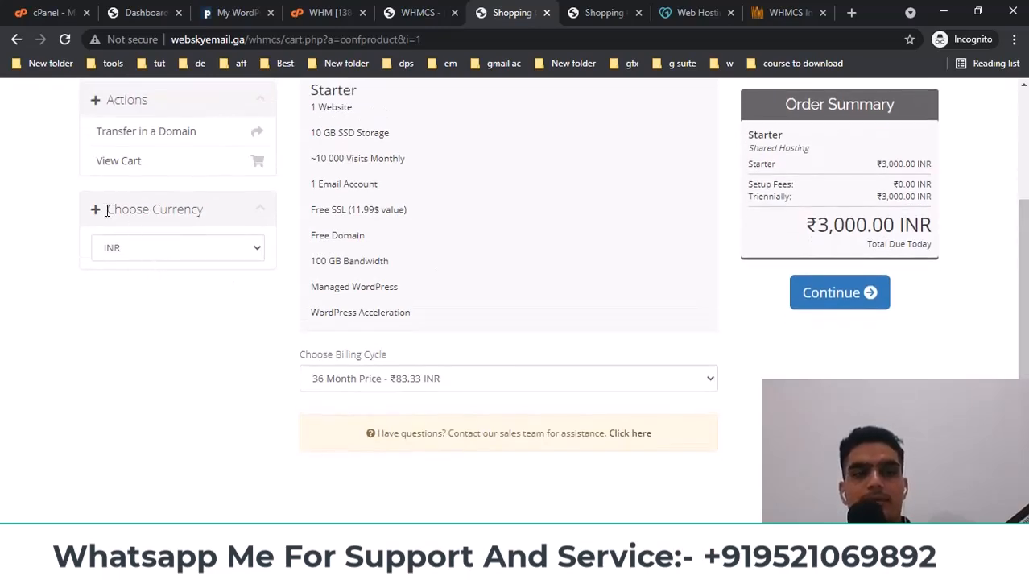
pyautogui.moveTo(107, 211); pyautogui.dragTo(225, 215)
pyautogui.click(169, 258)
pyautogui.click(177, 351)
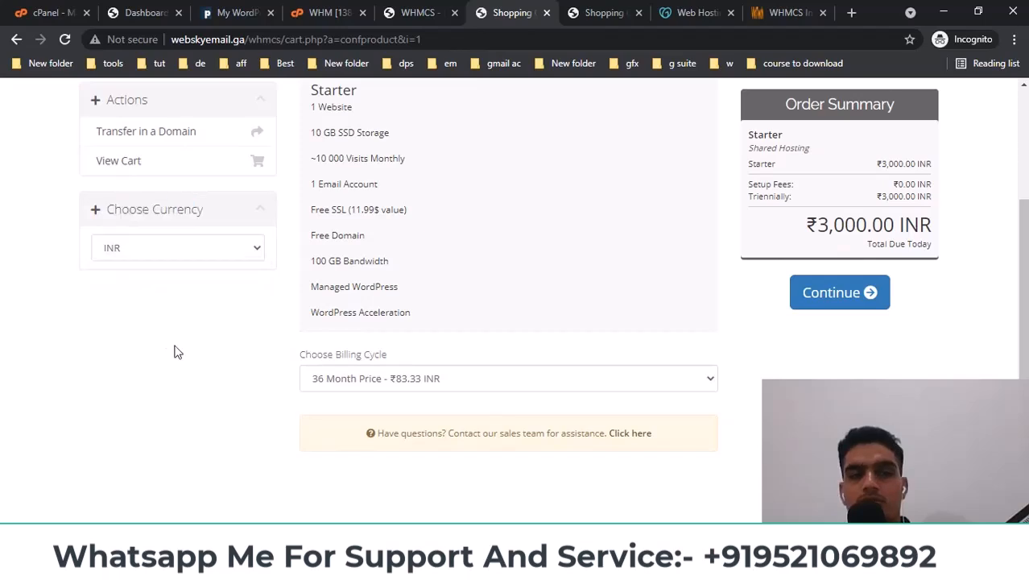
pyautogui.click(149, 254)
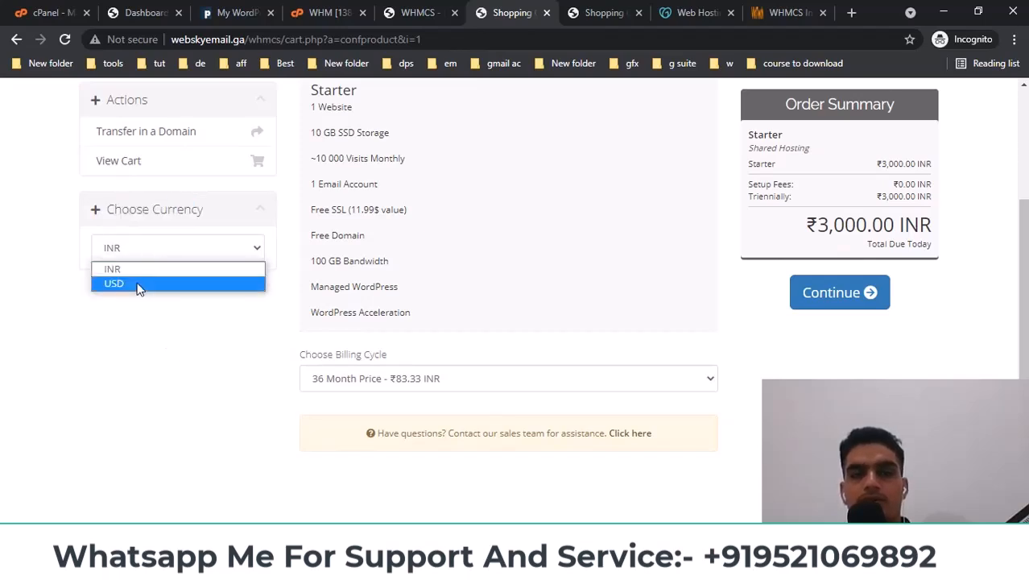
pyautogui.click(139, 285)
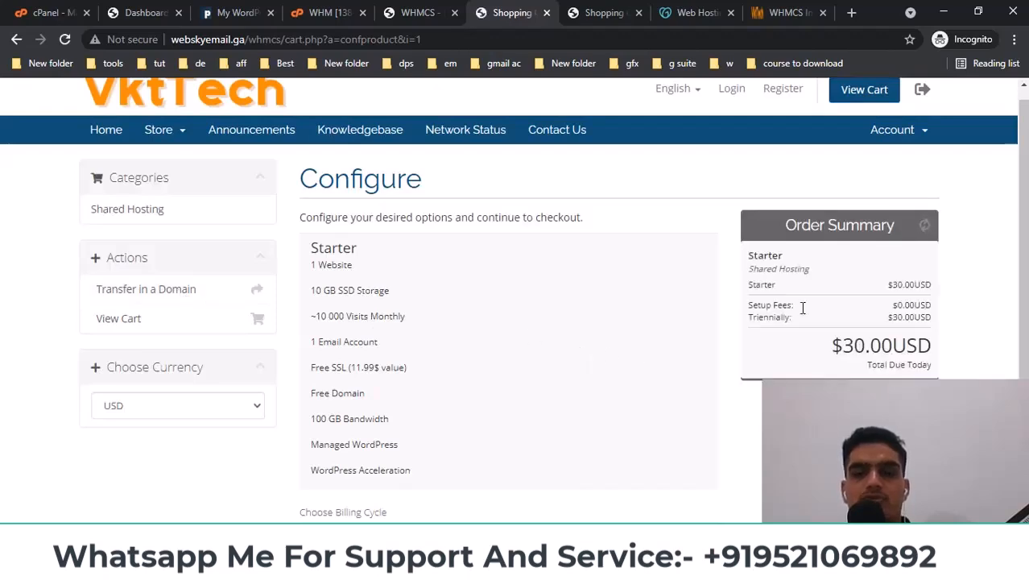
# - Examine the USD order total and billing cycle price, and return to the product's links in WHMCS
pyautogui.moveTo(831, 345); pyautogui.dragTo(886, 345)
pyautogui.scroll(-1, 1001, 327)
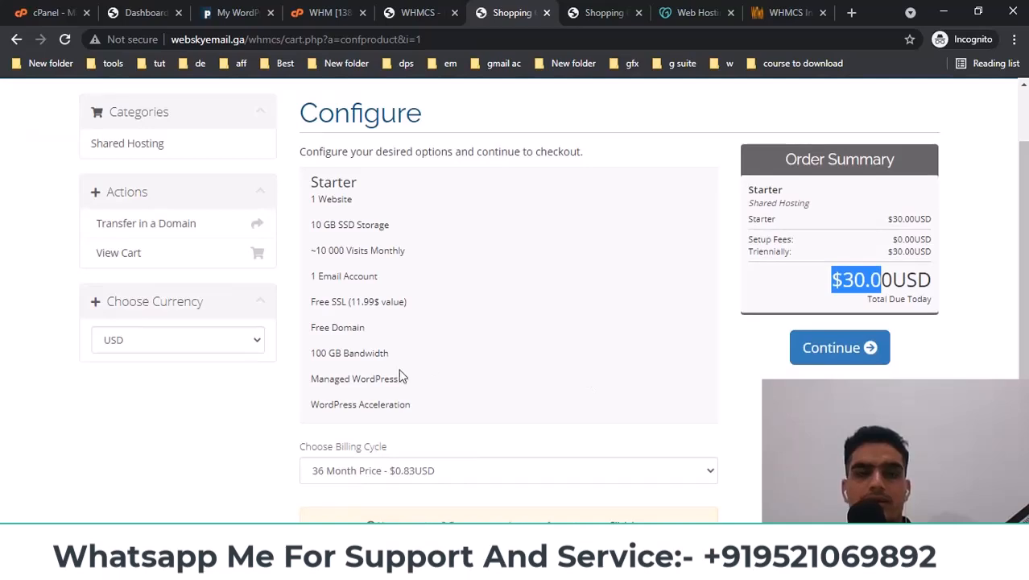
pyautogui.click(419, 12)
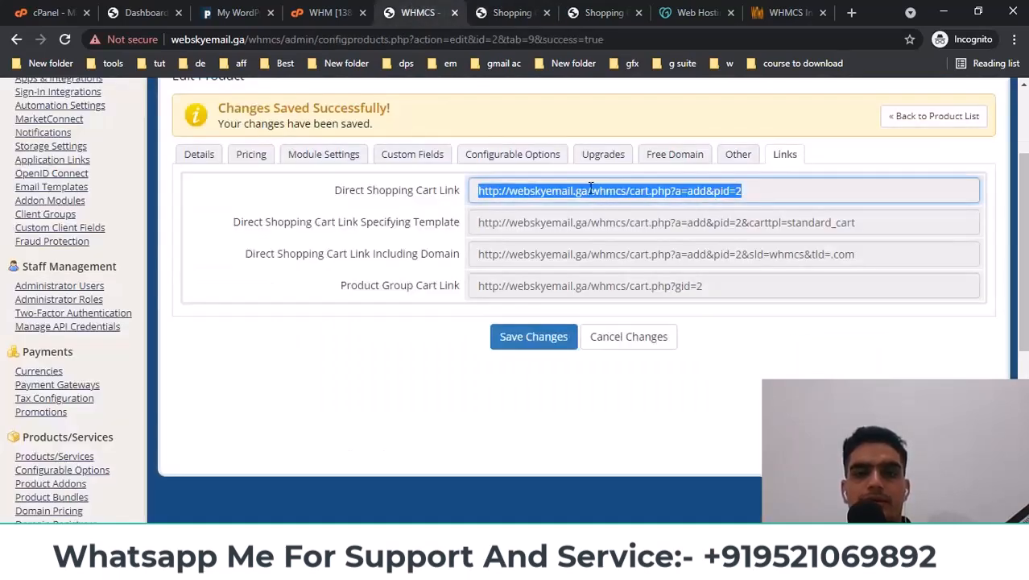
# - Copy the Starter product's direct shopping cart link from its WHMCS links
pyautogui.rightClick(590, 189)
pyautogui.click(632, 206)
pyautogui.rightClick(580, 197)
pyautogui.click(604, 209)
pyautogui.click(233, 13)
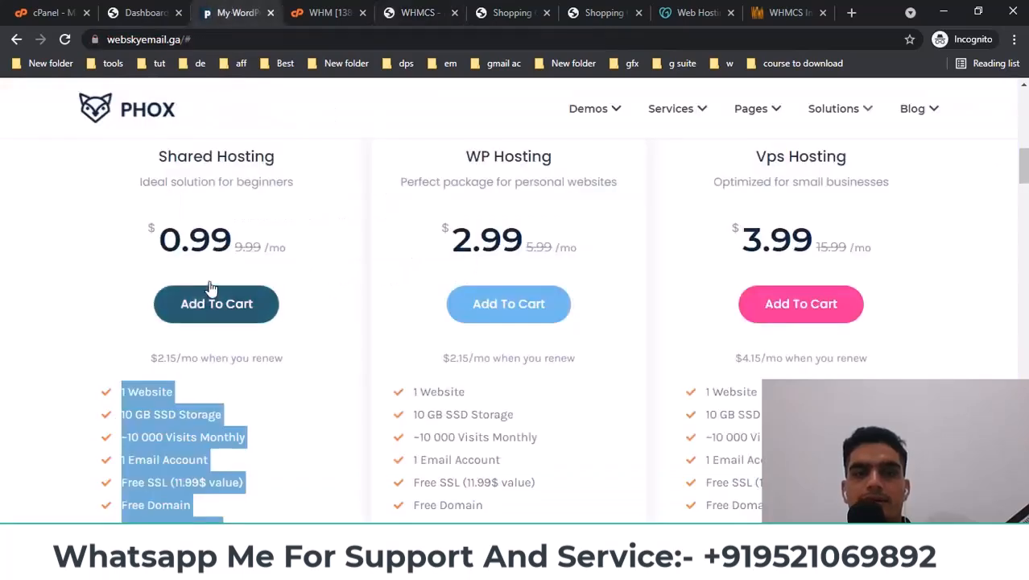
pyautogui.click(512, 13)
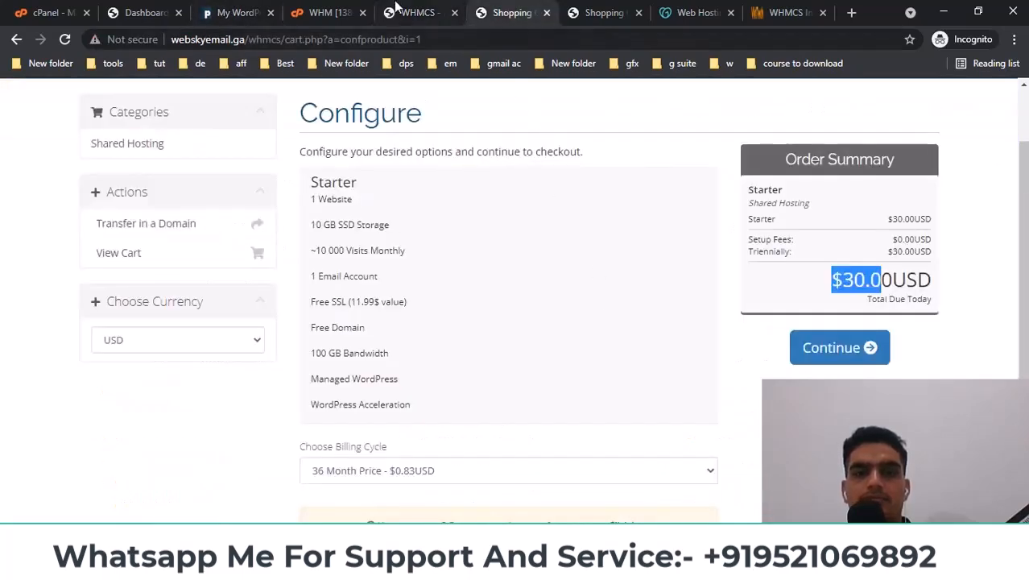
pyautogui.click(414, 12)
pyautogui.rightClick(546, 197)
pyautogui.click(578, 205)
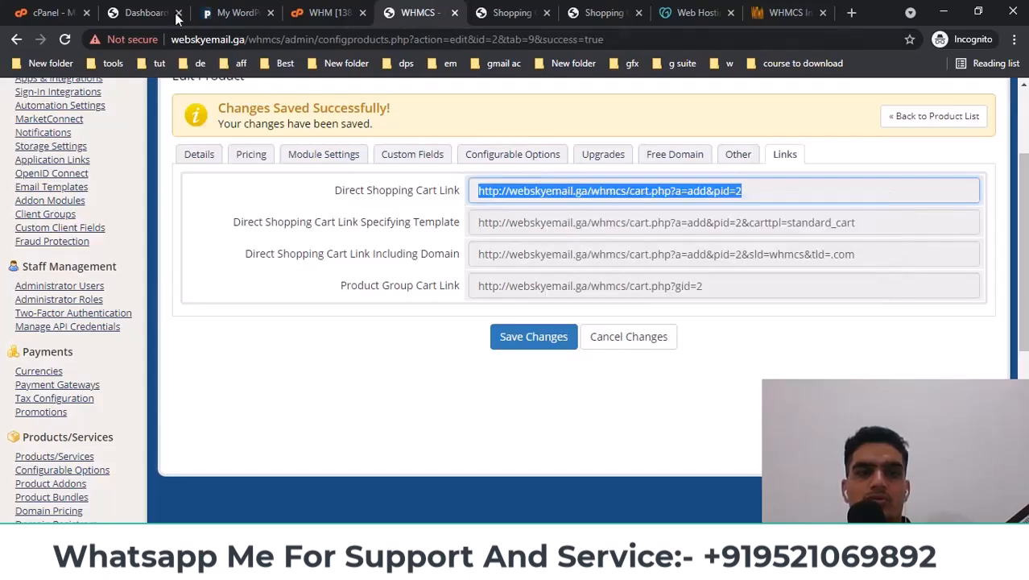
# - Switch to the WordPress dashboard and open the list of saved Elementor templates
pyautogui.click(141, 13)
pyautogui.scroll(-2, 193, 265)
pyautogui.scroll(2, 80, 221)
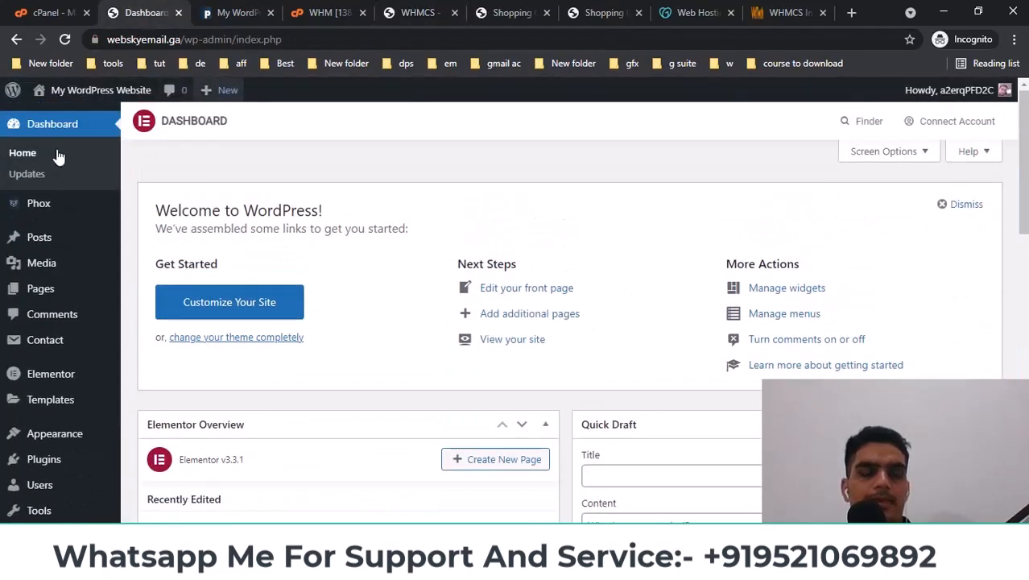
pyautogui.scroll(-2, 13, 290)
pyautogui.moveTo(30, 310)
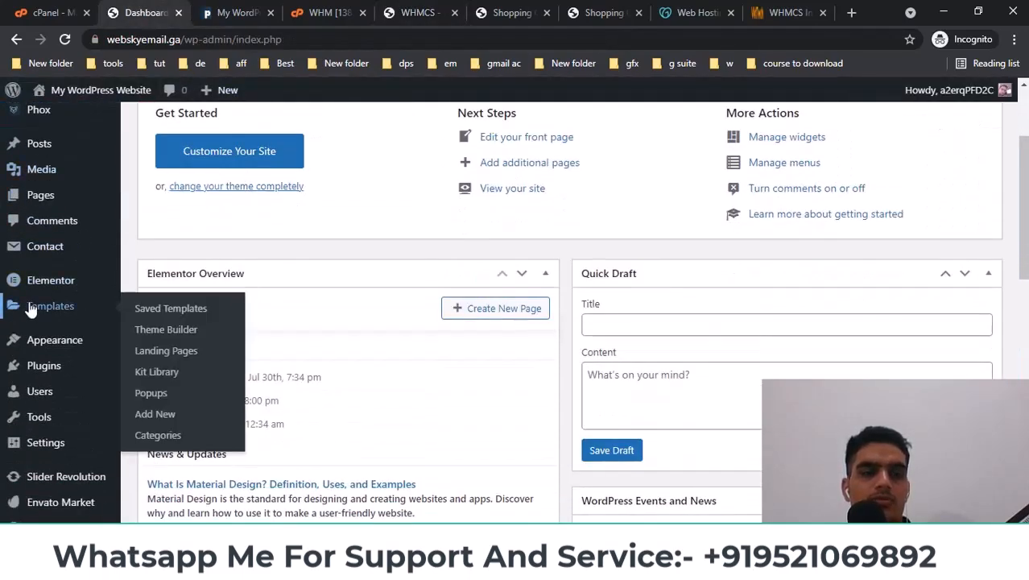
pyautogui.click(30, 310)
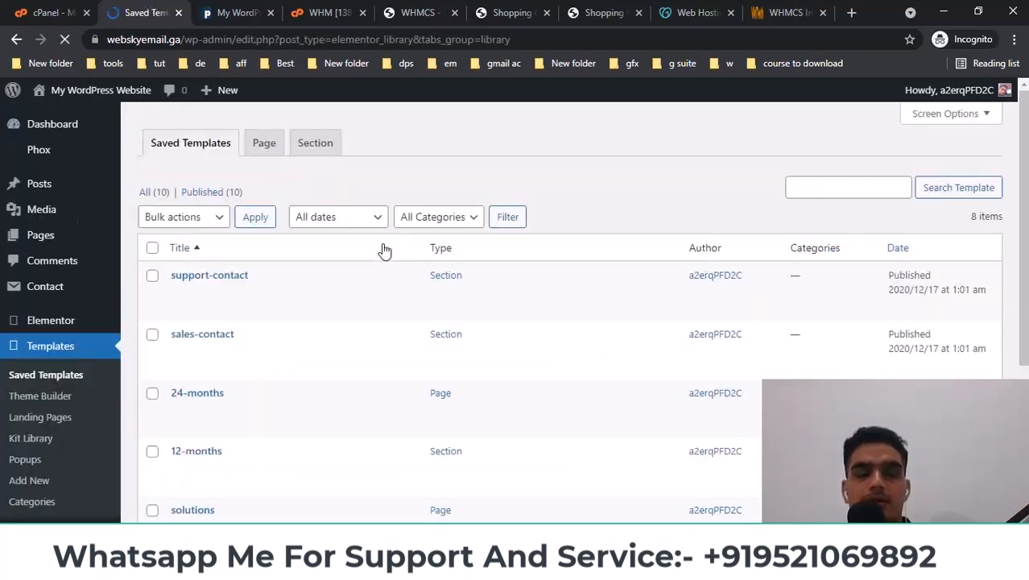
# - Open the "web hosting" section template for editing in Elementor
pyautogui.scroll(-3, 384, 256)
pyautogui.scroll(-1, 196, 405)
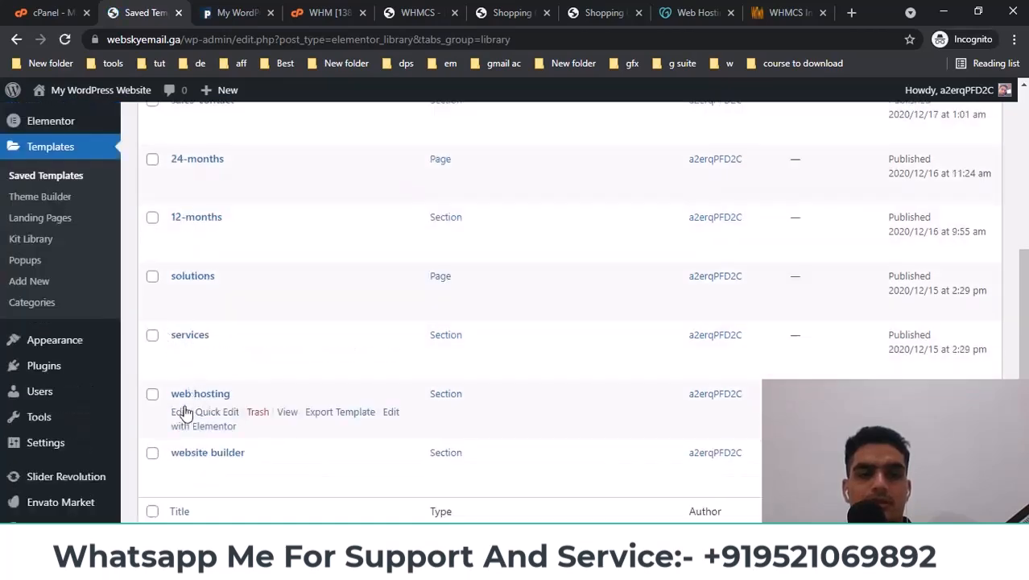
pyautogui.click(179, 414)
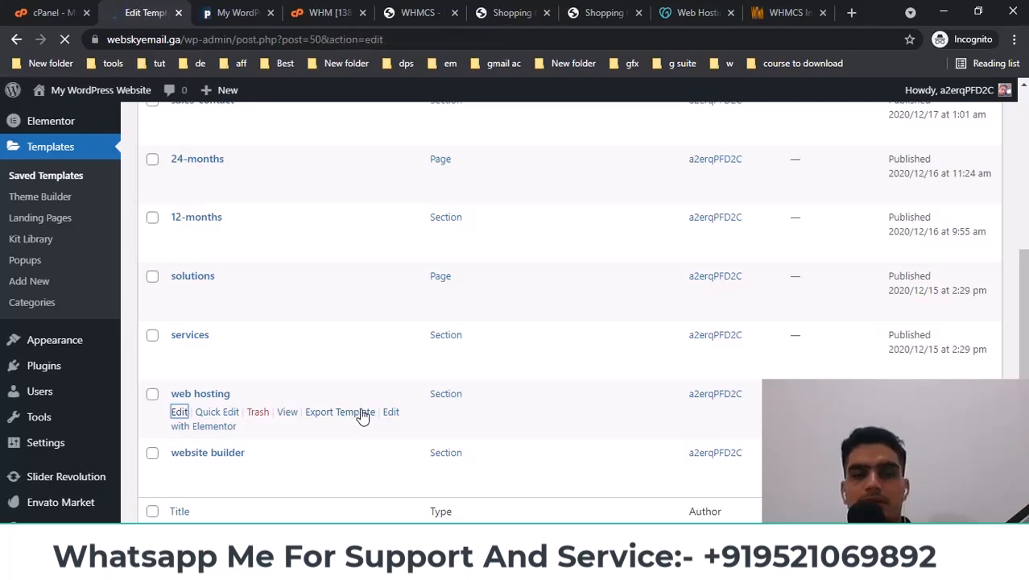
pyautogui.scroll(-2, 706, 324)
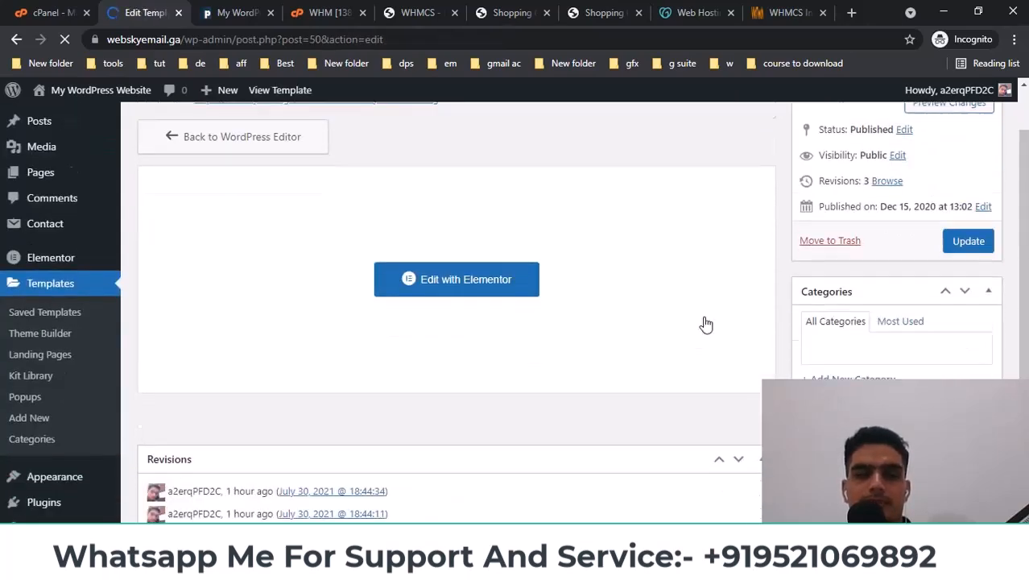
pyautogui.scroll(1, 400, 205)
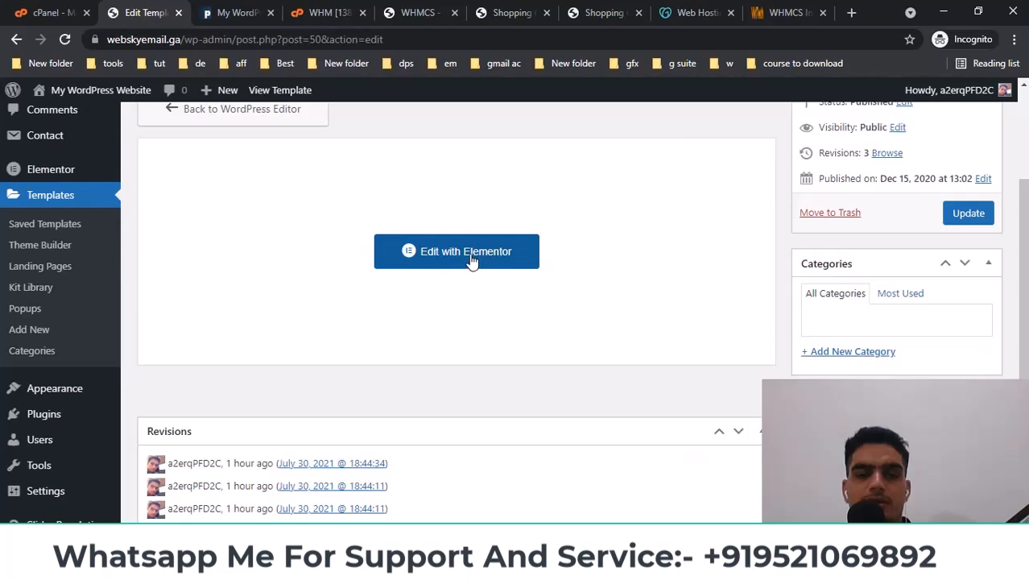
pyautogui.click(434, 257)
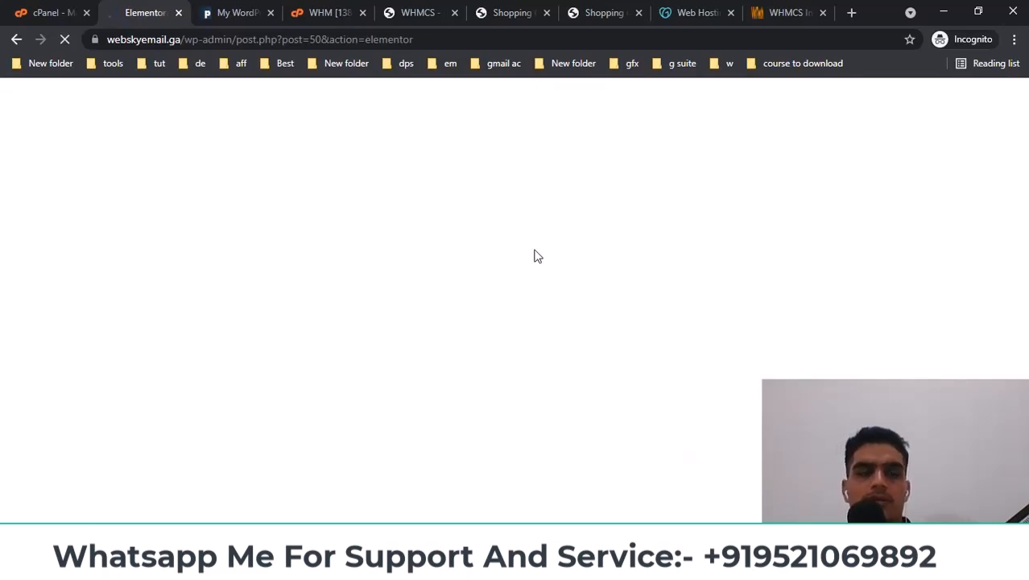
# - Examine the web hosting pricing section on the live site, and return to the Elementor editor
pyautogui.click(233, 12)
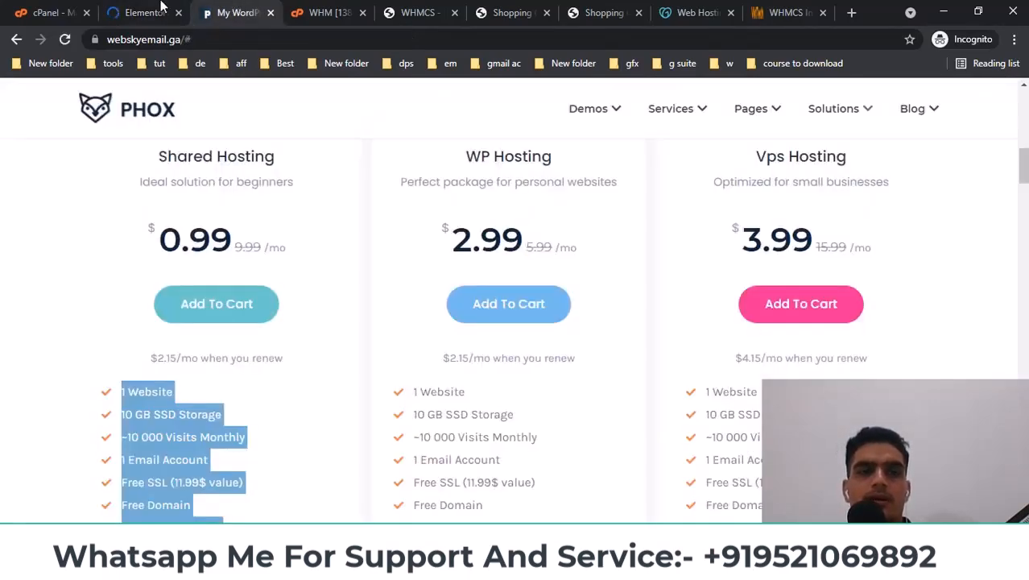
pyautogui.click(144, 12)
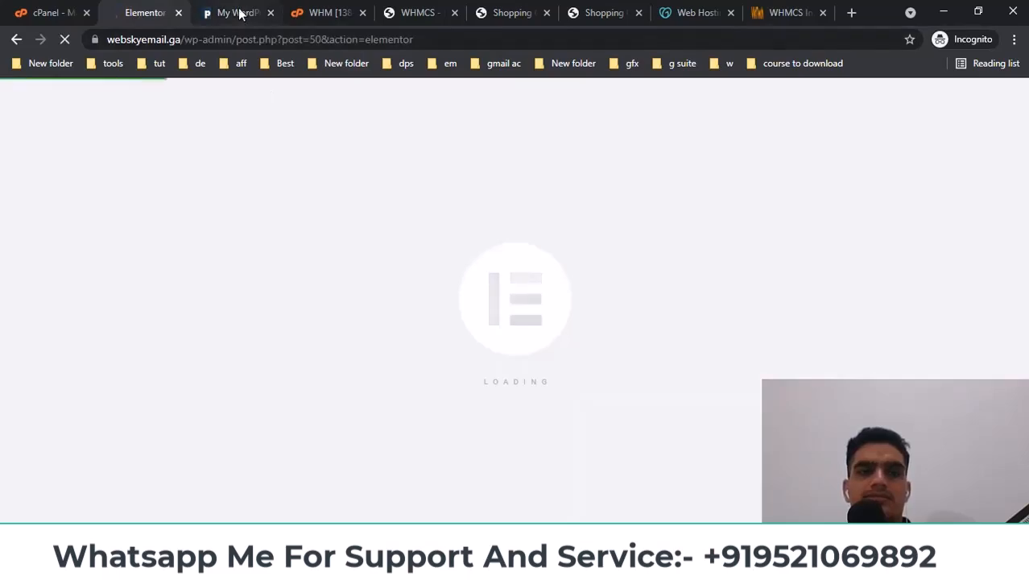
pyautogui.click(238, 12)
pyautogui.scroll(3, 221, 355)
pyautogui.scroll(1, 483, 330)
pyautogui.scroll(-2, 322, 274)
pyautogui.click(143, 12)
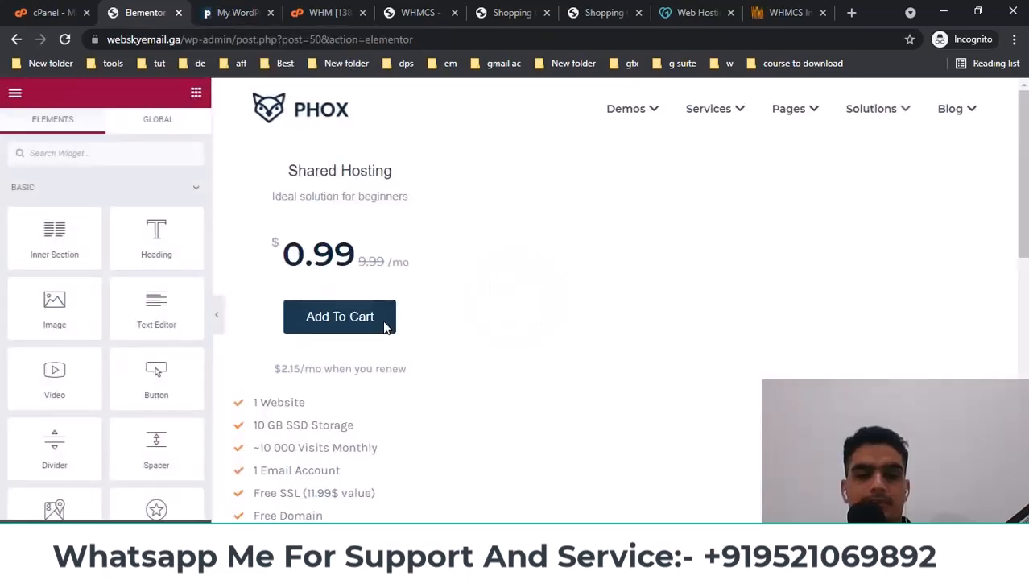
pyautogui.scroll(-1, 398, 363)
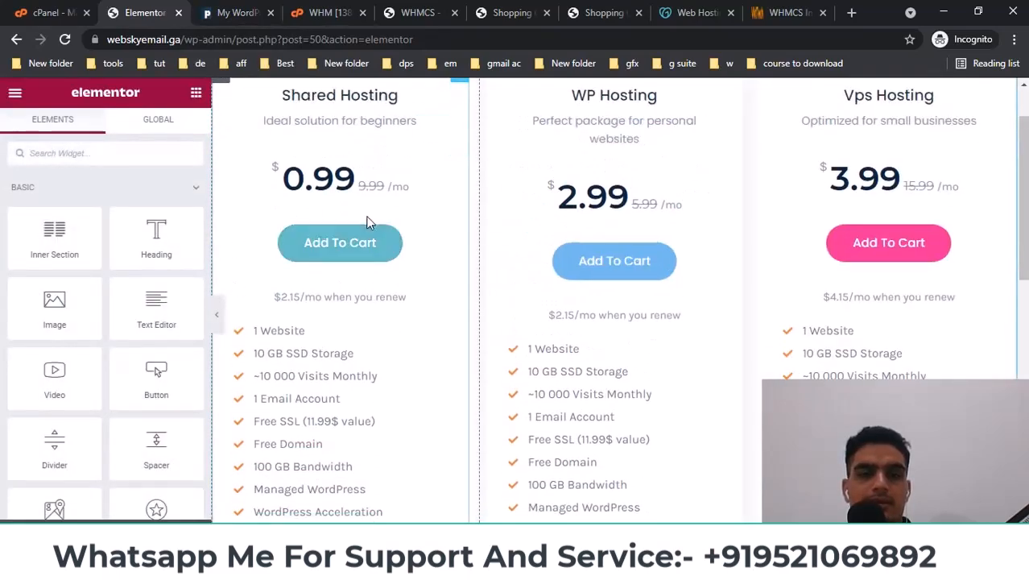
pyautogui.click(339, 242)
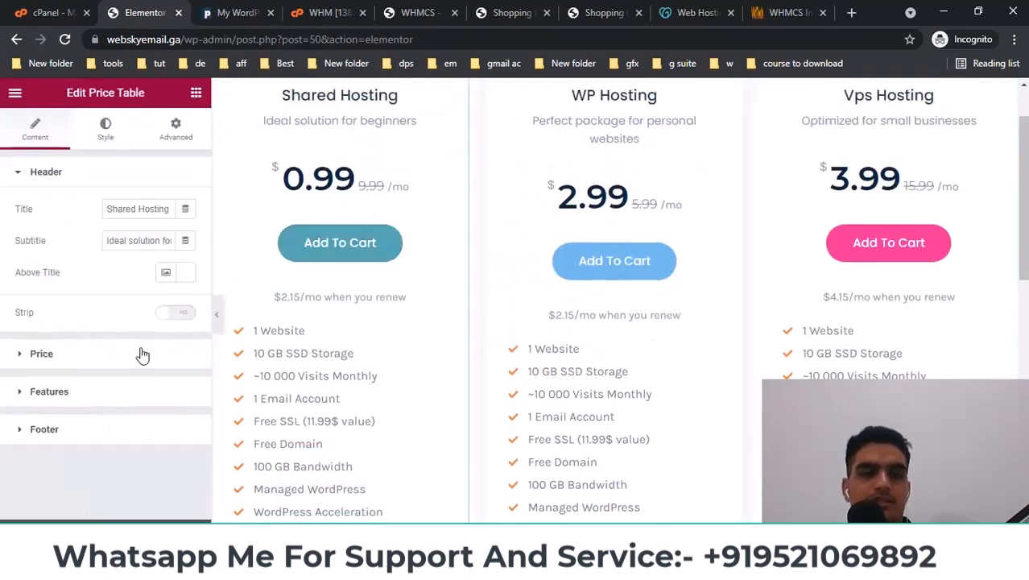
pyautogui.click(73, 432)
pyautogui.doubleClick(34, 399)
pyautogui.hotkey('ctrl', 'v')
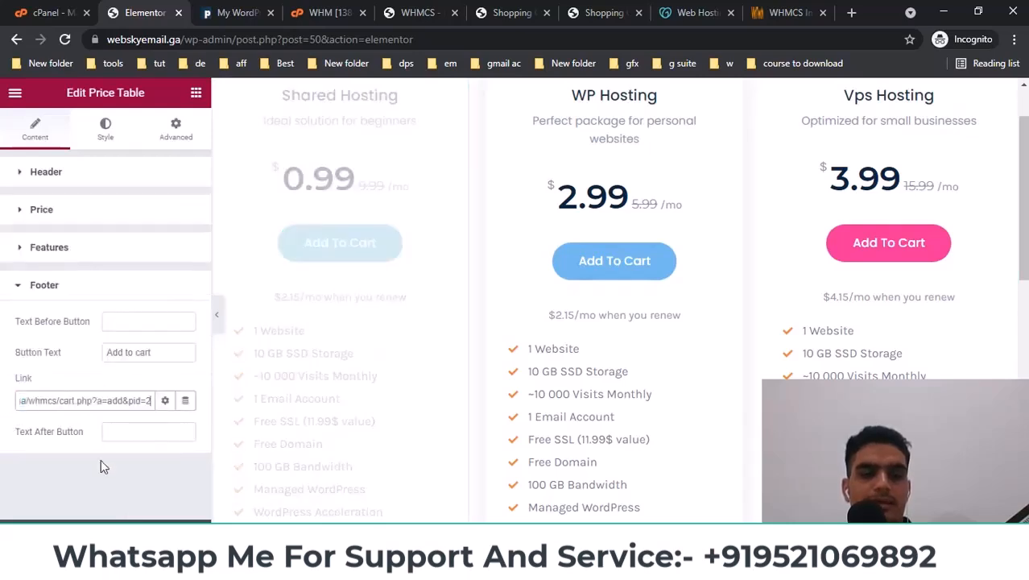
# - Set the Shared Hosting table's price to 10 with the suffix /y
pyautogui.click(42, 209)
pyautogui.moveTo(131, 246); pyautogui.dragTo(89, 256)
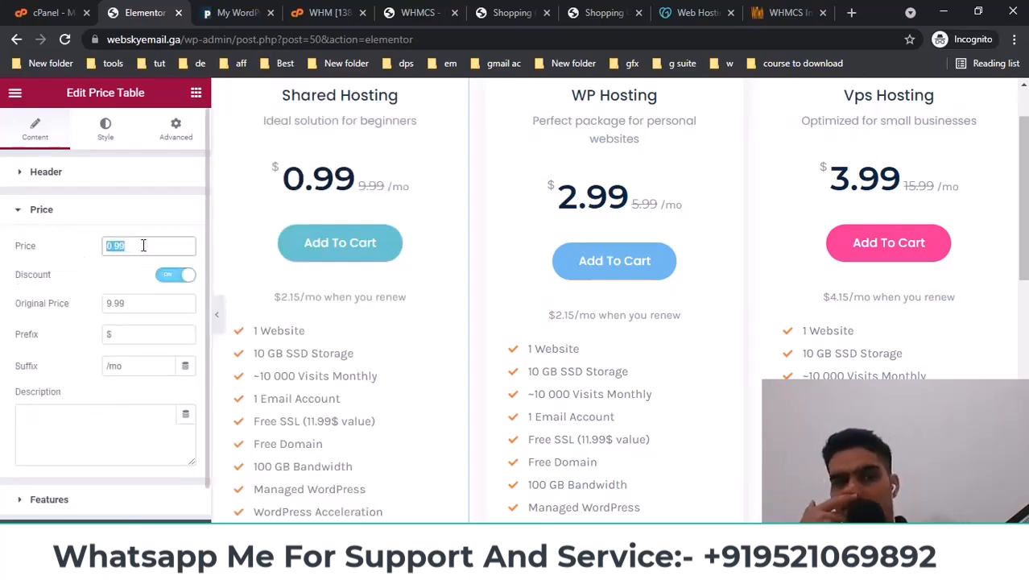
pyautogui.click(110, 366)
pyautogui.write('/y')
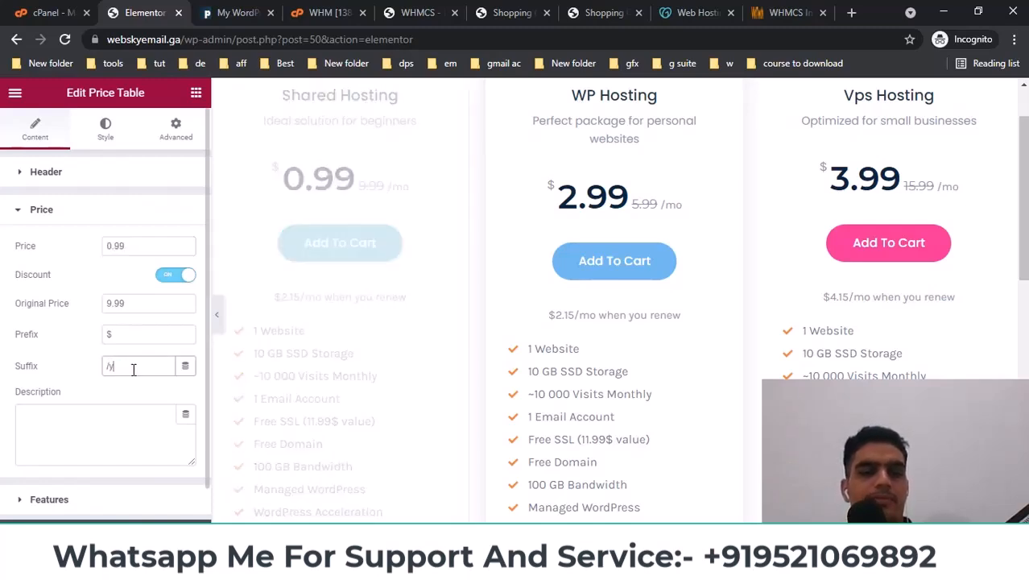
pyautogui.doubleClick(134, 246)
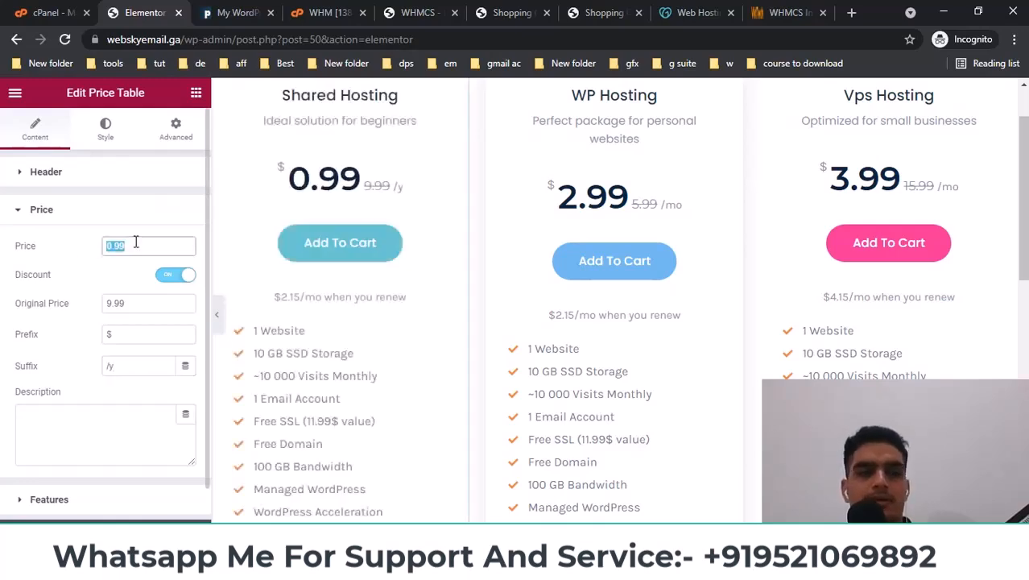
pyautogui.write('10')
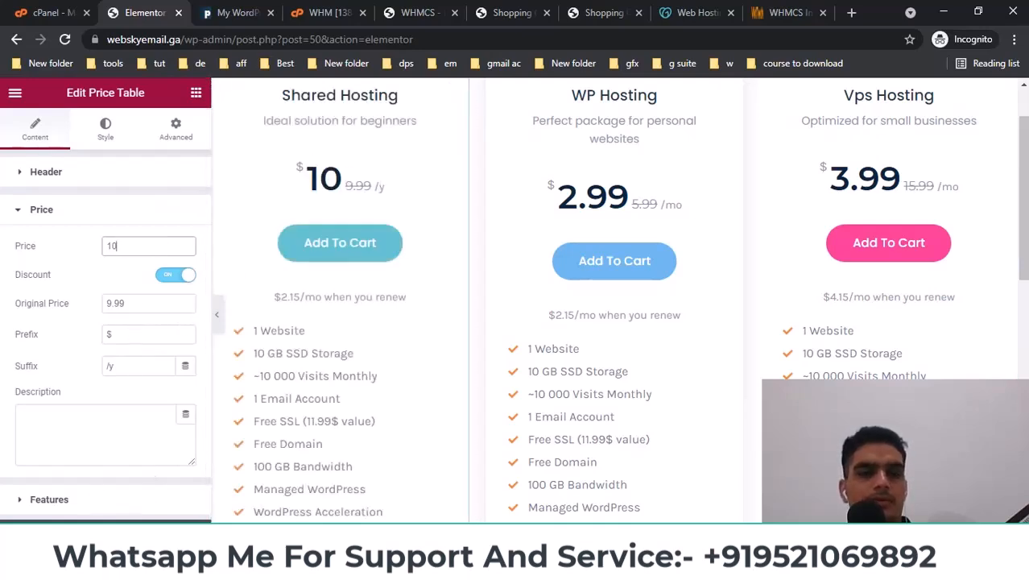
# - Check the plan names on the GoDaddy hosting page and change the Shared Hosting table's title to Starter
pyautogui.click(47, 170)
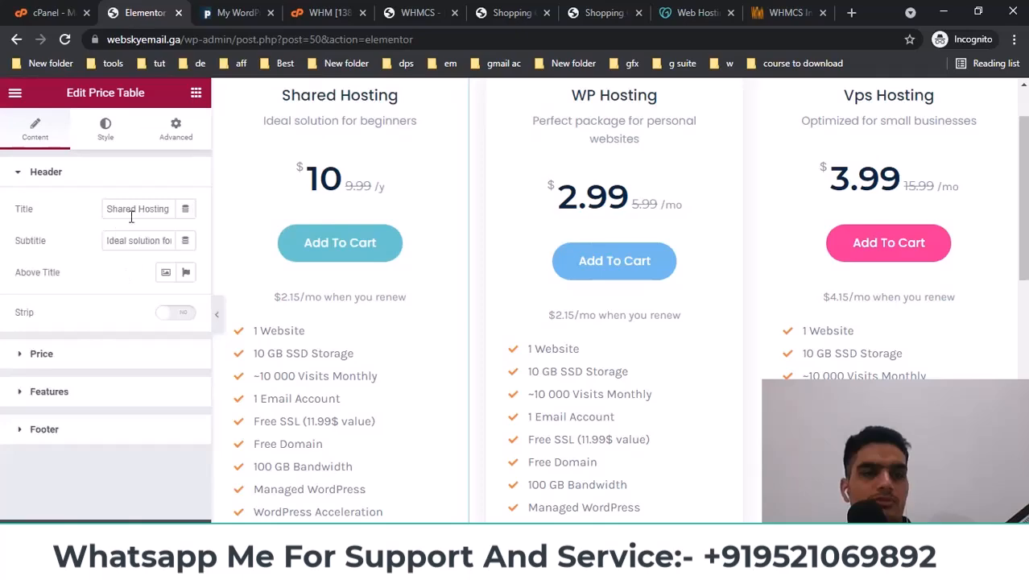
pyautogui.click(696, 12)
pyautogui.click(143, 12)
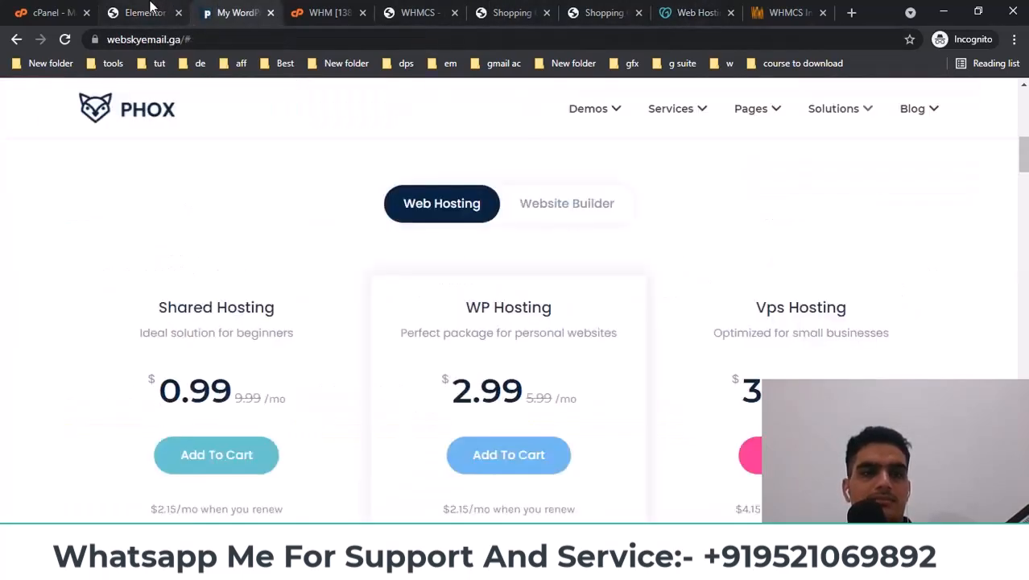
pyautogui.click(126, 208)
pyautogui.hotkey('ctrl', 'a')
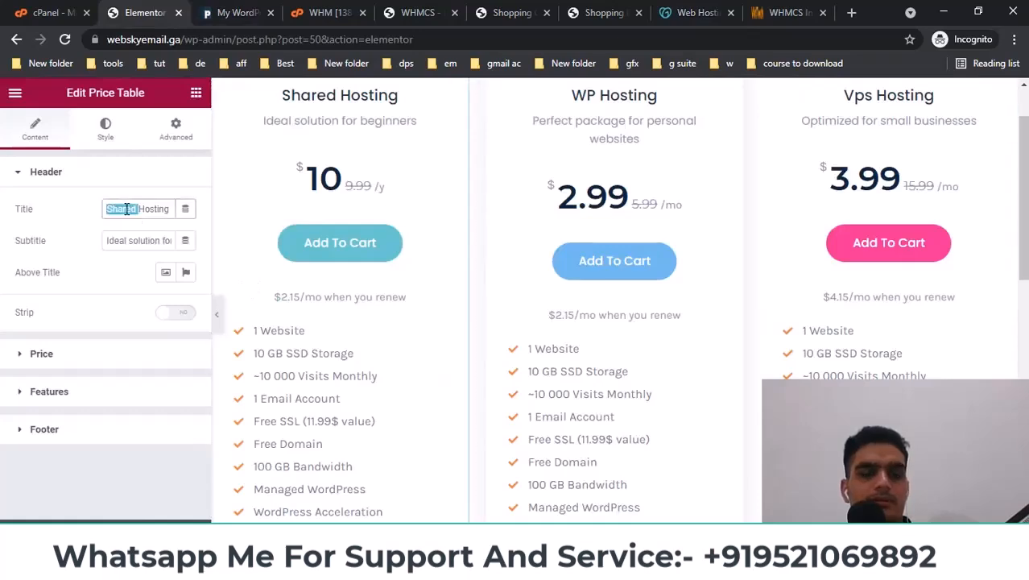
pyautogui.write('Starter')
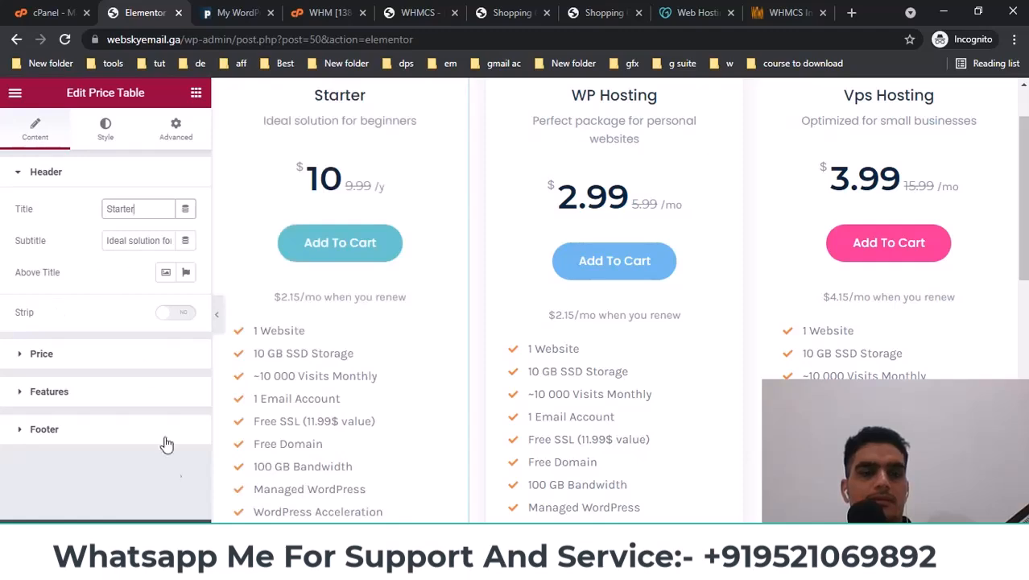
# - Copy the plan name Economy from the GoDaddy page and use it as the WP Hosting table's title
pyautogui.click(550, 177)
pyautogui.click(697, 13)
pyautogui.doubleClick(323, 225)
pyautogui.hotkey('ctrl', 'c')
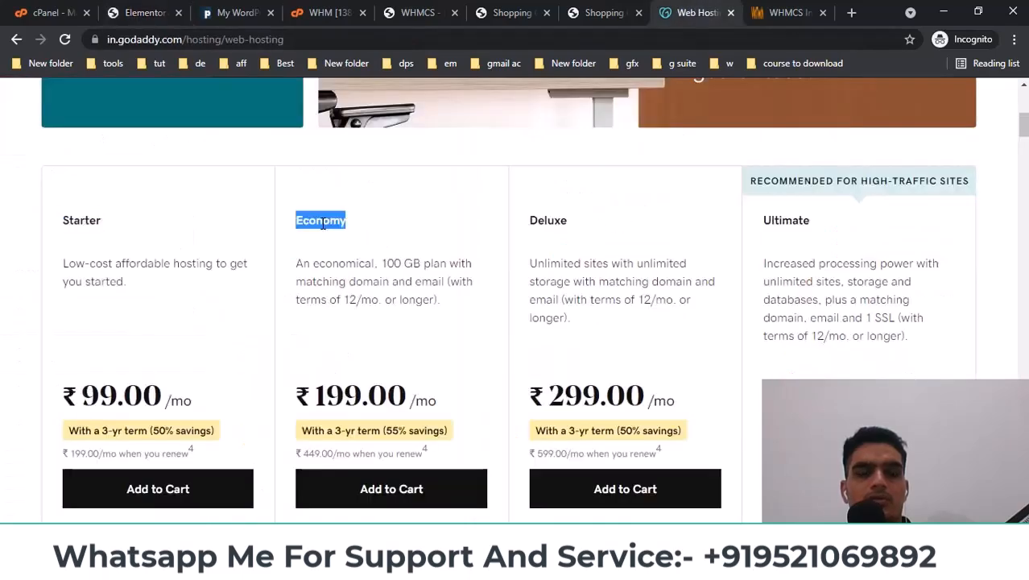
pyautogui.click(235, 10)
pyautogui.click(136, 10)
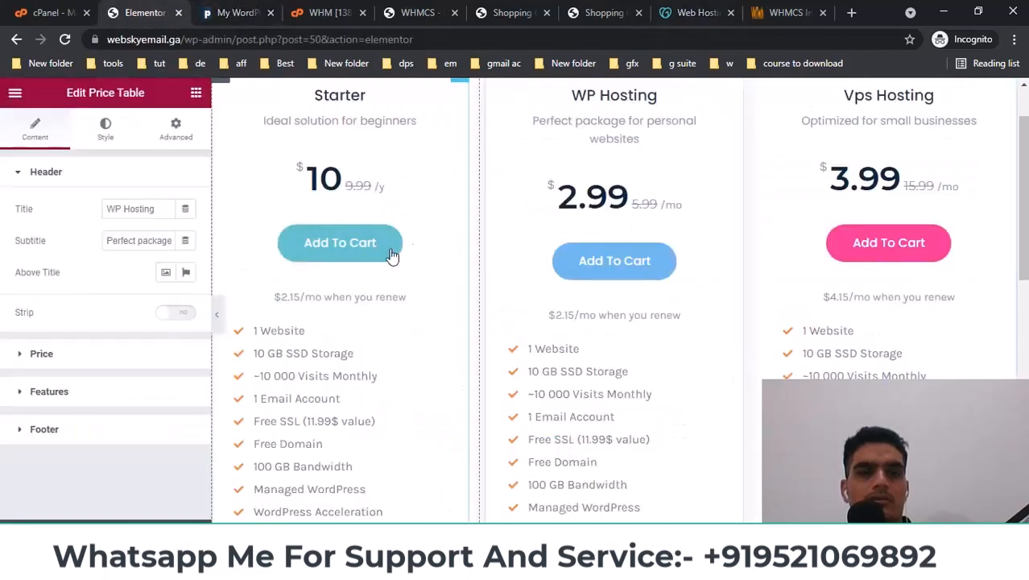
pyautogui.tripleClick(141, 208)
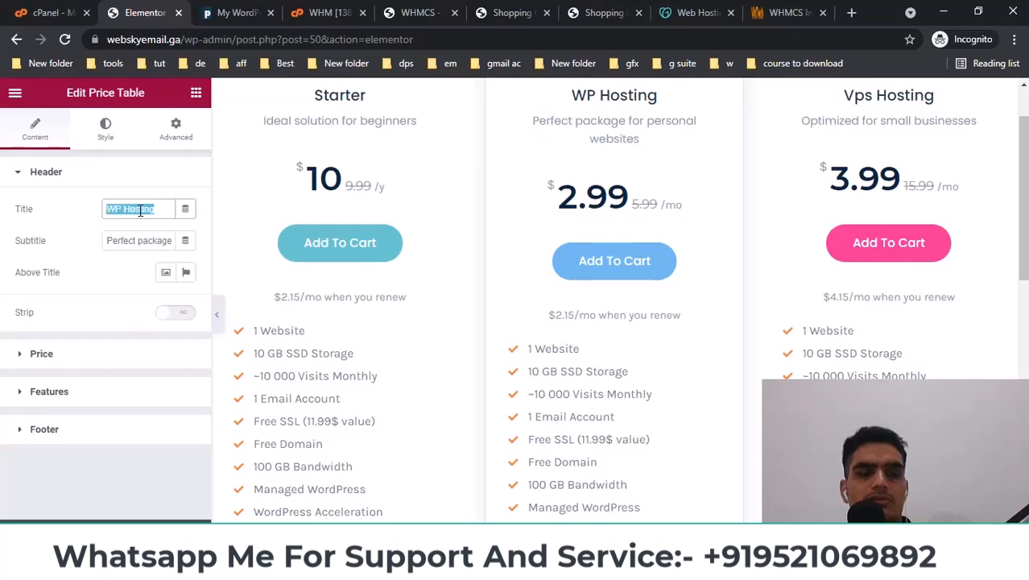
pyautogui.hotkey('ctrl', 'v')
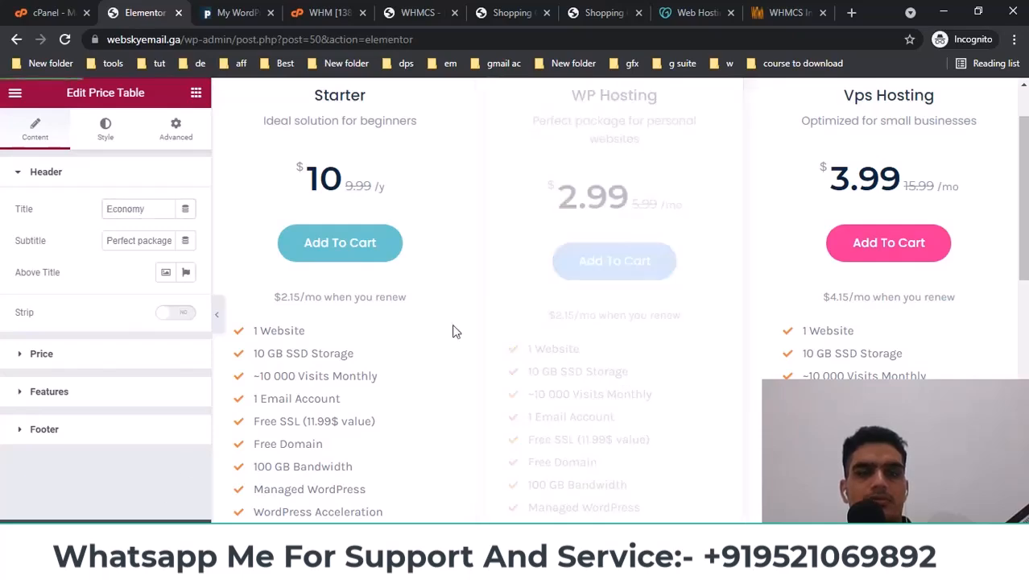
# - Copy the plan name Deluxe from the GoDaddy page and use it as the Vps Hosting table's title
pyautogui.click(694, 12)
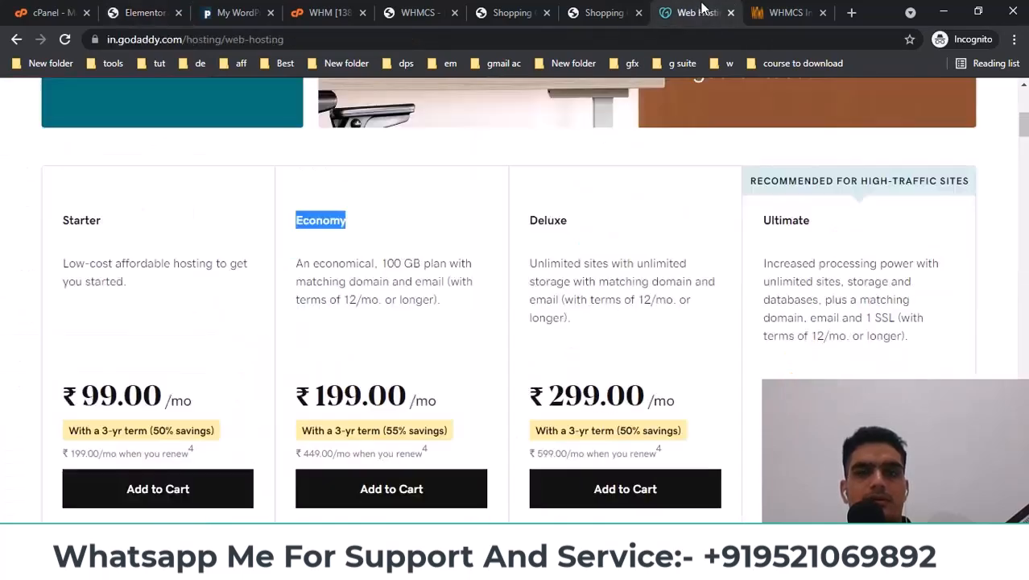
pyautogui.doubleClick(550, 223)
pyautogui.hotkey('ctrl', 'c')
pyautogui.click(161, 10)
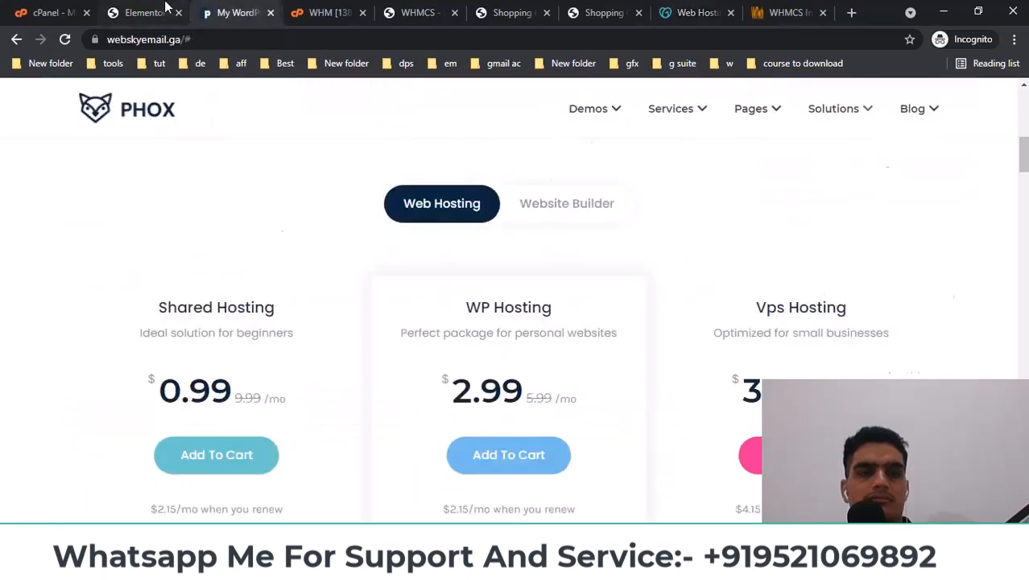
pyautogui.click(827, 159)
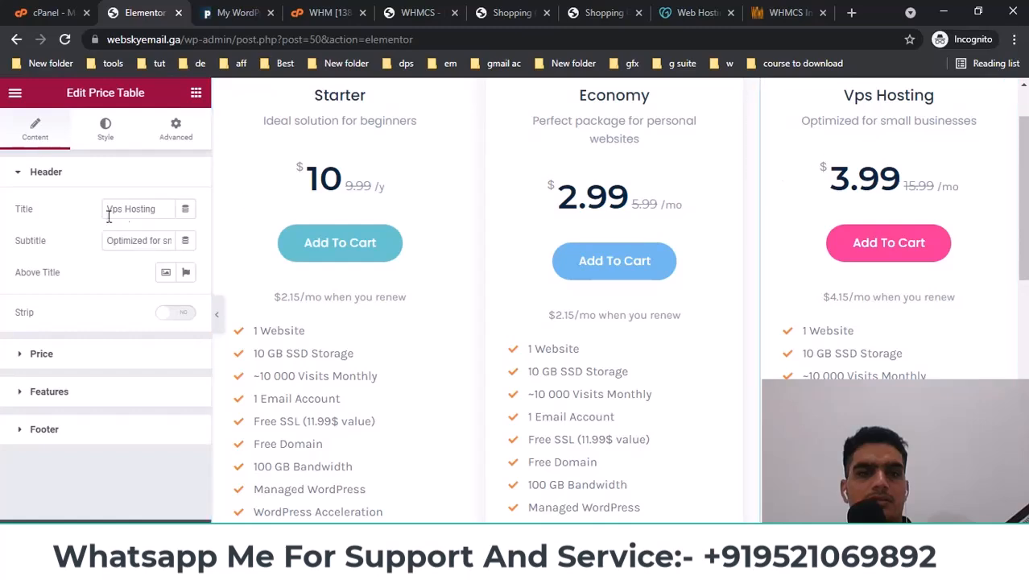
pyautogui.tripleClick(133, 208)
pyautogui.hotkey('ctrl', 'v')
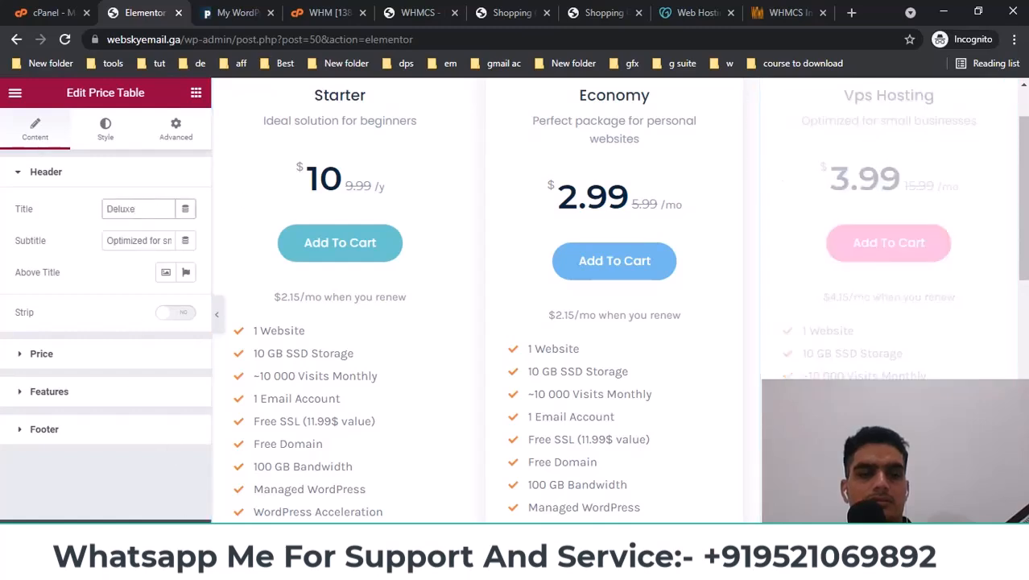
# - Reload the live site and check the titles and price in its web hosting pricing section
pyautogui.click(229, 12)
pyautogui.rightClick(245, 173)
pyautogui.click(290, 219)
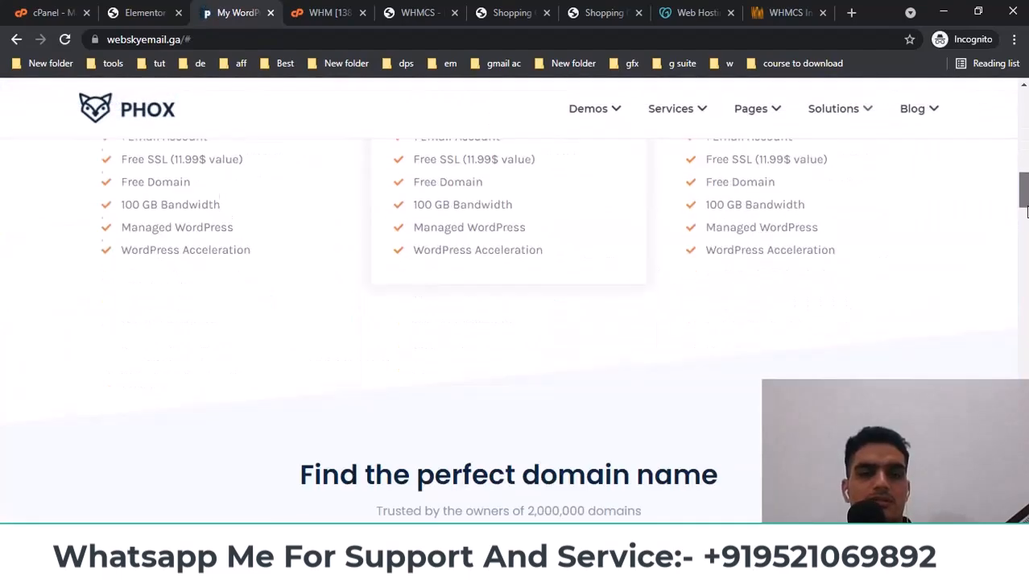
pyautogui.scroll(2, 401, 299)
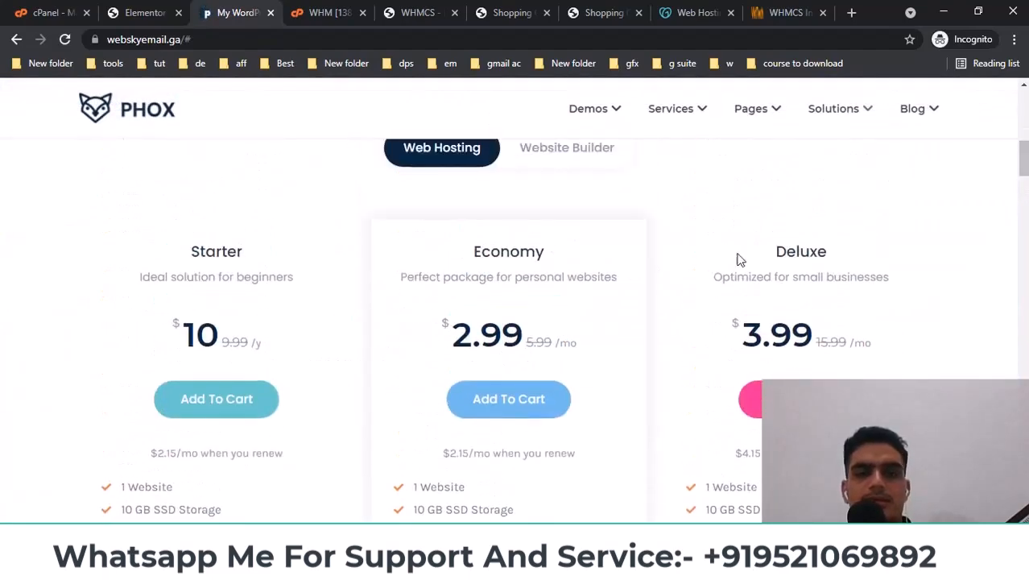
# - Review the Starter and Economy plans' prices and features in the live site's web hosting pricing section
pyautogui.scroll(-1, 205, 279)
pyautogui.moveTo(185, 179); pyautogui.dragTo(294, 288)
pyautogui.click(296, 290)
pyautogui.scroll(-2, 282, 287)
pyautogui.scroll(2, 271, 281)
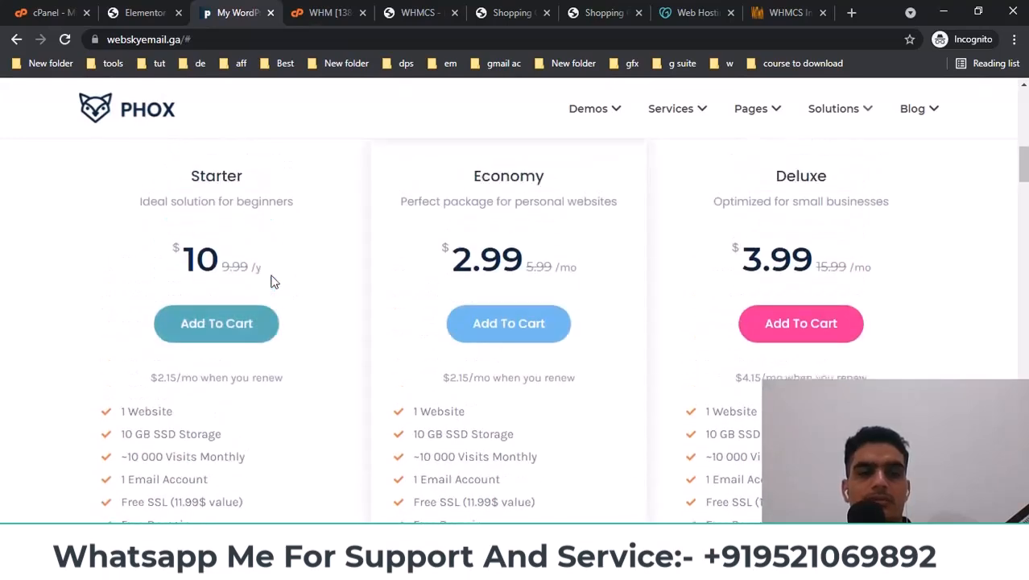
pyautogui.moveTo(190, 176); pyautogui.dragTo(499, 184)
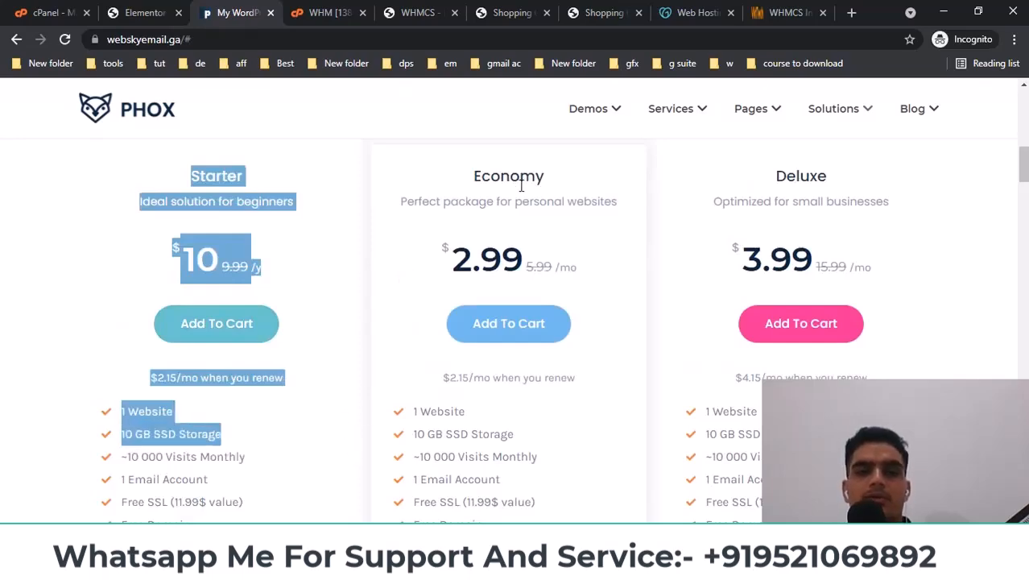
pyautogui.doubleClick(499, 179)
# - Switch to WHMCS, return to the product list and check the Starter product under the Shared Hosting group
pyautogui.click(418, 12)
pyautogui.scroll(2, 435, 247)
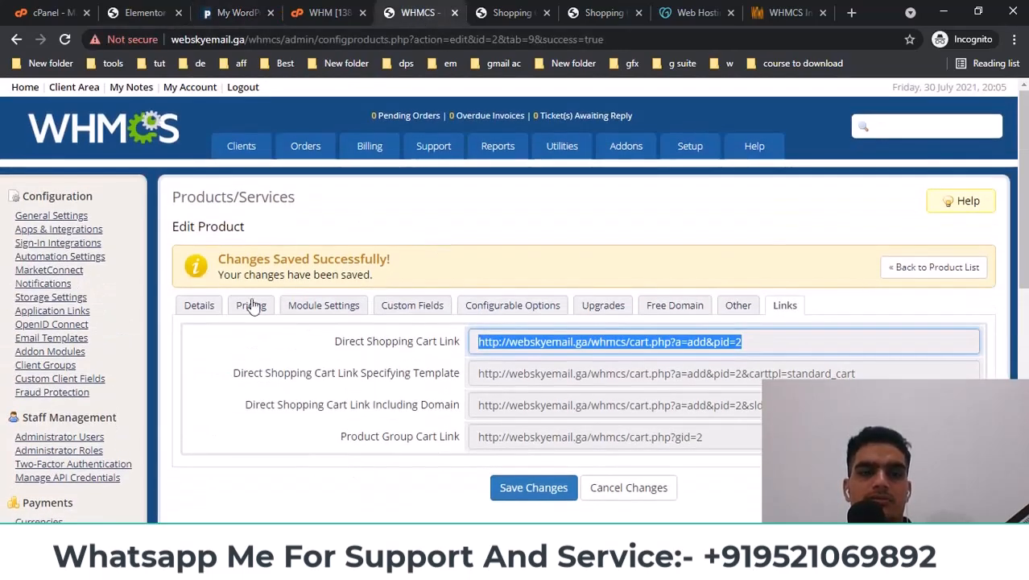
pyautogui.click(918, 274)
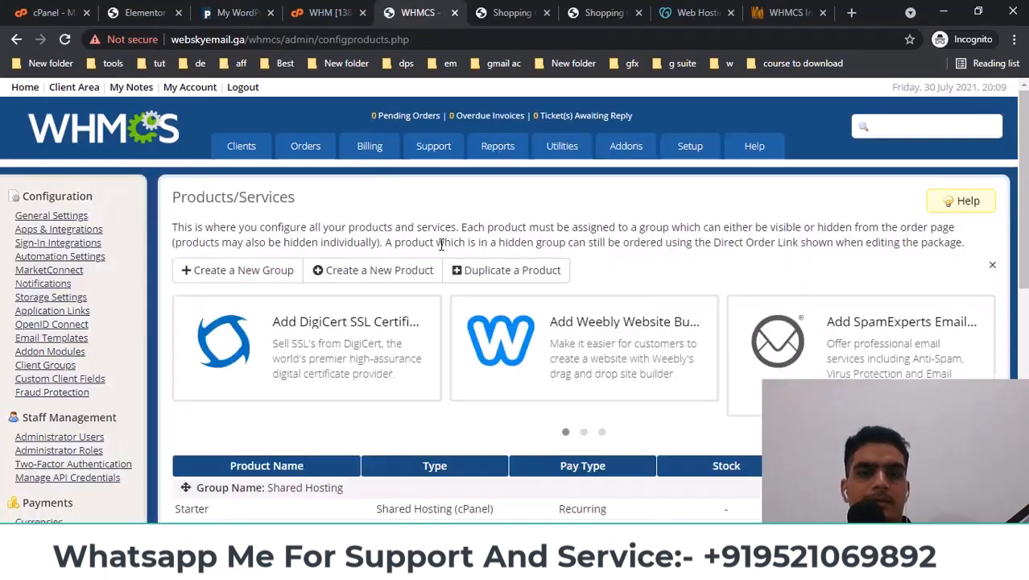
pyautogui.scroll(-1, 354, 242)
pyautogui.scroll(-1, 338, 387)
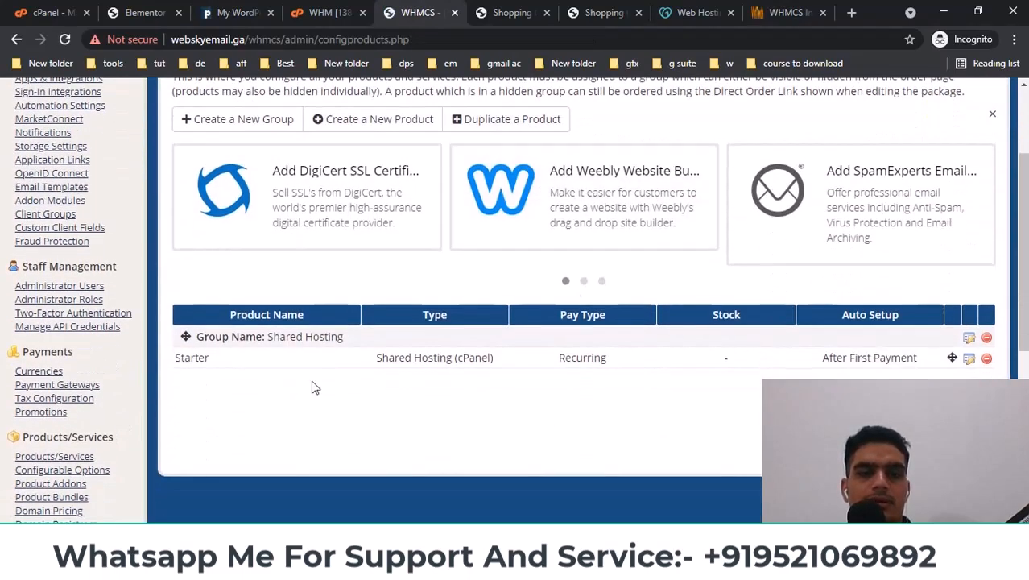
pyautogui.doubleClick(176, 360)
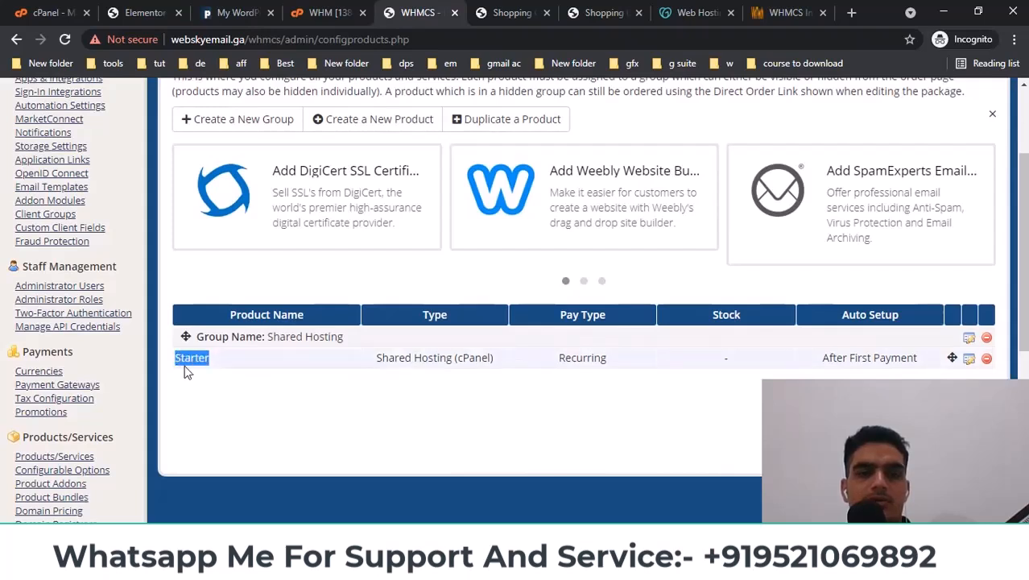
pyautogui.click(312, 337)
pyautogui.moveTo(266, 336); pyautogui.dragTo(342, 337)
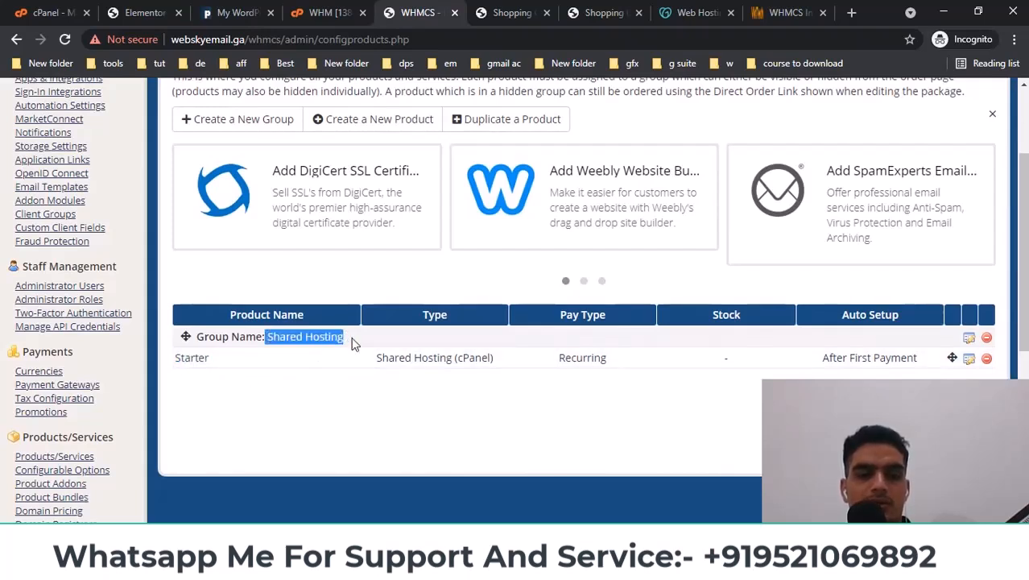
pyautogui.moveTo(176, 361); pyautogui.dragTo(227, 363)
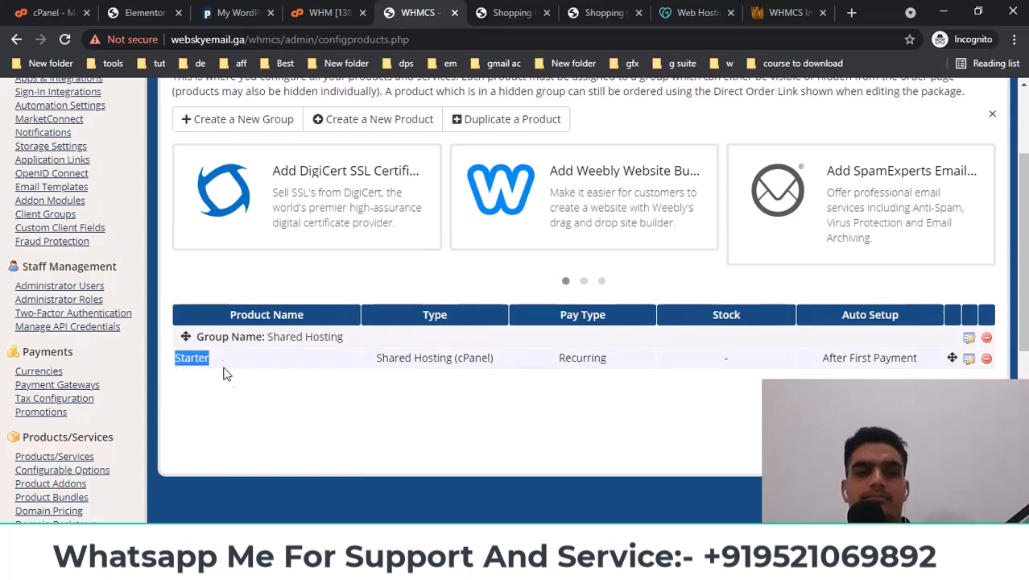
# - Start a new product in the Shared Hosting group and name it Economy, copying the plan name from the GoDaddy page
pyautogui.click(367, 120)
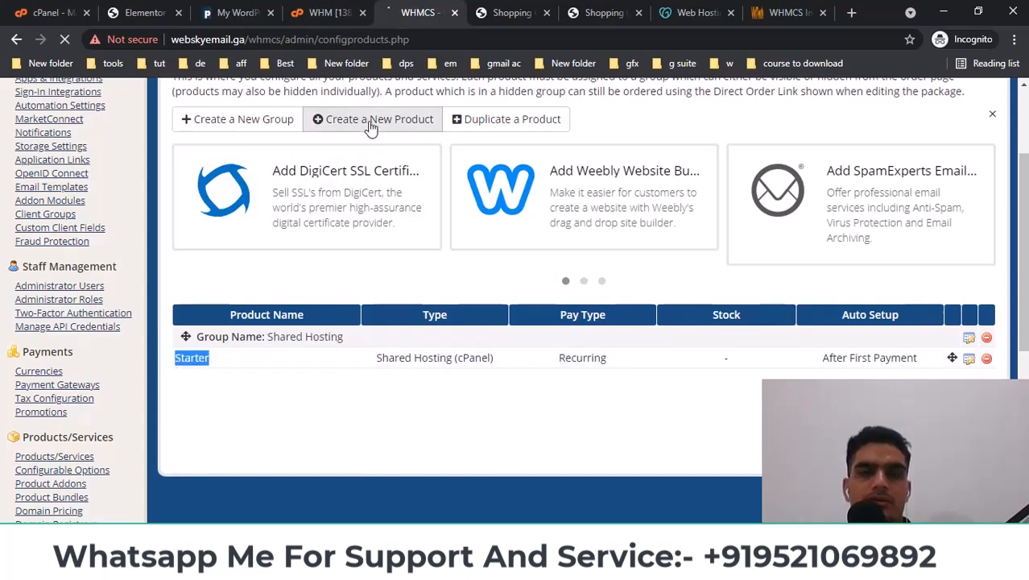
pyautogui.scroll(-1, 453, 359)
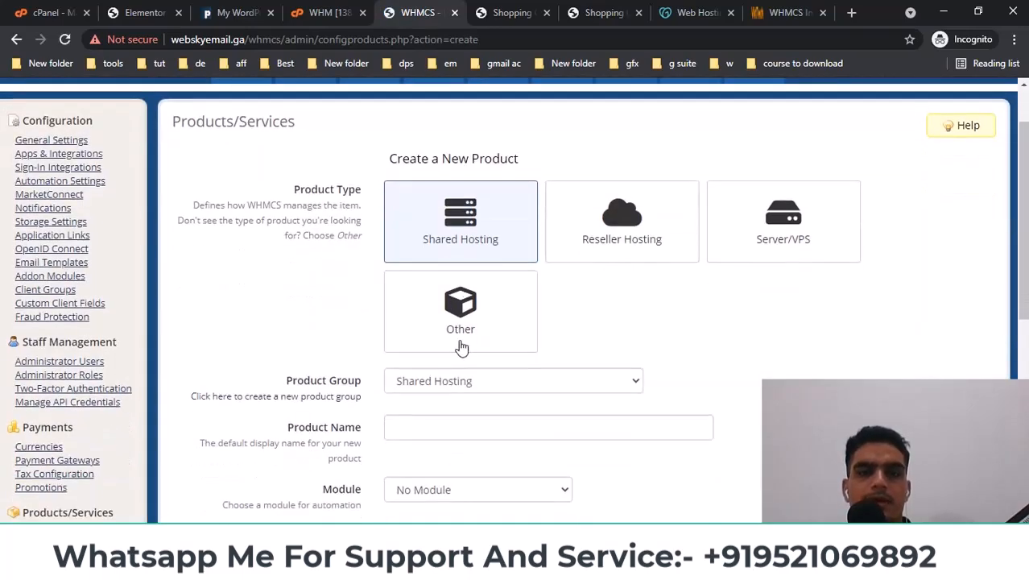
pyautogui.scroll(-2, 451, 257)
pyautogui.click(416, 276)
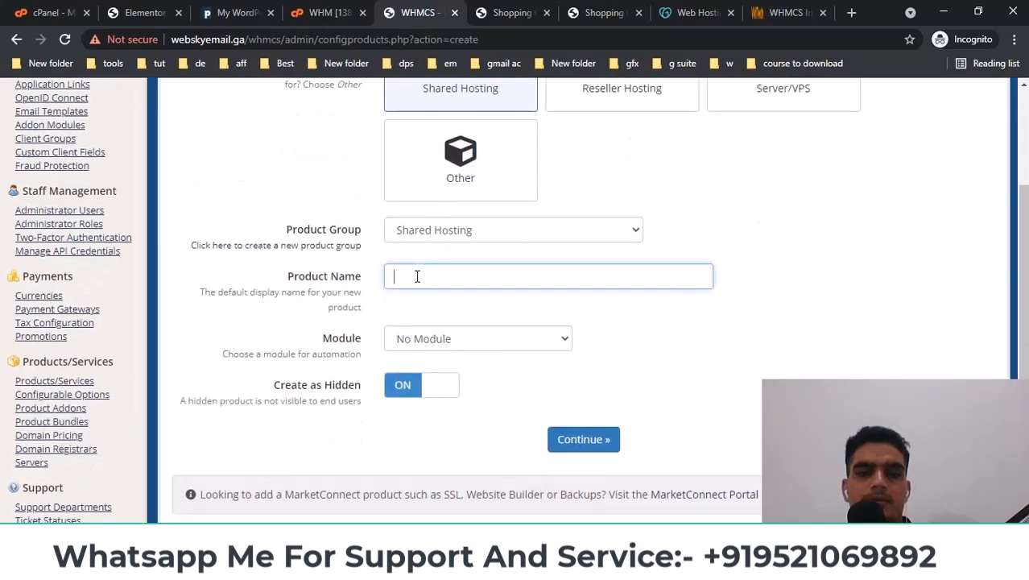
pyautogui.click(696, 12)
pyautogui.doubleClick(320, 220)
pyautogui.hotkey('ctrl', 'c')
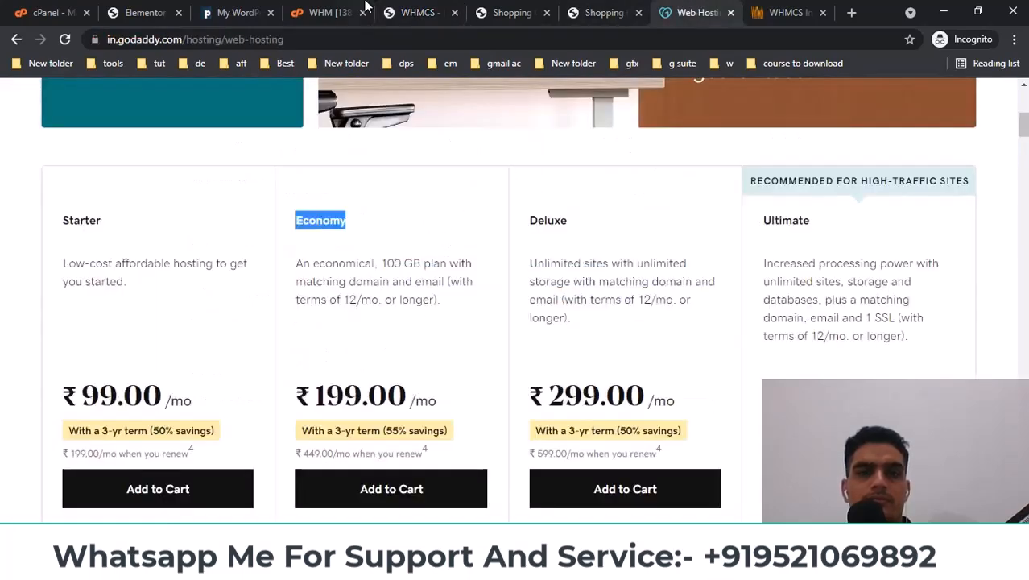
pyautogui.click(414, 12)
pyautogui.hotkey('ctrl', 'v')
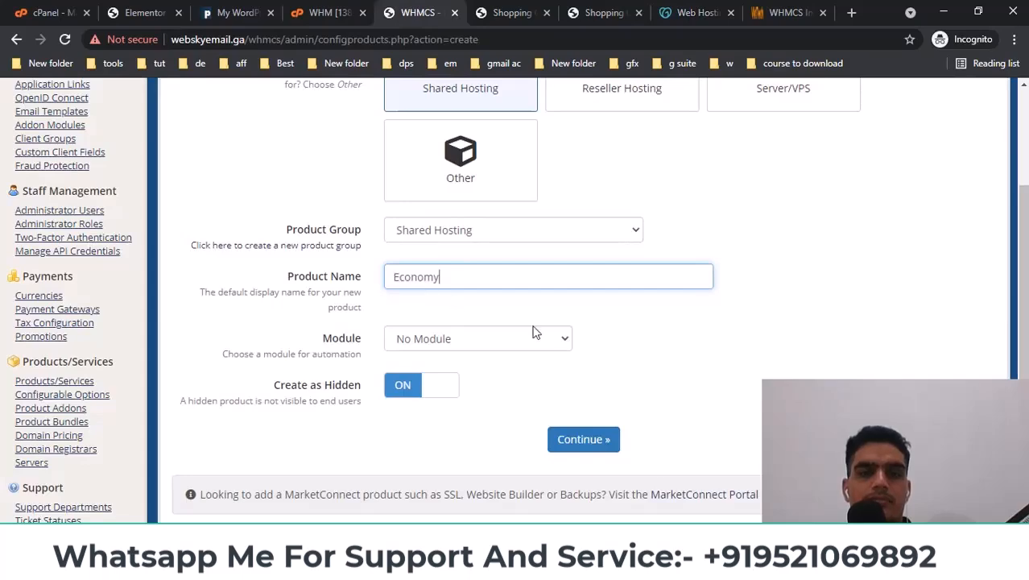
# - Assign the cPanel module to the new Economy product and continue to its edit page
pyautogui.click(450, 338)
pyautogui.click(435, 61)
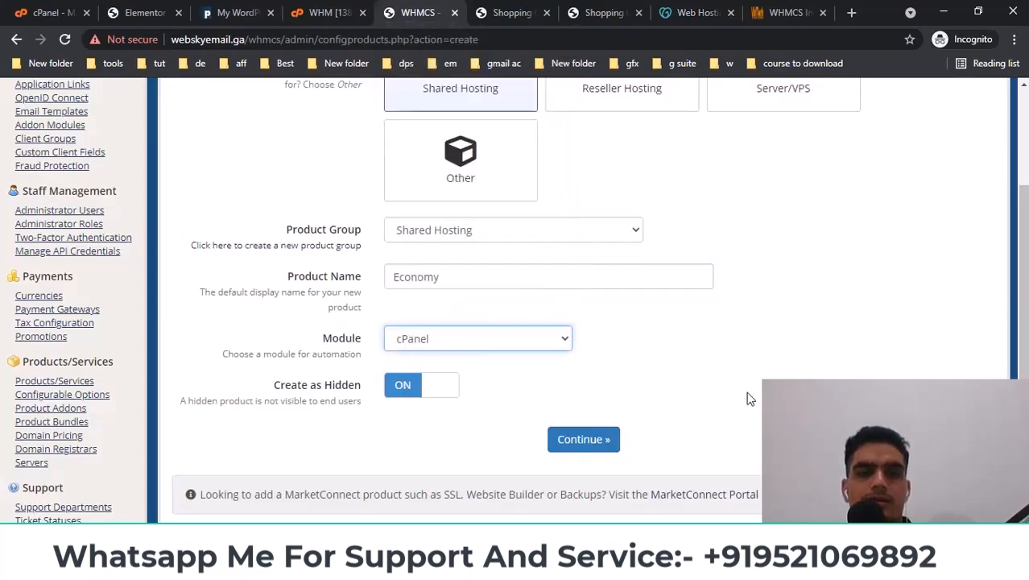
pyautogui.scroll(-2, 676, 371)
pyautogui.click(585, 290)
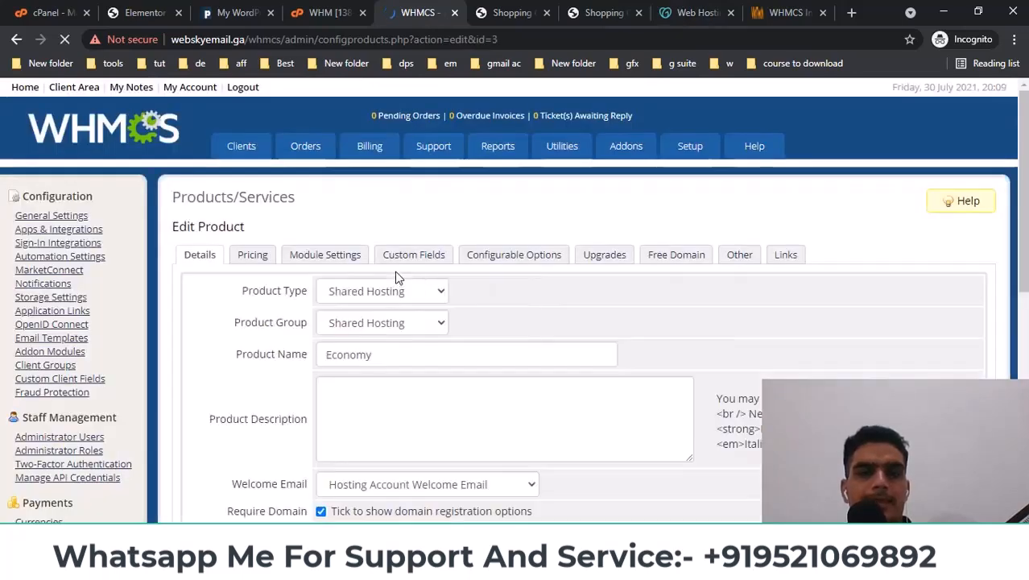
# - Copy the Economy plan's feature list, from 1 Website to WordPress Acceleration, from the live site into the product description
pyautogui.scroll(-2, 463, 241)
pyautogui.click(362, 260)
pyautogui.click(233, 12)
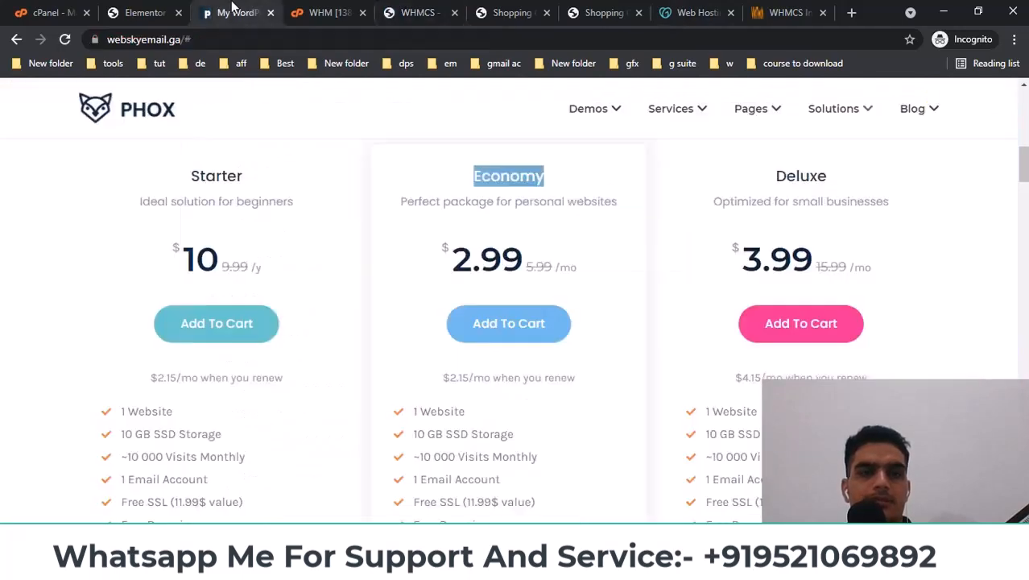
pyautogui.scroll(-2, 451, 338)
pyautogui.moveTo(403, 261); pyautogui.dragTo(570, 449)
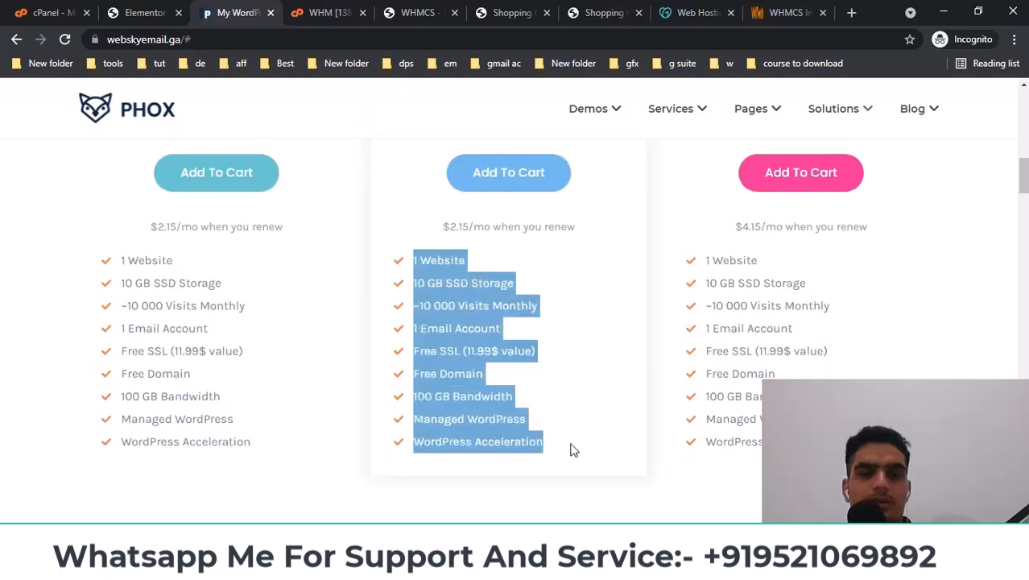
pyautogui.hotkey('ctrl', 'c')
pyautogui.click(418, 12)
pyautogui.click(390, 232)
pyautogui.hotkey('ctrl', 'v')
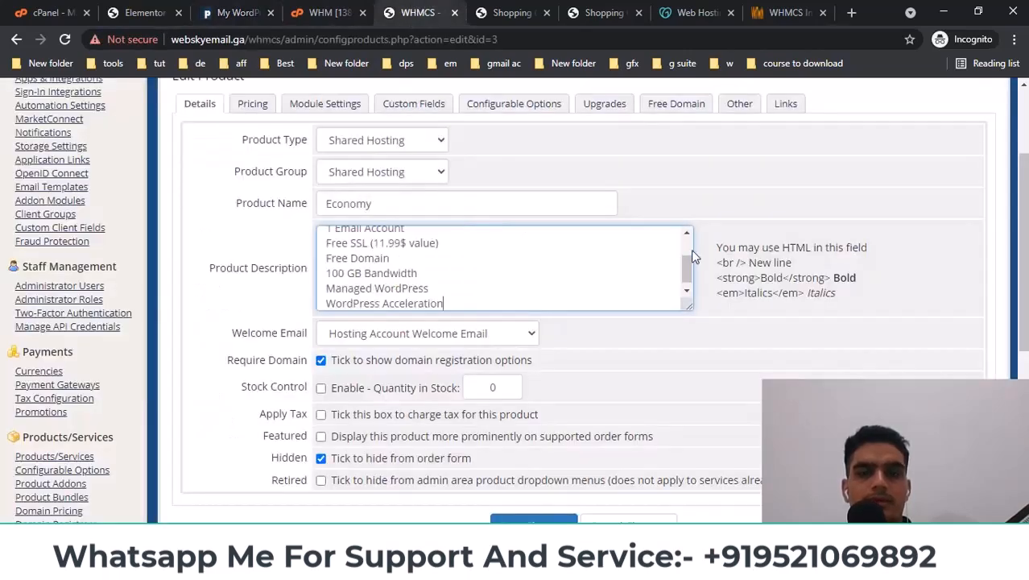
# - Copy the <br /> tag from the HTML hint and append it to every description line except the last
pyautogui.moveTo(717, 262); pyautogui.dragTo(748, 263)
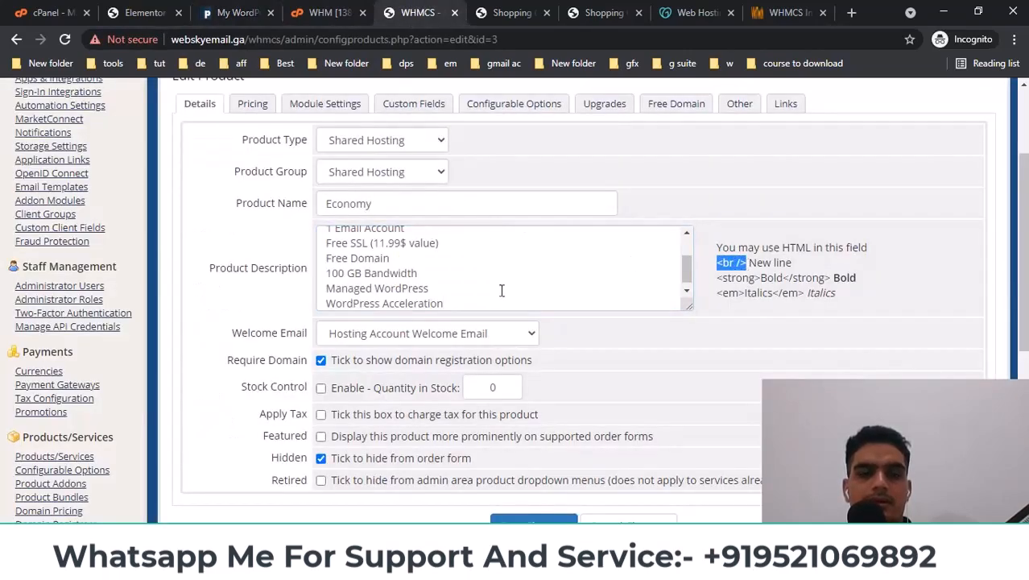
pyautogui.moveTo(685, 273); pyautogui.dragTo(686, 251)
pyautogui.click(403, 242)
pyautogui.hotkey('ctrl', 'v')
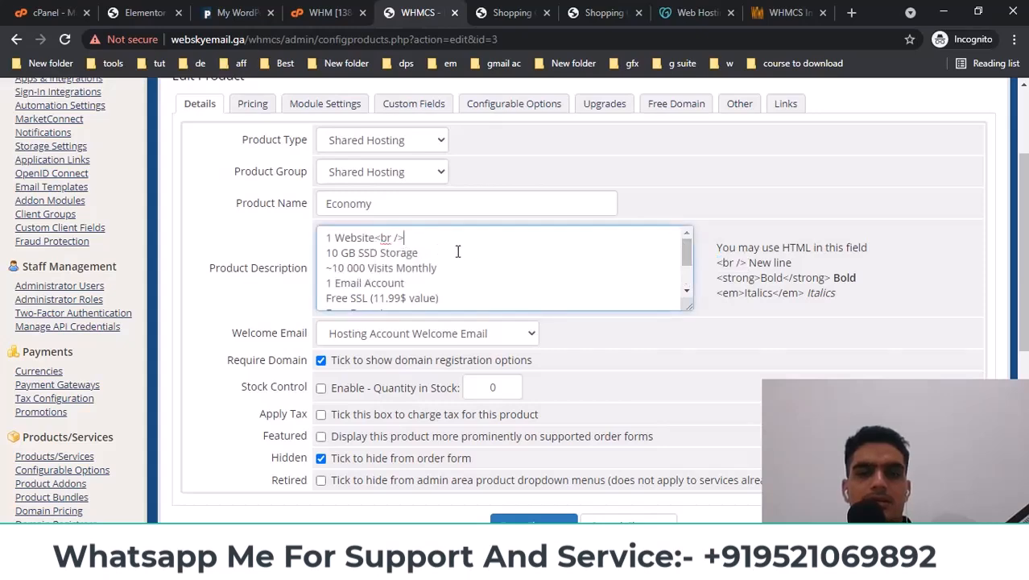
pyautogui.hotkey('ctrl', 'v')
pyautogui.click(439, 270)
pyautogui.hotkey('ctrl', 'v')
pyautogui.hotkey('ctrl', 'v')
pyautogui.scroll(-1, 495, 285)
pyautogui.click(472, 240)
pyautogui.hotkey('ctrl', 'v')
pyautogui.hotkey('ctrl', 'v')
pyautogui.hotkey('ctrl', 'v')
pyautogui.hotkey('ctrl', 'v')
pyautogui.click(481, 298)
pyautogui.hotkey('ctrl', 'v')
pyautogui.scroll(-2, 482, 294)
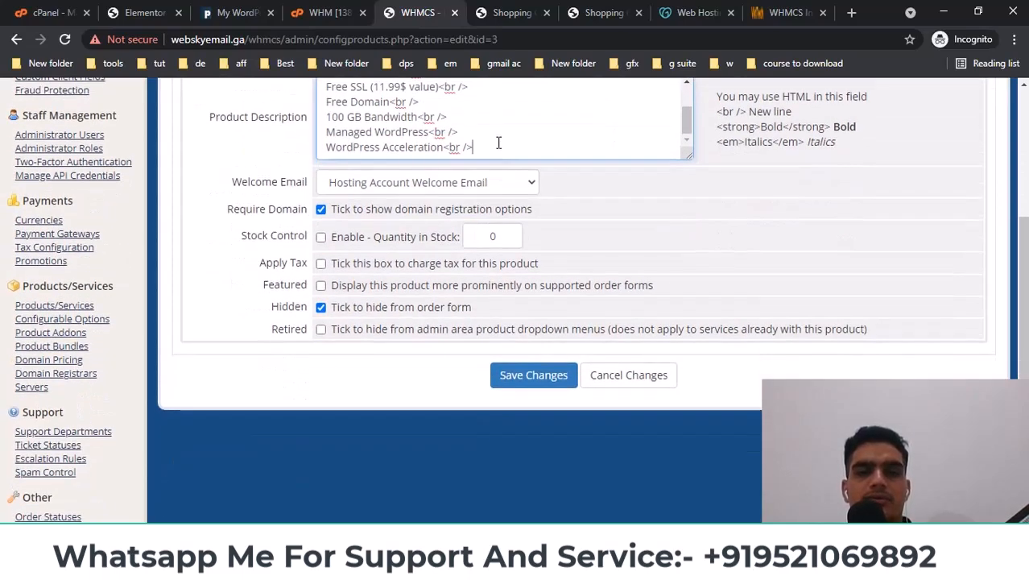
pyautogui.press('BackSpace')
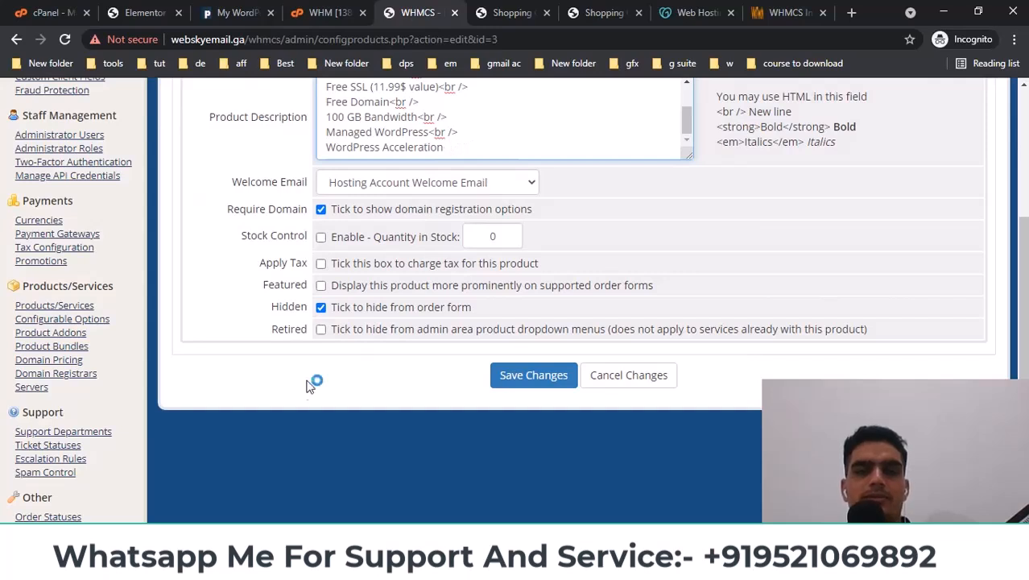
# - Unhide the Economy product from the order form, mark it as featured and save the changes
pyautogui.click(322, 307)
pyautogui.click(321, 286)
pyautogui.click(524, 377)
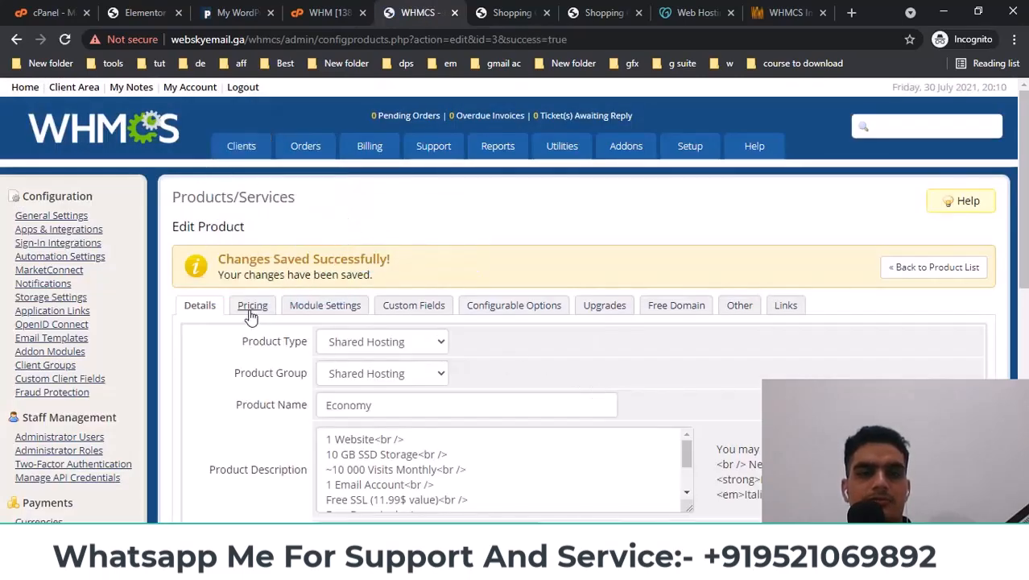
# - Set the Economy product's payment type to Recurring and enable annual, biennial and triennial billing for INR and USD
pyautogui.click(251, 310)
pyautogui.scroll(-2, 483, 282)
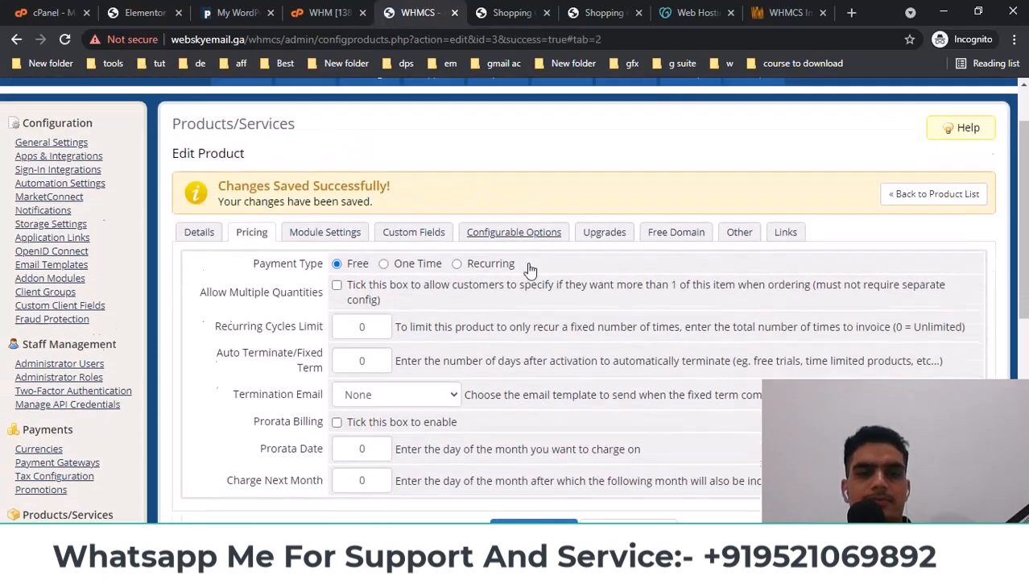
pyautogui.click(457, 186)
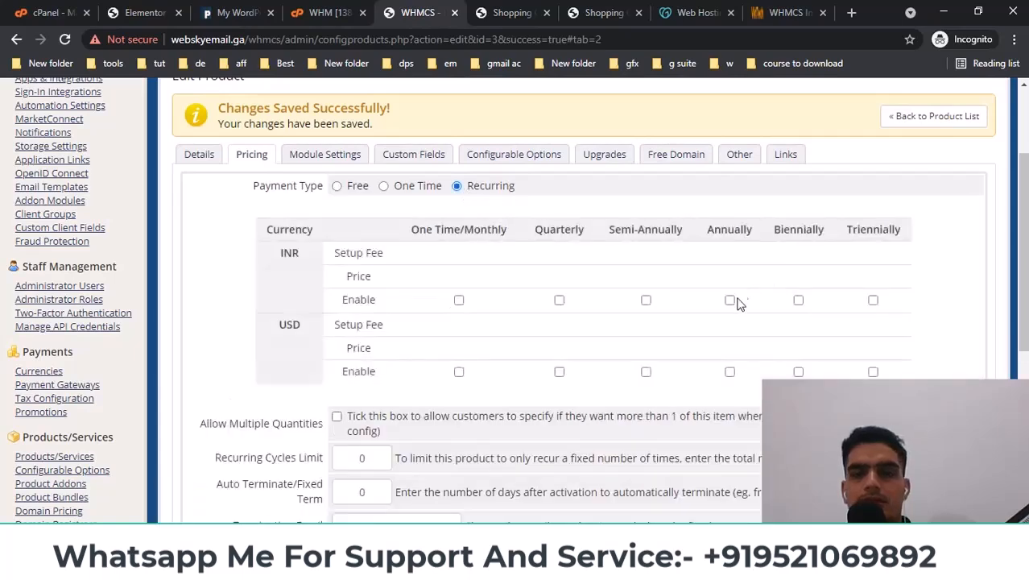
pyautogui.click(730, 301)
pyautogui.click(723, 392)
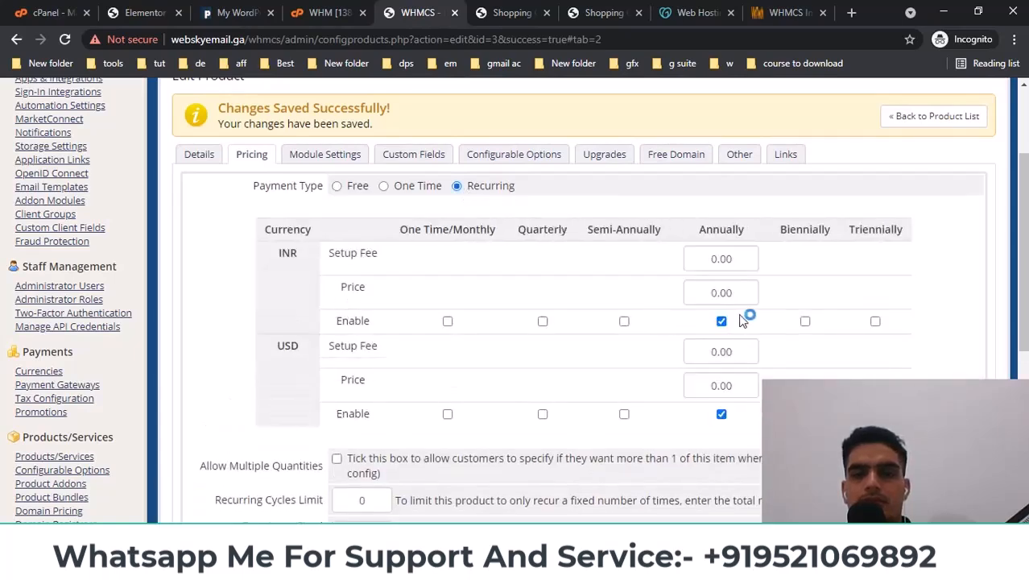
pyautogui.click(805, 321)
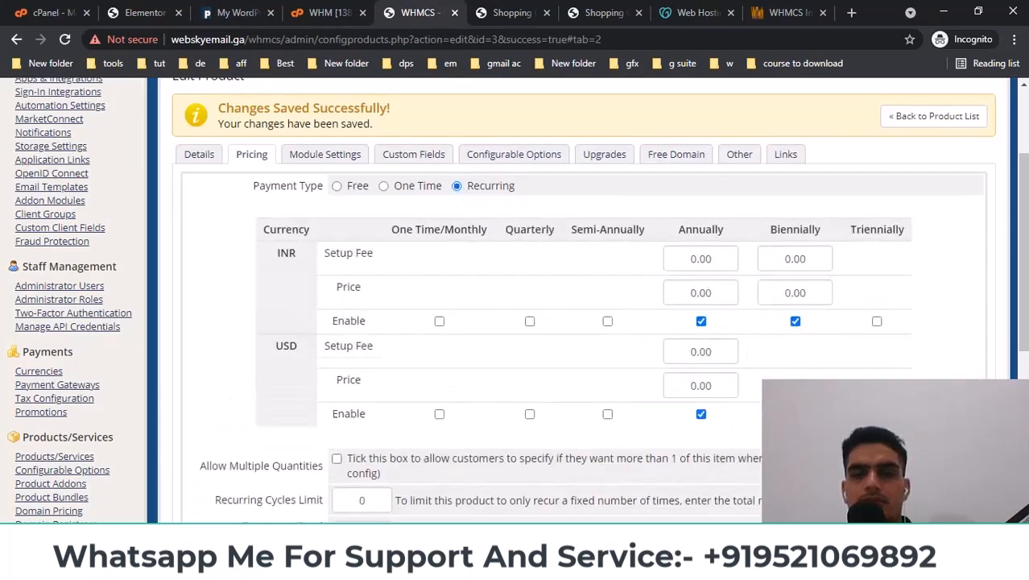
pyautogui.click(878, 322)
# - Set the INR prices to 2000.00 annually, 4000.00 biennially and 6000.00 triennially
pyautogui.click(677, 294)
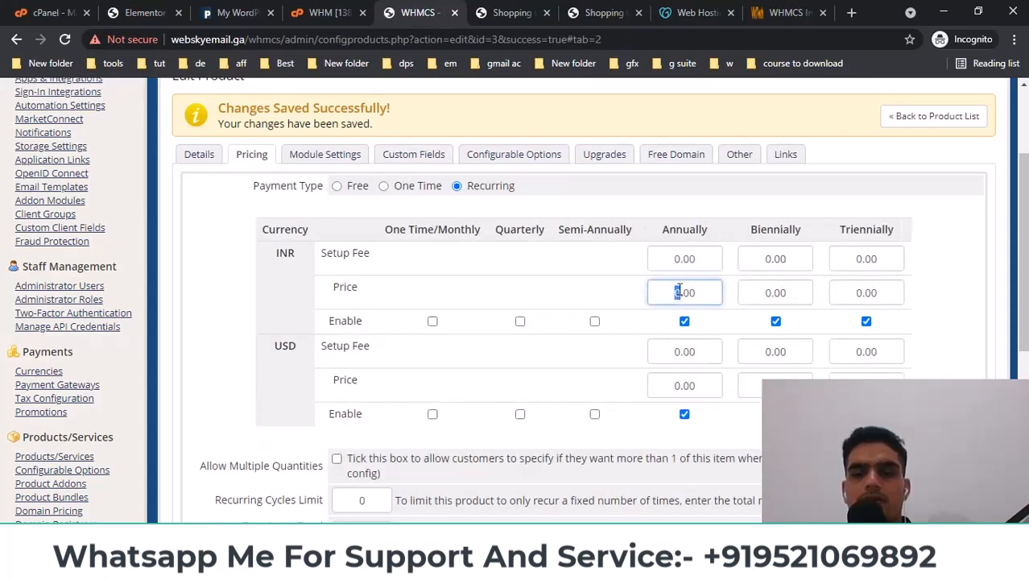
pyautogui.write('200')
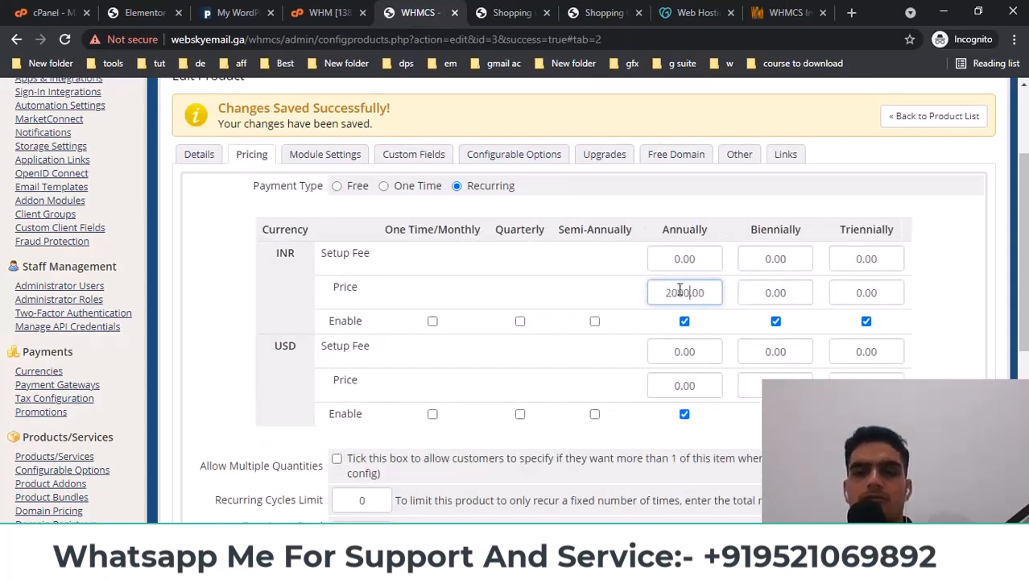
pyautogui.click(766, 295)
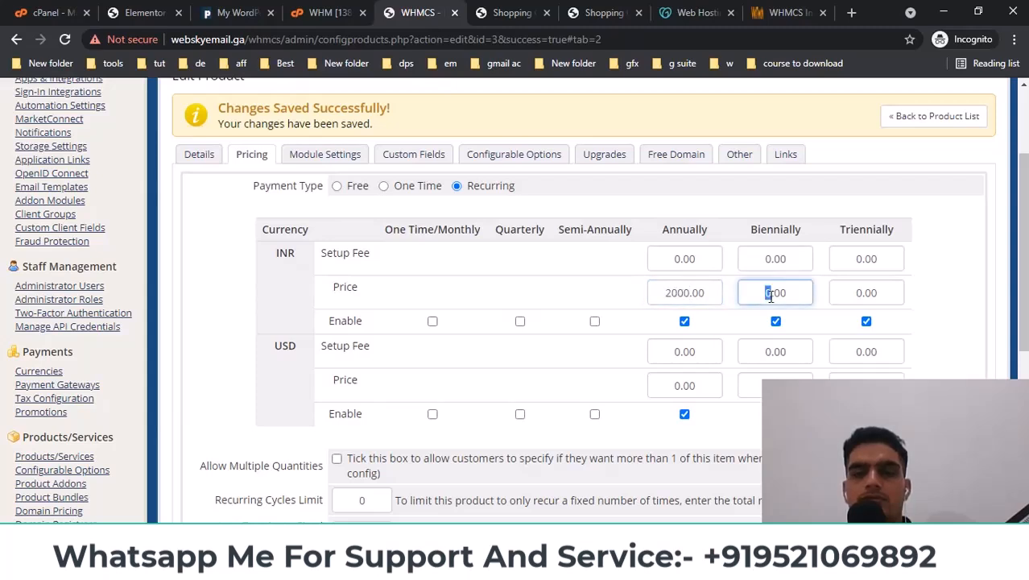
pyautogui.write('400')
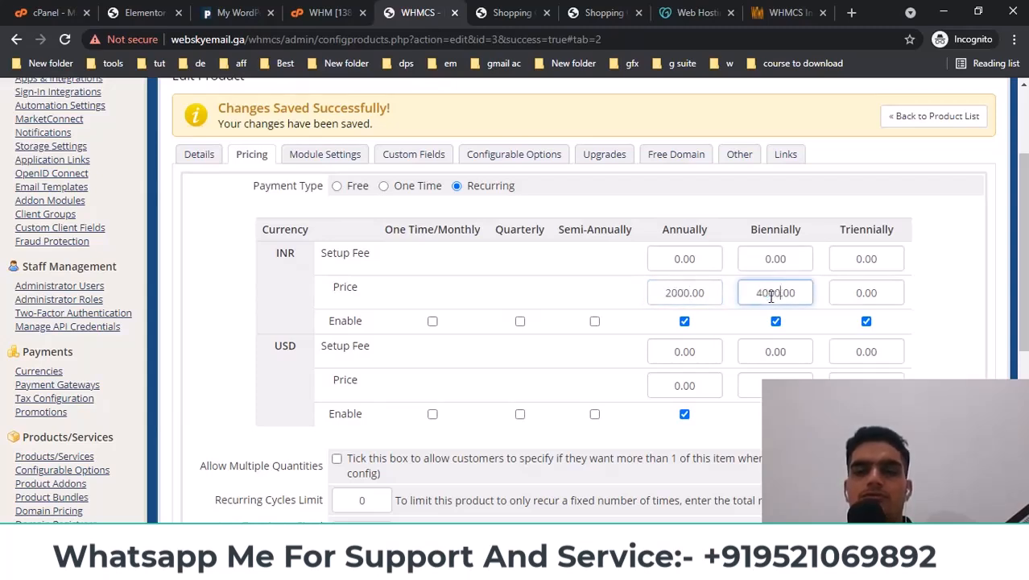
pyautogui.moveTo(856, 293); pyautogui.dragTo(860, 293)
pyautogui.write('6000')
# - Set the USD annual price to 20.00 and fill in the biennial and triennial USD prices
pyautogui.moveTo(675, 383); pyautogui.dragTo(678, 385)
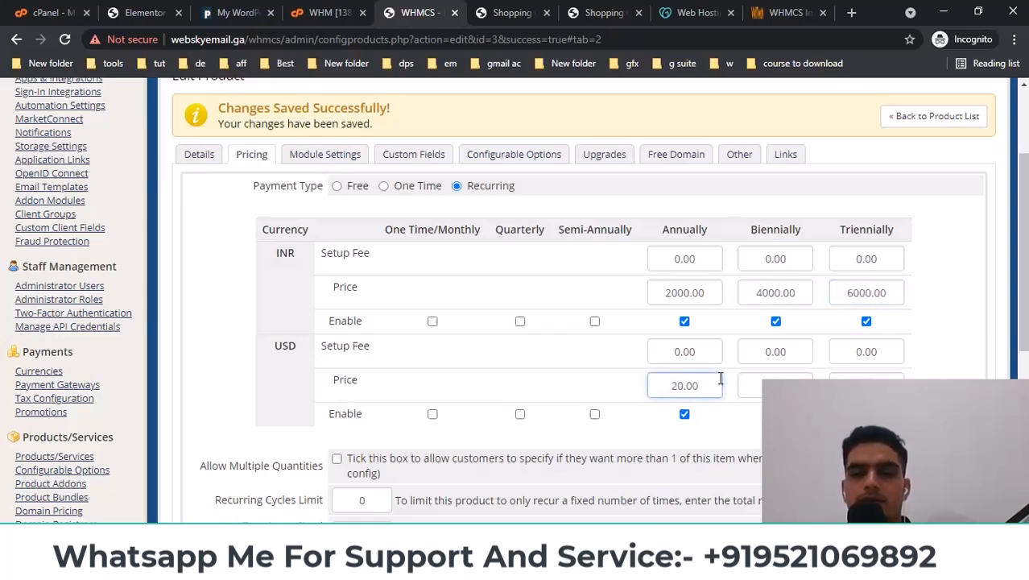
pyautogui.click(765, 385)
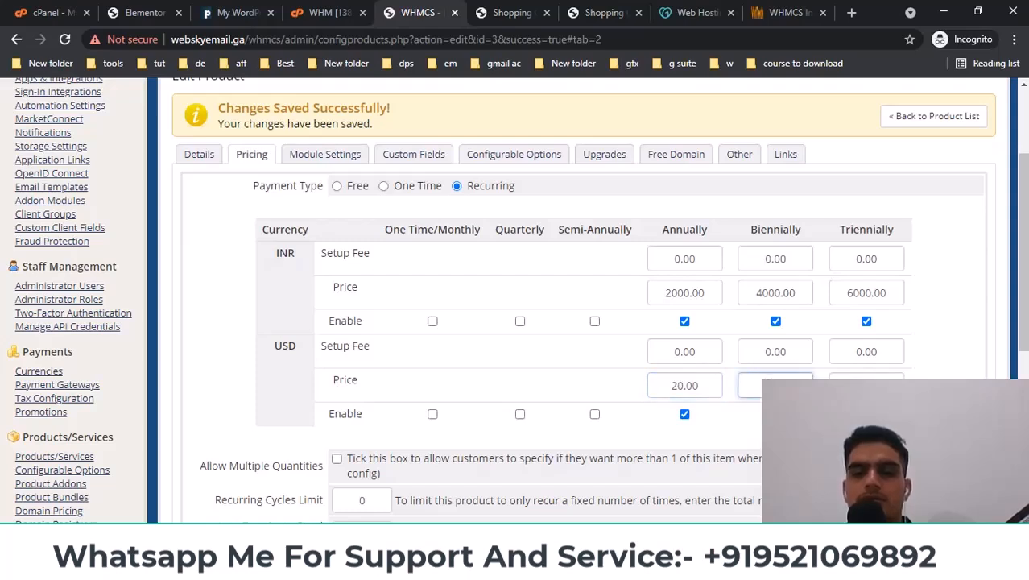
pyautogui.click(852, 378)
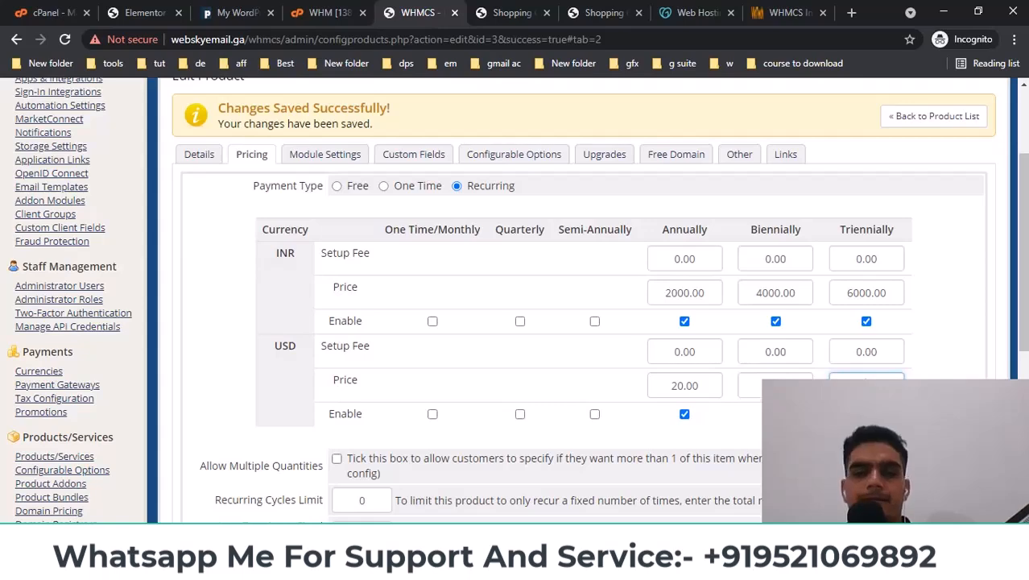
# - Allow multiple quantities for the Economy product and save its pricing
pyautogui.scroll(-3, 516, 340)
pyautogui.click(337, 233)
pyautogui.click(549, 485)
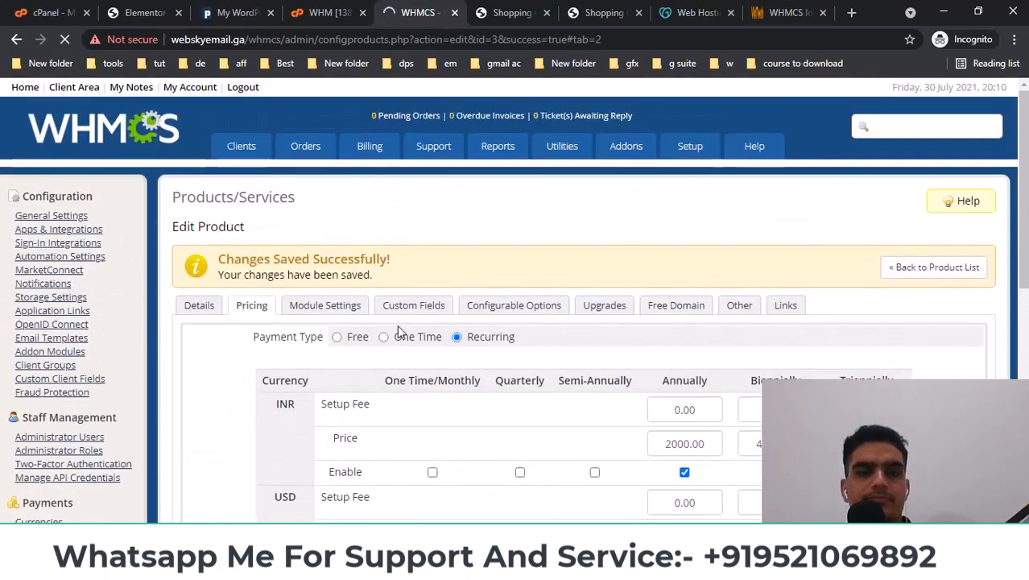
# - Open the Economy product's module settings and check its module and WHM package assignment
pyautogui.scroll(-1, 384, 316)
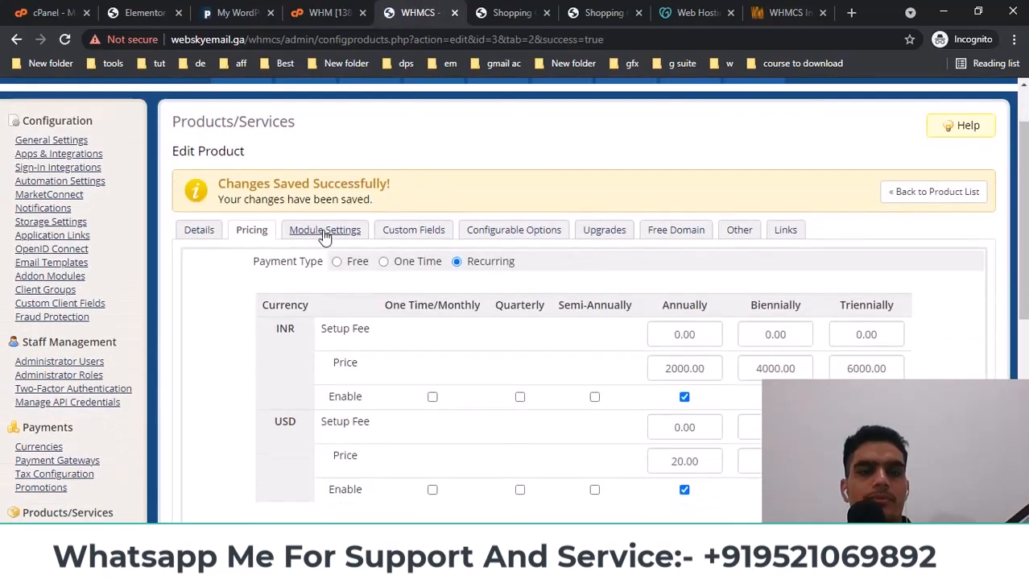
pyautogui.click(325, 231)
pyautogui.scroll(-2, 407, 241)
pyautogui.scroll(1, 406, 242)
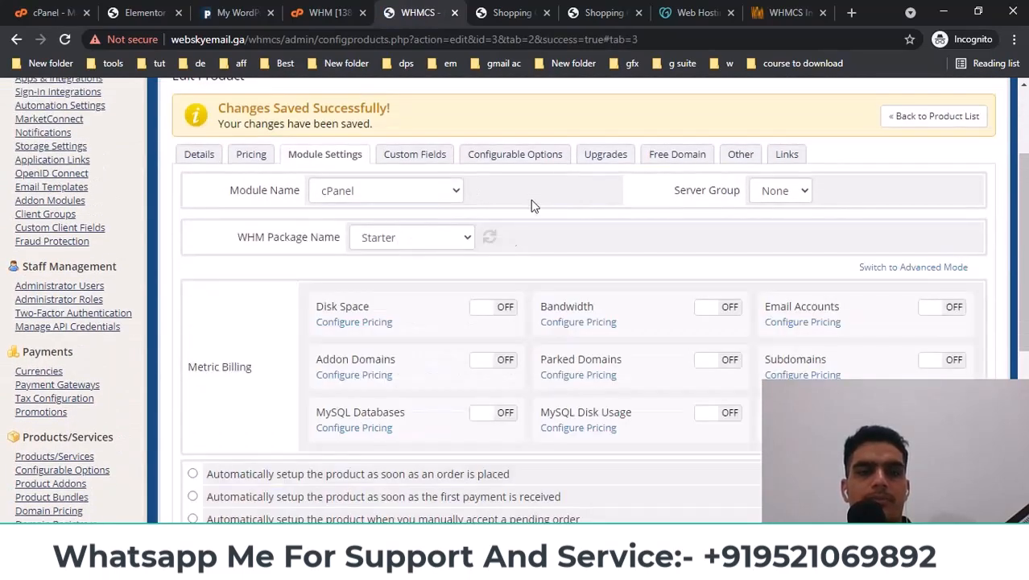
# - Switch to WHM and start adding a new hosting package from its package management area
pyautogui.click(237, 13)
pyautogui.click(331, 12)
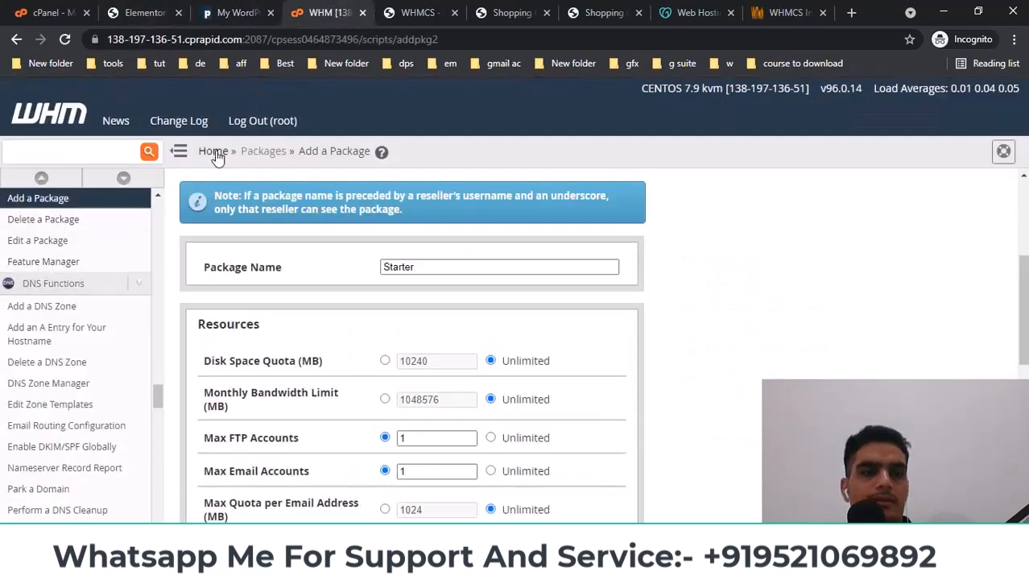
pyautogui.click(256, 158)
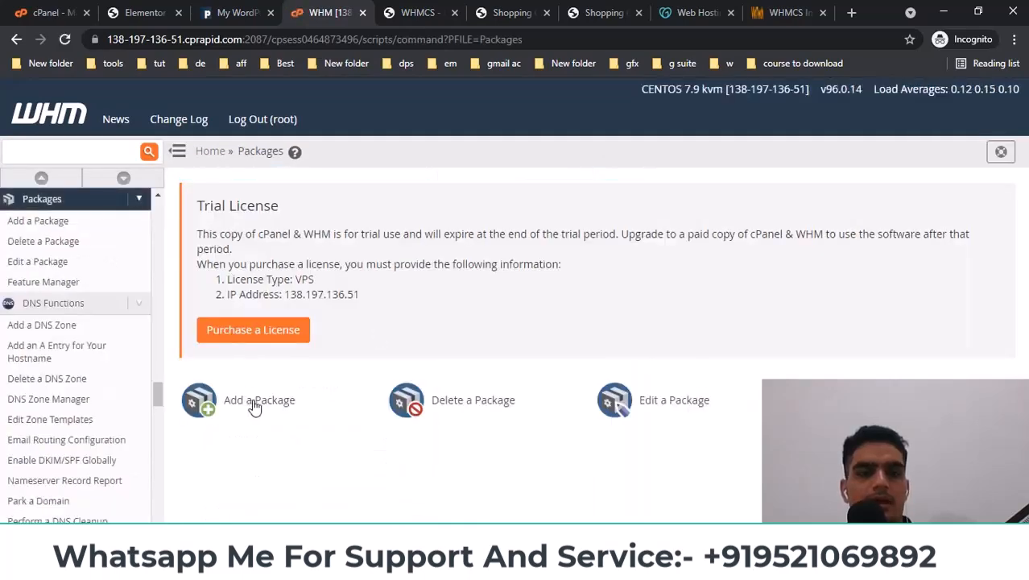
# - Check the second plan's name on the GoDaddy hosting page and name the new WHM package Economy
pyautogui.click(415, 12)
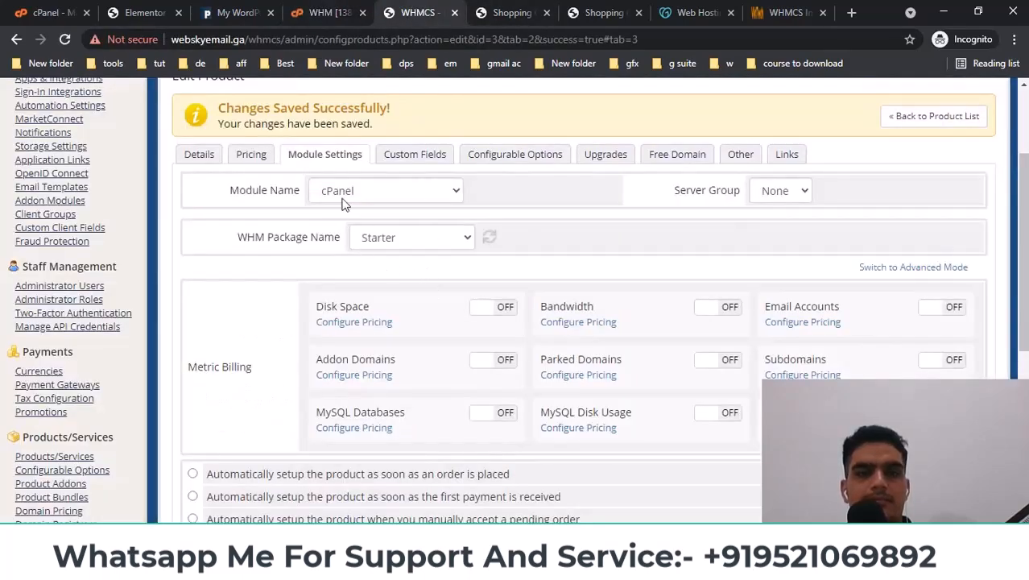
pyautogui.click(706, 12)
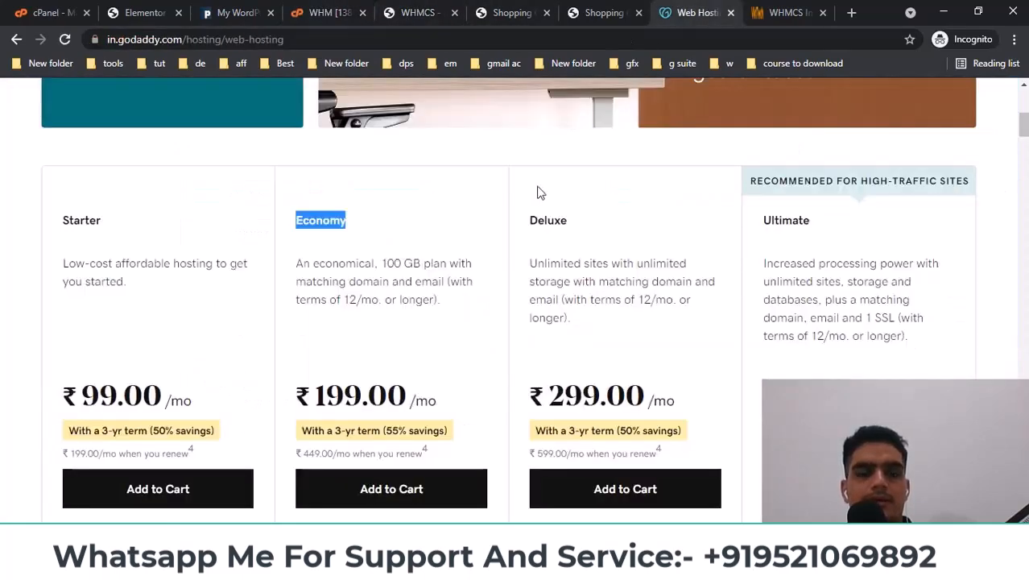
pyautogui.click(292, 12)
pyautogui.scroll(-3, 340, 407)
pyautogui.click(415, 300)
pyautogui.write('Economy')
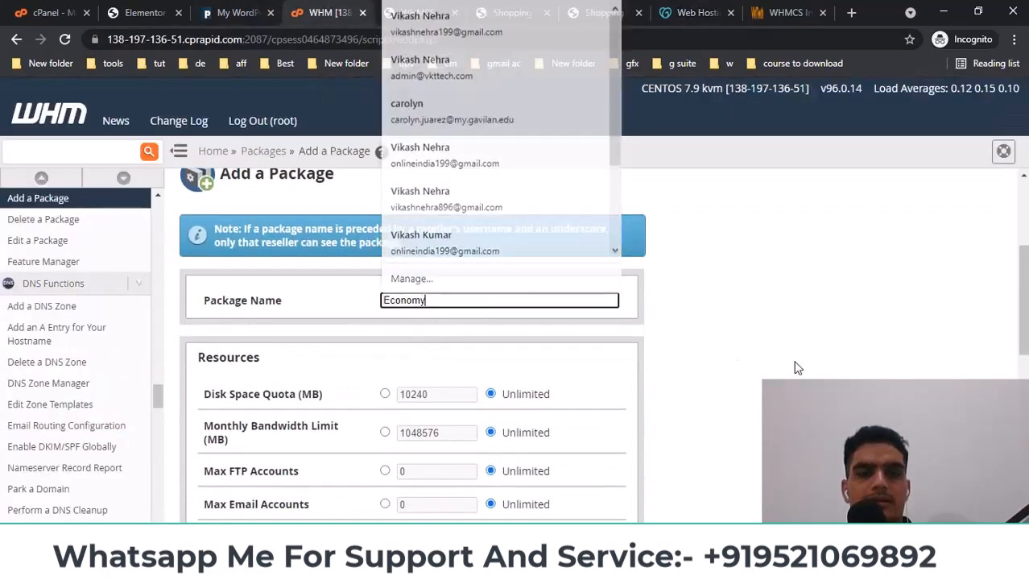
# - Limit the Economy package's disk space quota to 10225 MB and its maximum FTP accounts to 5
pyautogui.scroll(-4, 794, 368)
pyautogui.scroll(3, 428, 276)
pyautogui.click(385, 318)
pyautogui.click(445, 319)
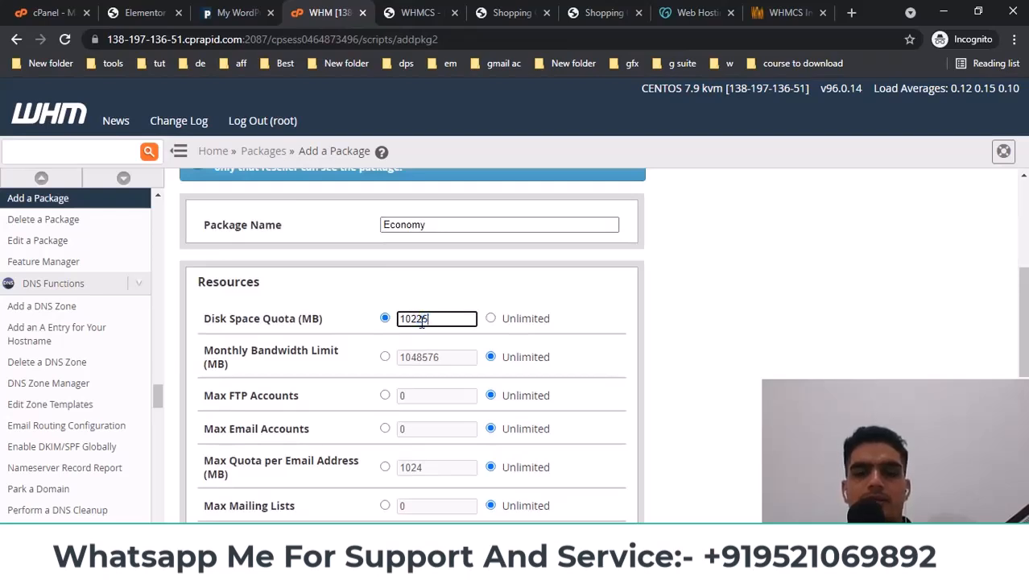
pyautogui.write('25')
pyautogui.scroll(-1, 415, 294)
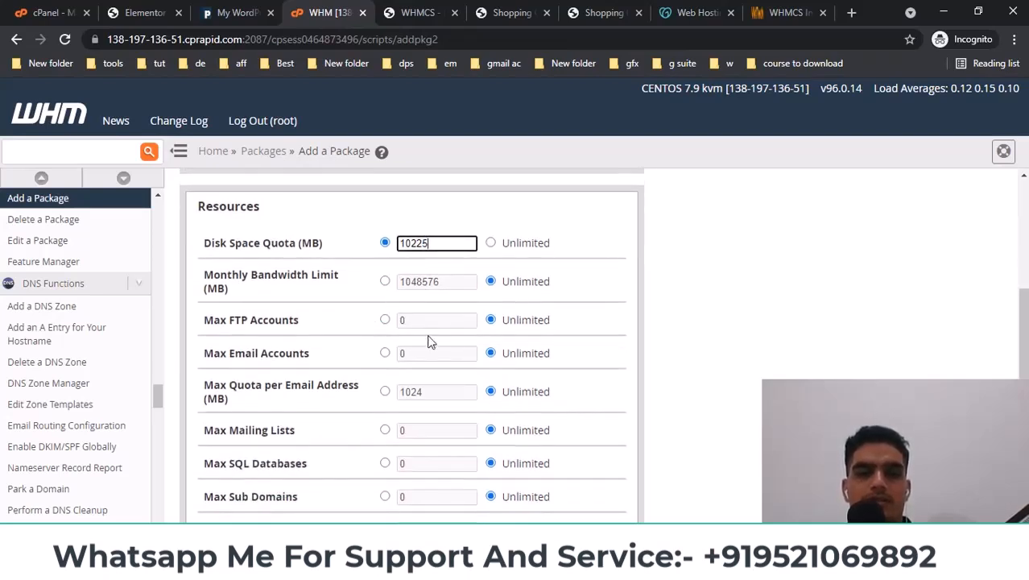
pyautogui.click(384, 320)
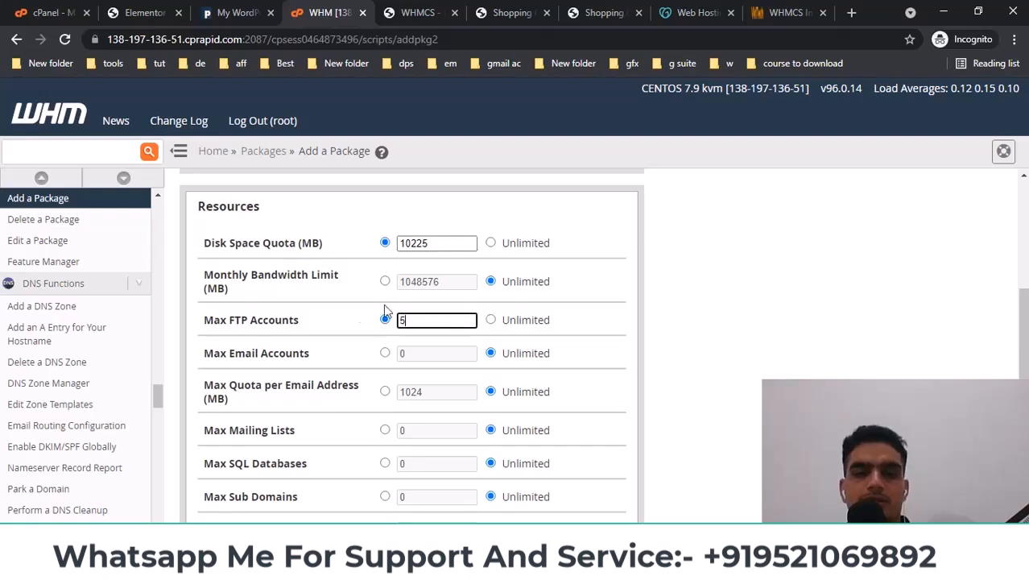
pyautogui.write('5')
# - Limit the package's email accounts, mailing lists, SQL databases and subdomains to 10 each
pyautogui.scroll(-2, 360, 316)
pyautogui.click(385, 202)
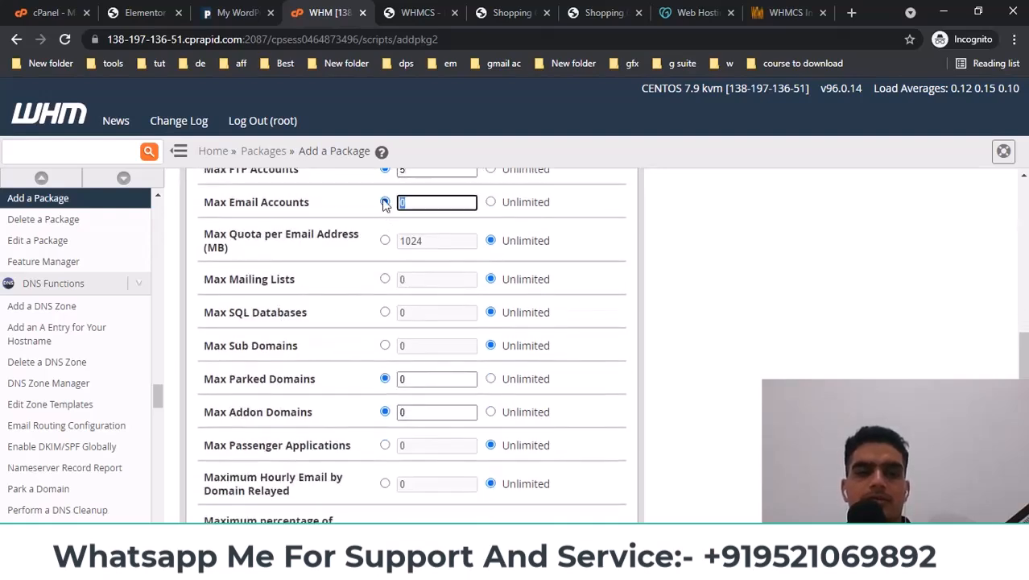
pyautogui.click(384, 279)
pyautogui.write('10')
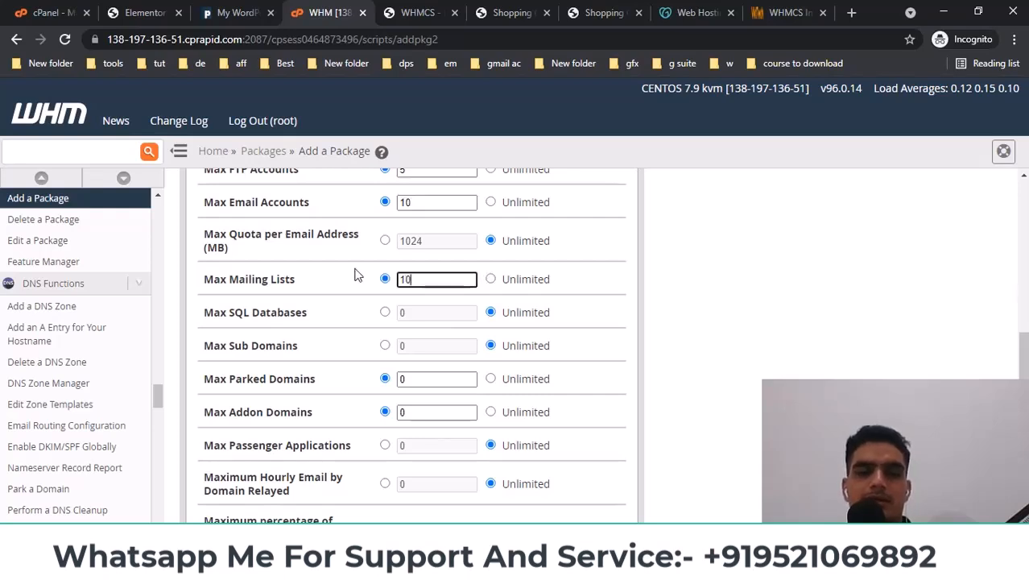
pyautogui.click(385, 313)
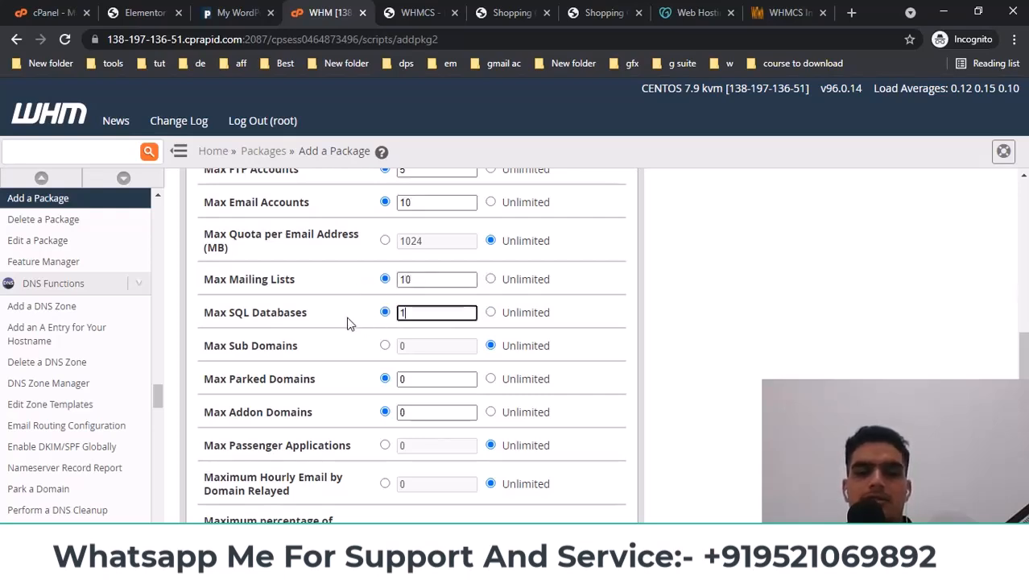
pyautogui.doubleClick(434, 345)
pyautogui.write('10')
pyautogui.scroll(-1, 394, 368)
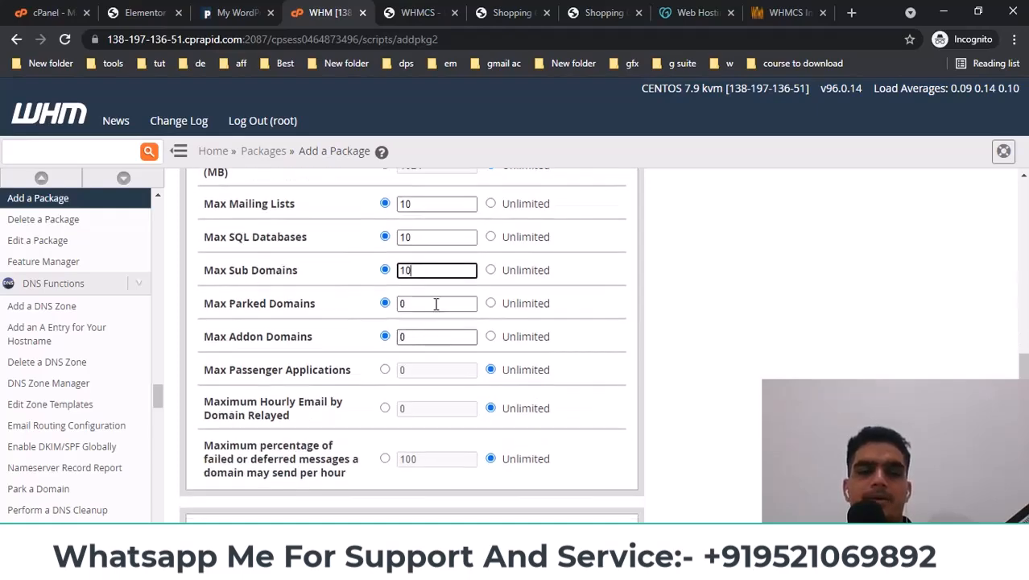
# - Set the maximum addon domains to 2 and add the Economy package
pyautogui.doubleClick(404, 304)
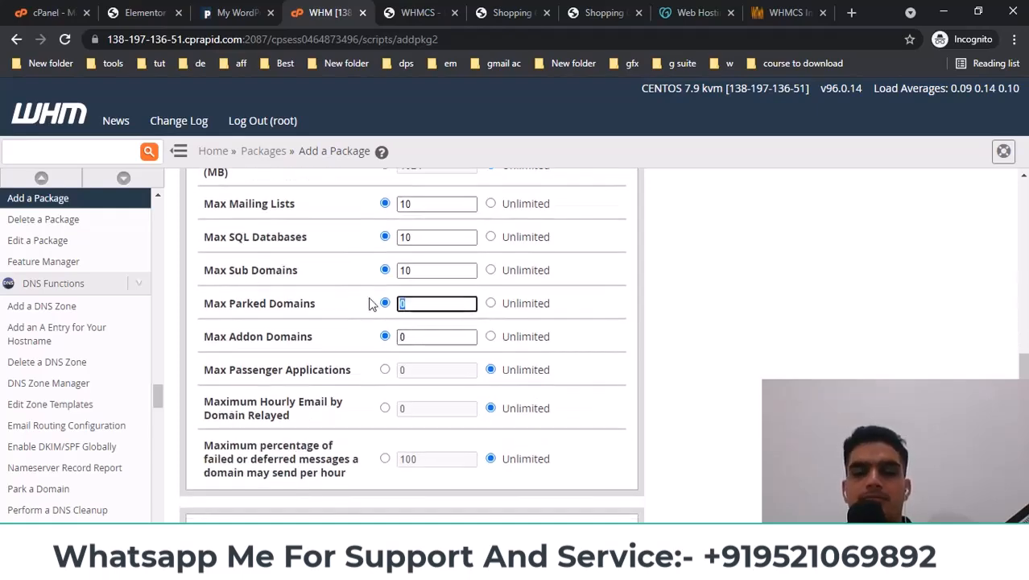
pyautogui.doubleClick(437, 337)
pyautogui.write('2')
pyautogui.scroll(-3, 314, 330)
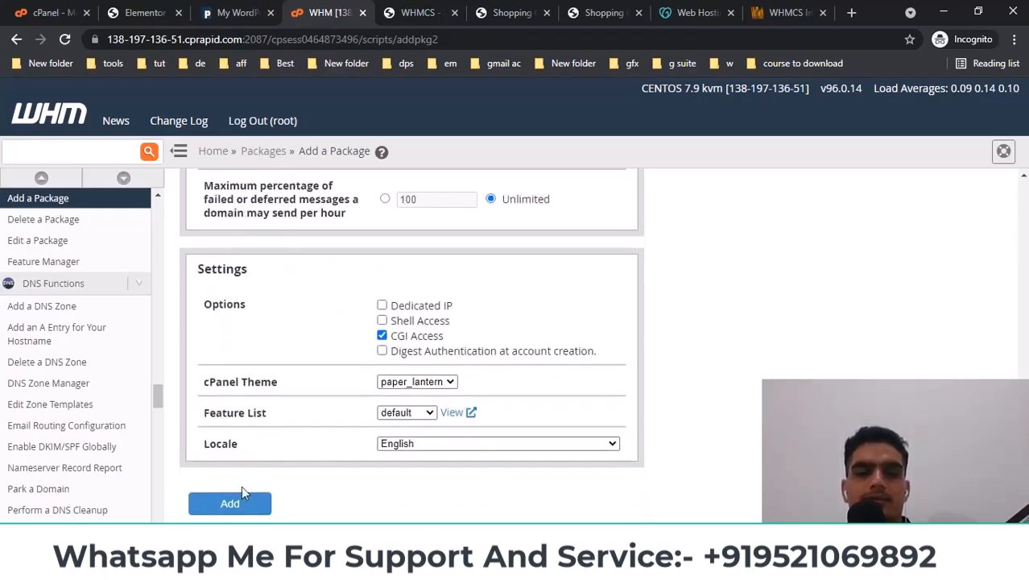
pyautogui.press('Return')
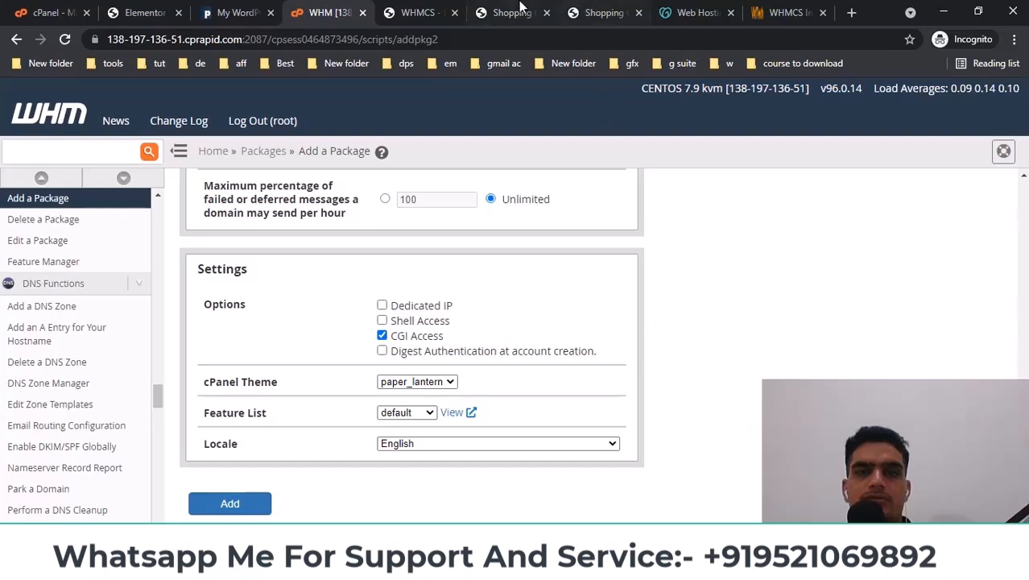
# - In WHMCS, refresh the WHM package list, assign the Economy package to the product and save the changes
pyautogui.click(419, 12)
pyautogui.scroll(-2, 588, 375)
pyautogui.scroll(5, 512, 345)
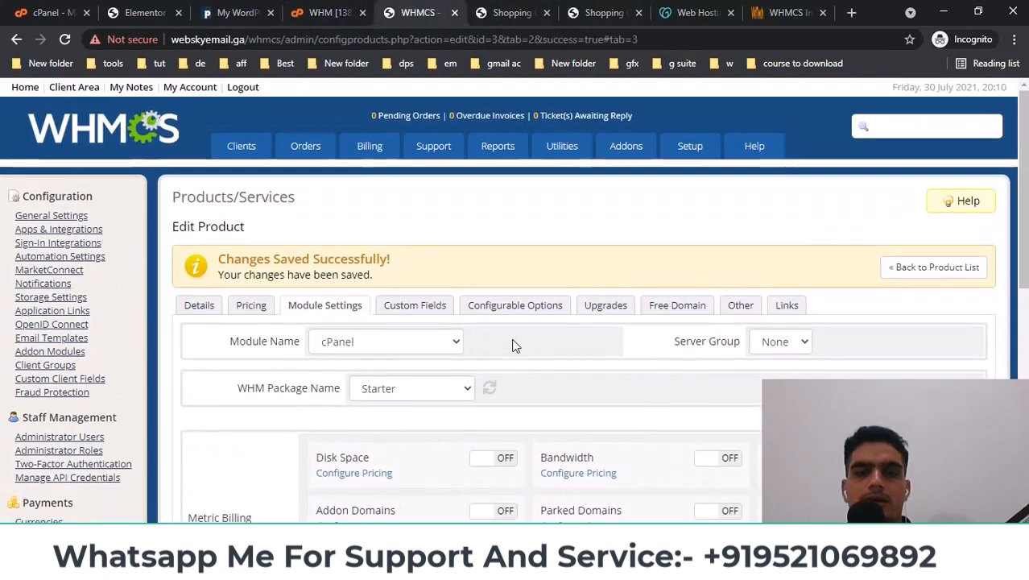
pyautogui.click(488, 388)
pyautogui.click(404, 389)
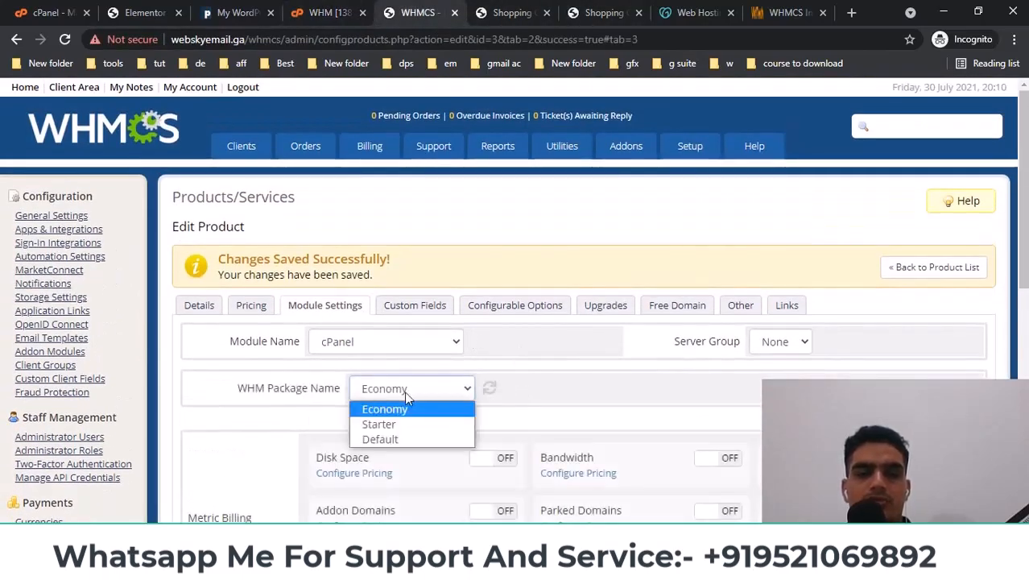
pyautogui.click(385, 409)
pyautogui.scroll(-3, 337, 252)
pyautogui.scroll(4, 457, 338)
pyautogui.scroll(-4, 493, 345)
pyautogui.click(530, 513)
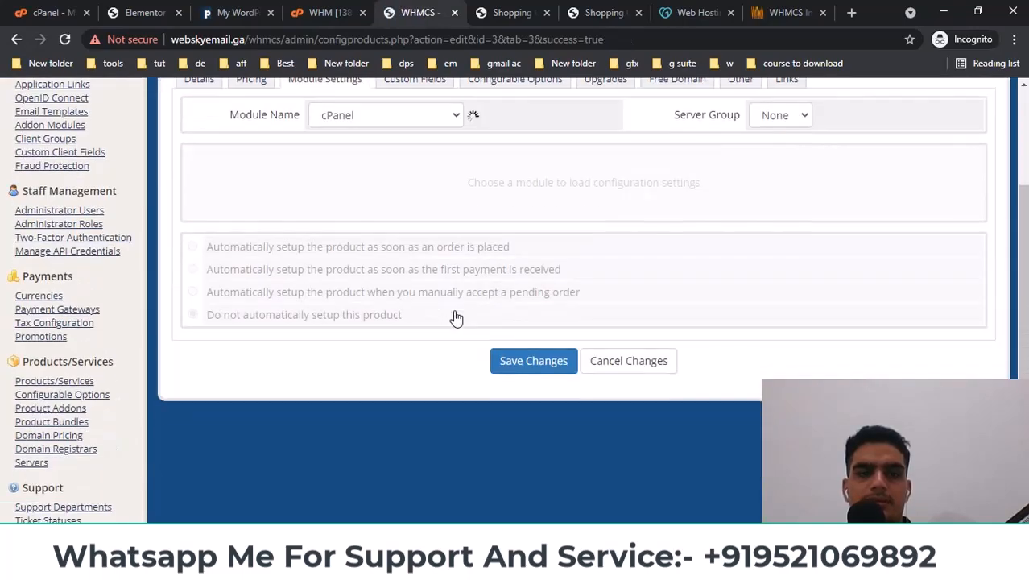
# - Set the product to be set up automatically once the first payment is received and save the changes
pyautogui.scroll(-2, 456, 316)
pyautogui.scroll(-3, 456, 314)
pyautogui.click(218, 201)
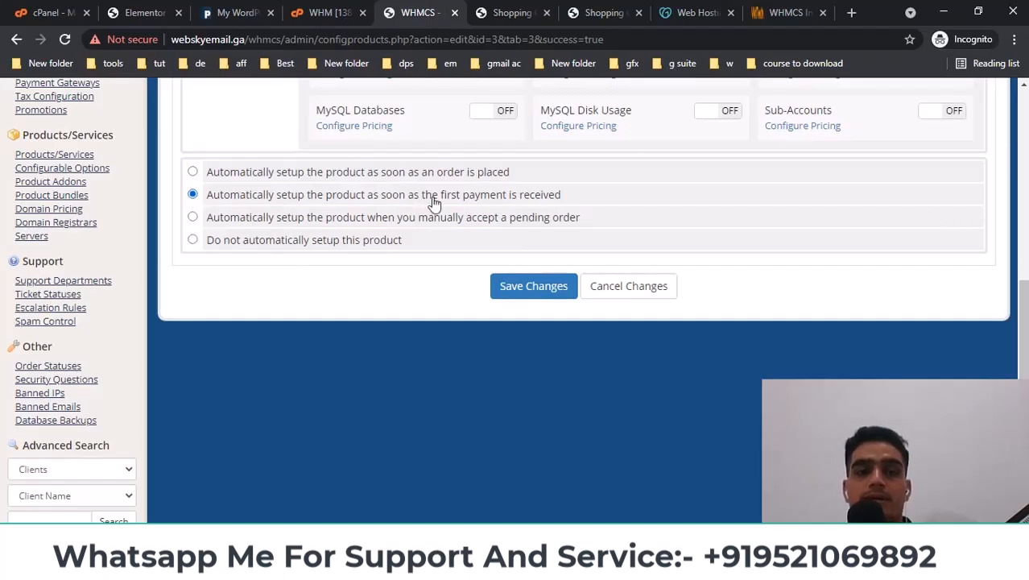
pyautogui.click(538, 288)
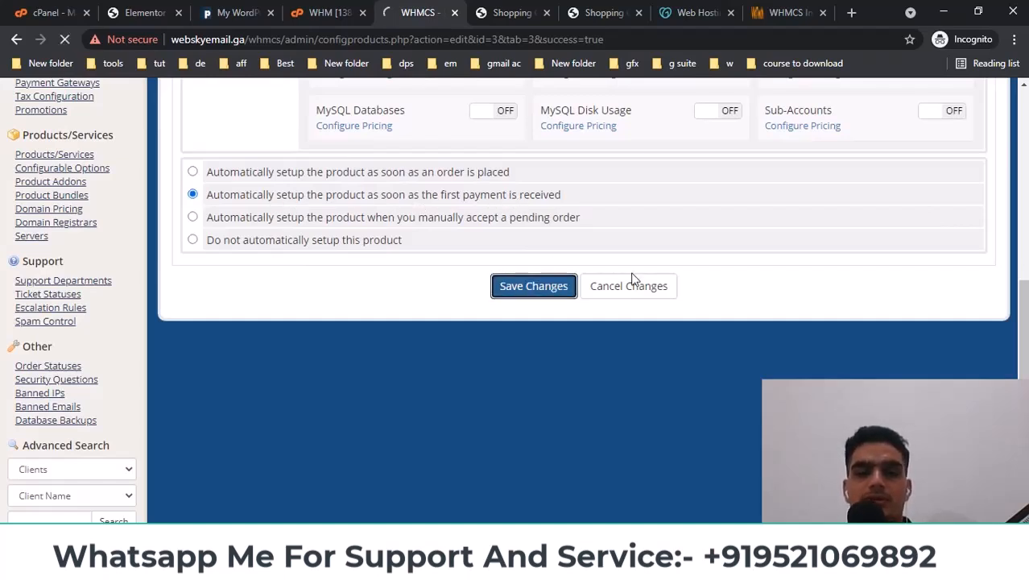
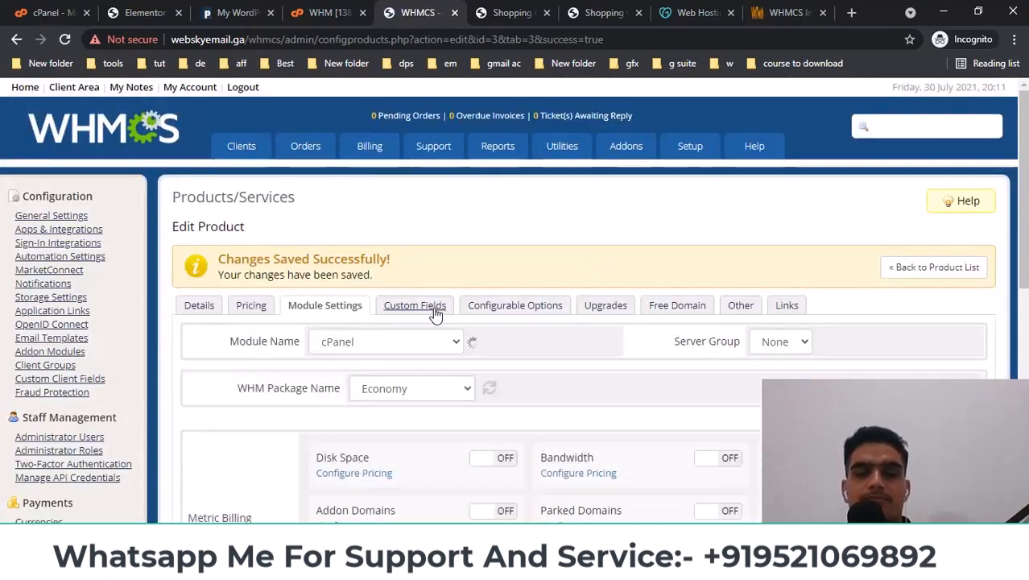
# - Copy the Economy product's direct shopping cart link
pyautogui.click(436, 313)
pyautogui.click(546, 311)
pyautogui.click(677, 306)
pyautogui.click(740, 306)
pyautogui.click(786, 306)
pyautogui.scroll(-3, 536, 162)
pyautogui.tripleClick(531, 191)
pyautogui.rightClick(536, 192)
pyautogui.click(562, 202)
# - In the Elementor page editor, paste the copied cart link as the Economy price table's footer button link
pyautogui.click(327, 12)
pyautogui.click(222, 7)
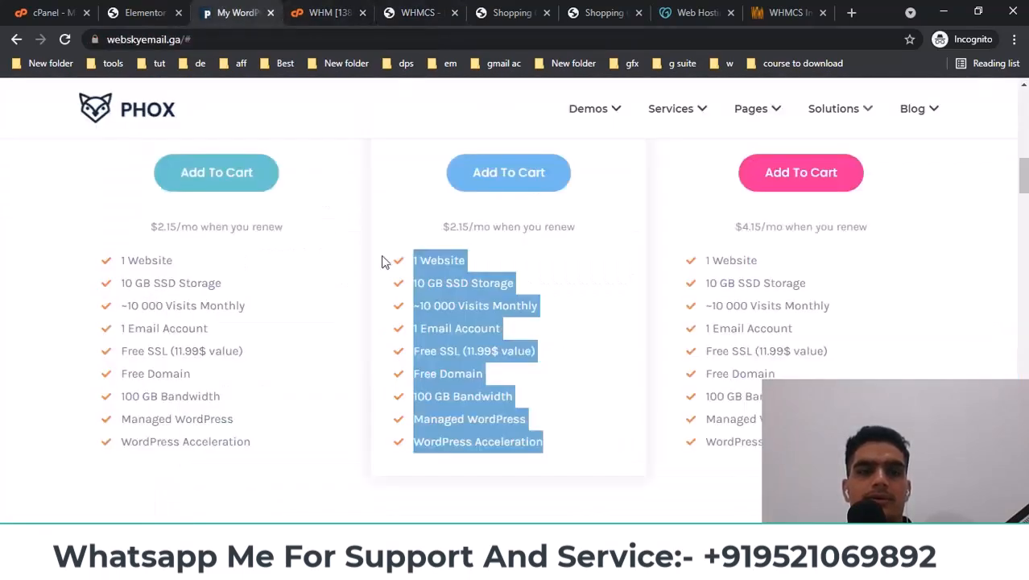
pyautogui.scroll(3, 213, 184)
pyautogui.click(144, 12)
pyautogui.click(620, 308)
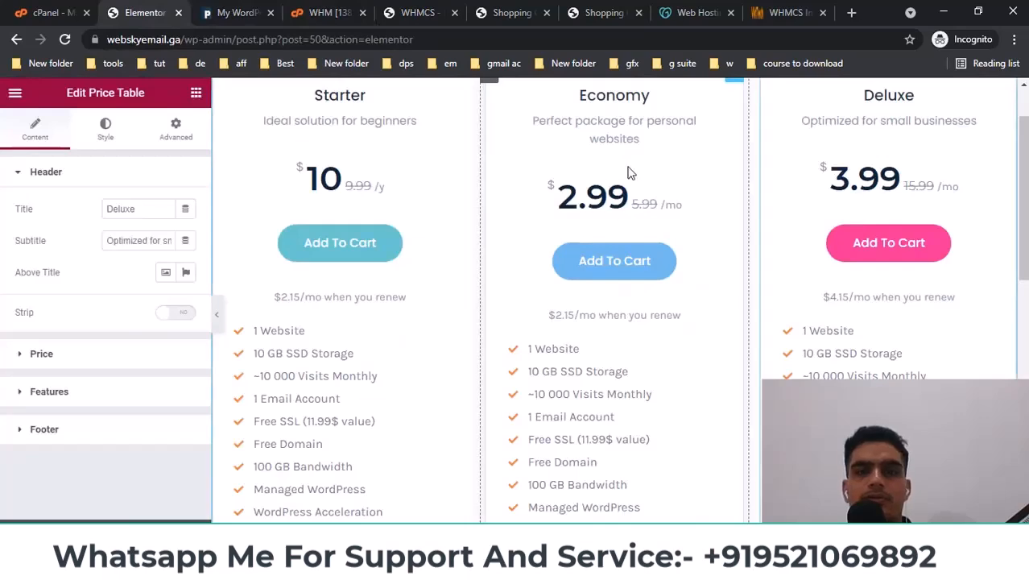
pyautogui.click(48, 435)
pyautogui.moveTo(33, 401); pyautogui.dragTo(3, 403)
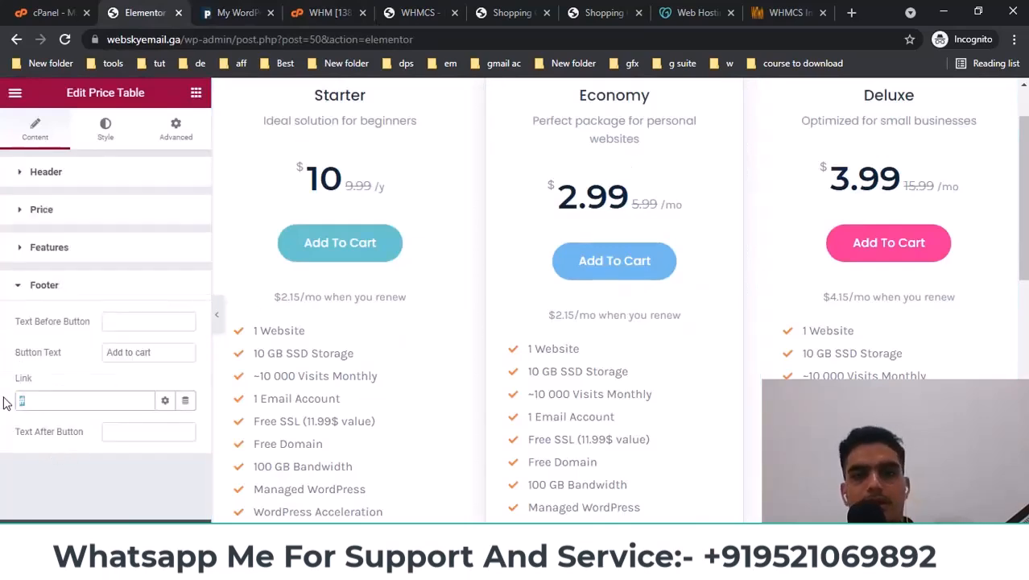
pyautogui.click(74, 173)
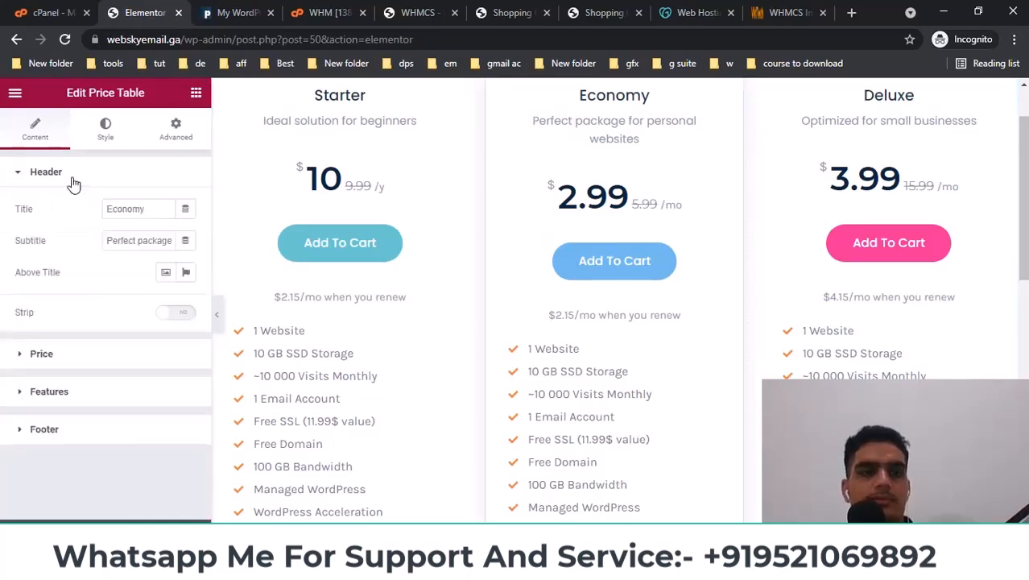
pyautogui.click(71, 428)
pyautogui.moveTo(49, 405); pyautogui.dragTo(7, 407)
pyautogui.hotkey('ctrl', 'v')
pyautogui.click(106, 457)
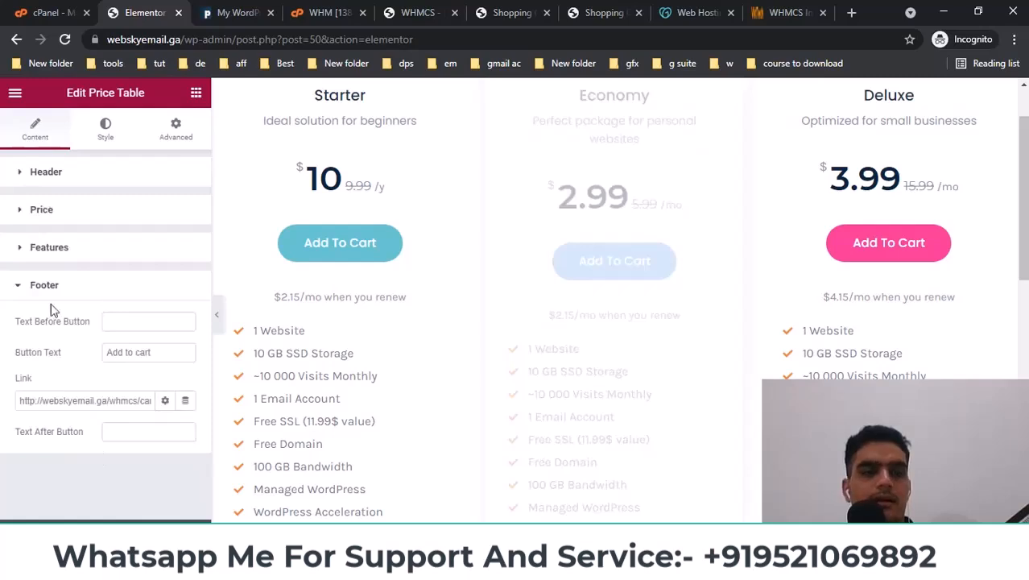
# - Set the Economy price table's suffix to /y and its price to 20
pyautogui.click(57, 171)
pyautogui.click(91, 353)
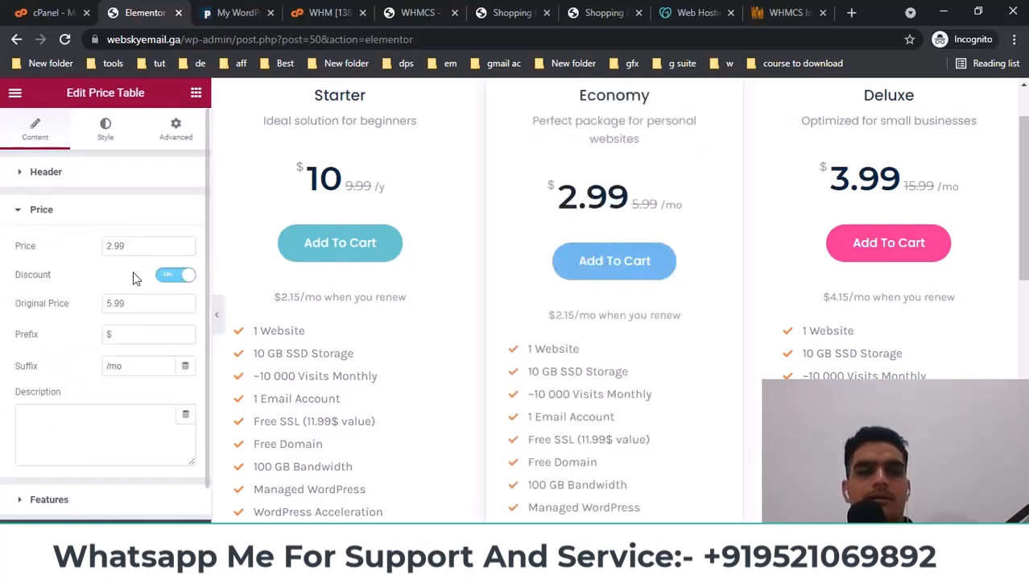
pyautogui.click(121, 368)
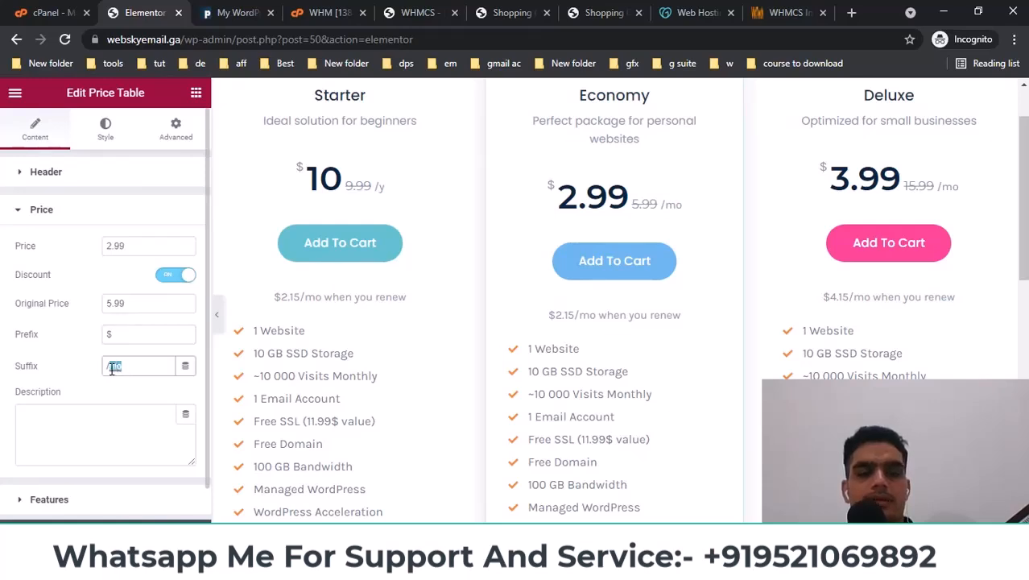
pyautogui.write('y')
pyautogui.moveTo(139, 246); pyautogui.dragTo(50, 254)
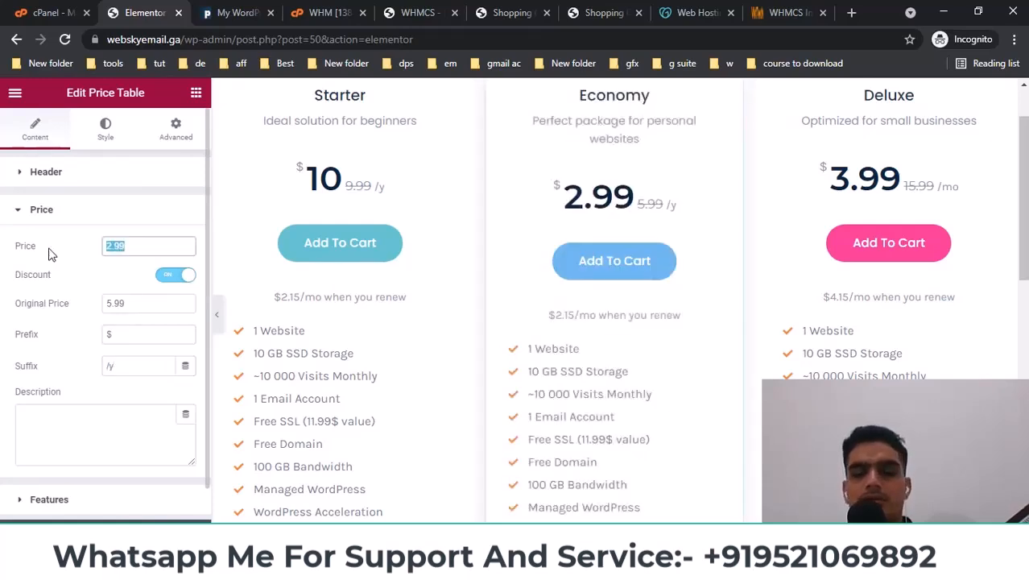
pyautogui.write('20')
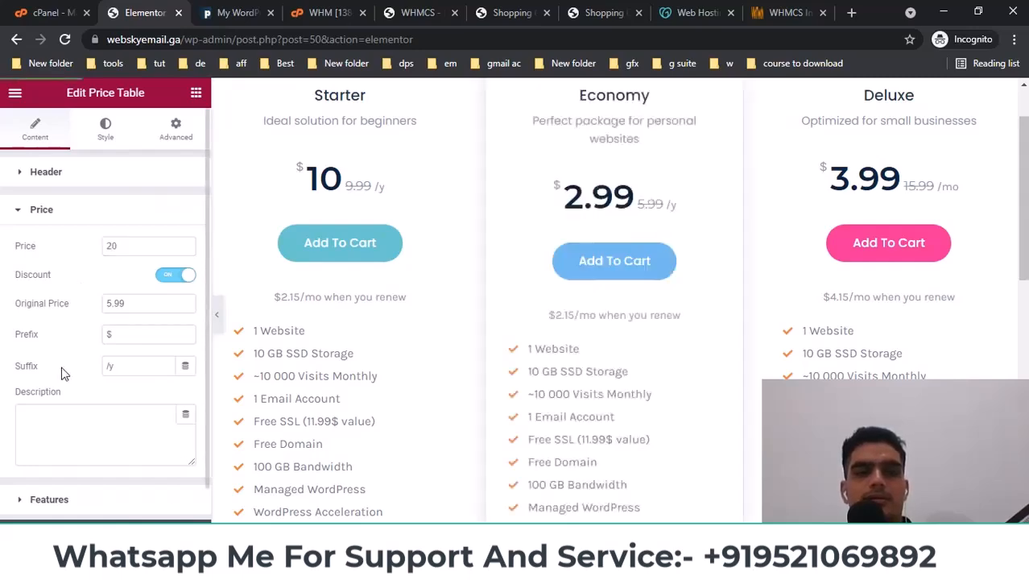
# - Switch back to WHMCS and return from the Economy product to the product list
pyautogui.click(415, 12)
pyautogui.click(368, 6)
pyautogui.click(415, 12)
pyautogui.scroll(3, 450, 310)
pyautogui.click(926, 268)
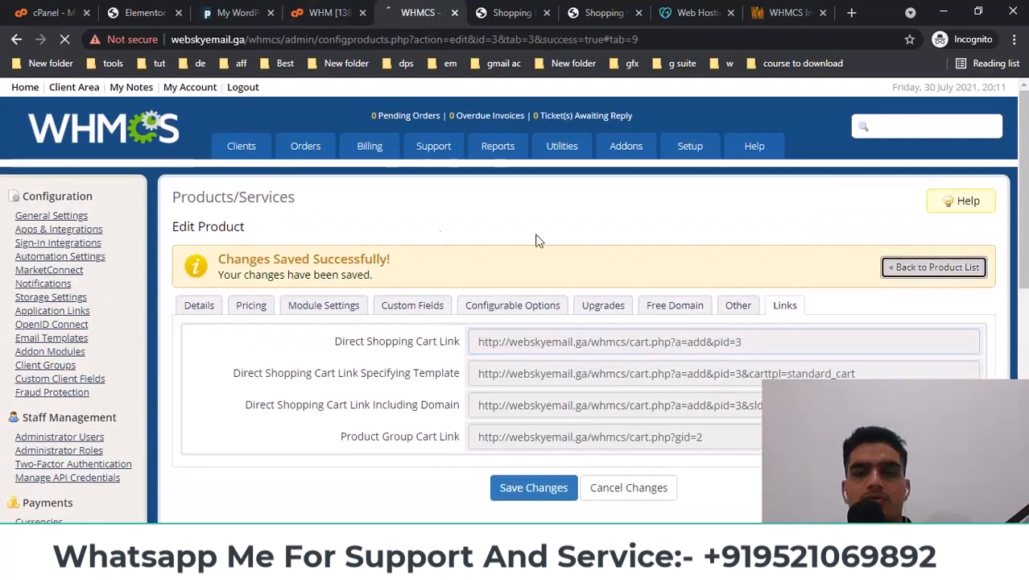
# - Create a new Shared Hosting product named Deluxe, after the GoDaddy plan, using the cPanel module
pyautogui.click(692, 12)
pyautogui.doubleClick(548, 221)
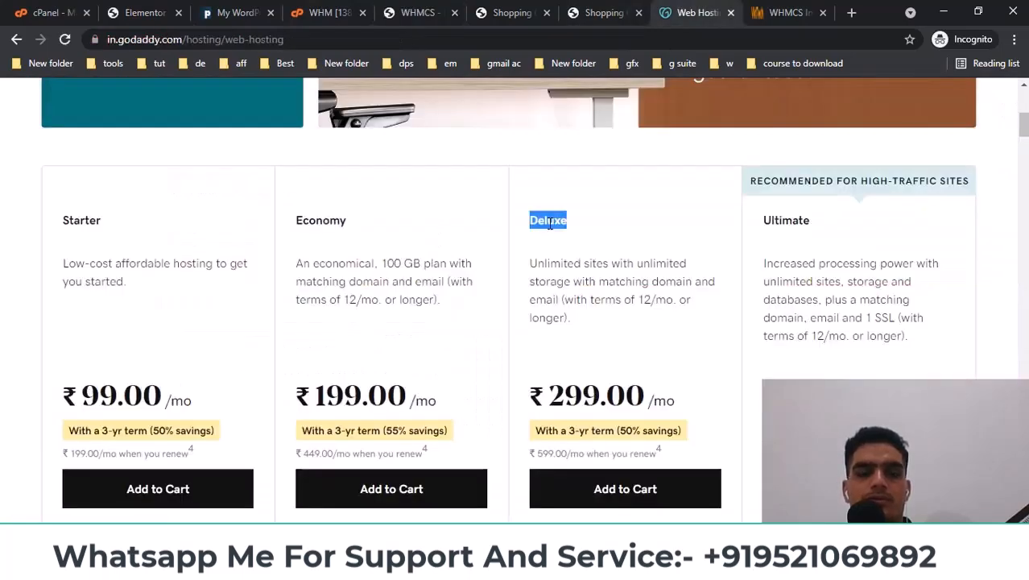
pyautogui.click(415, 12)
pyautogui.scroll(-2, 366, 346)
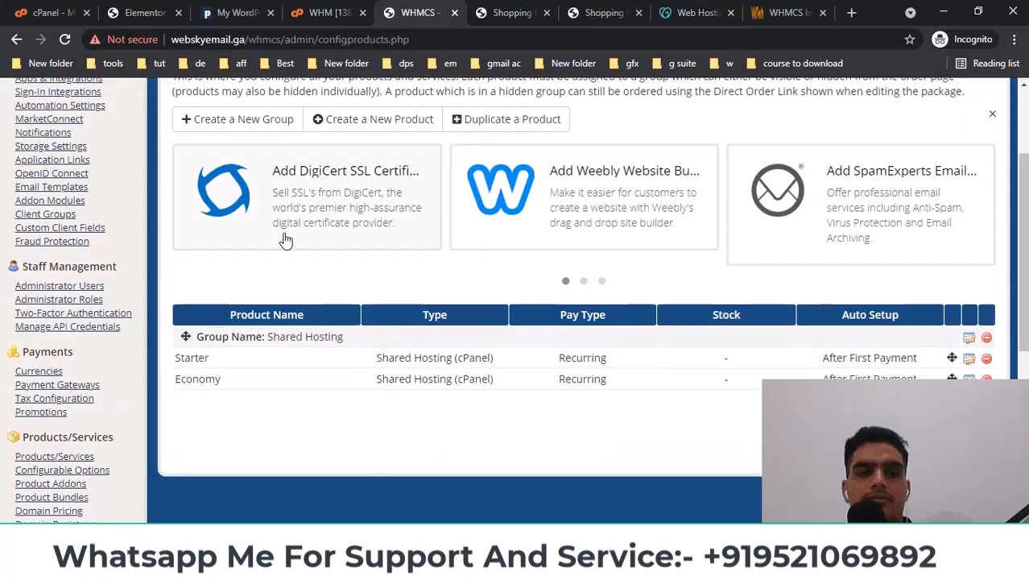
pyautogui.click(385, 121)
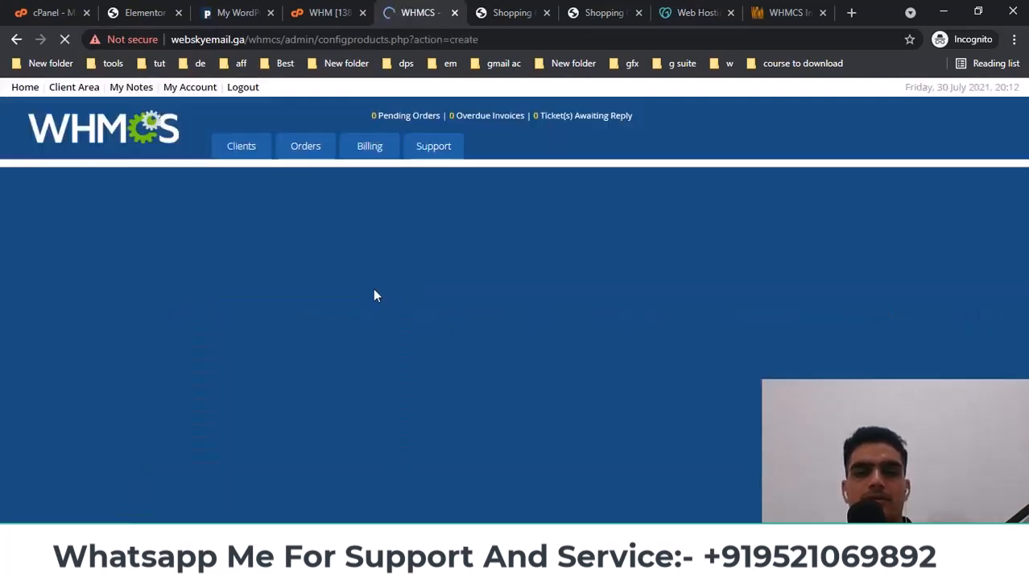
pyautogui.scroll(-4, 374, 295)
pyautogui.write('Deluxe')
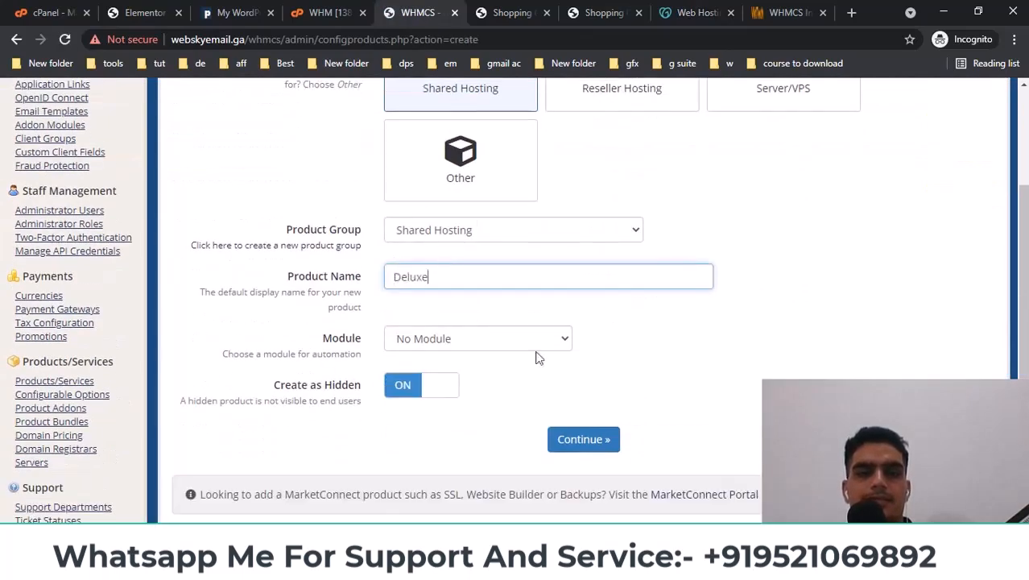
pyautogui.click(437, 340)
pyautogui.click(441, 67)
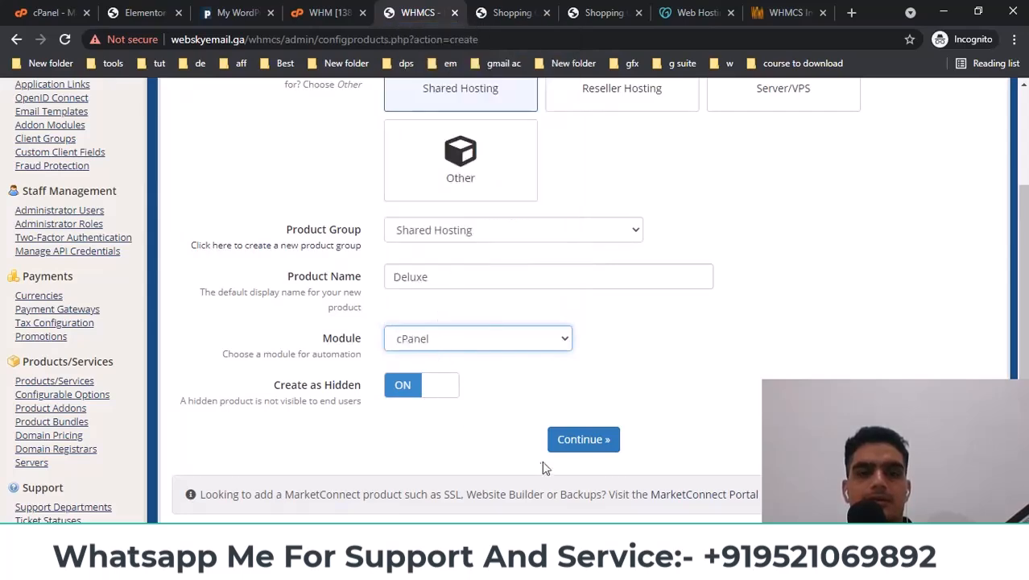
pyautogui.click(567, 442)
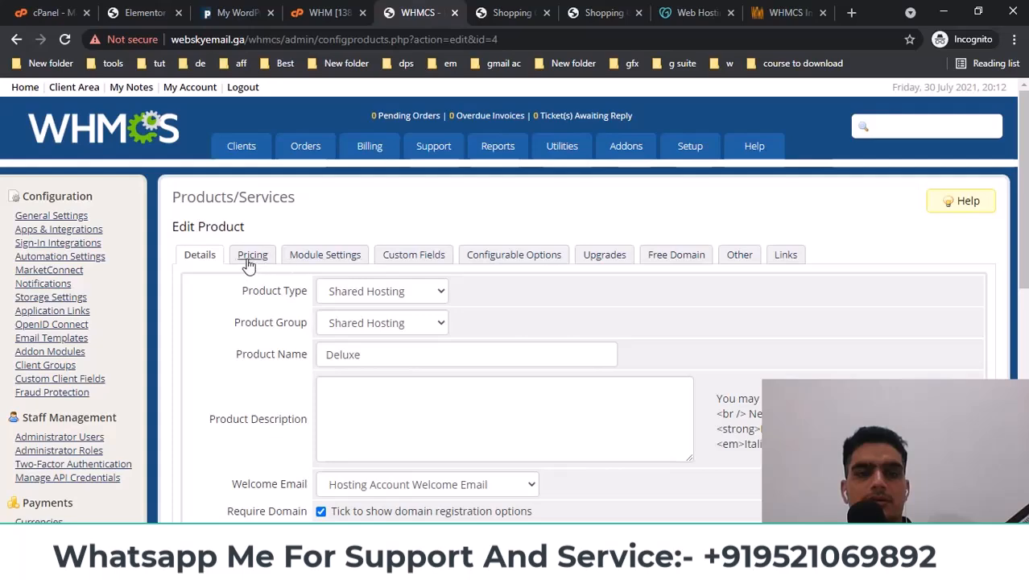
# - Copy the Deluxe plan's feature list from the website's pricing section into the Deluxe product description
pyautogui.scroll(-3, 274, 322)
pyautogui.click(364, 232)
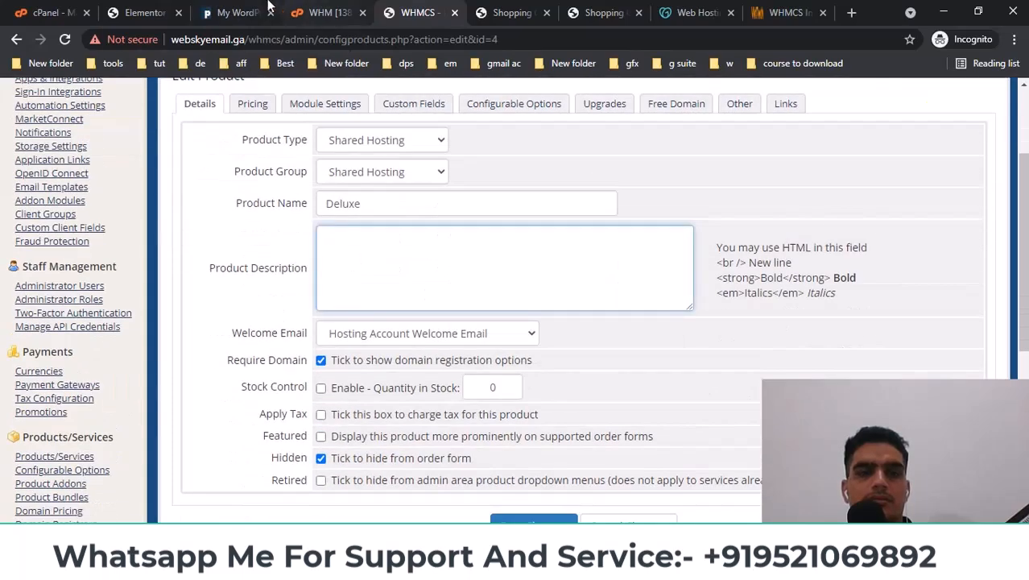
pyautogui.click(236, 12)
pyautogui.scroll(-3, 707, 399)
pyautogui.moveTo(688, 268); pyautogui.dragTo(765, 444)
pyautogui.click(417, 12)
pyautogui.click(326, 12)
pyautogui.click(417, 12)
pyautogui.click(401, 265)
pyautogui.hotkey('ctrl', 'v')
pyautogui.scroll(3, 539, 286)
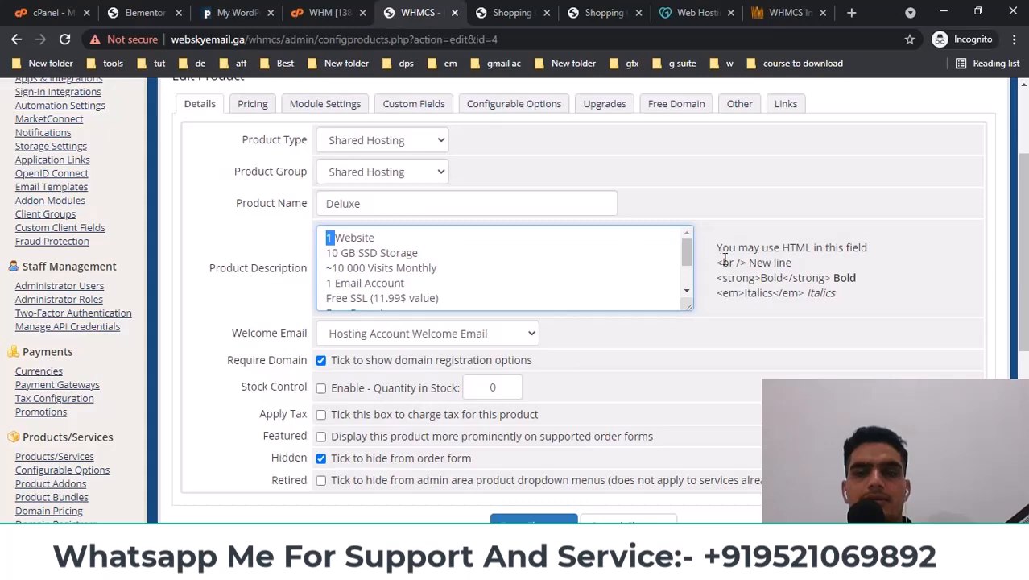
# - Append the <br /> line-break tag to the feature lines in the product description, from 1 Website through Managed WordPress
pyautogui.moveTo(717, 266); pyautogui.dragTo(742, 265)
pyautogui.hotkey('ctrl', 'c')
pyautogui.click(421, 239)
pyautogui.hotkey('ctrl', 'v')
pyautogui.click(456, 253)
pyautogui.hotkey('ctrl', 'v')
pyautogui.click(463, 269)
pyautogui.hotkey('ctrl', 'v')
pyautogui.click(448, 286)
pyautogui.hotkey('ctrl', 'v')
pyautogui.click(459, 298)
pyautogui.hotkey('ctrl', 'v')
pyautogui.scroll(-2, 458, 270)
pyautogui.hotkey('ctrl', 'v')
pyautogui.click(448, 269)
pyautogui.hotkey('ctrl', 'v')
pyautogui.click(459, 284)
pyautogui.hotkey('ctrl', 'v')
pyautogui.hotkey('ctrl', 'v')
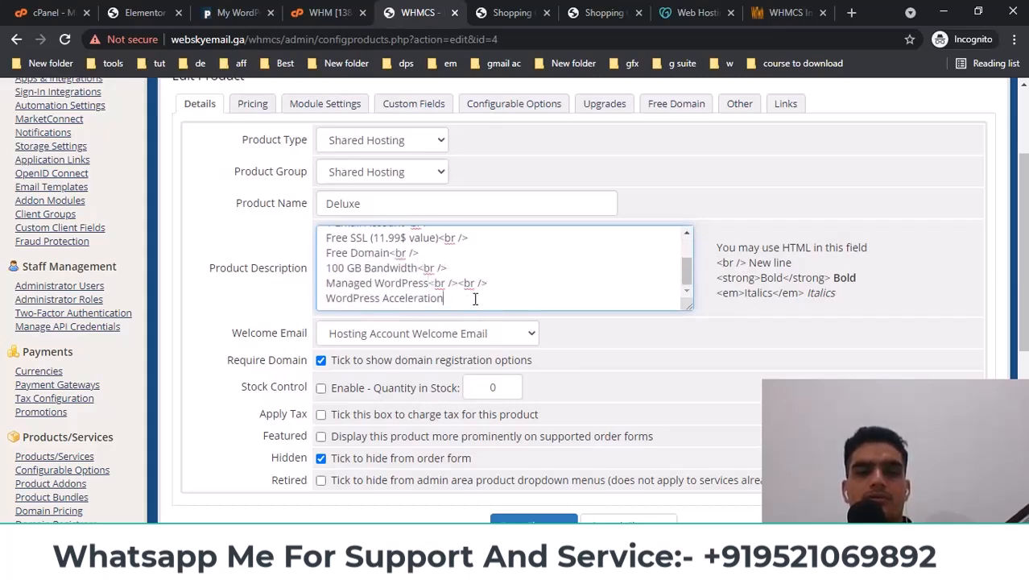
# - Delete the duplicate <br /> tag after Managed WordPress, and save the Deluxe product as featured and no longer hidden
pyautogui.keyDown('shift'); pyautogui.click(457, 283); pyautogui.keyUp('shift')
pyautogui.press('BackSpace')
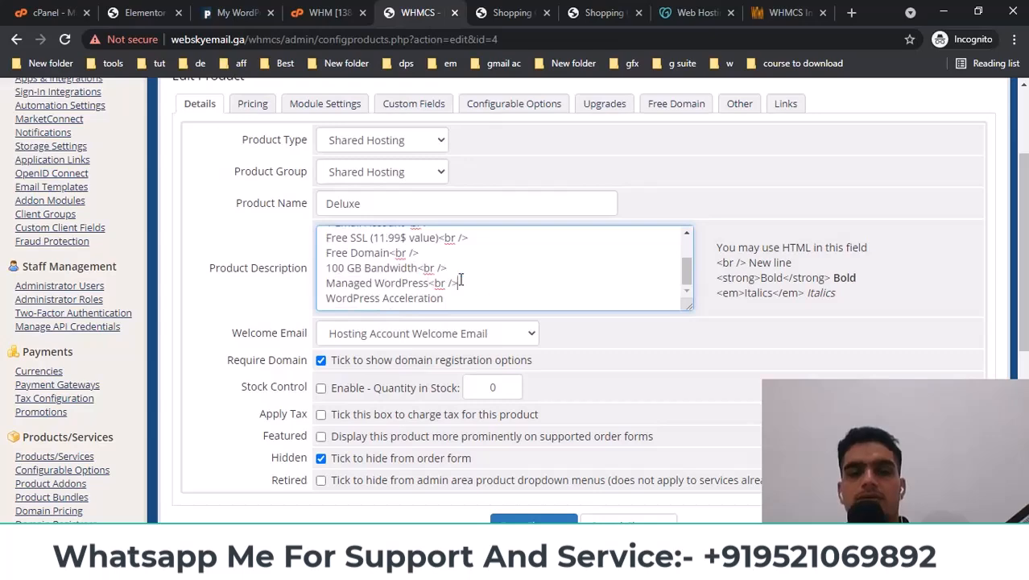
pyautogui.click(321, 457)
pyautogui.click(322, 435)
pyautogui.scroll(1, 491, 399)
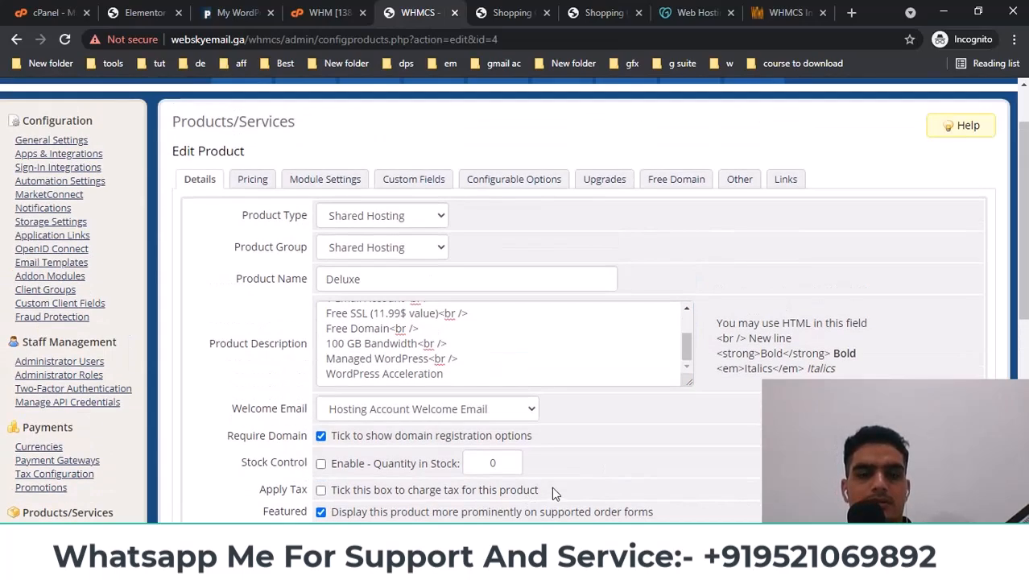
pyautogui.scroll(-3, 515, 407)
pyautogui.click(523, 382)
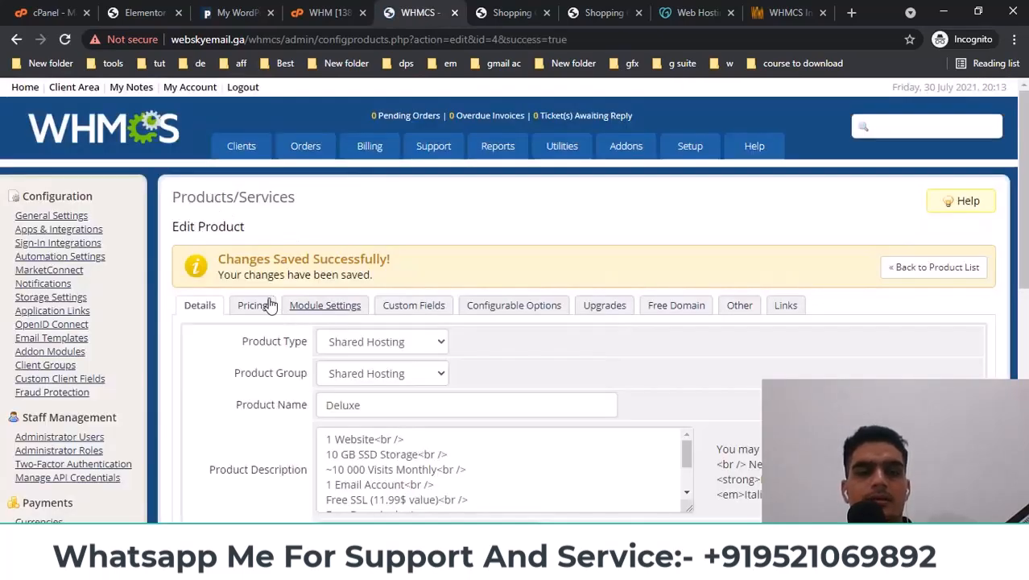
# - Make Deluxe a recurring product and enable only annual, biennial and triennial billing in both INR and USD
pyautogui.click(253, 301)
pyautogui.click(457, 186)
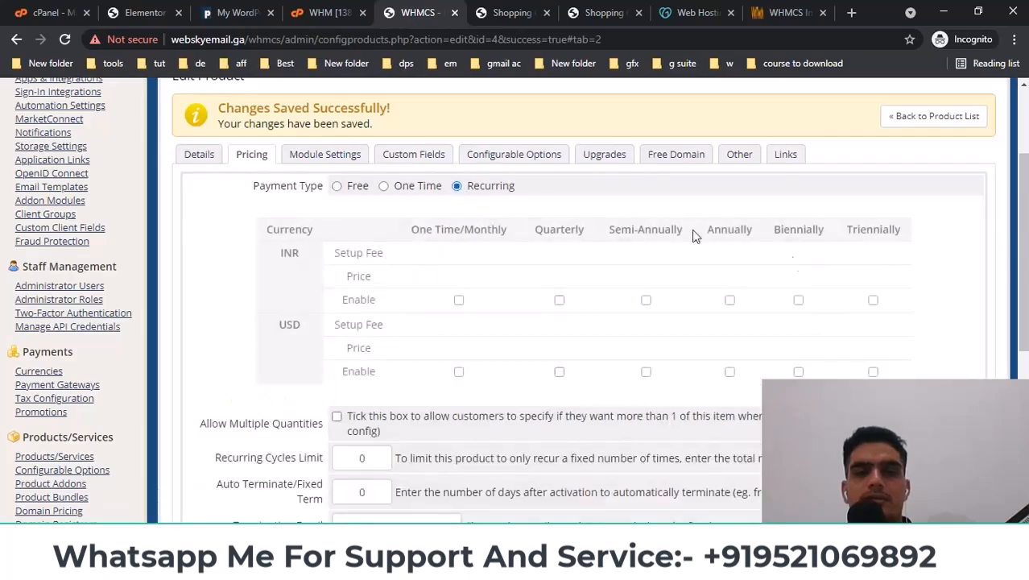
pyautogui.scroll(-1, 563, 206)
pyautogui.click(646, 225)
pyautogui.click(646, 315)
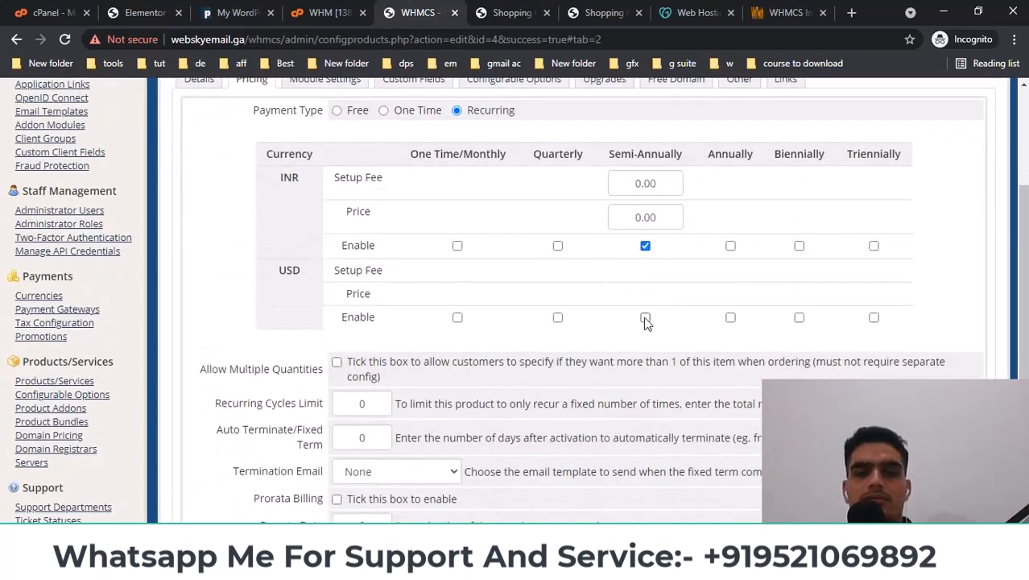
pyautogui.click(730, 244)
pyautogui.click(722, 338)
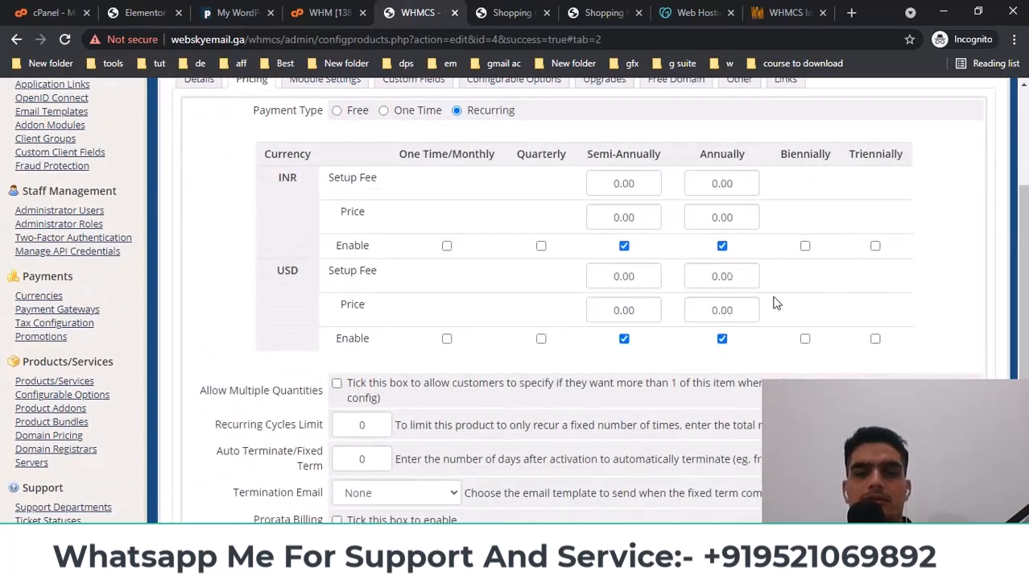
pyautogui.click(805, 245)
pyautogui.click(795, 339)
pyautogui.click(608, 244)
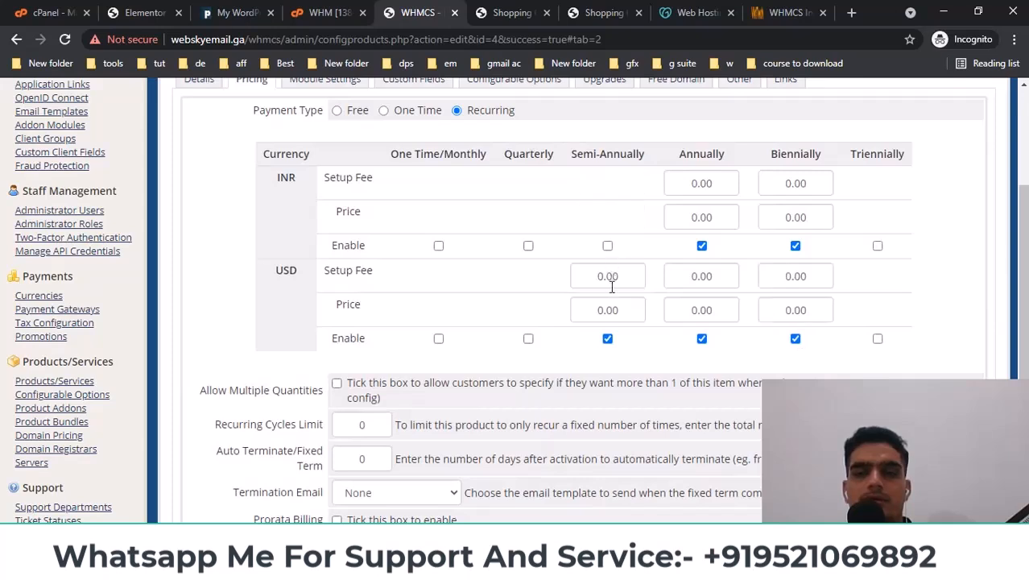
pyautogui.click(608, 339)
pyautogui.click(877, 246)
pyautogui.click(866, 338)
# - Set the INR prices to 3000 annually, 6000 biennially and 9000 triennially
pyautogui.moveTo(677, 217); pyautogui.dragTo(684, 205)
pyautogui.write('3000')
pyautogui.moveTo(762, 219); pyautogui.dragTo(770, 221)
pyautogui.write('6000')
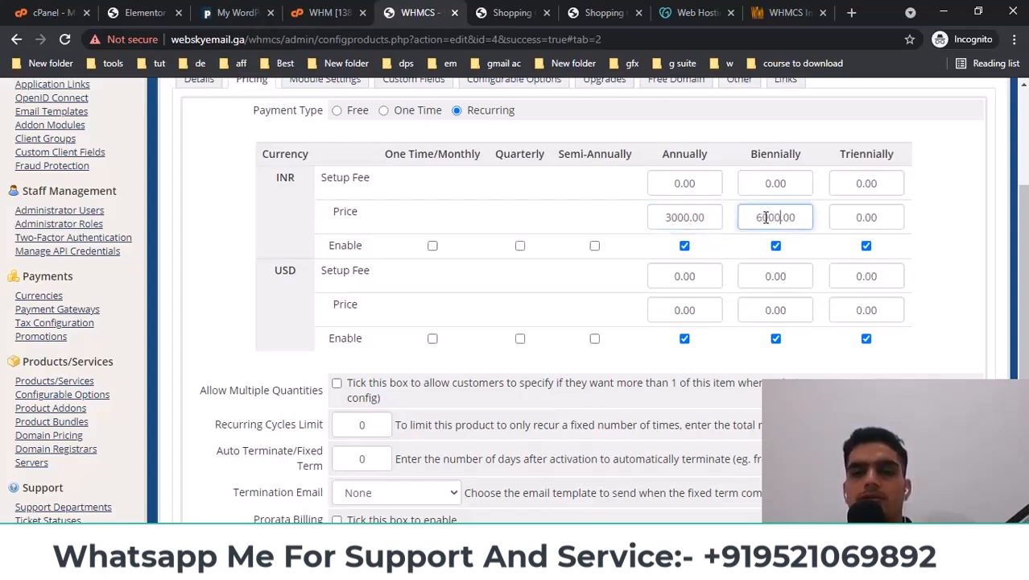
pyautogui.moveTo(856, 217); pyautogui.dragTo(861, 218)
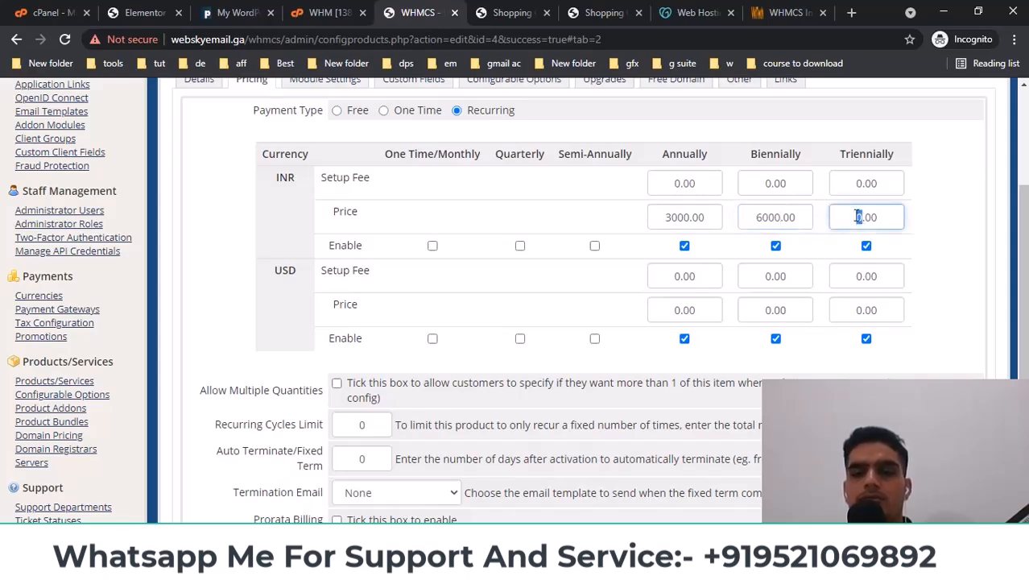
# - Set the USD prices to 30 annually, 60 biennially and 90 triennially
pyautogui.moveTo(674, 313); pyautogui.dragTo(679, 302)
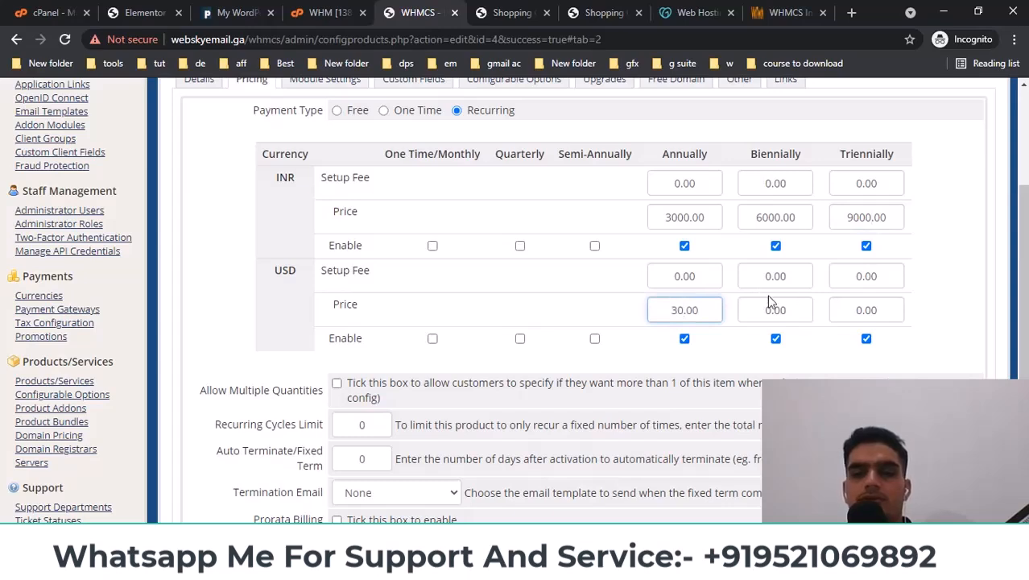
pyautogui.moveTo(766, 310); pyautogui.dragTo(769, 310)
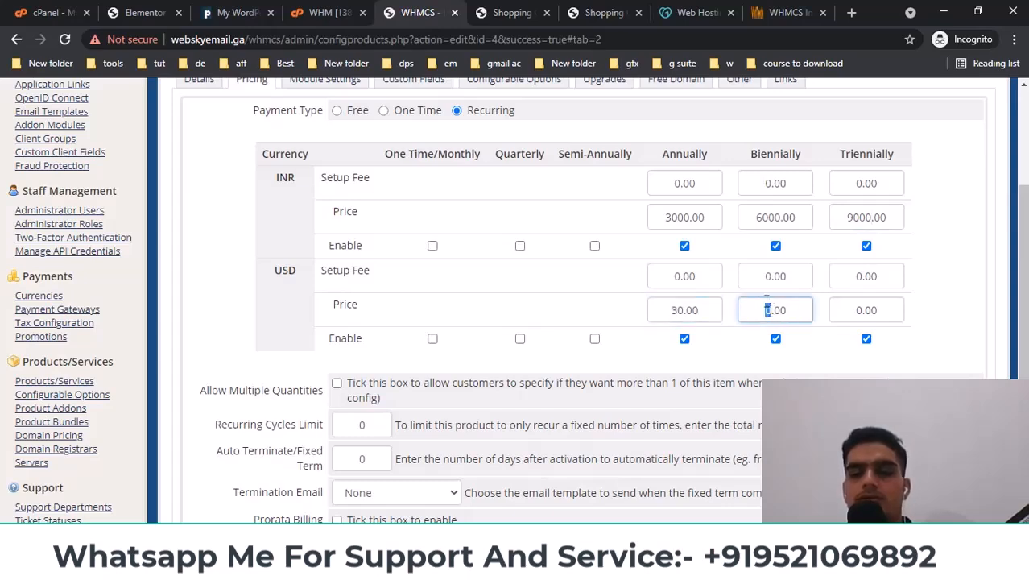
pyautogui.moveTo(855, 314); pyautogui.dragTo(859, 310)
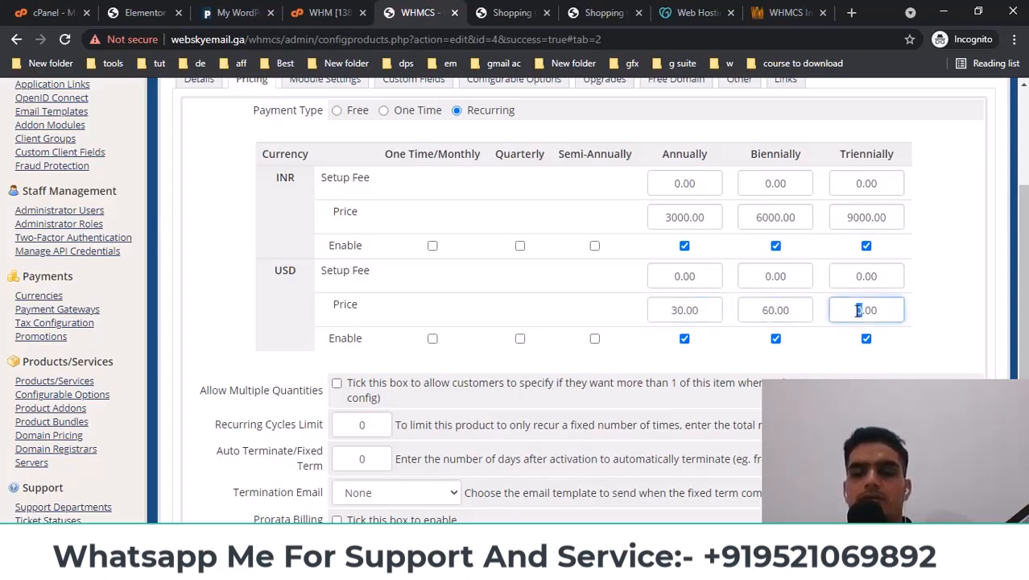
# - Allow multiple quantities for the Deluxe product and save its pricing
pyautogui.scroll(-3, 463, 290)
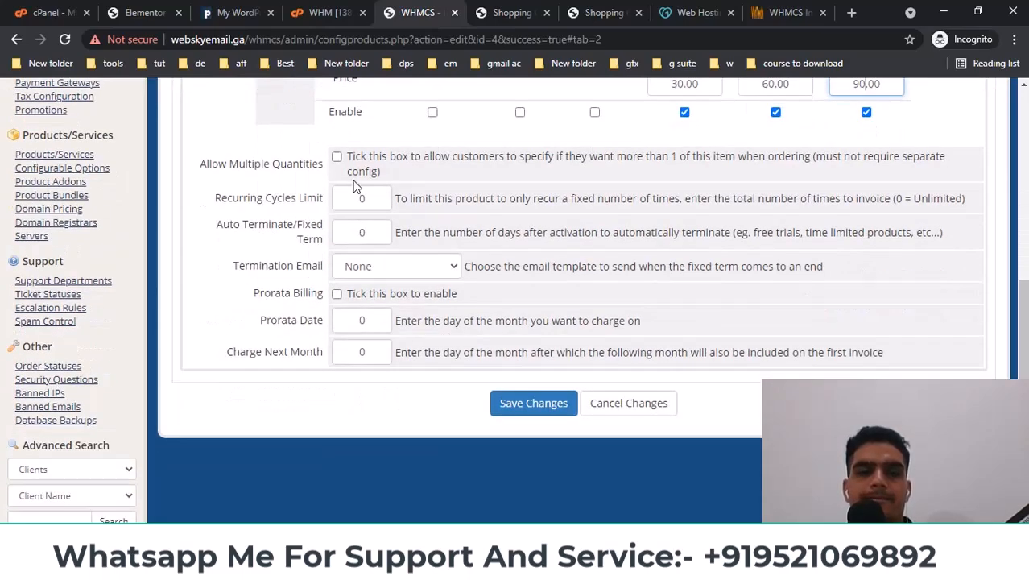
pyautogui.click(336, 158)
pyautogui.click(533, 403)
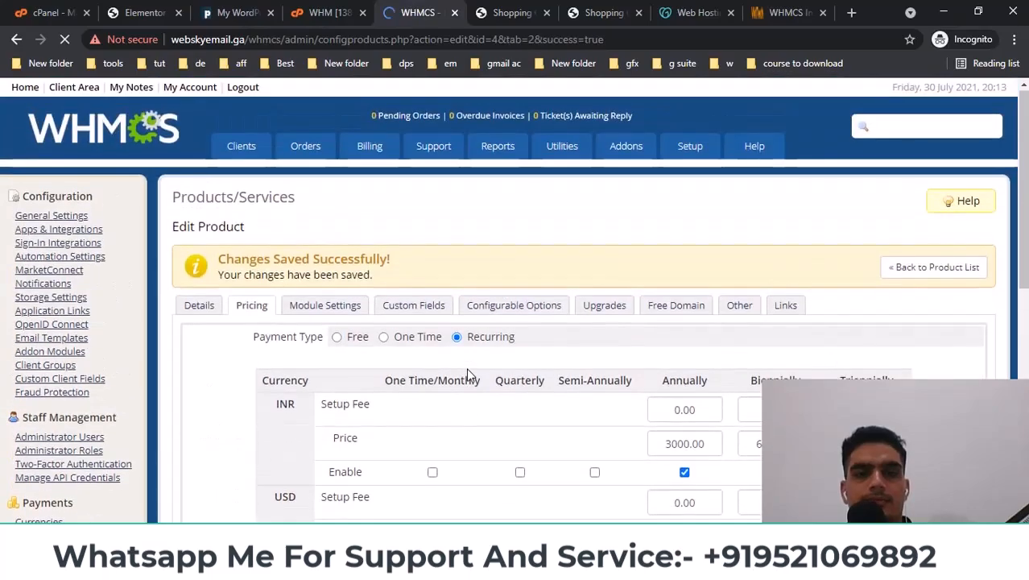
# - In the module settings, have Deluxe set up automatically as soon as the first payment is received
pyautogui.scroll(-7, 469, 369)
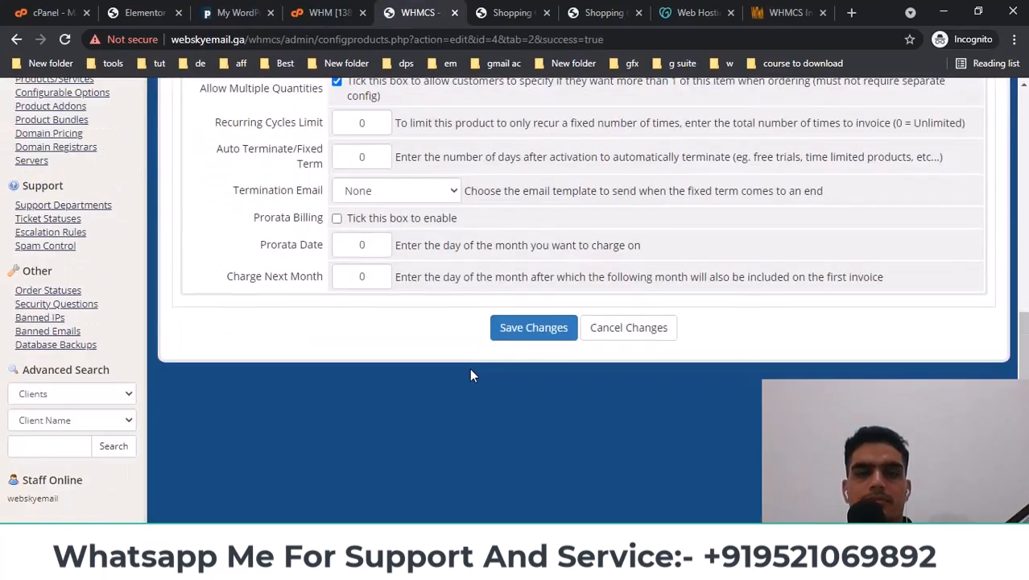
pyautogui.scroll(4, 472, 369)
pyautogui.scroll(3, 412, 179)
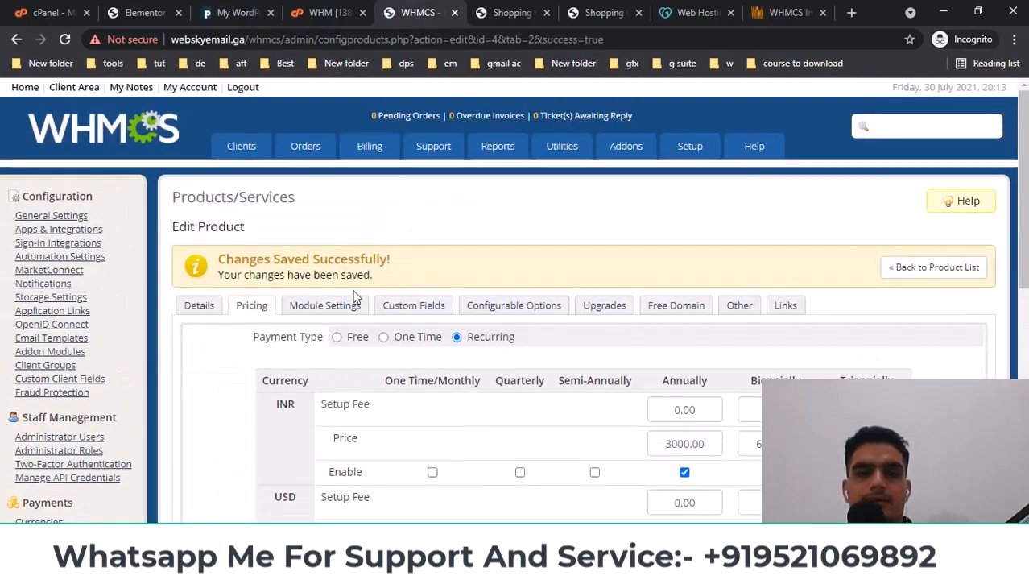
pyautogui.click(355, 305)
pyautogui.scroll(-2, 522, 227)
pyautogui.scroll(-3, 570, 274)
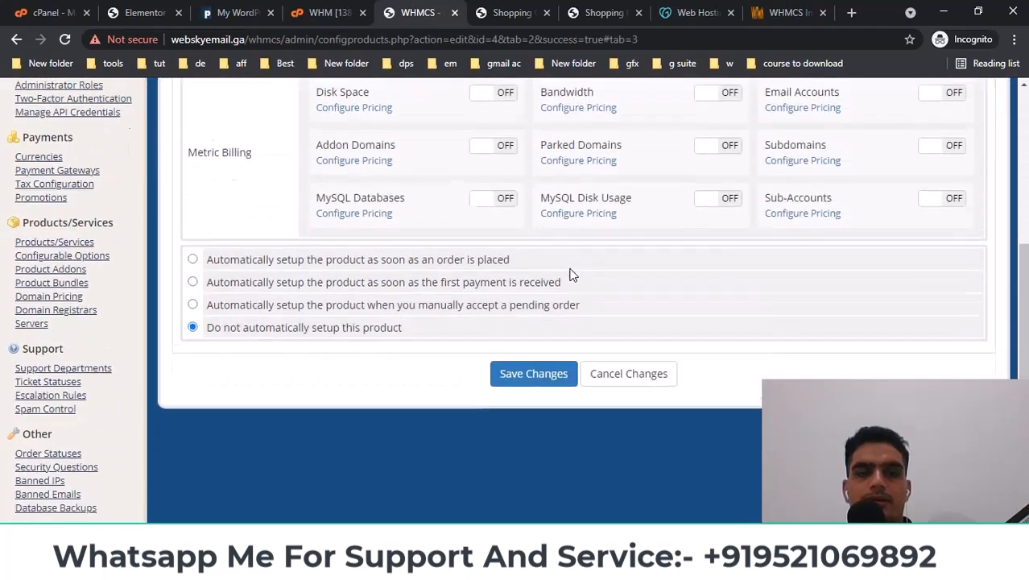
pyautogui.click(256, 272)
pyautogui.scroll(2, 405, 333)
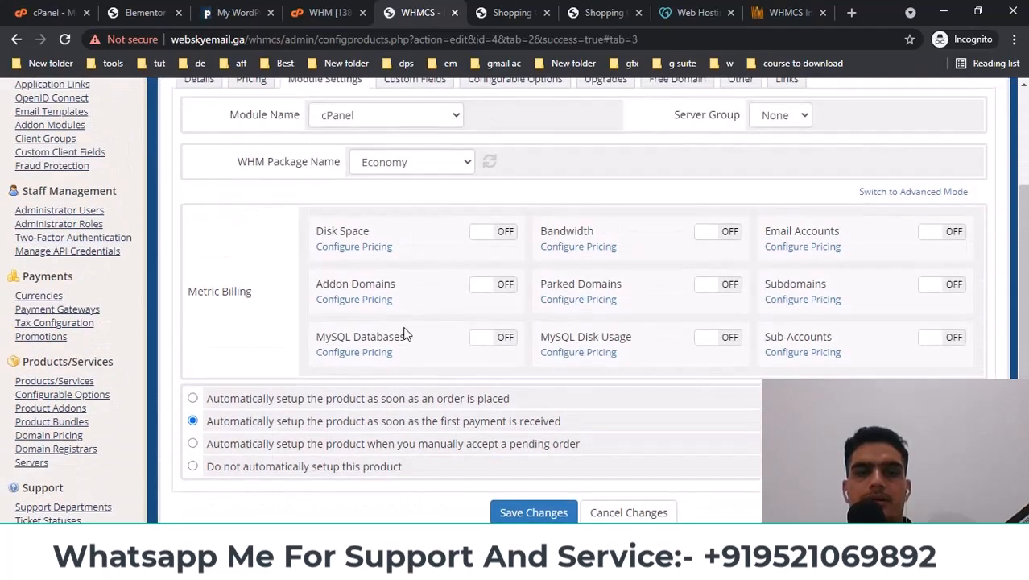
# - Switch to WHM and open a new form for adding a package
pyautogui.click(343, 14)
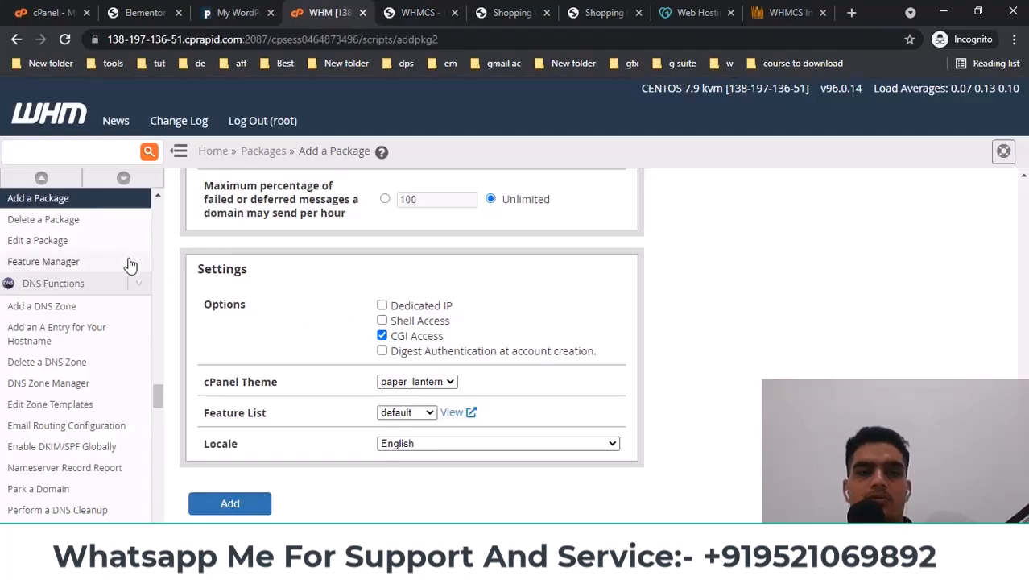
pyautogui.scroll(3, 126, 266)
pyautogui.click(262, 157)
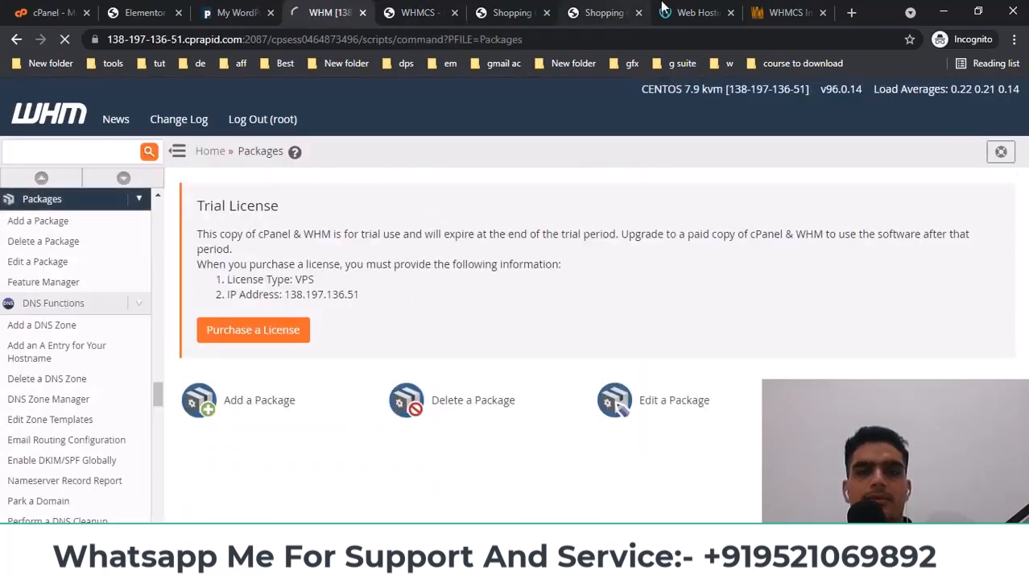
pyautogui.click(684, 12)
pyautogui.click(330, 12)
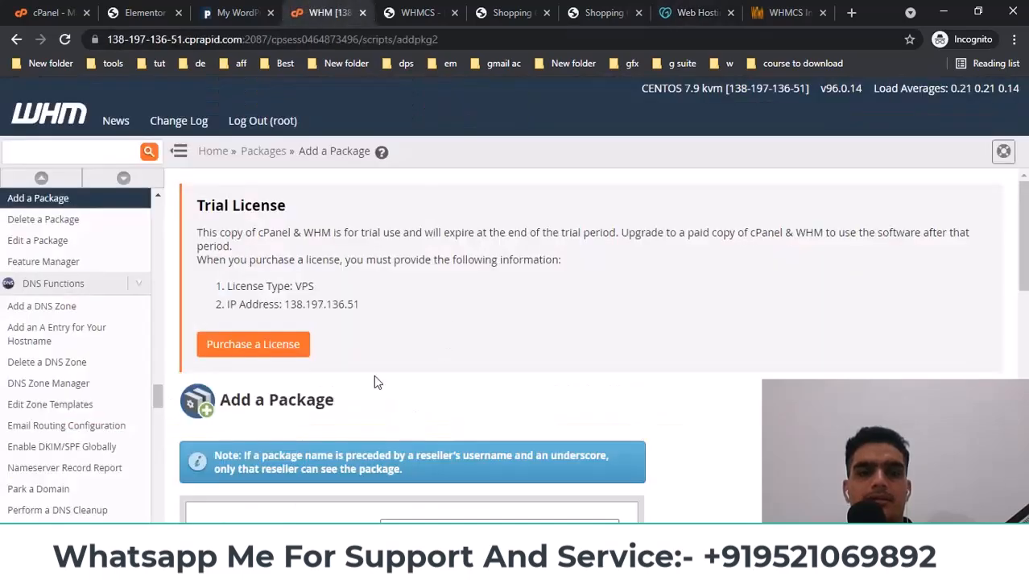
# - Create a hosting package named Deluxe in WHM with two more of its limits set to Unlimited
pyautogui.scroll(-3, 403, 355)
pyautogui.click(427, 299)
pyautogui.write('Deluxe')
pyautogui.scroll(-4, 563, 318)
pyautogui.scroll(-1, 552, 306)
pyautogui.click(490, 302)
pyautogui.click(490, 336)
pyautogui.scroll(-2, 516, 378)
pyautogui.scroll(-2, 497, 395)
pyautogui.click(242, 503)
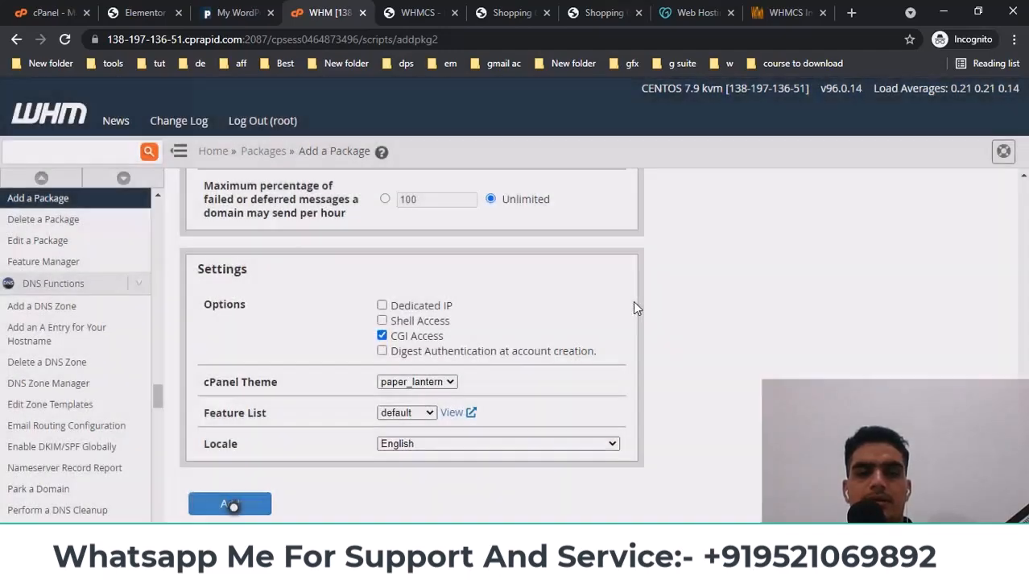
pyautogui.scroll(8, 633, 302)
# - Back in WHMCS, refresh the WHM package list, assign the Deluxe package to the product and save the module settings
pyautogui.click(410, 8)
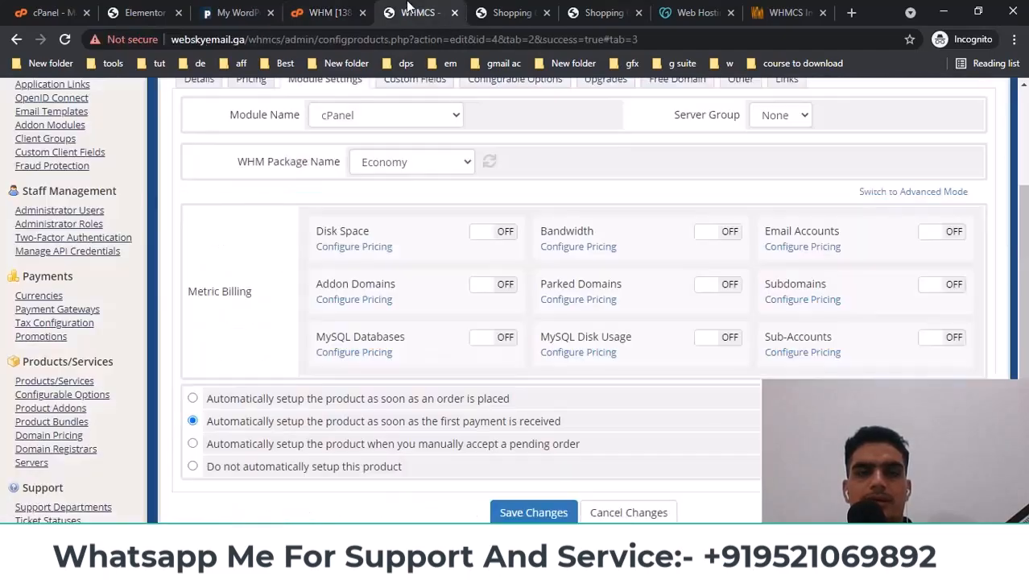
pyautogui.scroll(3, 547, 282)
pyautogui.click(489, 388)
pyautogui.scroll(-2, 596, 339)
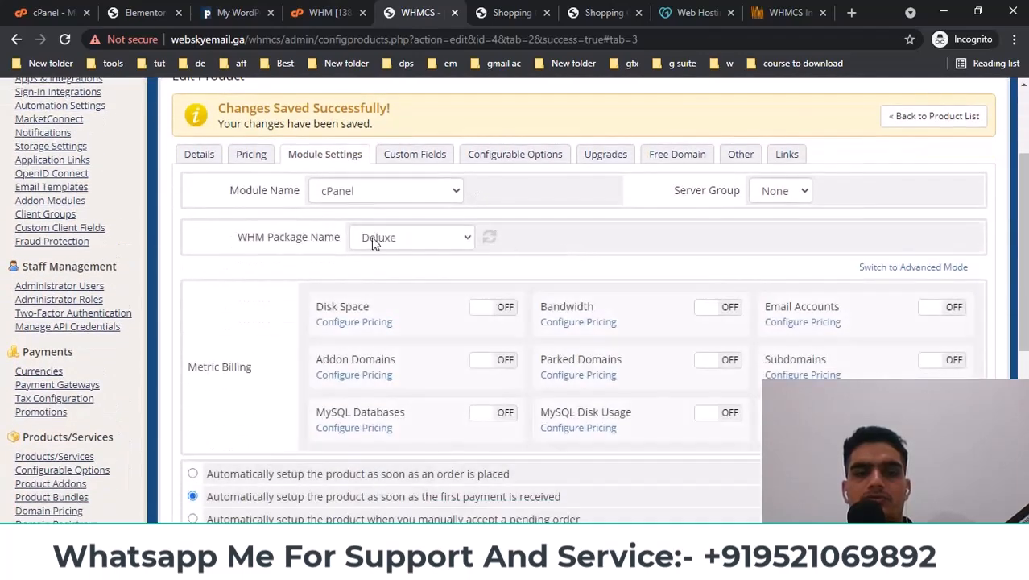
pyautogui.click(375, 241)
pyautogui.click(399, 260)
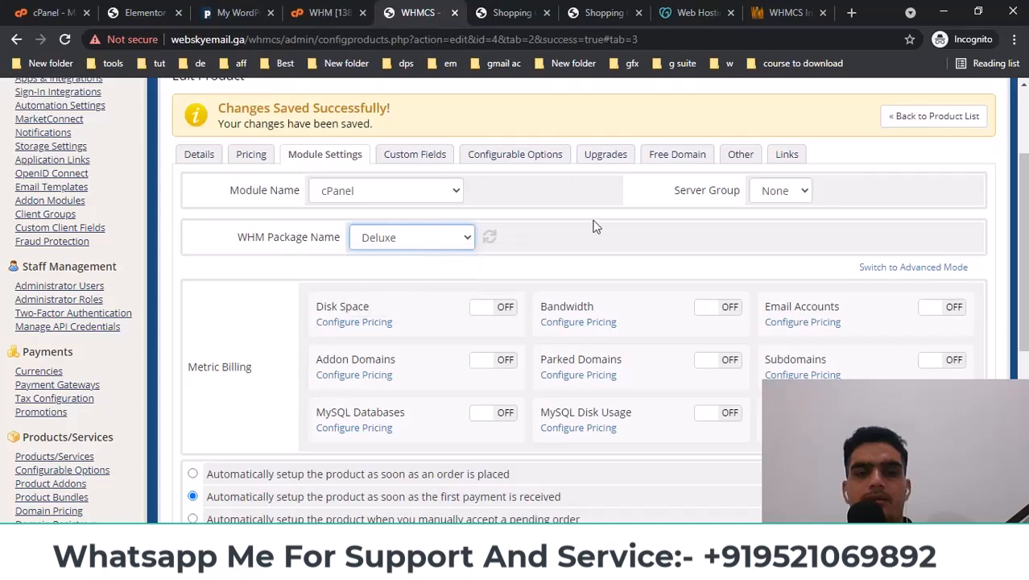
pyautogui.scroll(-3, 593, 223)
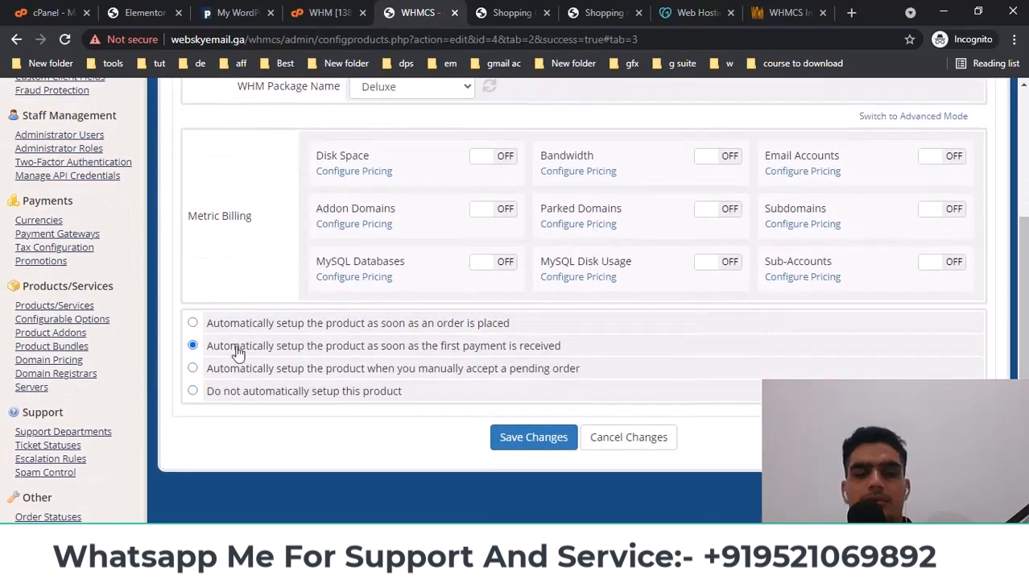
pyautogui.click(536, 435)
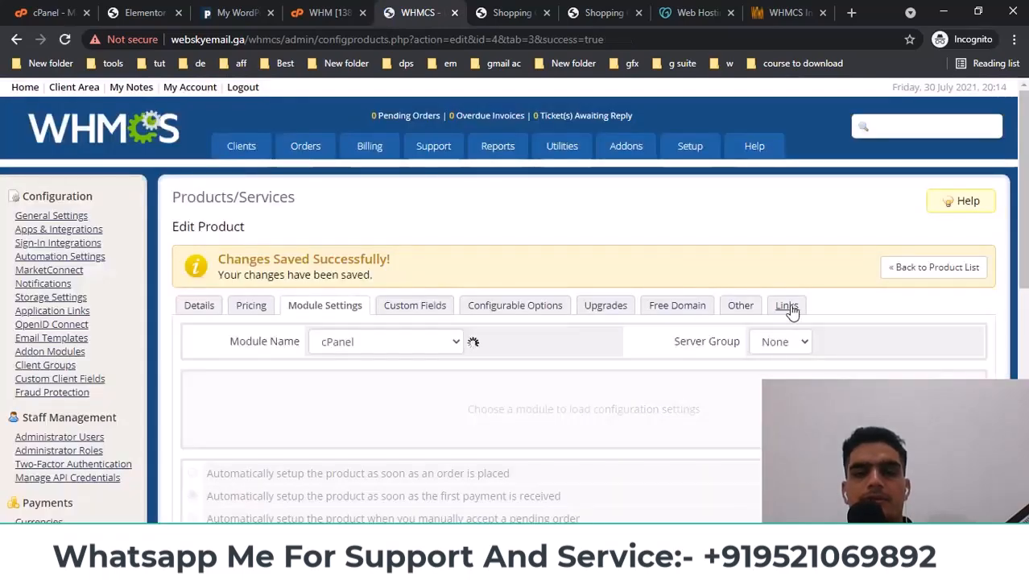
# - Copy Deluxe's direct shopping cart link and paste it as the button link of the Deluxe price table in Elementor
pyautogui.click(786, 307)
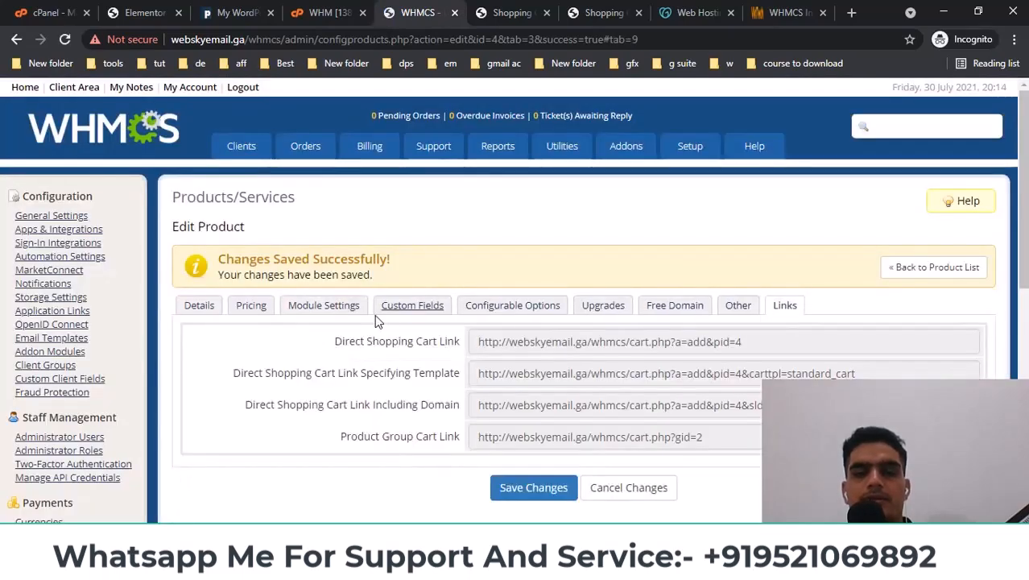
pyautogui.tripleClick(574, 344)
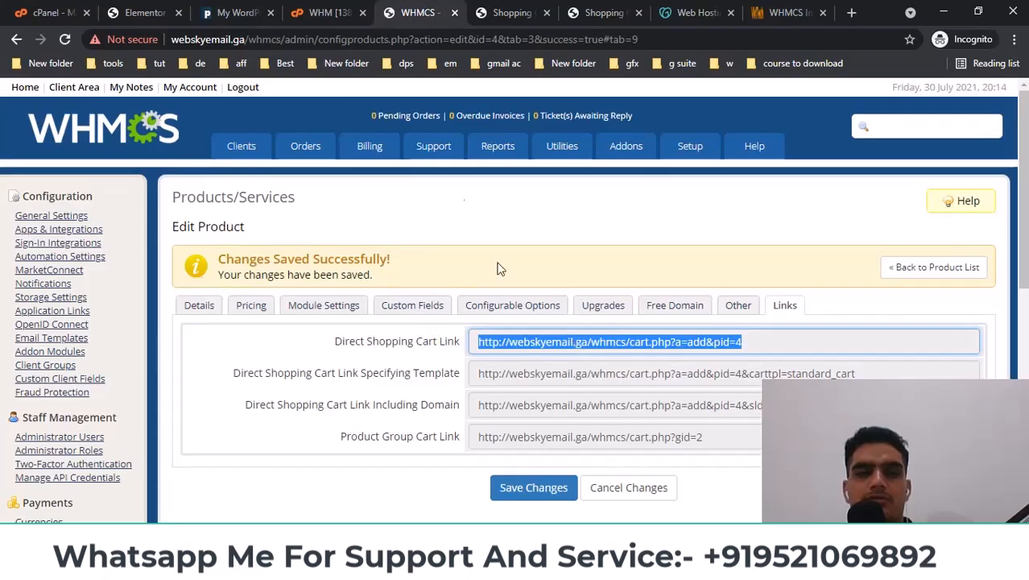
pyautogui.click(233, 12)
pyautogui.click(153, 8)
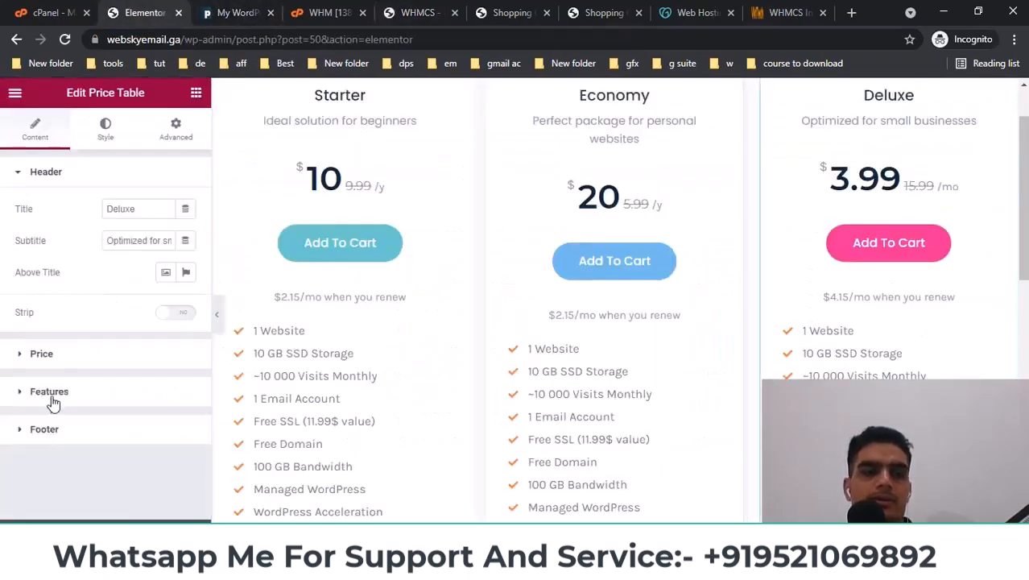
pyautogui.click(50, 430)
pyautogui.click(44, 401)
pyautogui.hotkey('ctrl', 'a')
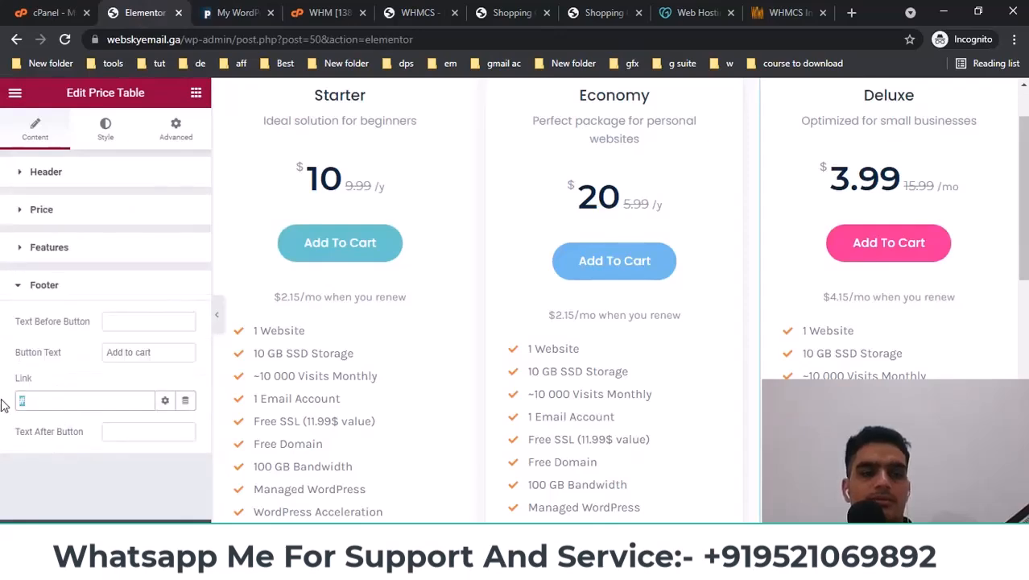
pyautogui.hotkey('ctrl', 'v')
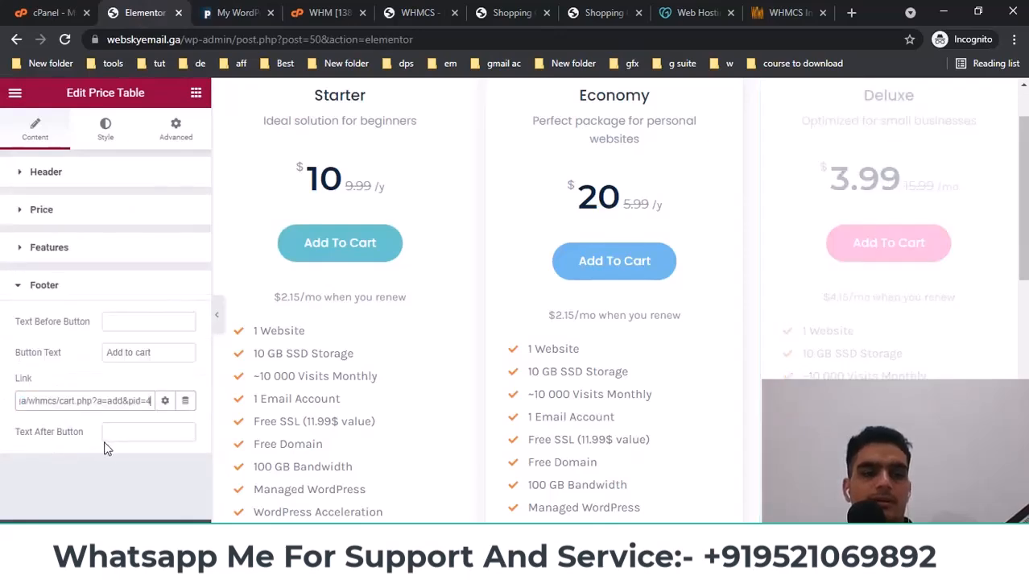
# - Set the Deluxe price table's price suffix to /y and its original price to 30 in Elementor
pyautogui.click(89, 177)
pyautogui.click(44, 355)
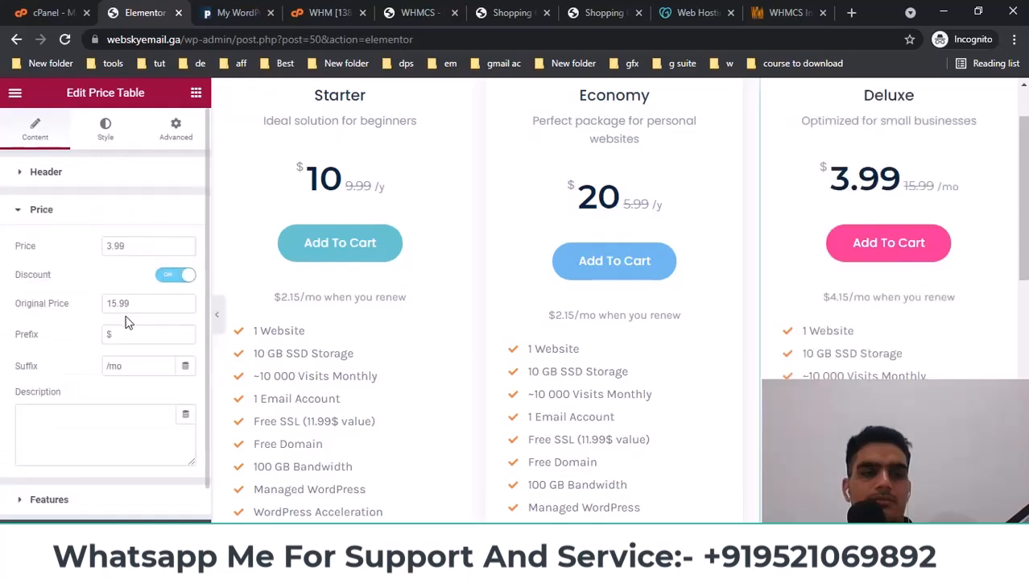
pyautogui.tripleClick(123, 368)
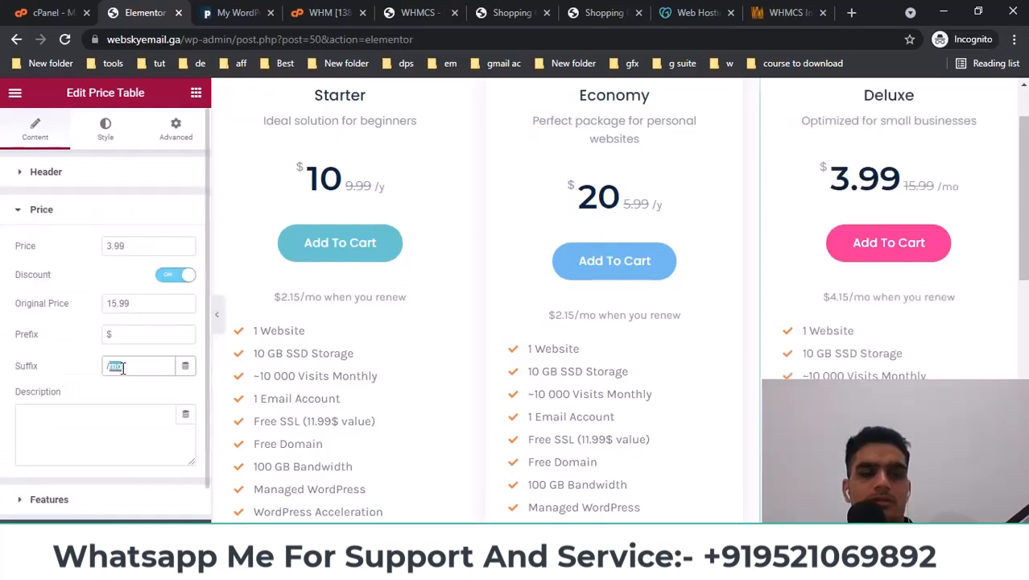
pyautogui.write('/y')
pyautogui.click(115, 302)
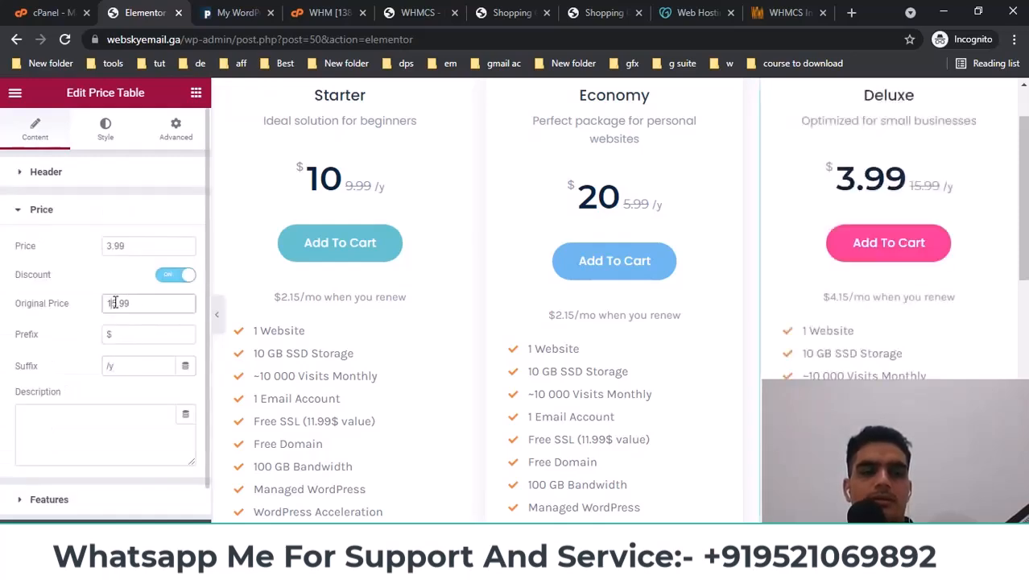
pyautogui.write('3')
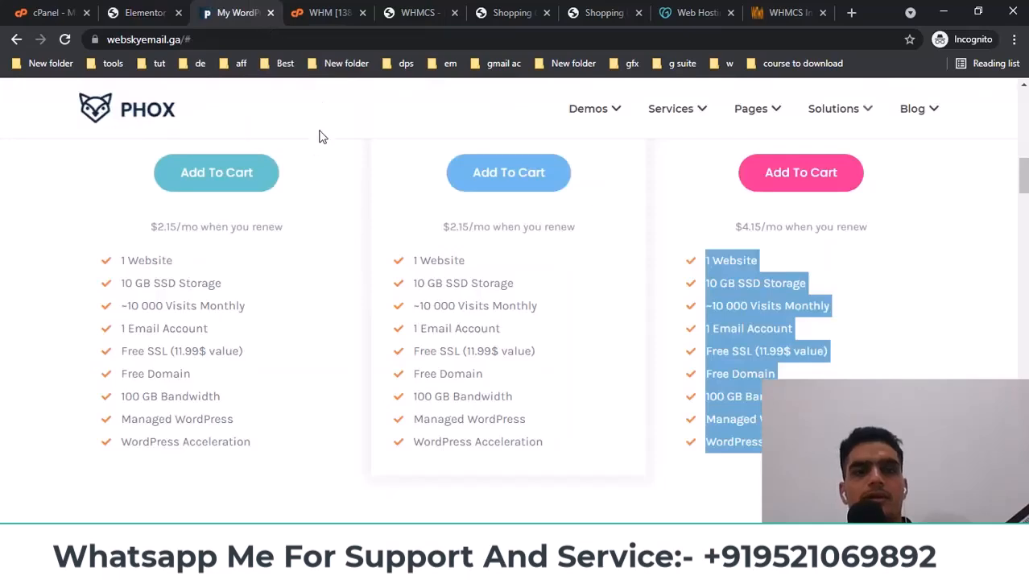
# - Reload the website's home page to check the Deluxe price table
pyautogui.rightClick(319, 137)
pyautogui.click(364, 186)
pyautogui.scroll(2, 381, 226)
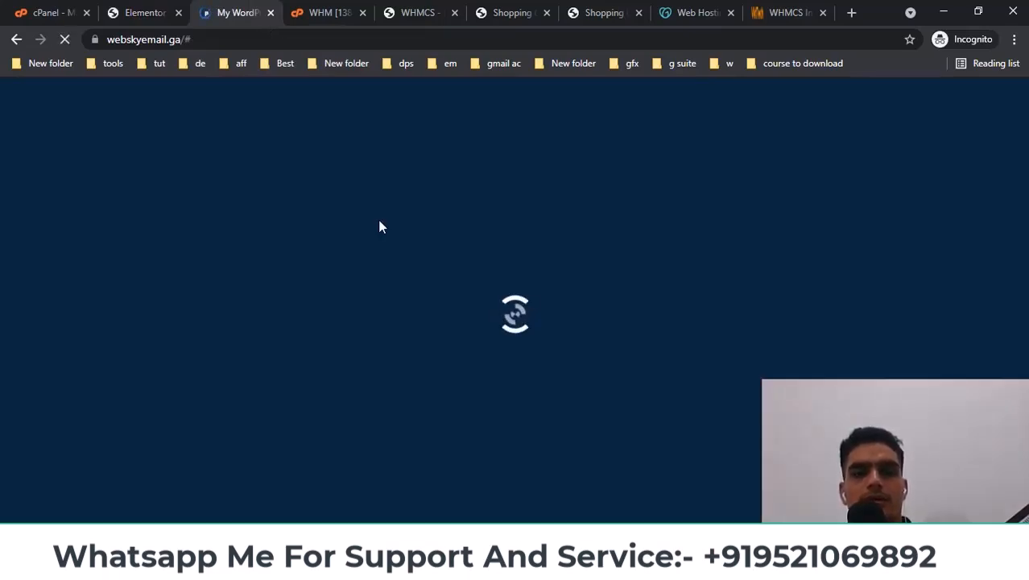
# - Switch to WHMCS, return to the product list and review the products in the Shared Hosting group
pyautogui.click(418, 12)
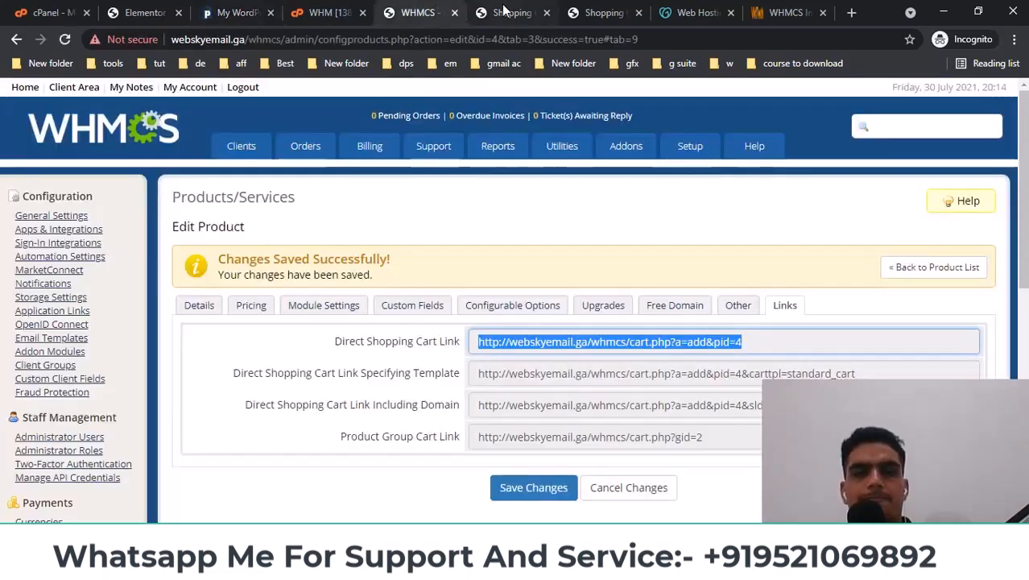
pyautogui.click(946, 270)
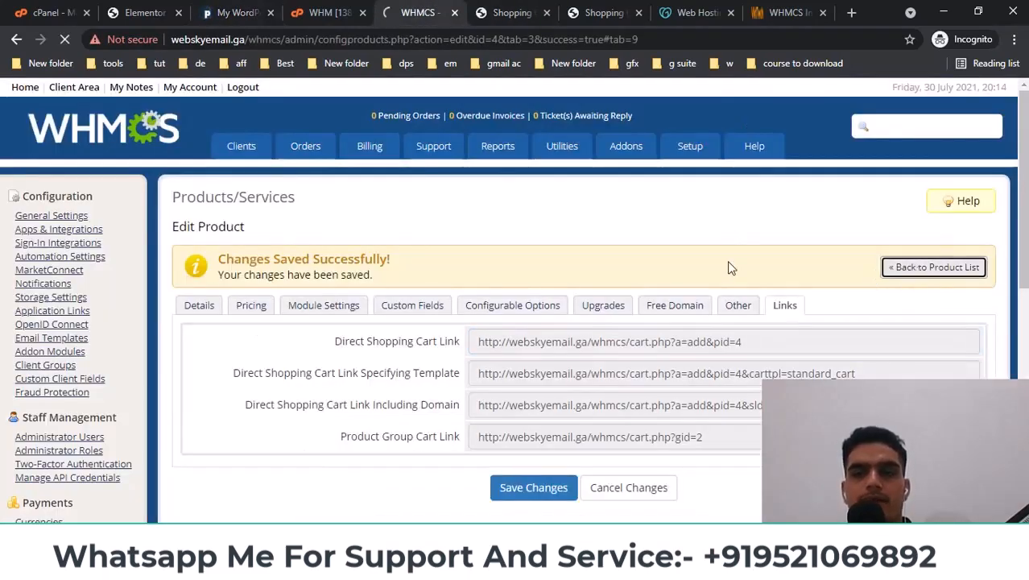
pyautogui.scroll(-5, 572, 301)
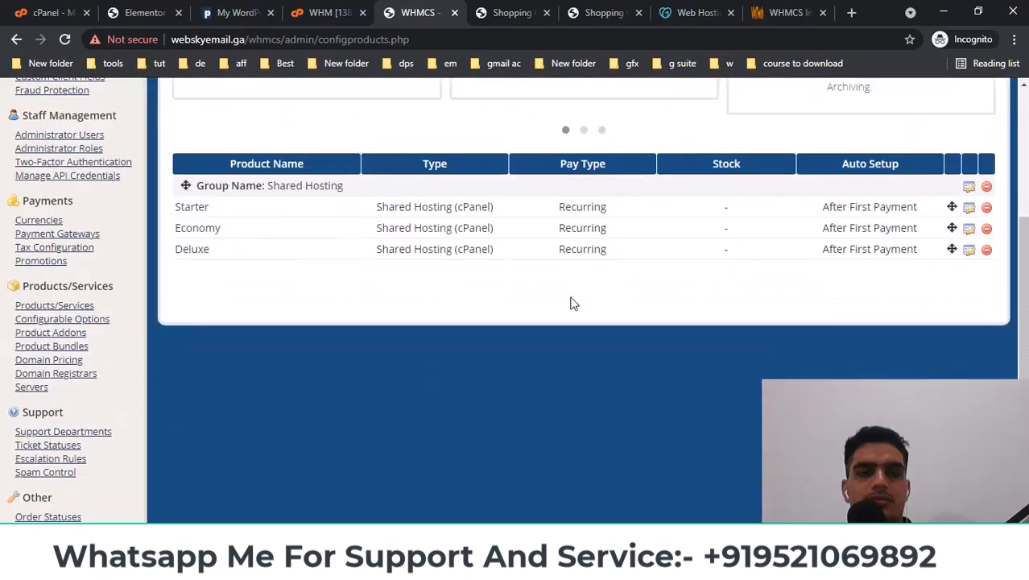
pyautogui.scroll(-1, 293, 282)
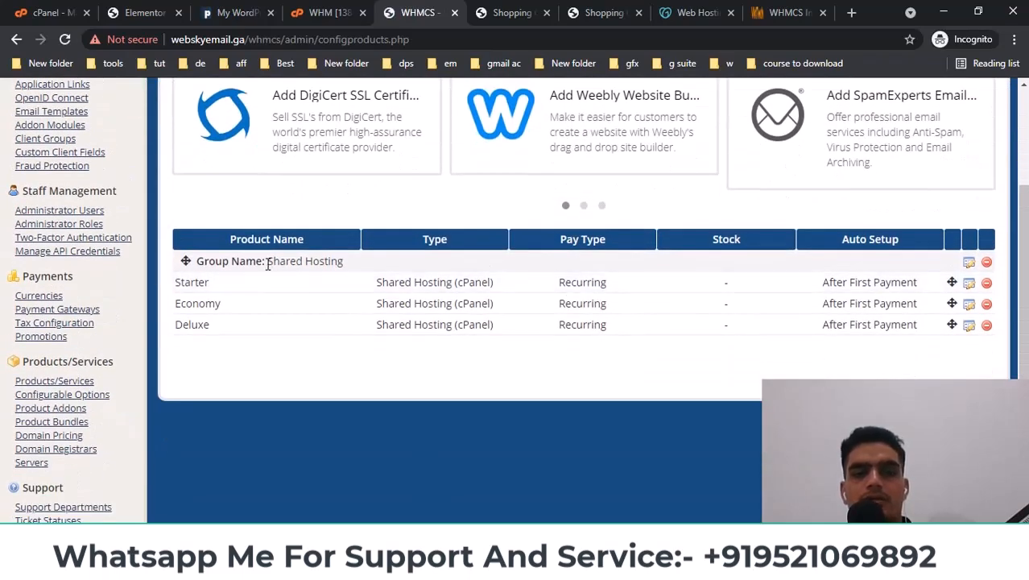
pyautogui.moveTo(269, 265); pyautogui.dragTo(374, 266)
pyautogui.click(368, 388)
pyautogui.moveTo(177, 283); pyautogui.dragTo(228, 311)
pyautogui.moveTo(172, 330); pyautogui.dragTo(230, 6)
# - Check Deluxe's pricing on the website, and in Elementor set its price to 30 and original price to 3
pyautogui.click(234, 12)
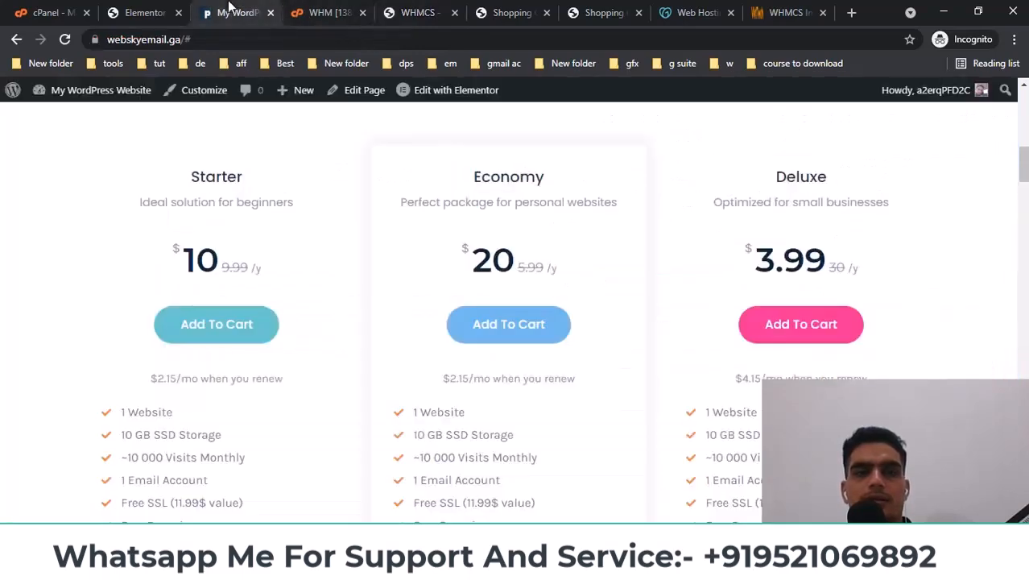
pyautogui.scroll(-2, 598, 316)
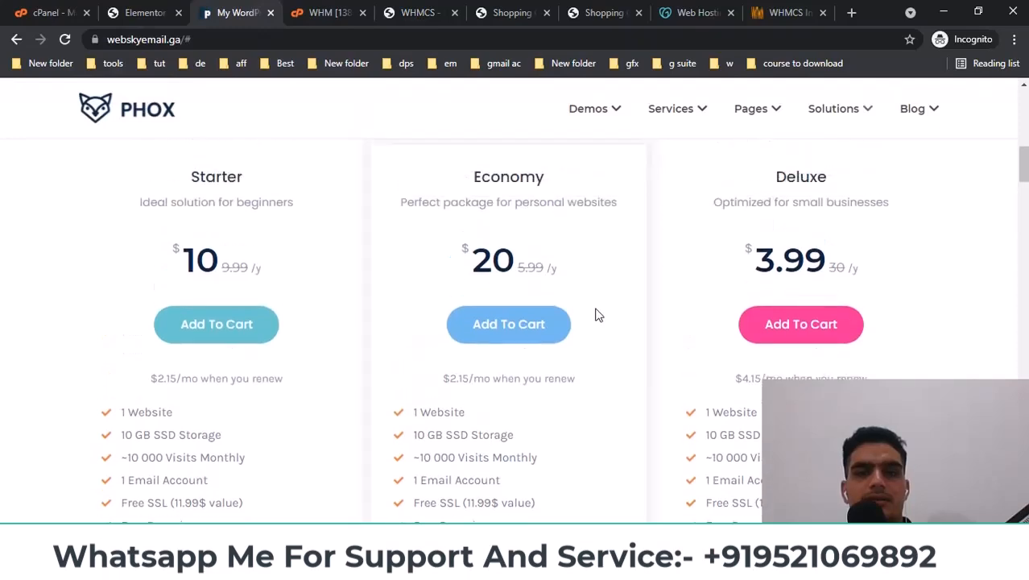
pyautogui.click(161, 12)
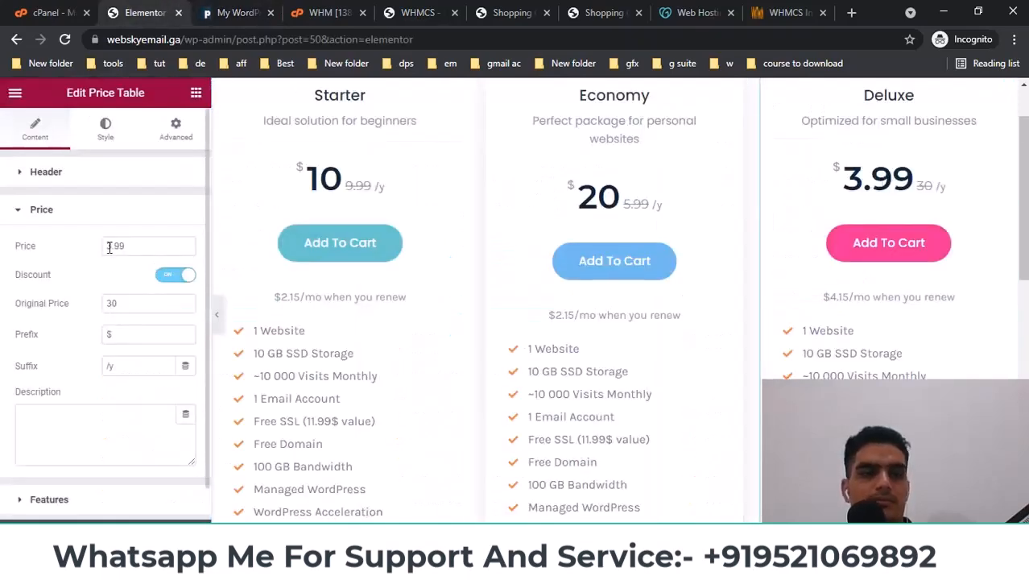
pyautogui.doubleClick(139, 247)
pyautogui.click(73, 305)
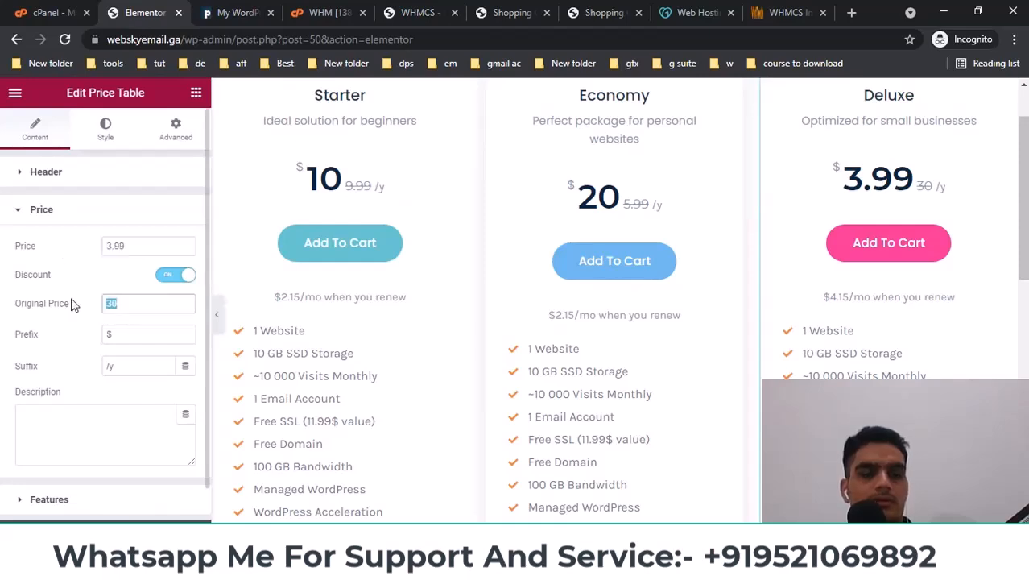
pyautogui.write('3')
pyautogui.doubleClick(140, 246)
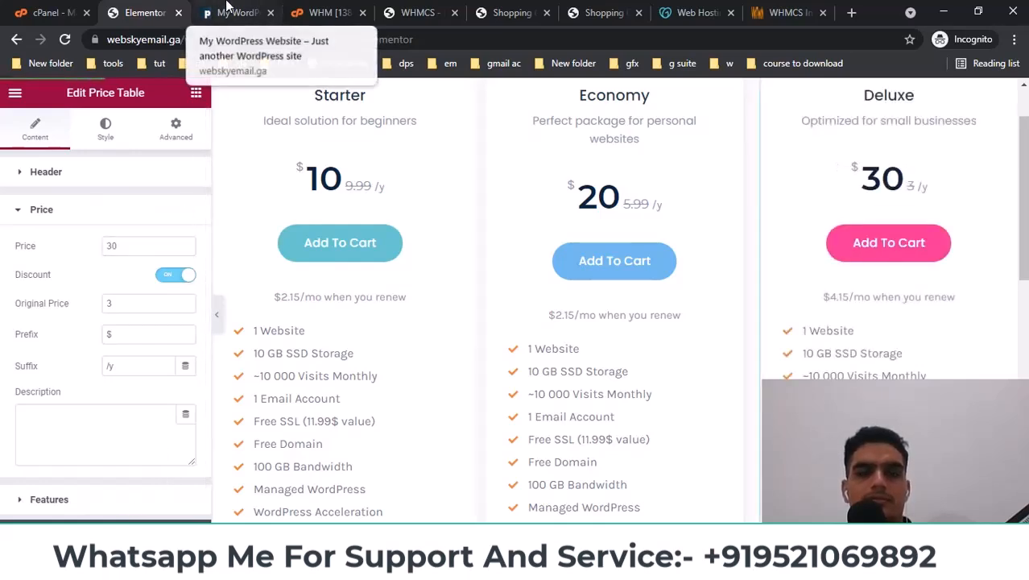
# - Refresh the website again to check Deluxe's corrected price alongside the Starter and Economy plans
pyautogui.click(229, 12)
pyautogui.rightClick(374, 204)
pyautogui.click(414, 249)
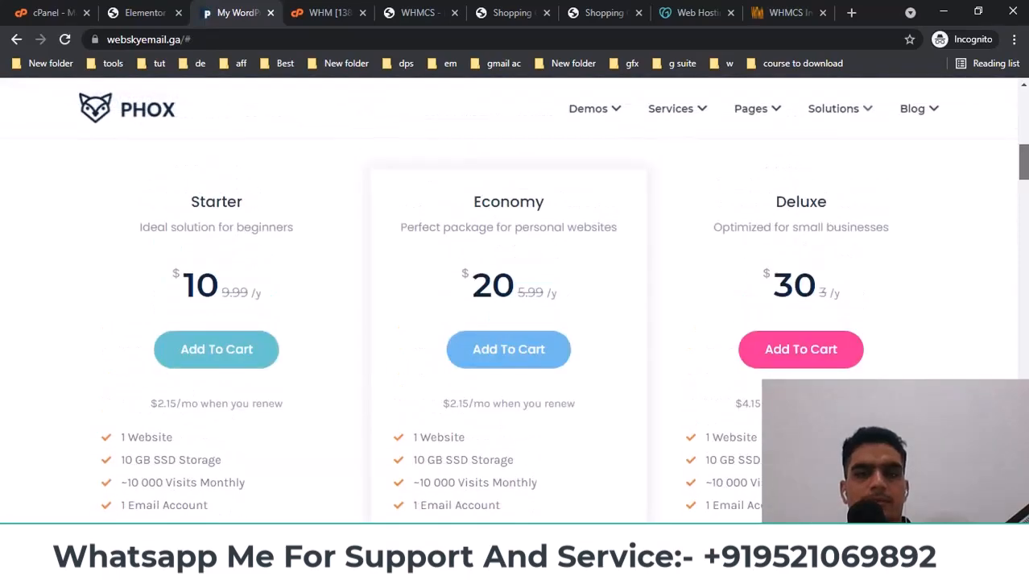
pyautogui.click(157, 39)
pyautogui.click(162, 40)
pyautogui.moveTo(215, 40); pyautogui.dragTo(98, 43)
pyautogui.hotkey('ctrl', 'c')
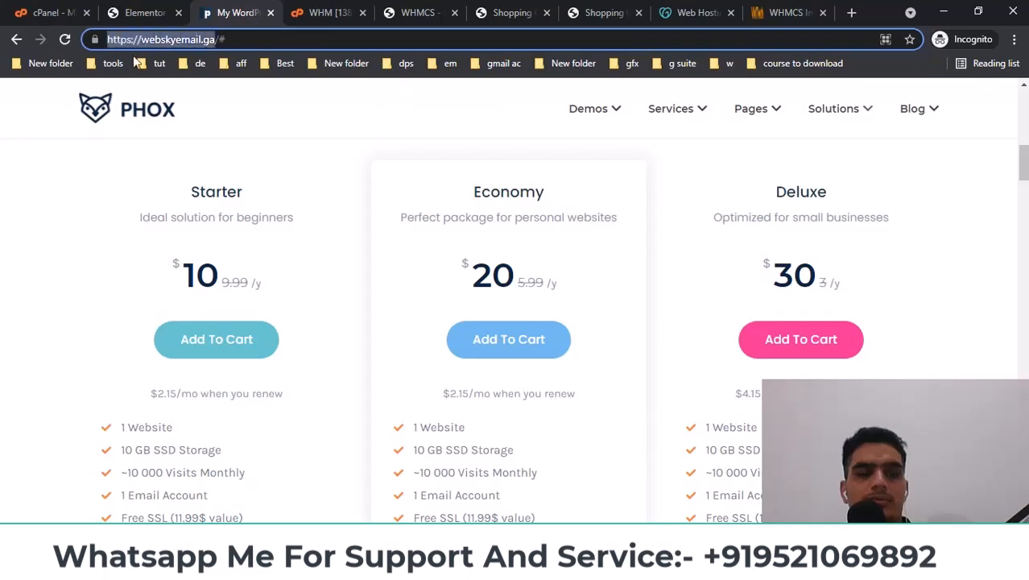
pyautogui.hotkey('alt', 'Tab')
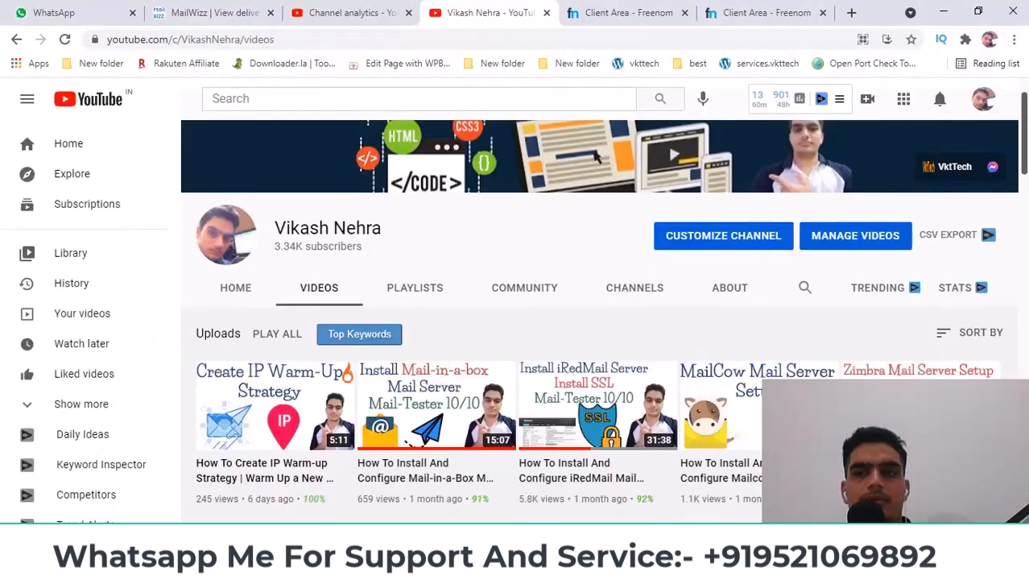
pyautogui.click(1014, 39)
pyautogui.click(904, 98)
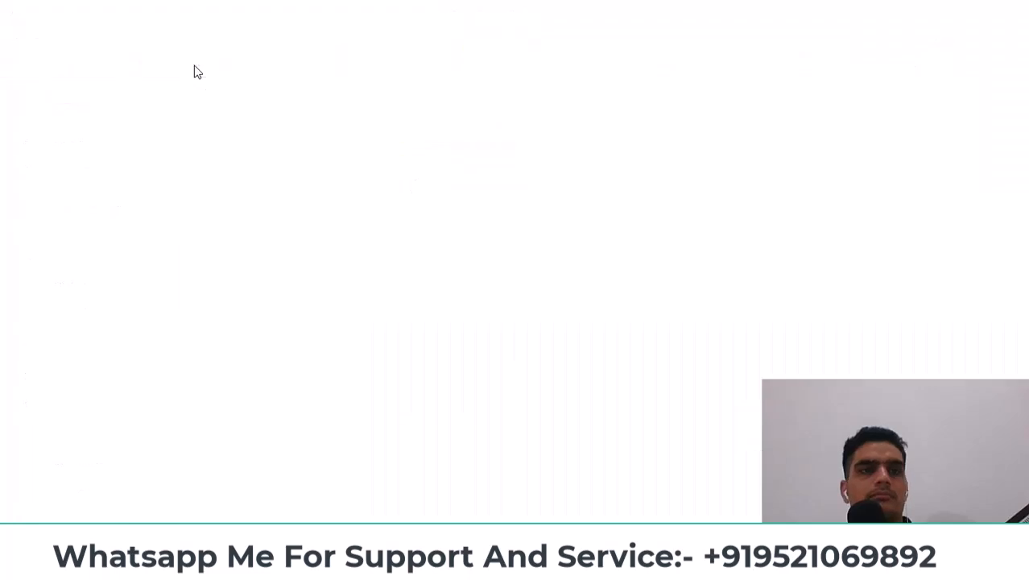
pyautogui.hotkey('ctrl', 'v')
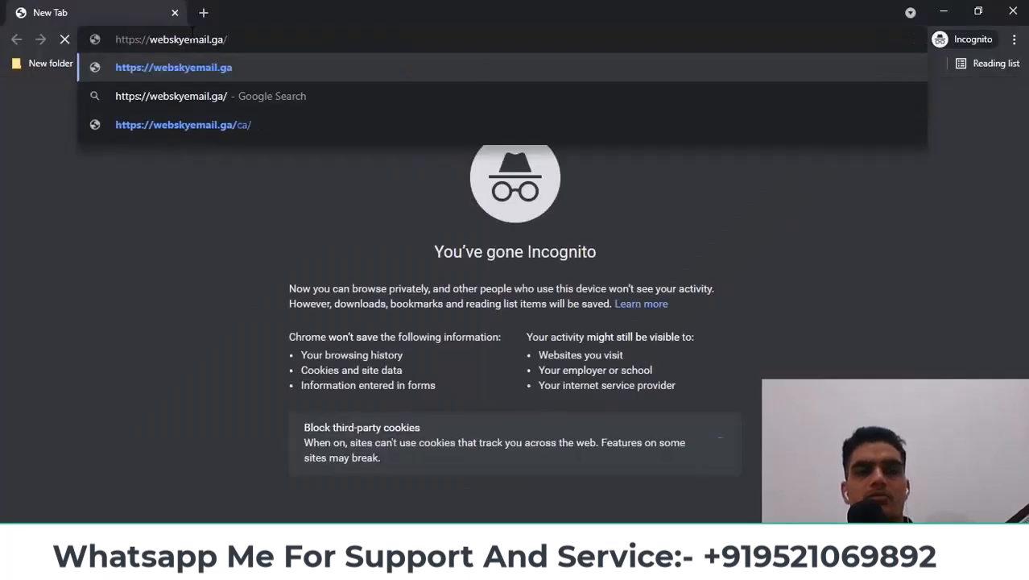
pyautogui.press('Return')
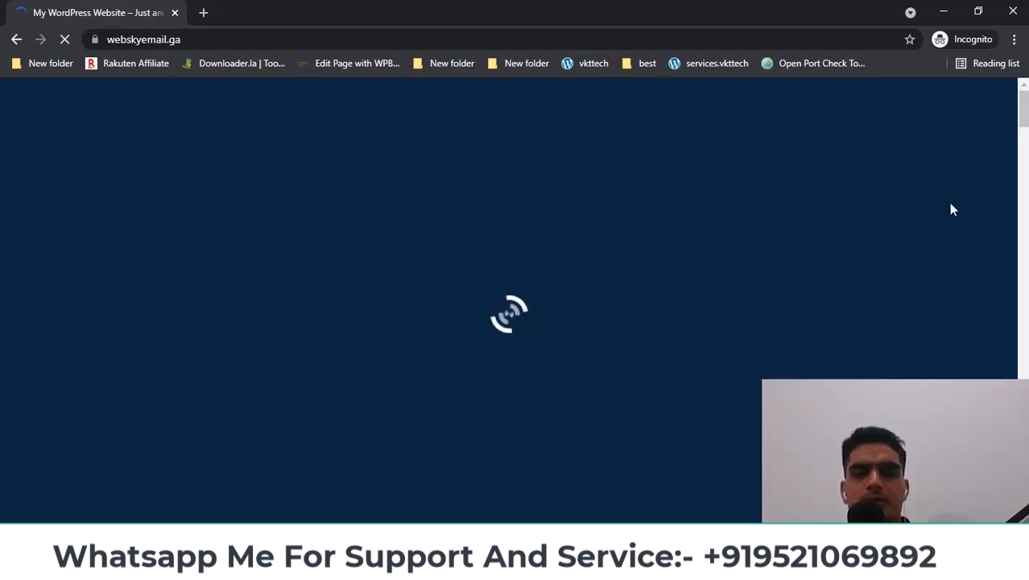
# - Examine the website's pricing tables as a visitor, focusing on the Economy plan's name and feature list
pyautogui.scroll(-10, 509, 300)
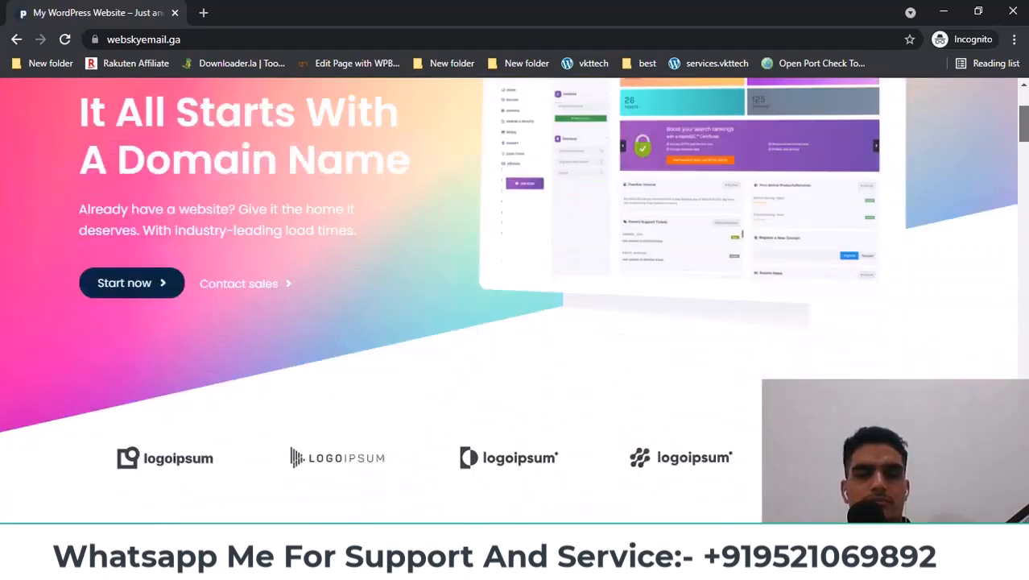
pyautogui.scroll(1, 509, 300)
pyautogui.scroll(-2, 483, 329)
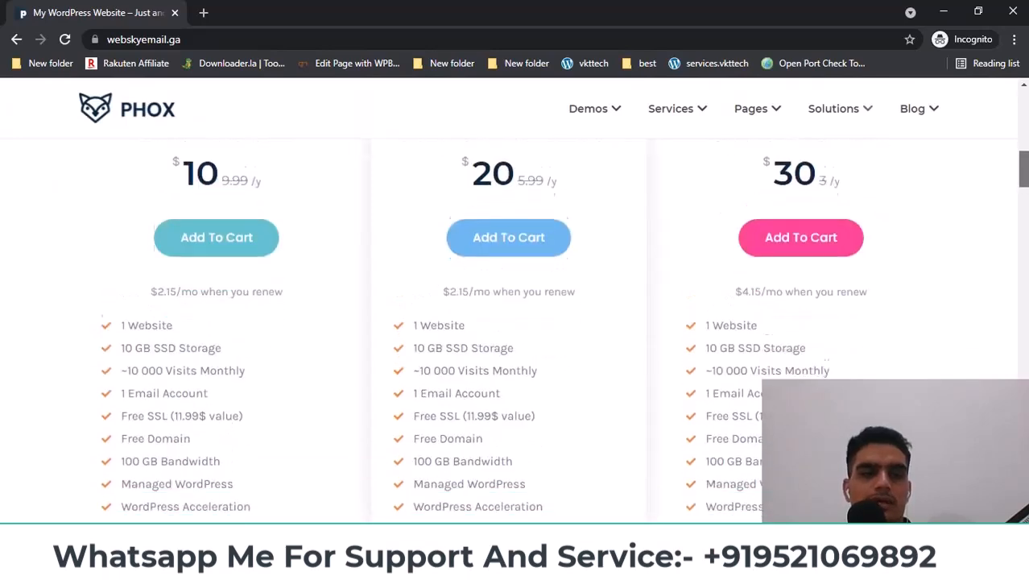
pyautogui.moveTo(403, 320); pyautogui.dragTo(513, 470)
pyautogui.scroll(1, 476, 281)
pyautogui.doubleClick(474, 163)
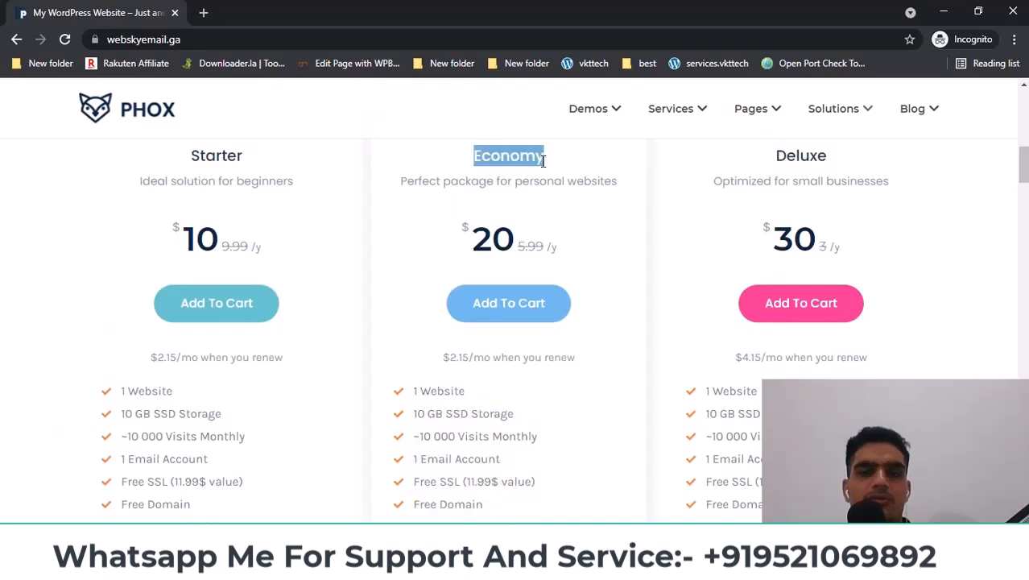
pyautogui.scroll(-2, 411, 261)
pyautogui.moveTo(440, 244); pyautogui.dragTo(580, 436)
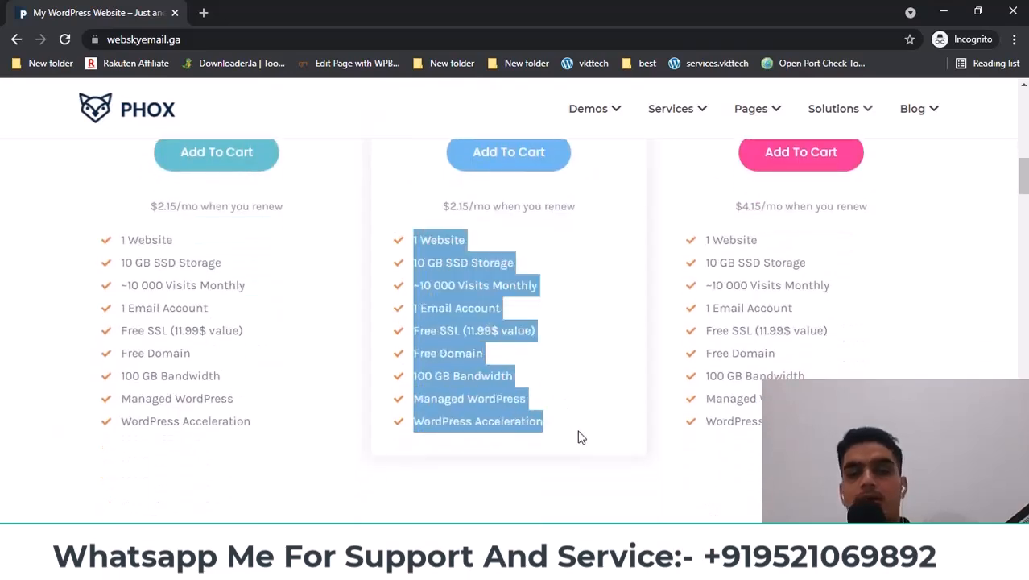
pyautogui.moveTo(450, 567)
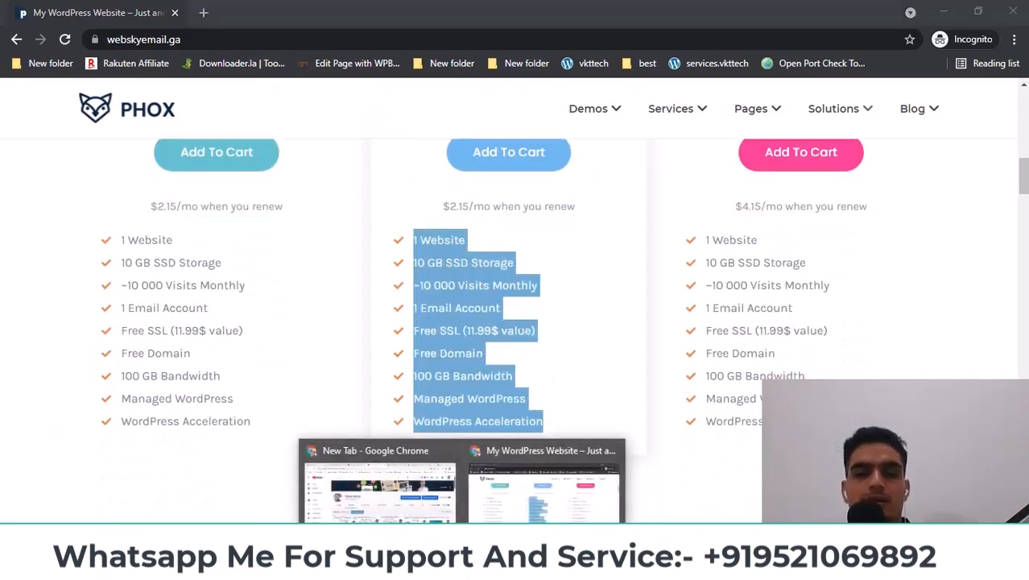
pyautogui.click(506, 483)
pyautogui.click(143, 13)
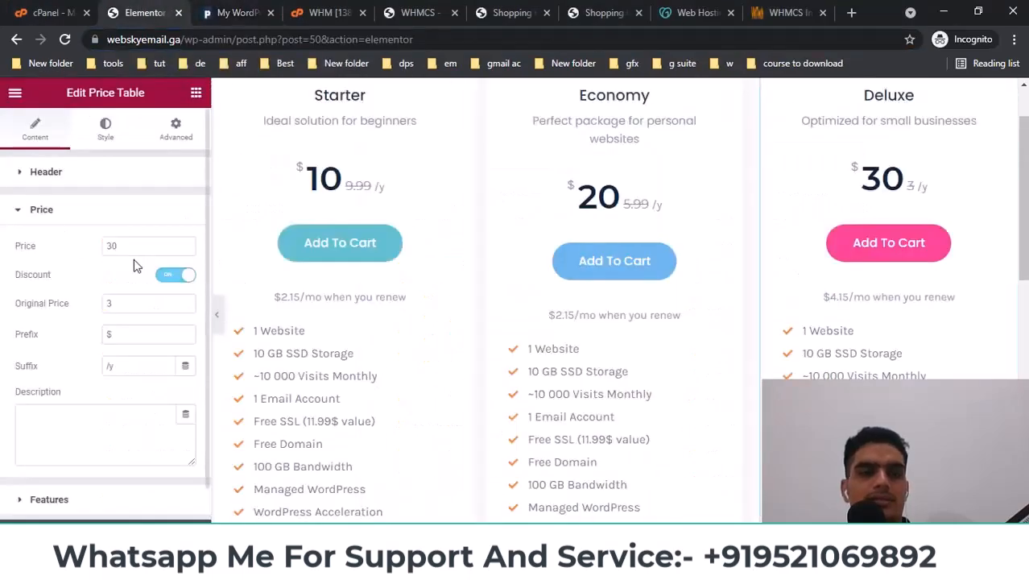
pyautogui.hotkey('alt', 'Tab')
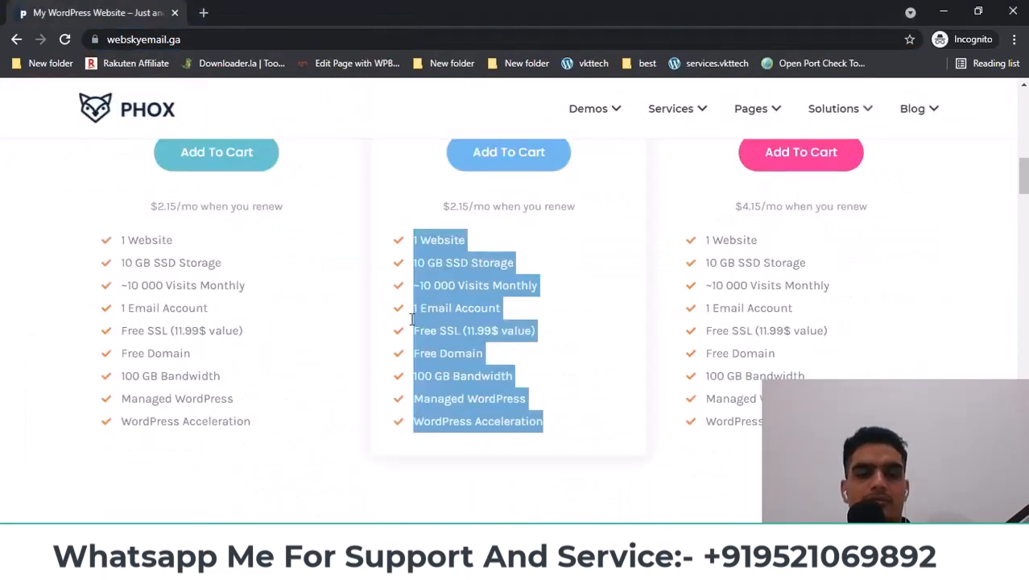
# - Add the Economy plan to the cart from its pricing table on the website
pyautogui.scroll(3, 416, 328)
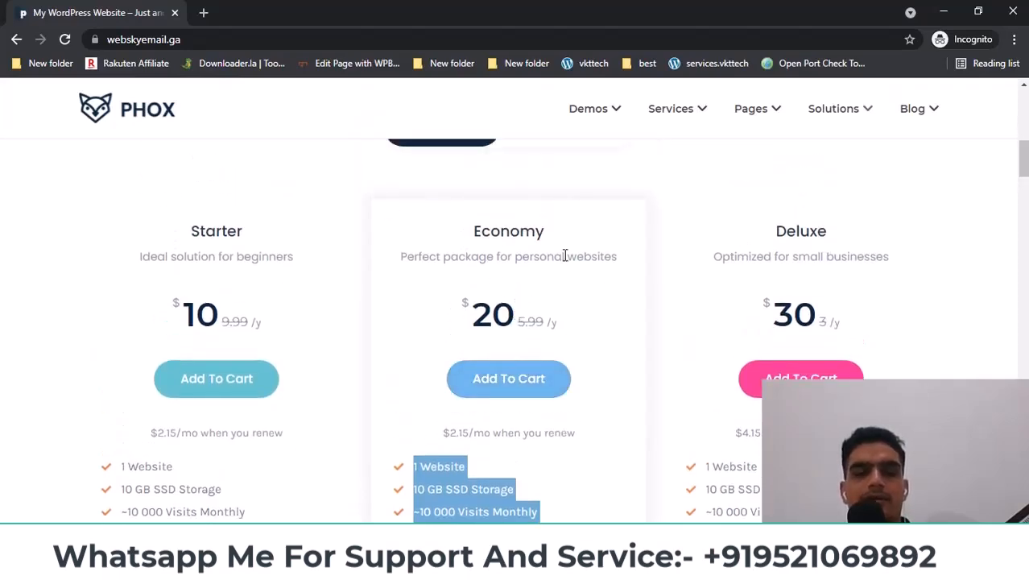
pyautogui.doubleClick(496, 233)
pyautogui.click(599, 228)
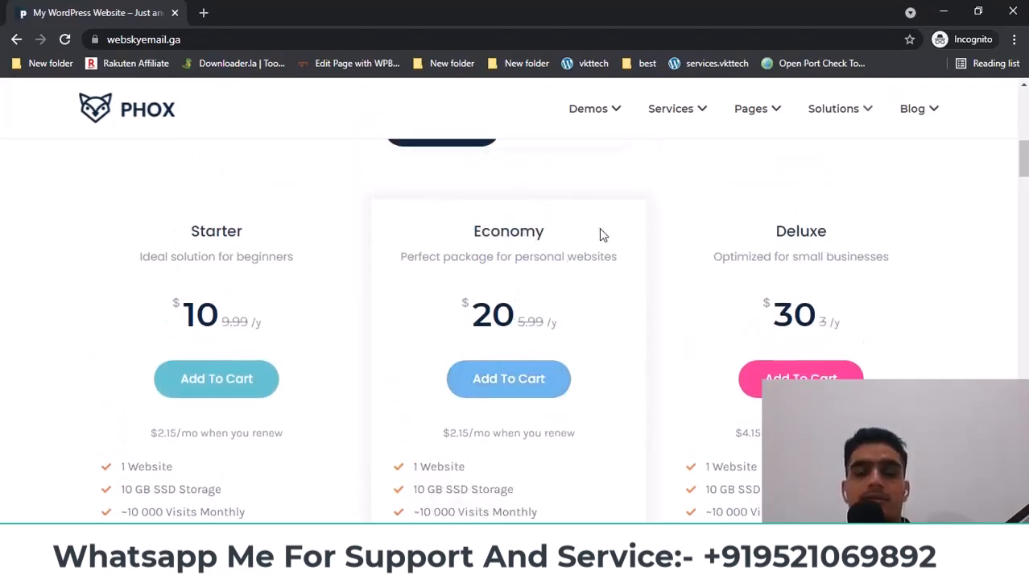
pyautogui.click(508, 387)
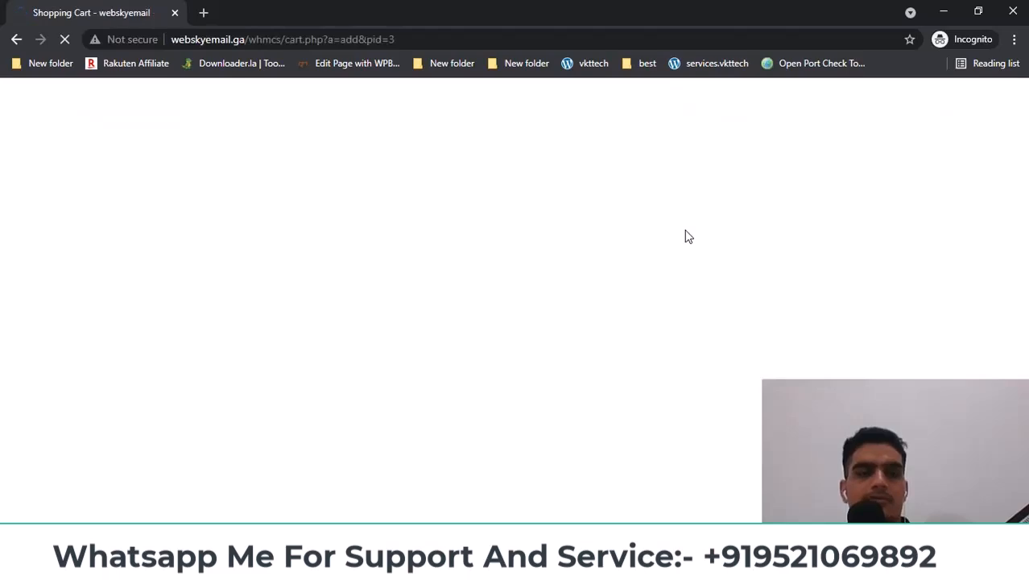
pyautogui.scroll(-1, 516, 354)
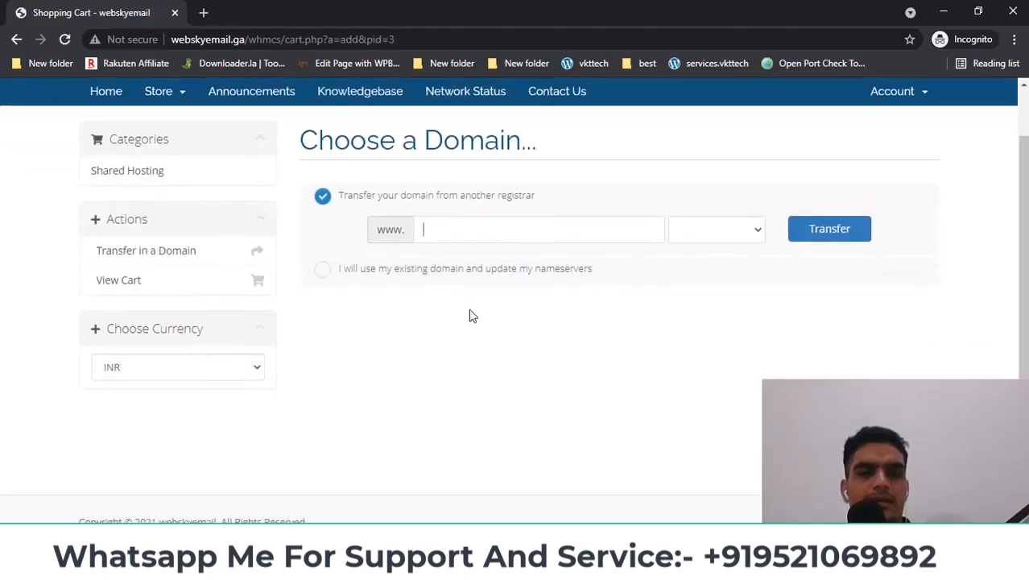
# - Choose to use an existing domain for the order, enter xyz with the extension com, and continue to product configuration
pyautogui.click(382, 270)
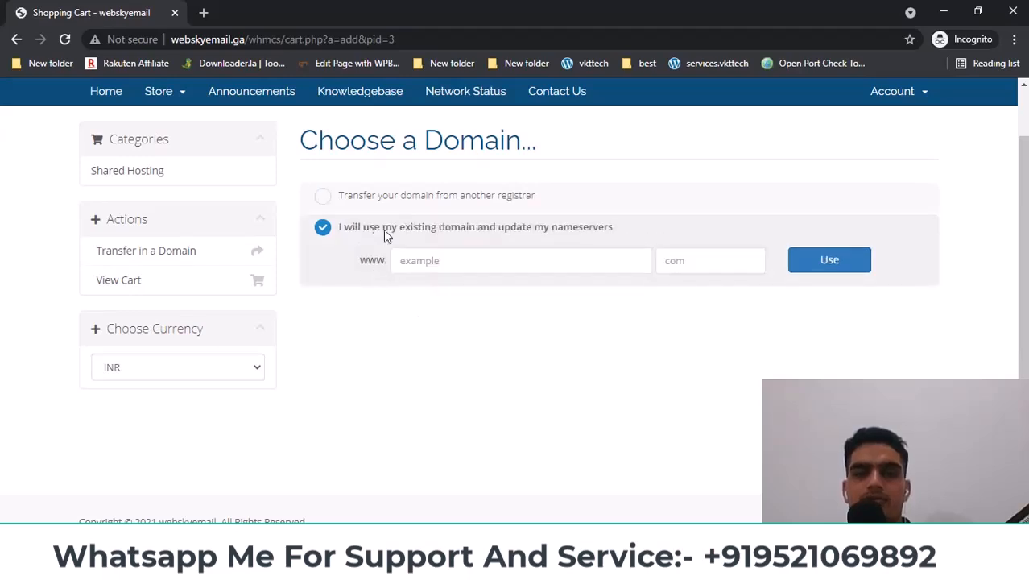
pyautogui.click(428, 266)
pyautogui.write('xyz')
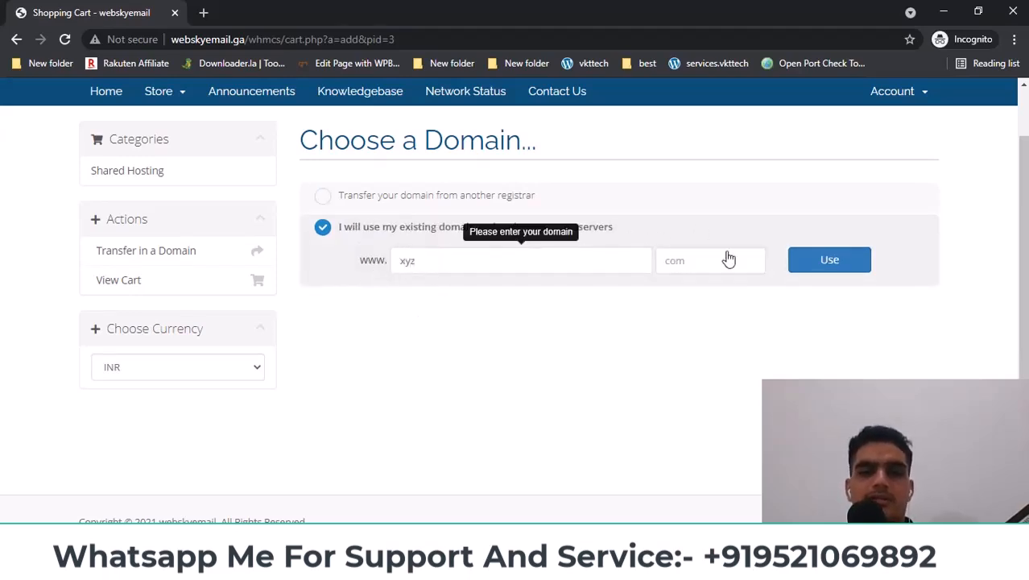
pyautogui.click(719, 259)
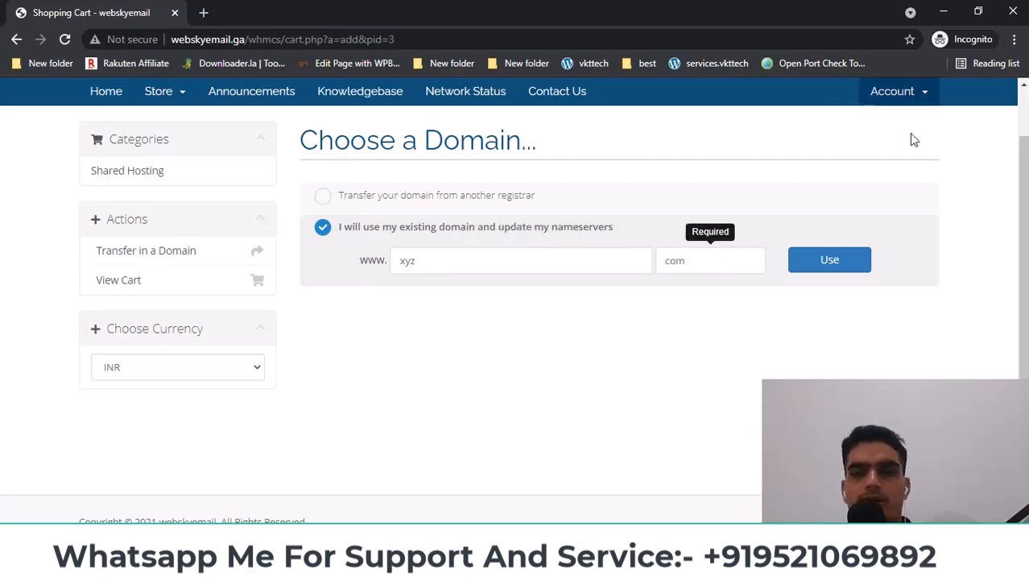
pyautogui.click(822, 265)
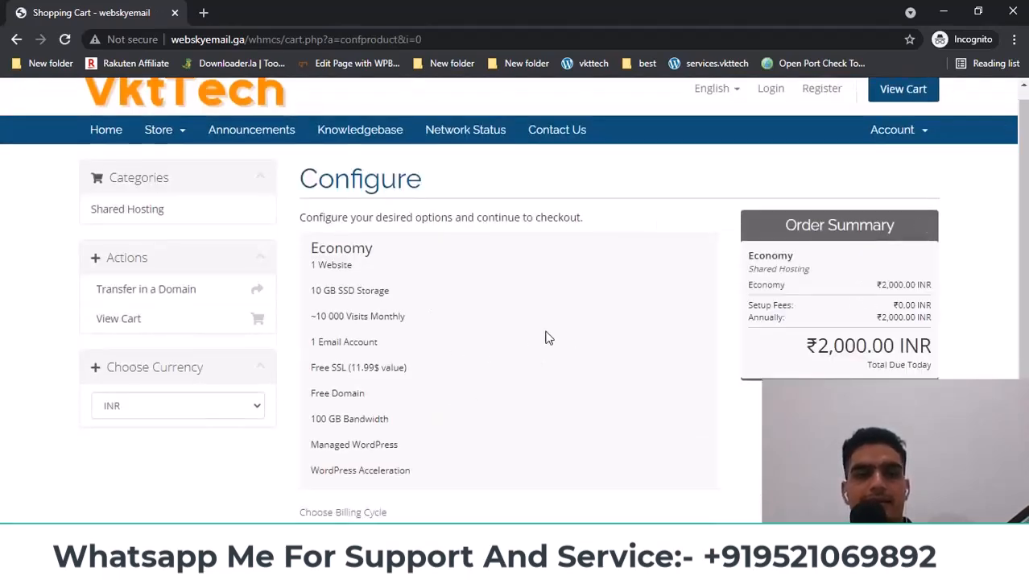
# - Switch the order's currency to USD and check the Economy plan's total due in the order summary
pyautogui.scroll(-2, 194, 323)
pyautogui.click(171, 254)
pyautogui.click(126, 296)
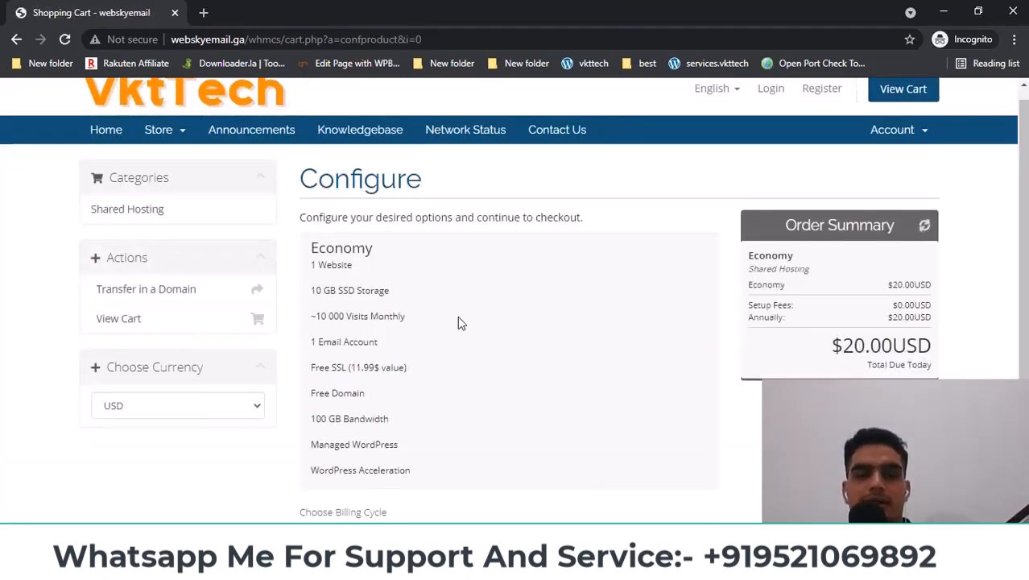
pyautogui.scroll(-3, 458, 316)
pyautogui.scroll(1, 604, 262)
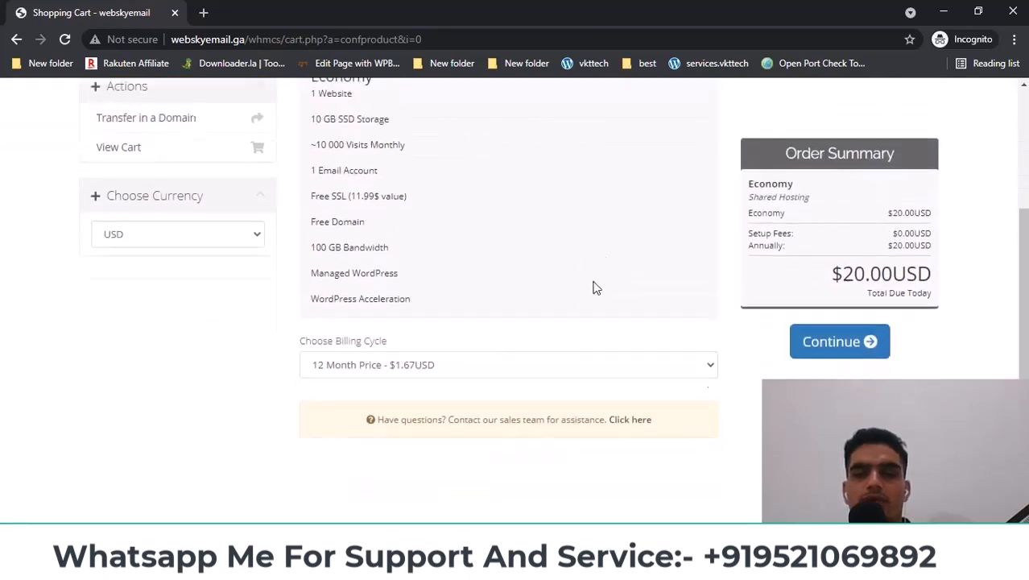
pyautogui.scroll(-1, 498, 374)
pyautogui.scroll(1, 701, 311)
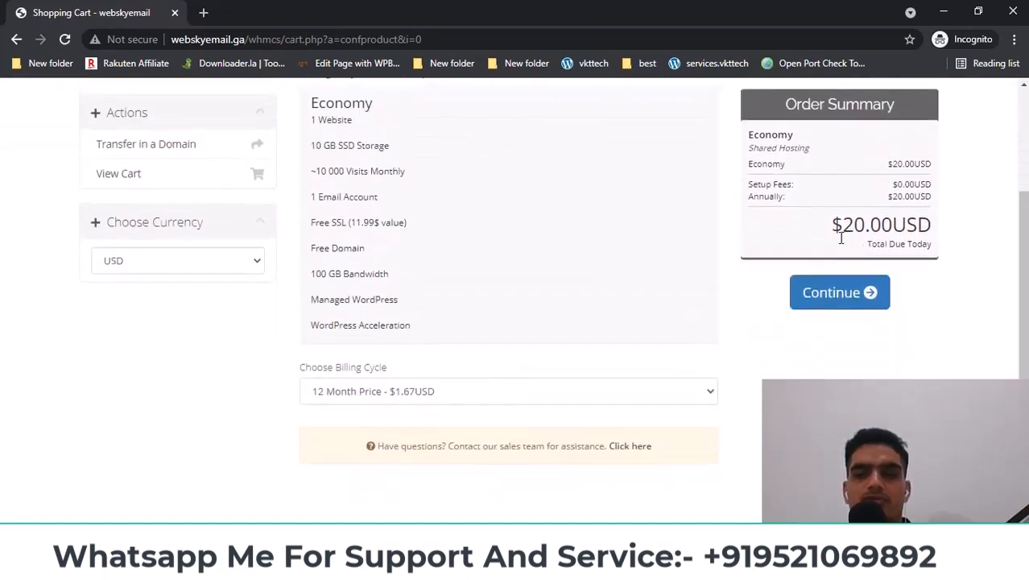
pyautogui.moveTo(842, 229); pyautogui.dragTo(907, 229)
# - Try the 24 Month billing cycle, check the order total, and return the billing cycle to 12 Month
pyautogui.click(393, 398)
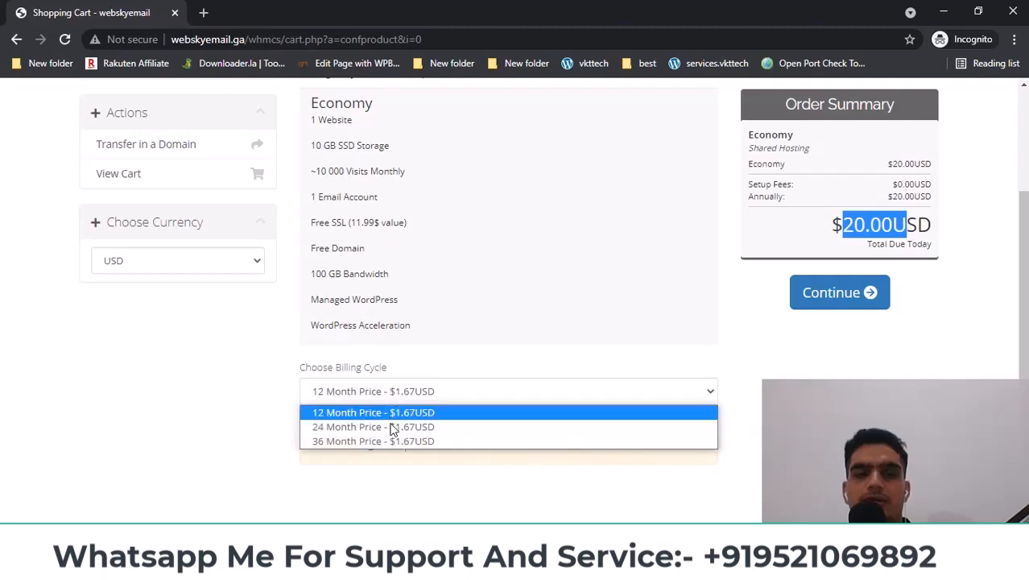
pyautogui.click(394, 425)
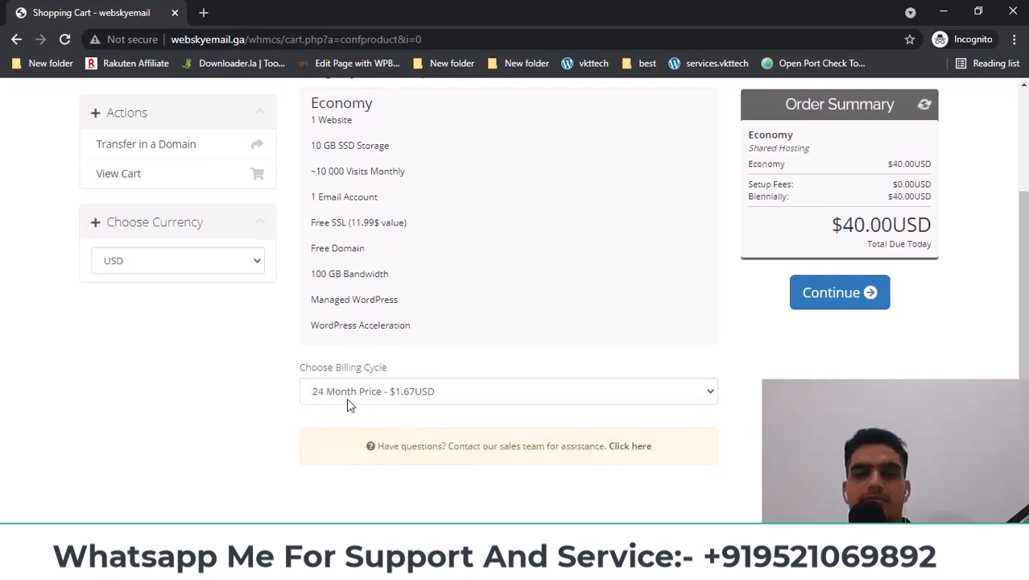
pyautogui.moveTo(843, 224); pyautogui.dragTo(883, 226)
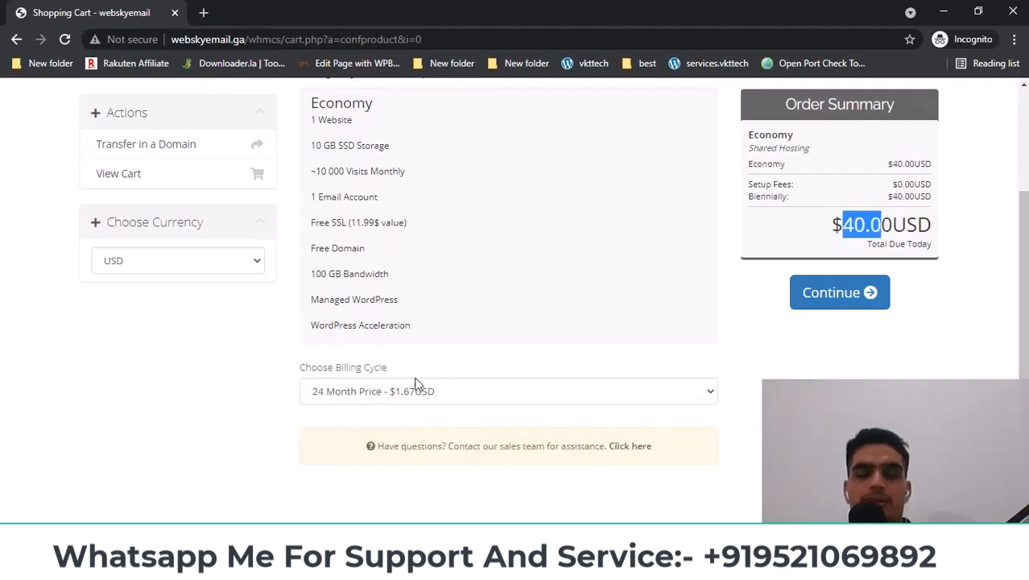
pyautogui.scroll(1, 500, 448)
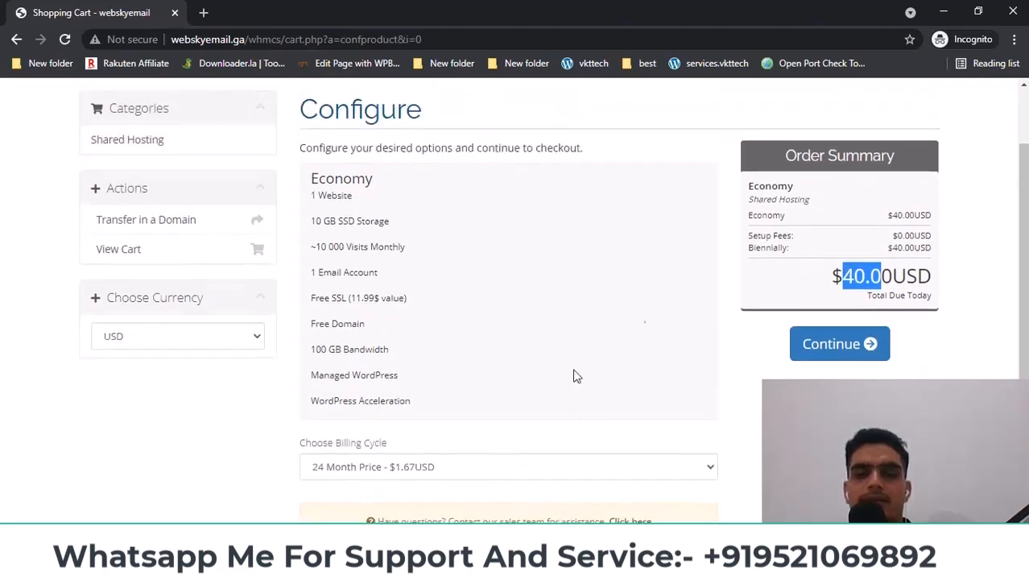
pyautogui.scroll(1, 476, 400)
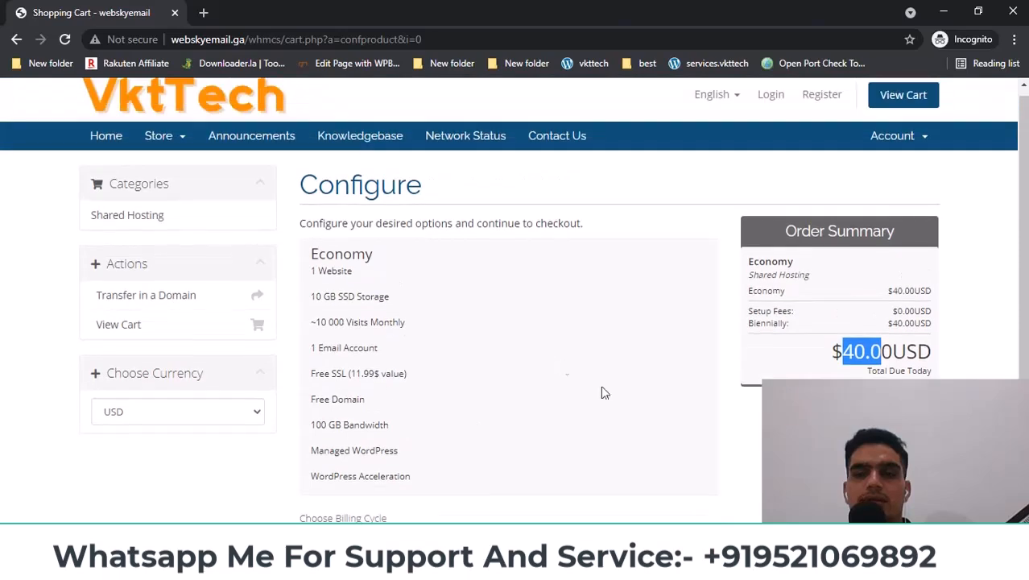
pyautogui.scroll(-2, 585, 373)
pyautogui.click(390, 395)
pyautogui.click(368, 409)
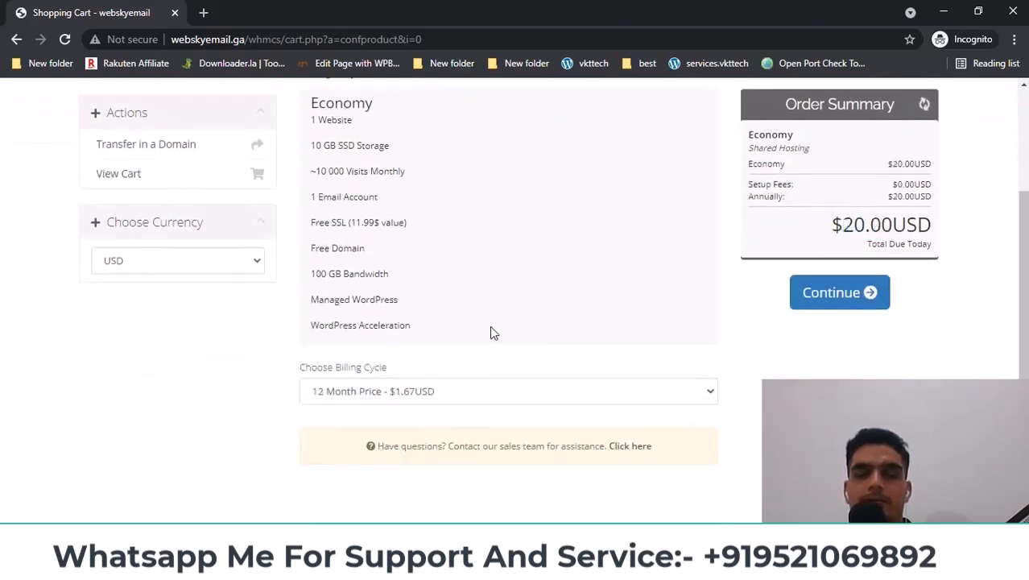
# - Continue with the configured Economy plan to the cart review and proceed to the checkout form
pyautogui.click(813, 298)
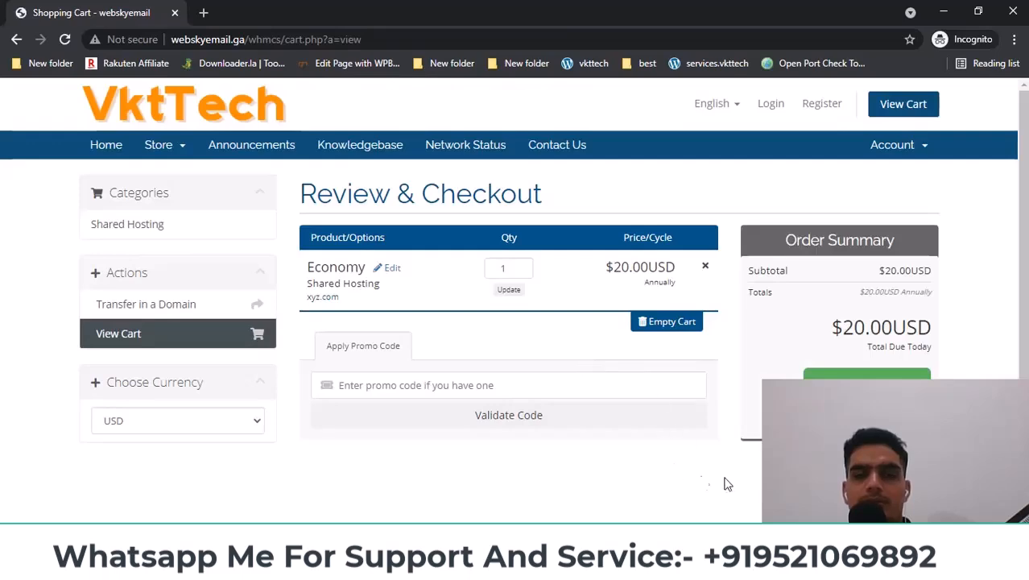
pyautogui.click(866, 390)
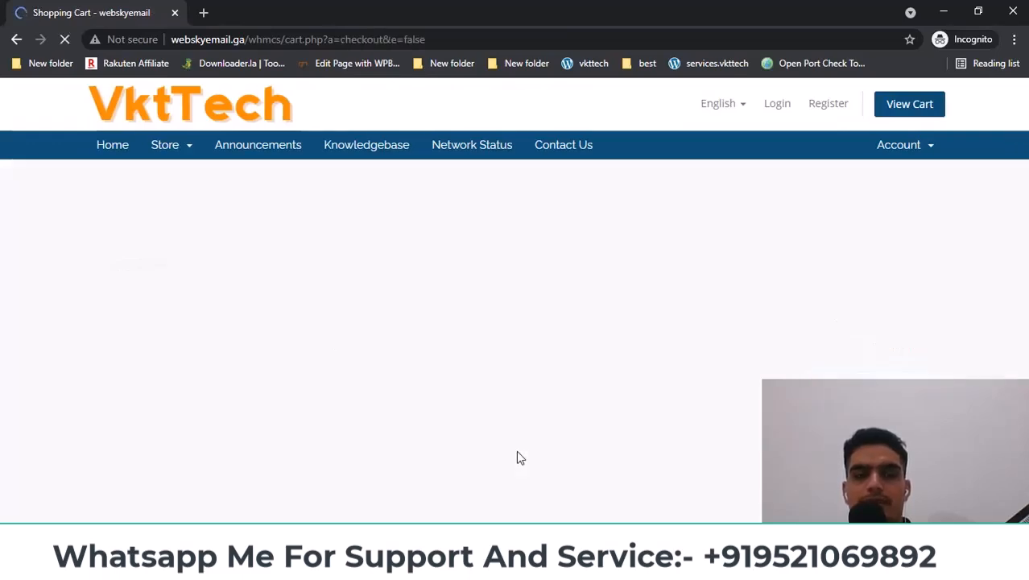
pyautogui.scroll(-2, 517, 451)
pyautogui.scroll(2, 517, 451)
# - Copy the e-mail address of the signed-in Gmail account and paste it as the customer's e-mail in the checkout form
pyautogui.click(426, 566)
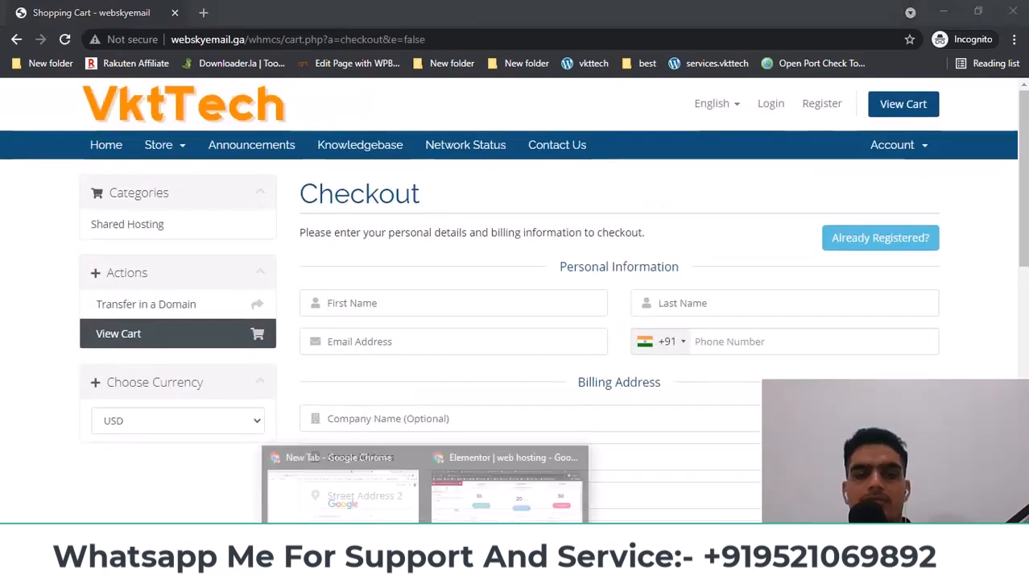
pyautogui.click(345, 493)
pyautogui.click(190, 10)
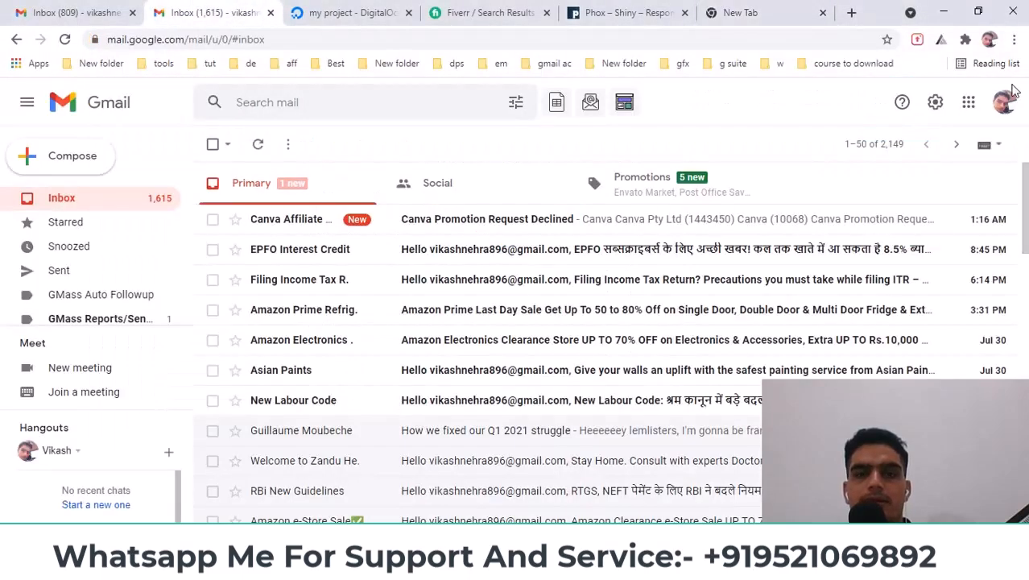
pyautogui.click(1003, 102)
pyautogui.moveTo(817, 236); pyautogui.dragTo(951, 238)
pyautogui.hotkey('ctrl', 'c')
pyautogui.rightClick(885, 241)
pyautogui.click(769, 248)
pyautogui.click(944, 12)
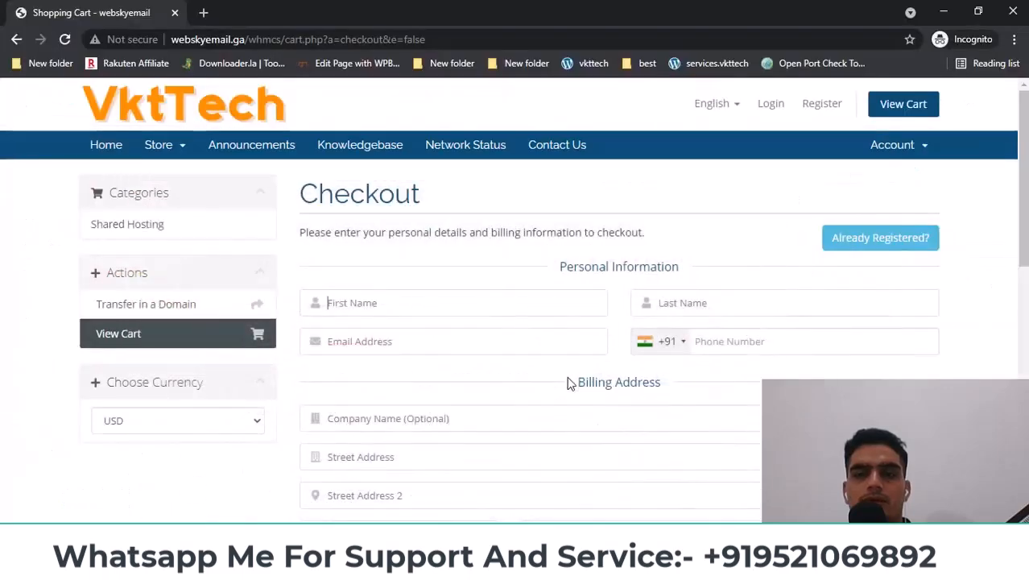
pyautogui.scroll(-1, 443, 390)
pyautogui.click(399, 266)
pyautogui.hotkey('ctrl', 'v')
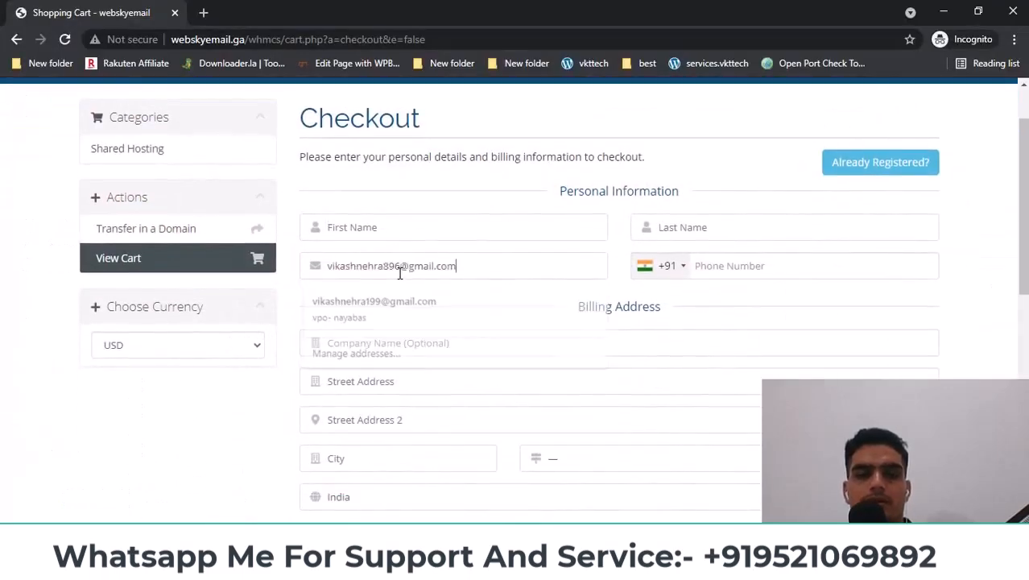
# - Autofill the customer's name, phone number and billing address from the saved details, and choose the billing state
pyautogui.click(395, 234)
pyautogui.click(381, 266)
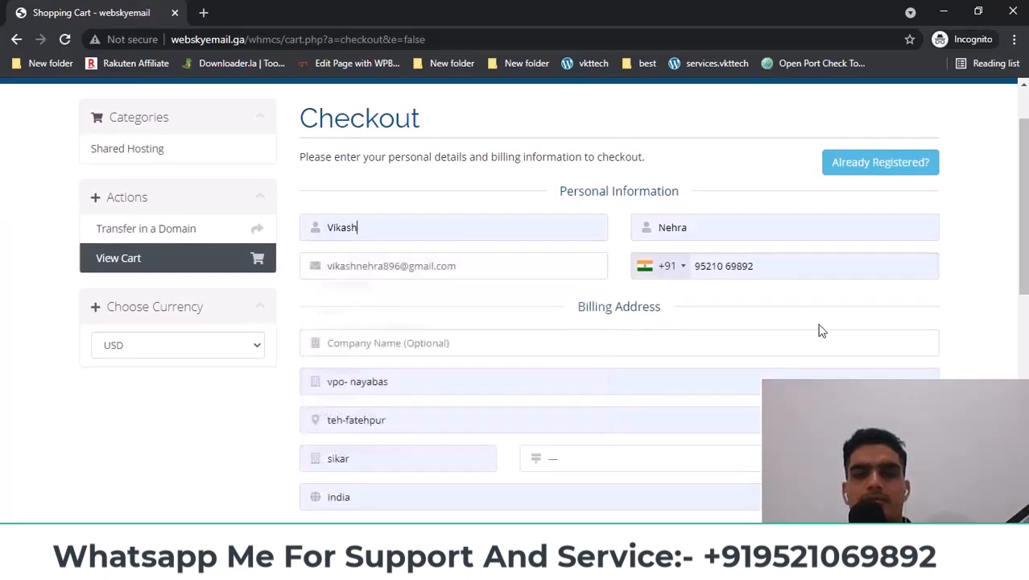
pyautogui.scroll(-1, 820, 326)
pyautogui.scroll(-2, 820, 327)
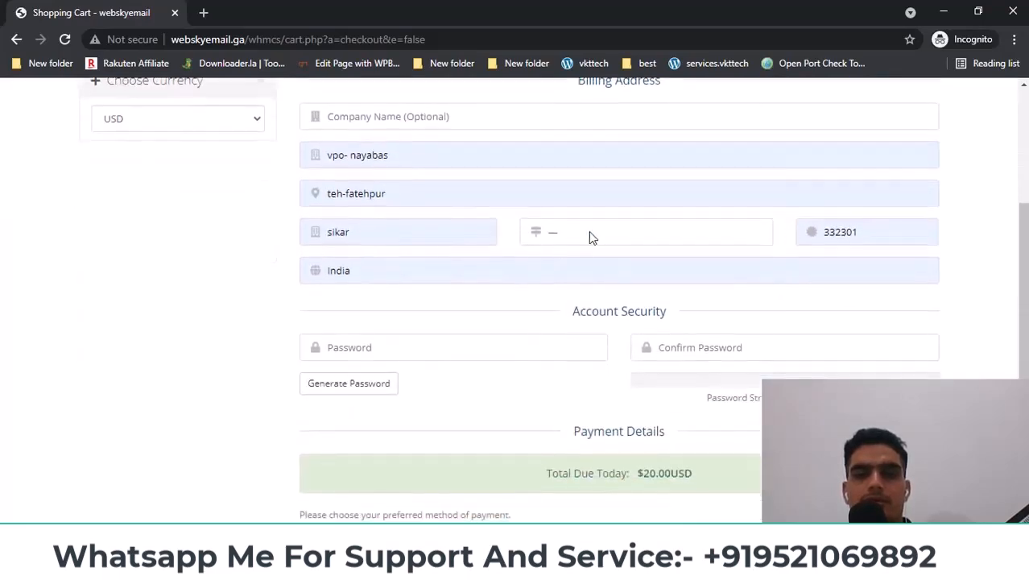
pyautogui.click(588, 231)
pyautogui.scroll(-3, 604, 387)
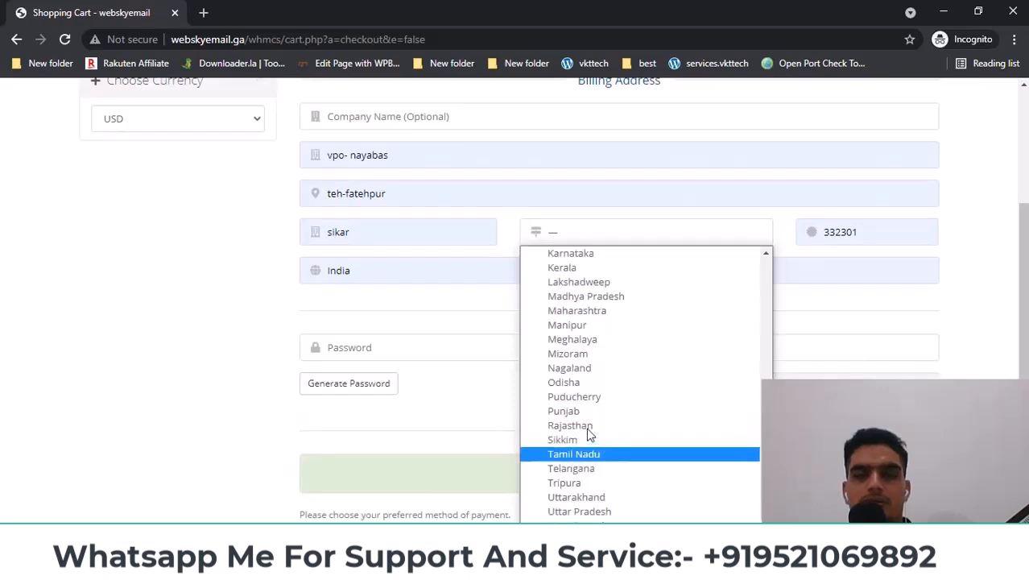
pyautogui.click(588, 425)
# - Copy the saved password from the Notepad notes and paste it into the checkout's account password and confirmation fields
pyautogui.scroll(-1, 799, 273)
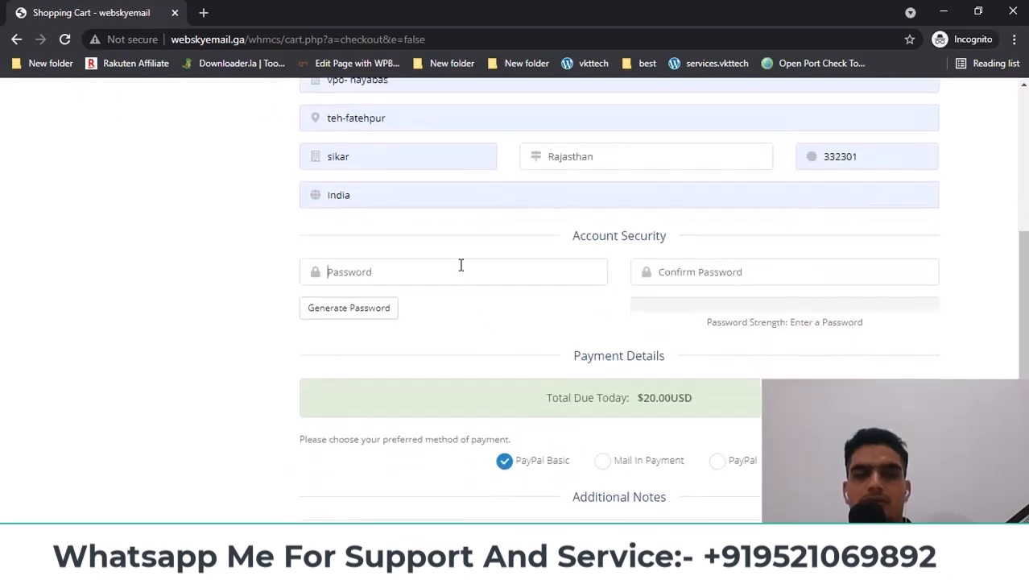
pyautogui.moveTo(605, 567)
pyautogui.click(503, 491)
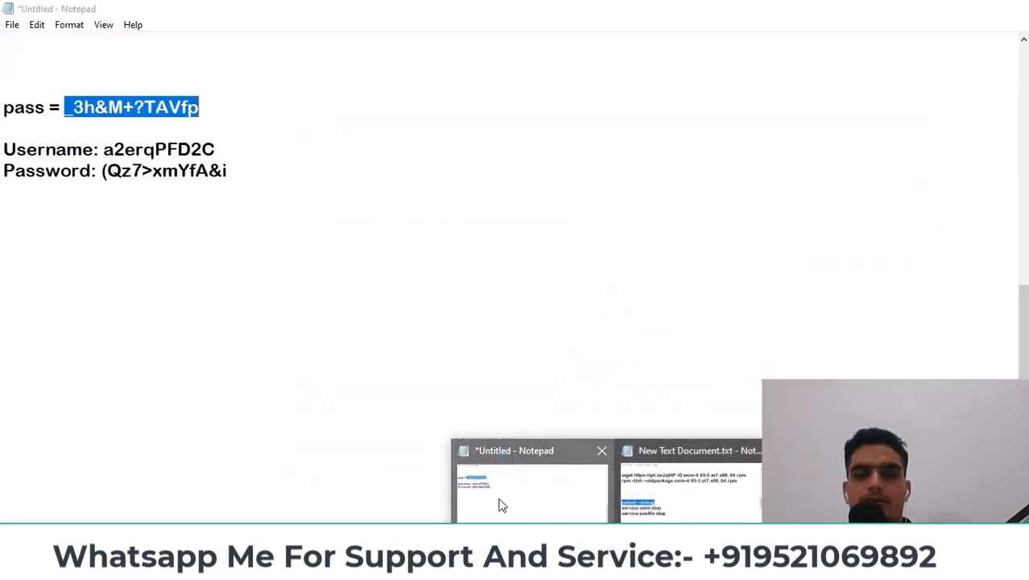
pyautogui.rightClick(149, 107)
pyautogui.click(179, 154)
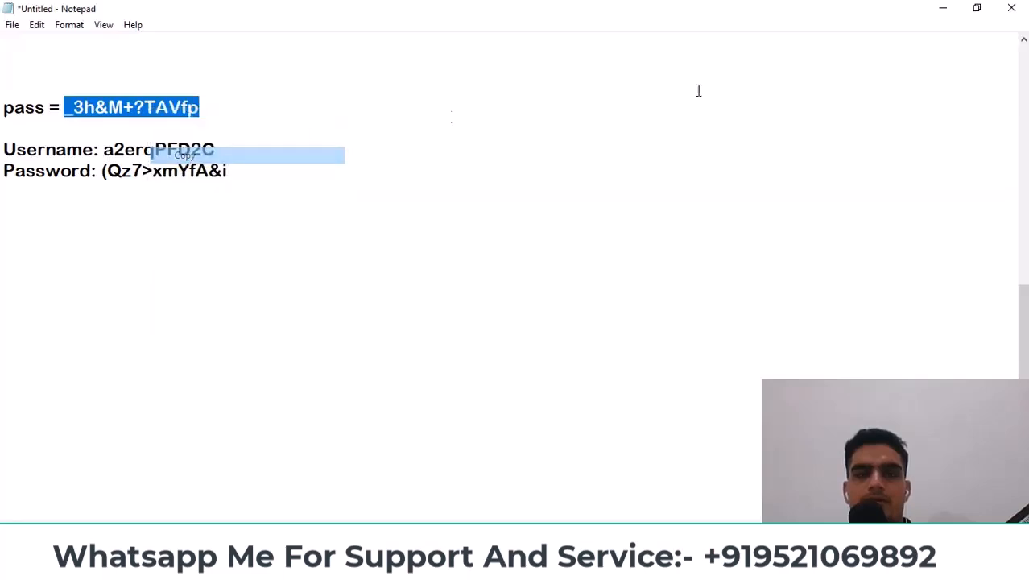
pyautogui.click(943, 8)
pyautogui.click(415, 280)
pyautogui.hotkey('ctrl', 'v')
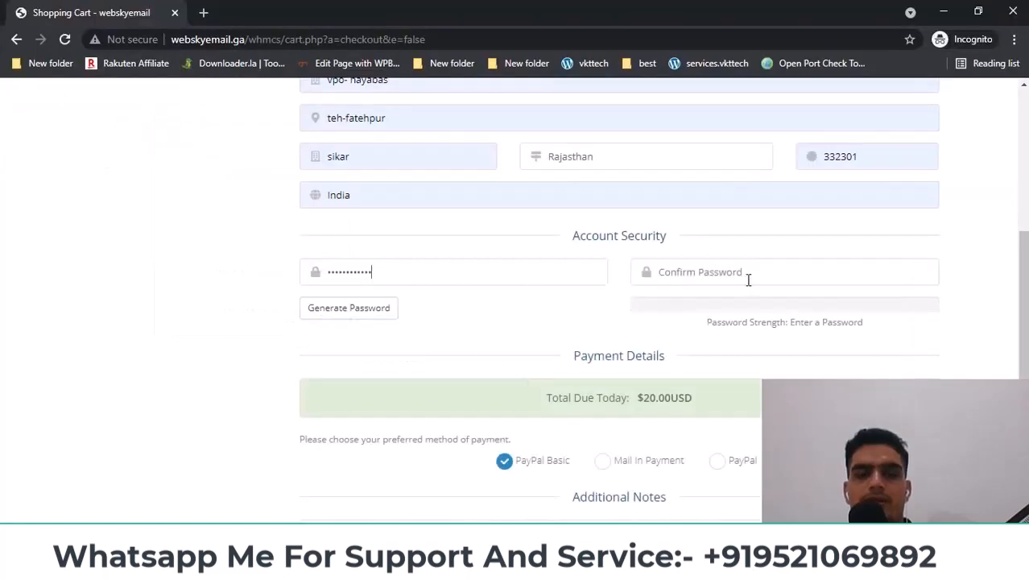
pyautogui.click(703, 271)
pyautogui.hotkey('ctrl', 'v')
# - Review the completed customer details, the total due, the payment methods and the mailing list option on the checkout form
pyautogui.scroll(2, 1026, 268)
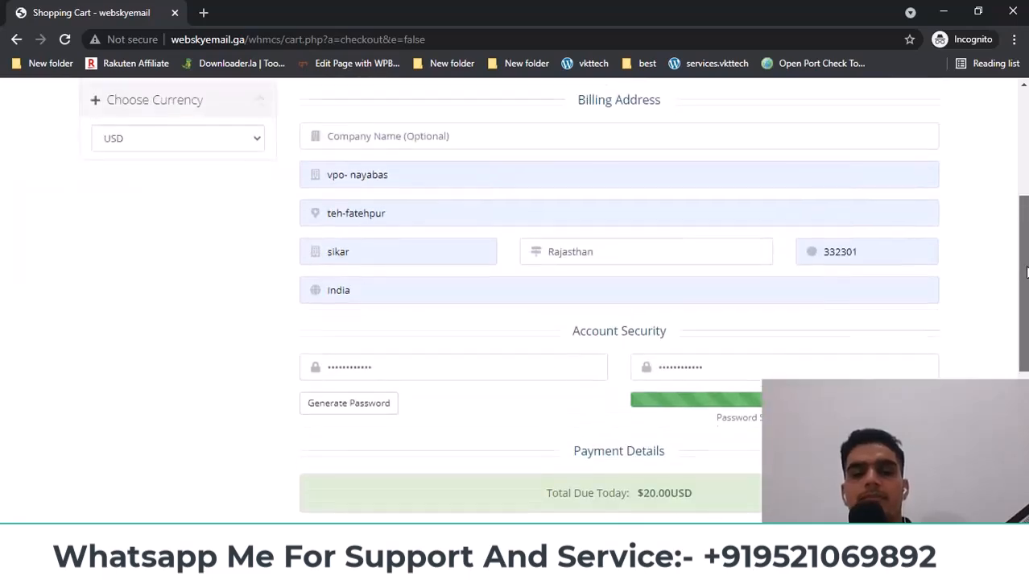
pyautogui.scroll(5, 1026, 268)
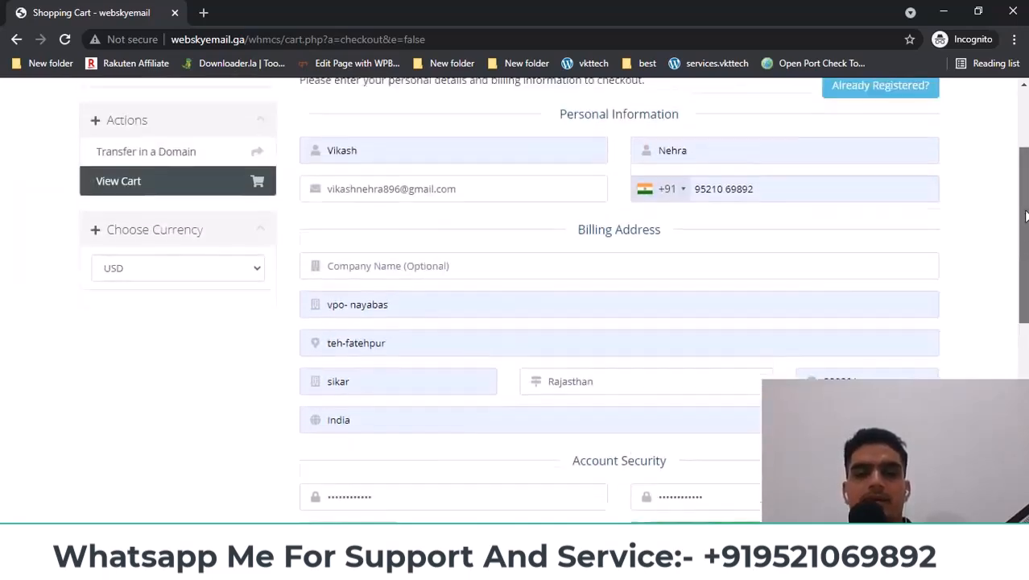
pyautogui.scroll(-3, 1026, 268)
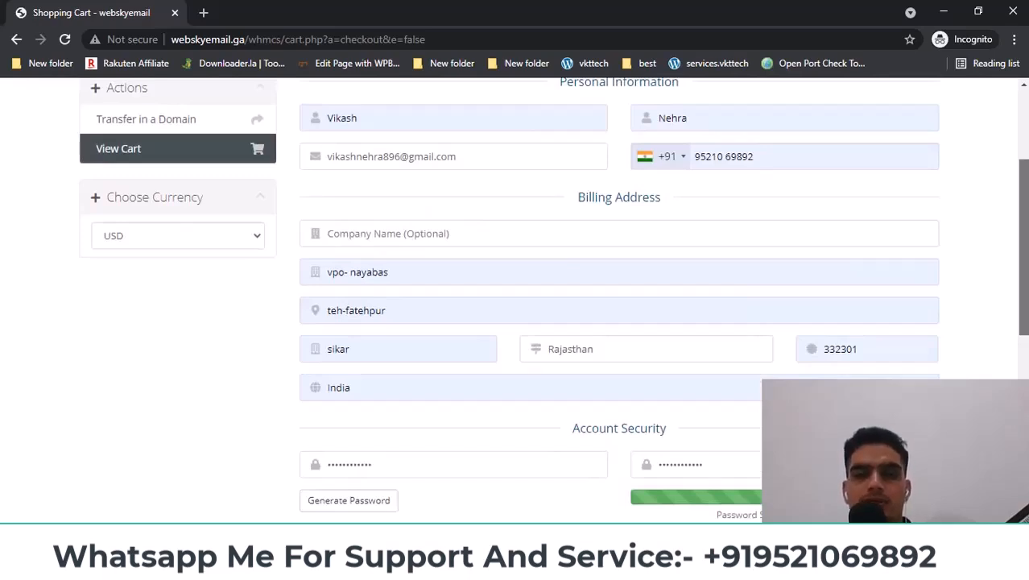
pyautogui.scroll(-4, 1026, 268)
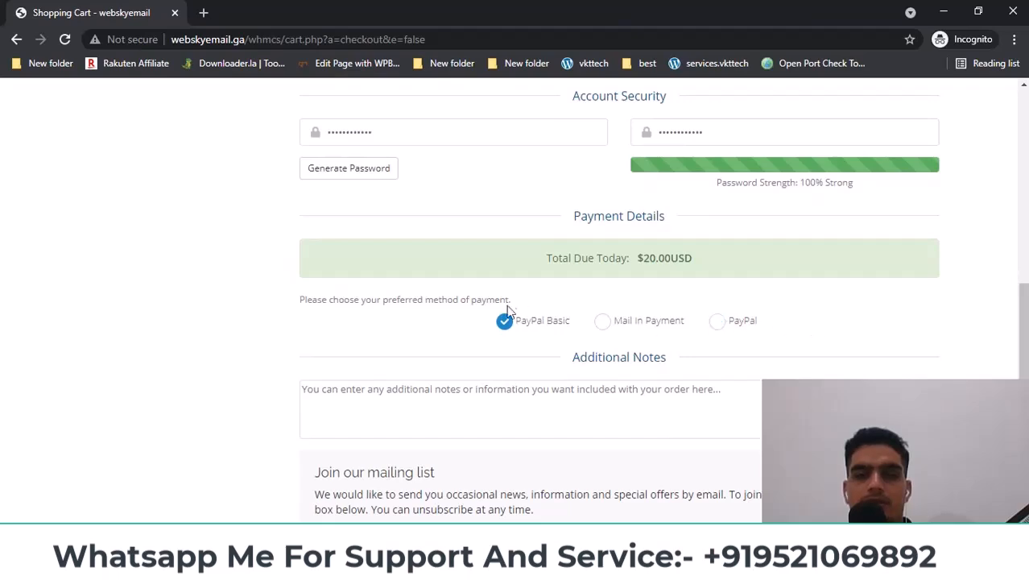
pyautogui.moveTo(546, 258); pyautogui.dragTo(672, 258)
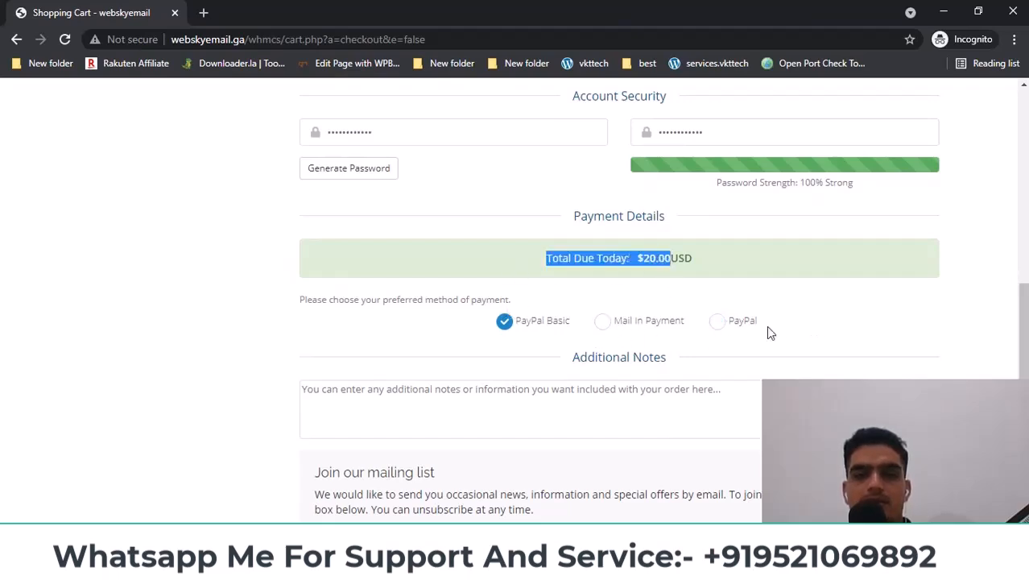
pyautogui.scroll(-1, 766, 326)
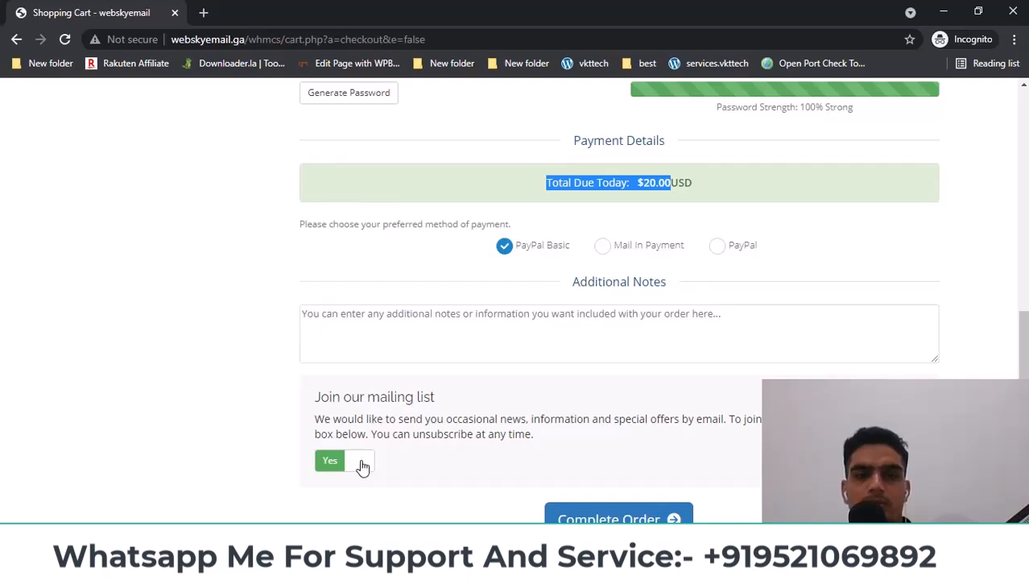
pyautogui.click(443, 331)
# - Complete the Economy plan order with PayPal Basic as the payment method
pyautogui.scroll(7, 395, 355)
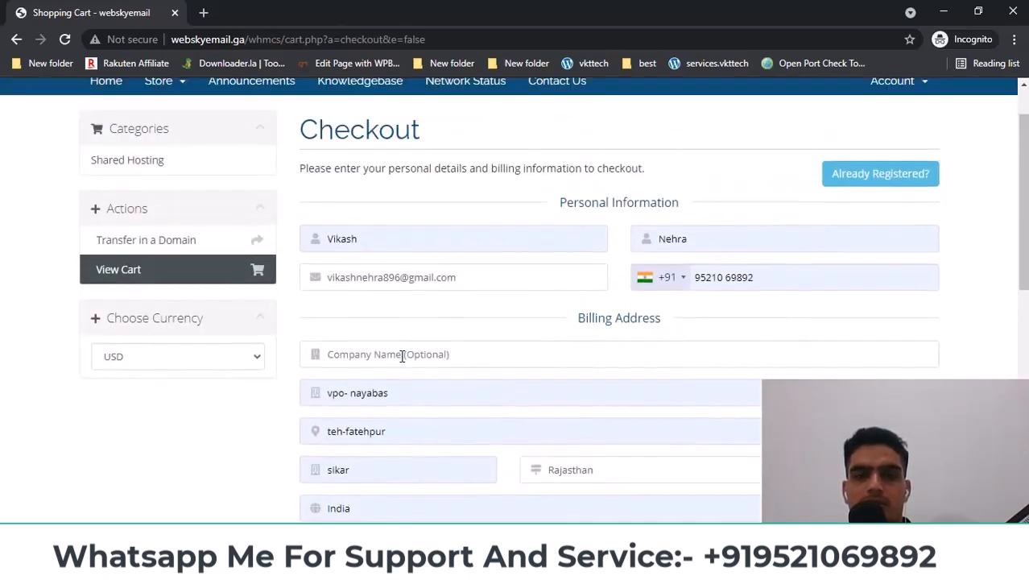
pyautogui.scroll(-5, 409, 355)
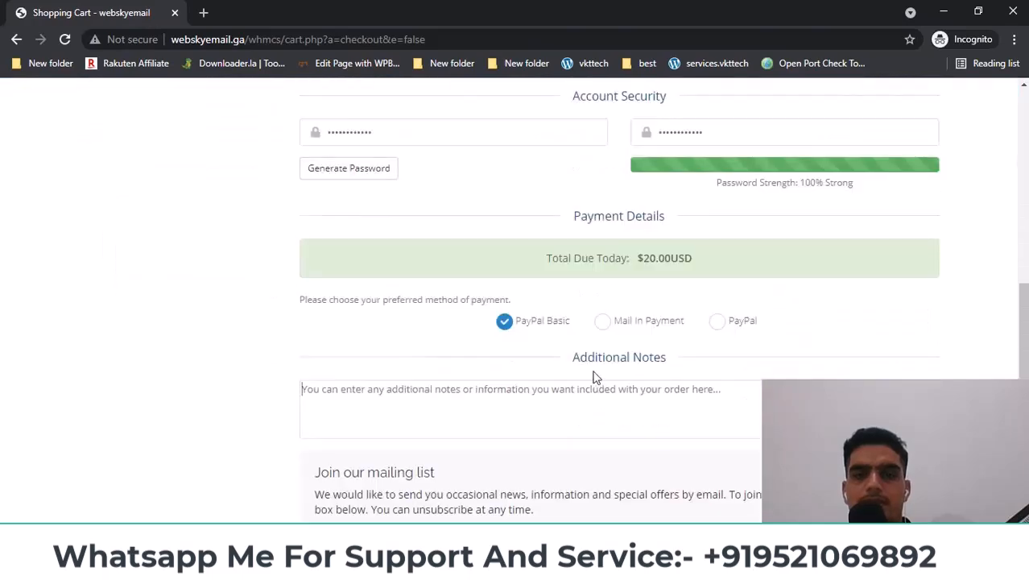
pyautogui.scroll(4, 586, 382)
pyautogui.scroll(-9, 584, 382)
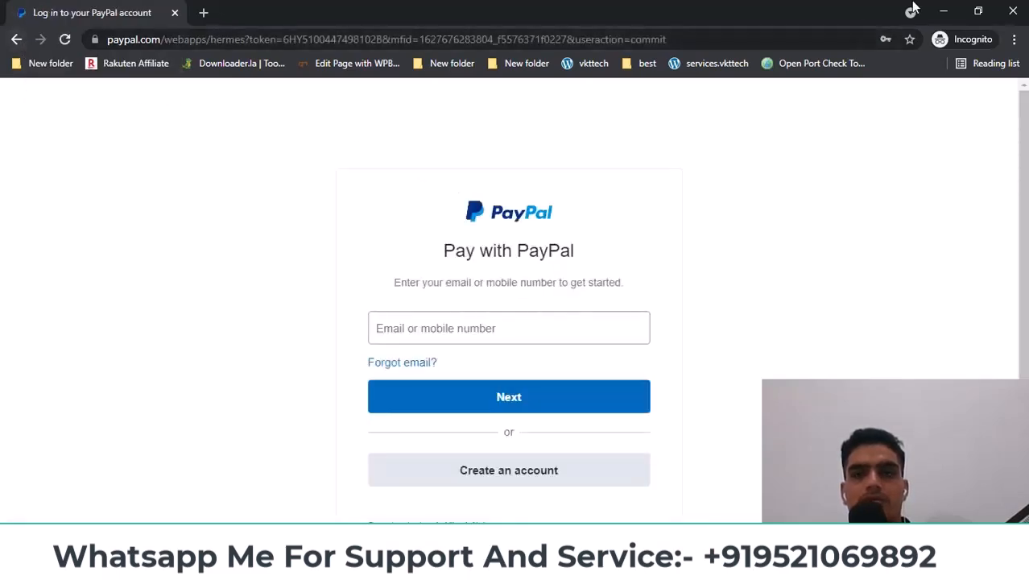
# - Return to the WHMCS admin area and open its dashboard to check the pending orders
pyautogui.click(941, 13)
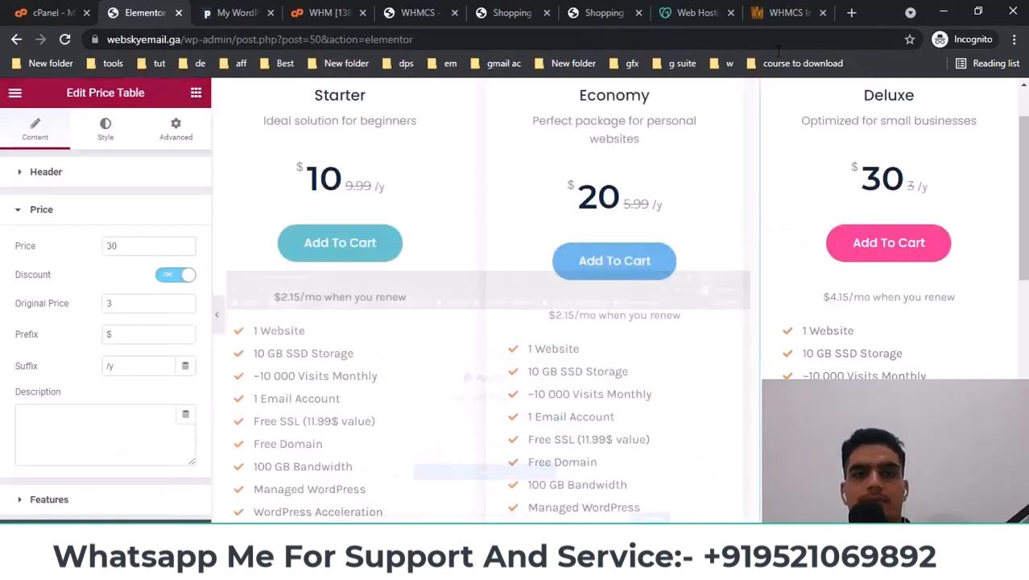
pyautogui.click(420, 13)
pyautogui.scroll(3, 394, 199)
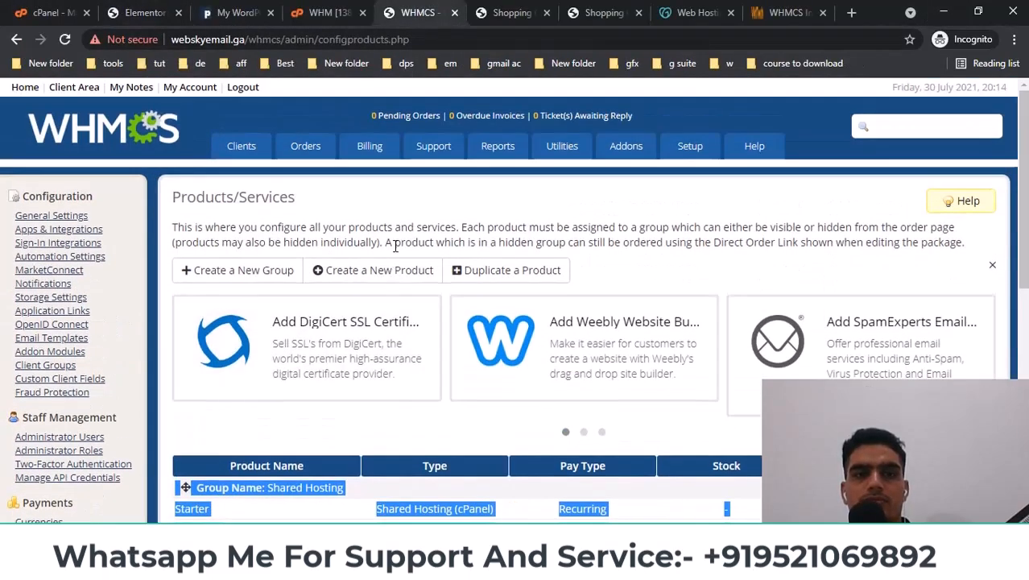
pyautogui.moveTo(368, 116); pyautogui.dragTo(444, 115)
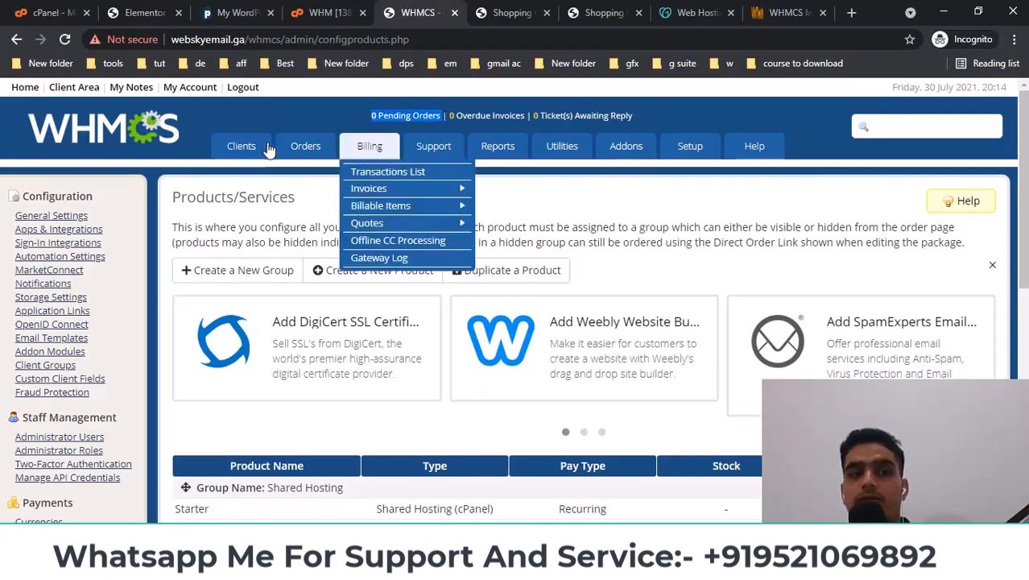
pyautogui.click(128, 138)
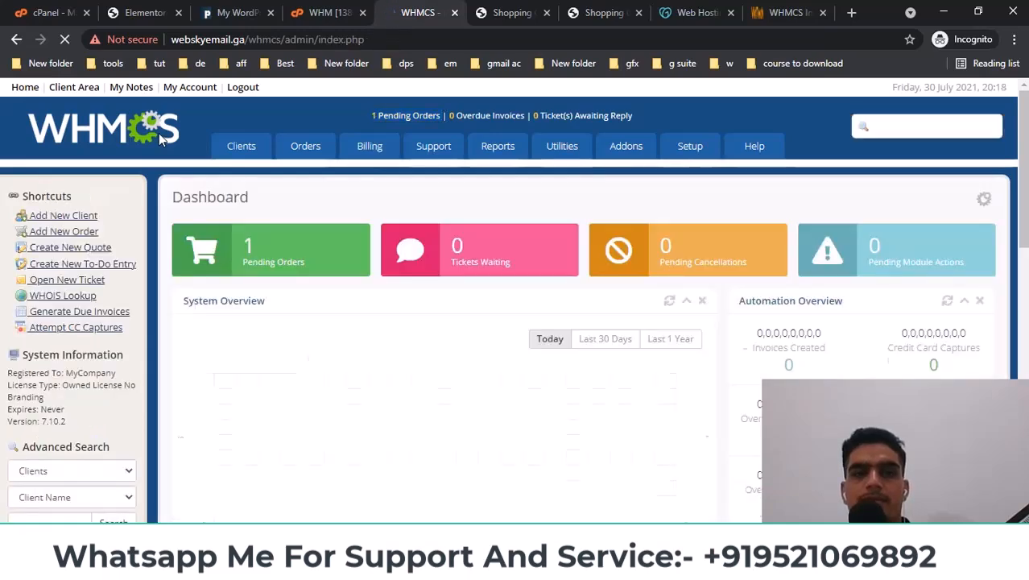
# - Check the PayPal payment page opened by the test order and return to the WHMCS dashboard
pyautogui.moveTo(369, 116); pyautogui.dragTo(441, 116)
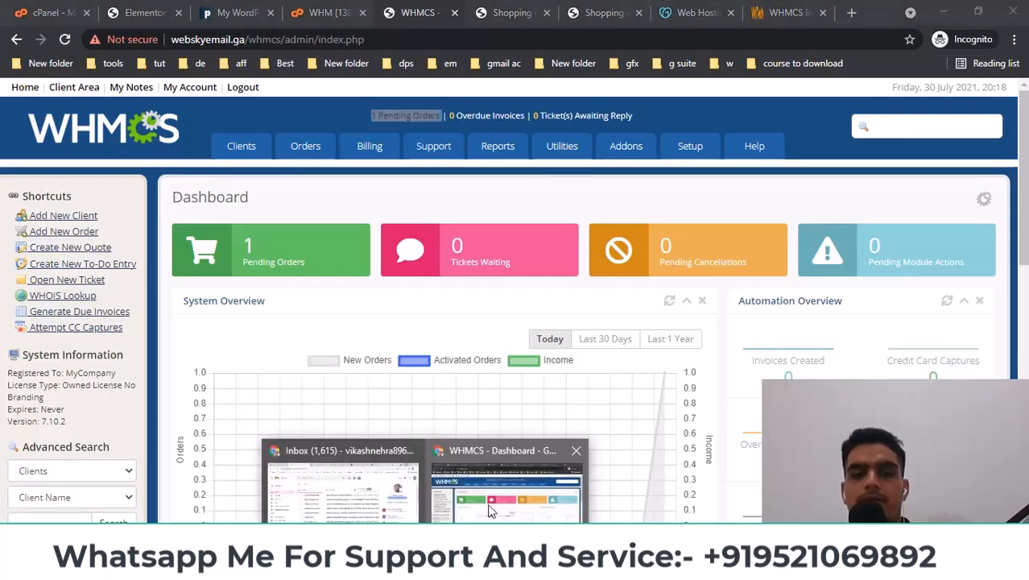
pyautogui.click(464, 568)
pyautogui.click(545, 482)
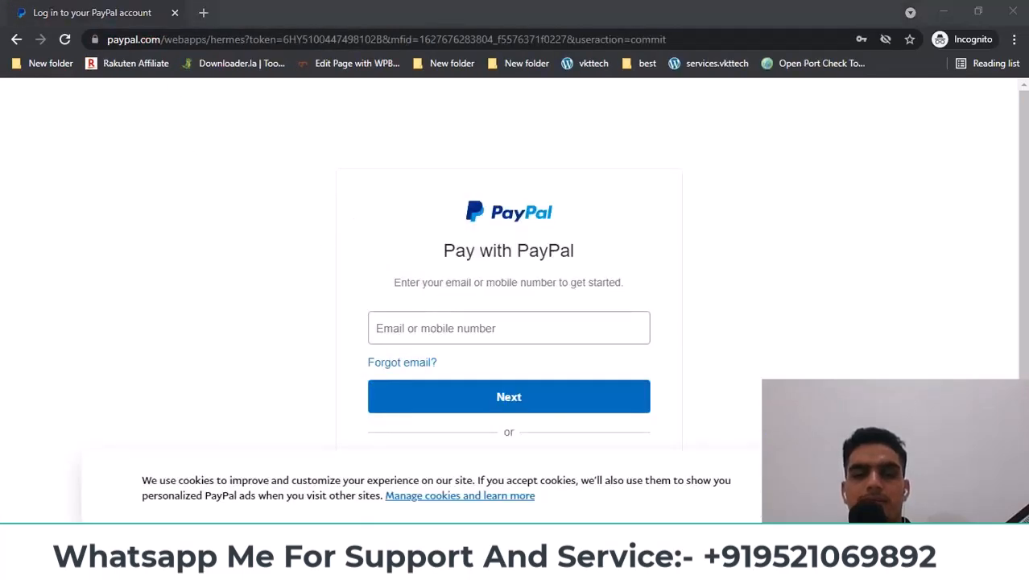
pyautogui.click(507, 487)
# - Open the pending order from the WHMCS admin dashboard and review its items and payment status
pyautogui.moveTo(294, 167)
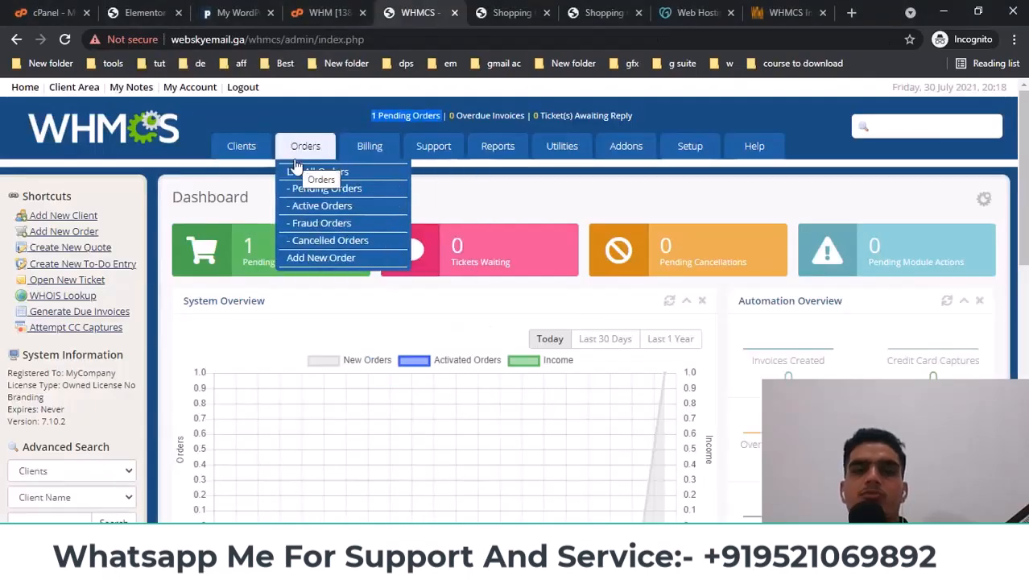
pyautogui.click(333, 121)
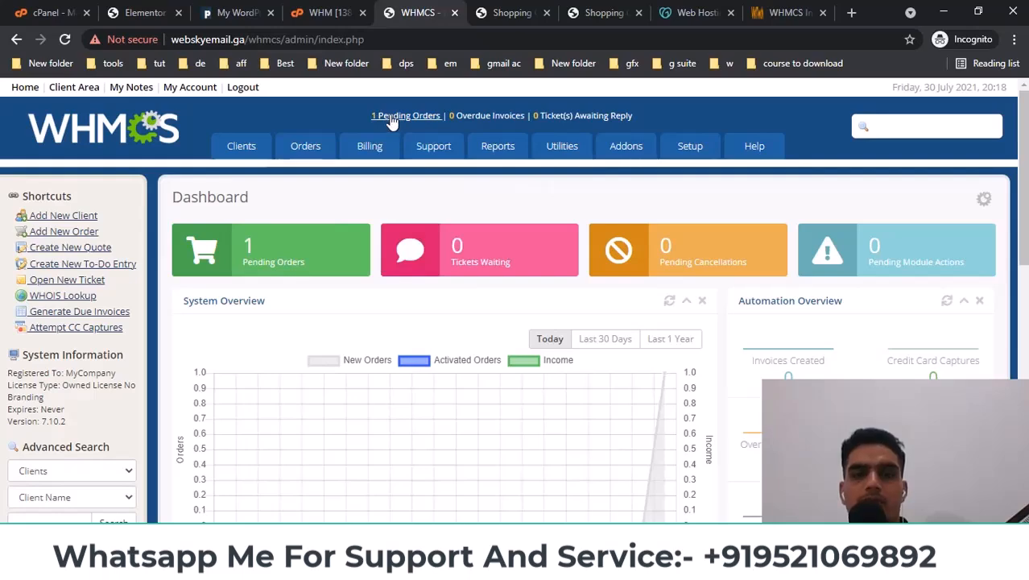
pyautogui.click(393, 121)
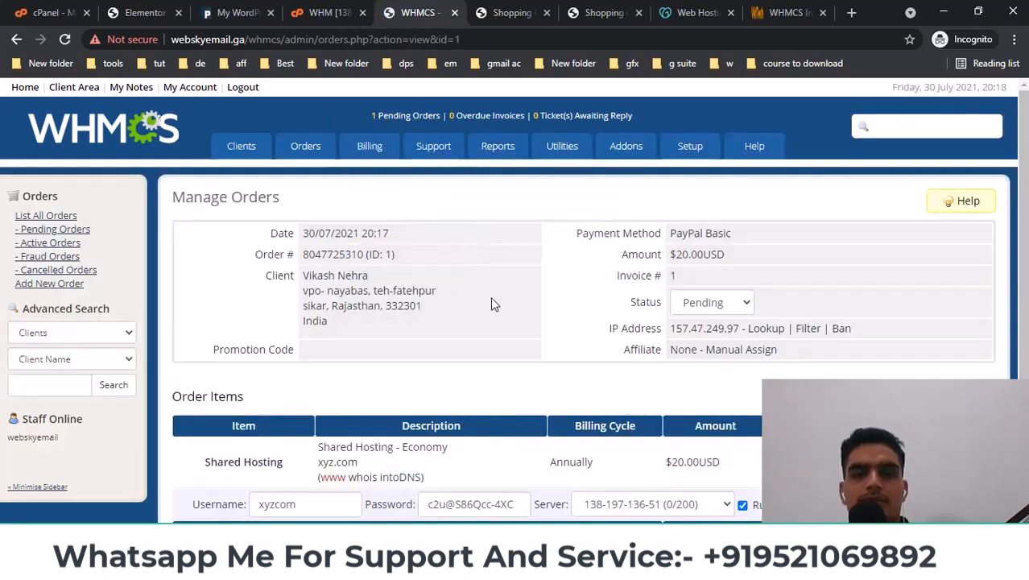
pyautogui.scroll(-2, 488, 270)
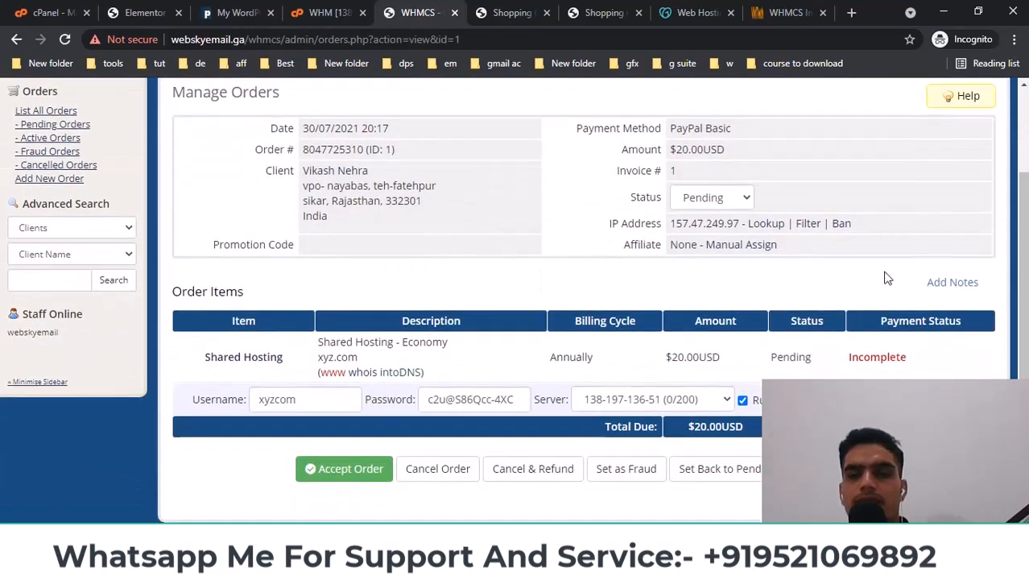
pyautogui.moveTo(848, 357); pyautogui.dragTo(903, 357)
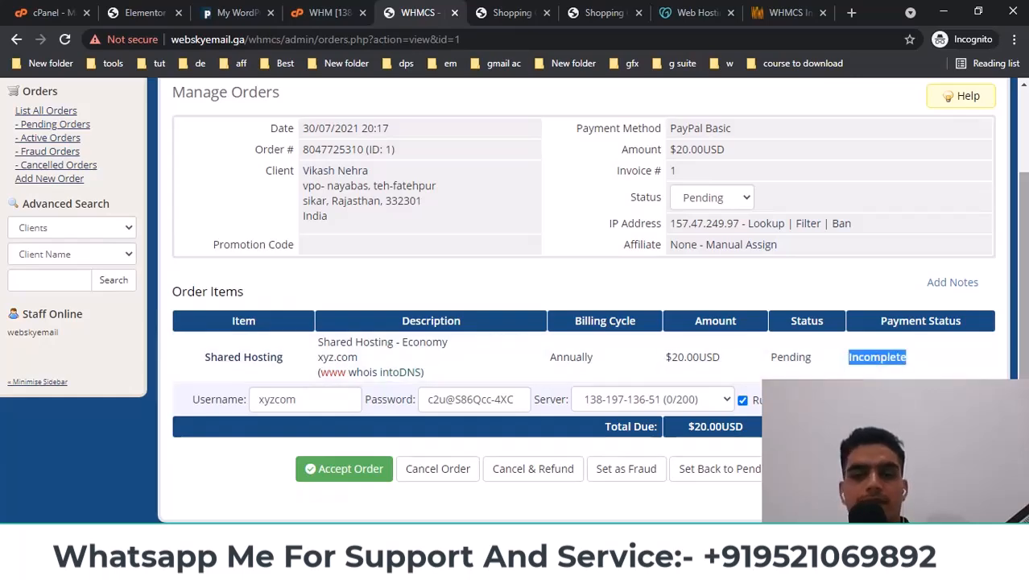
pyautogui.scroll(1, 788, 368)
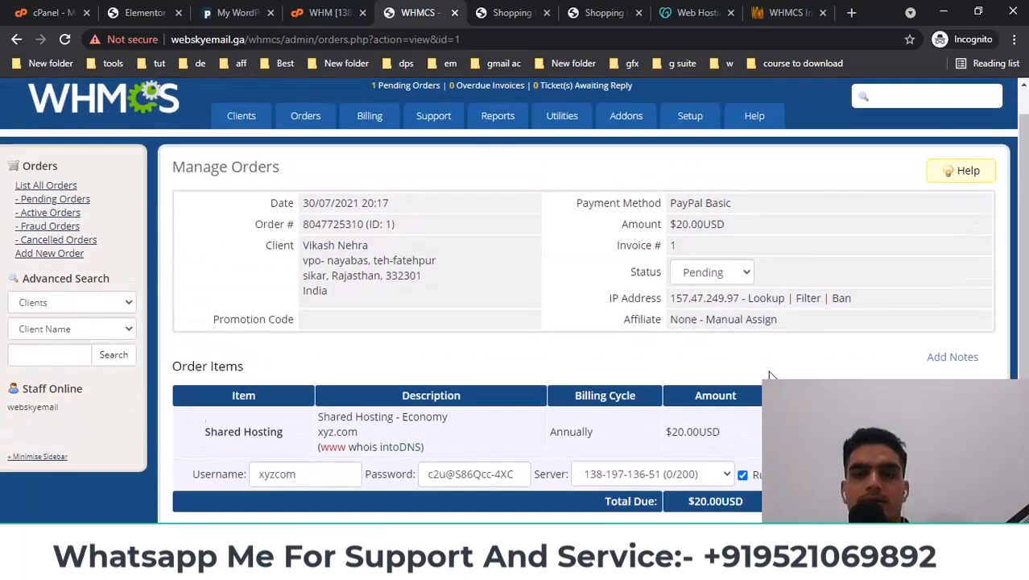
# - Set the Economy hosting order's status to Active and accept the order
pyautogui.click(699, 278)
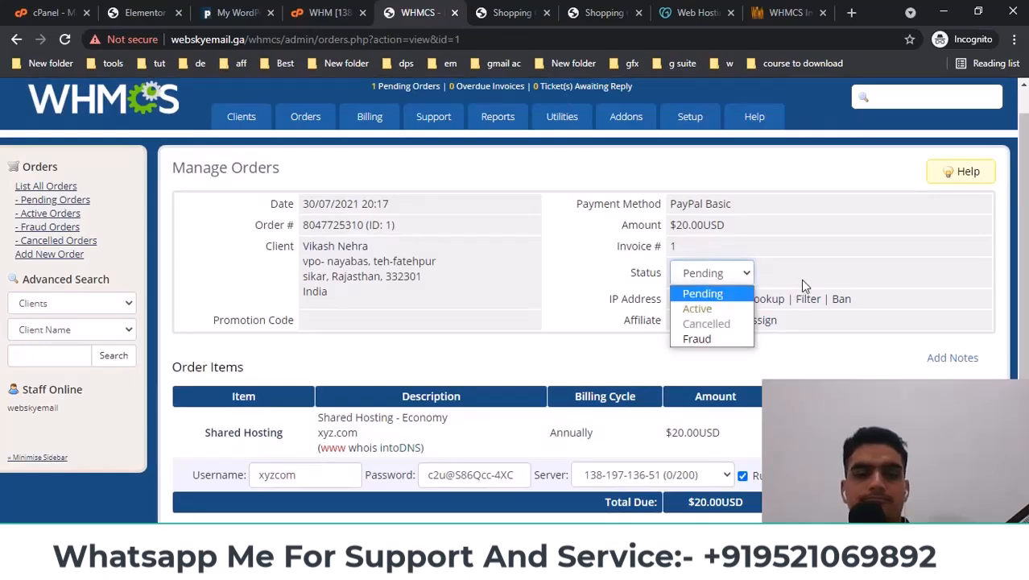
pyautogui.scroll(-1, 503, 357)
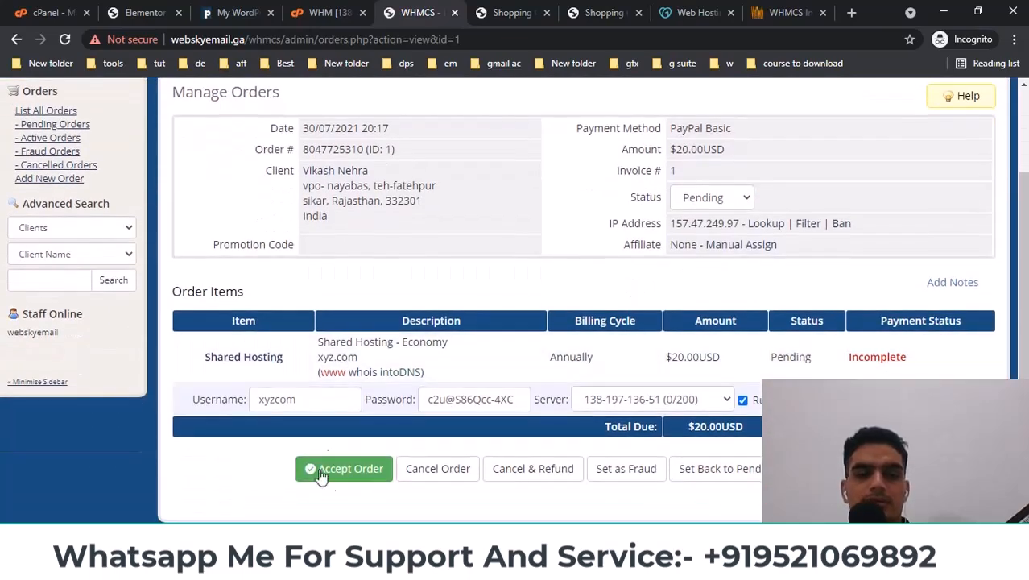
pyautogui.click(697, 198)
pyautogui.click(701, 232)
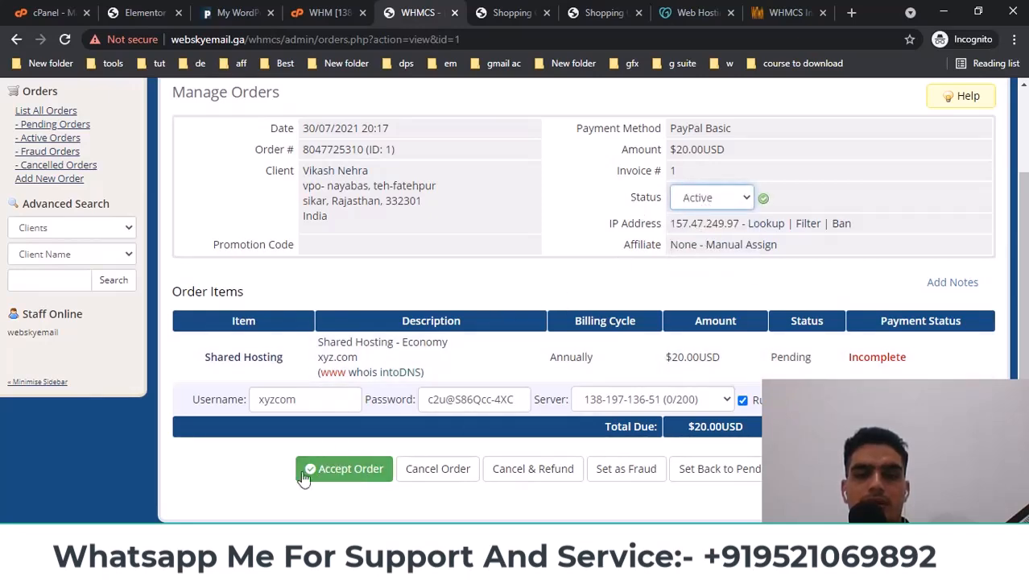
pyautogui.click(352, 475)
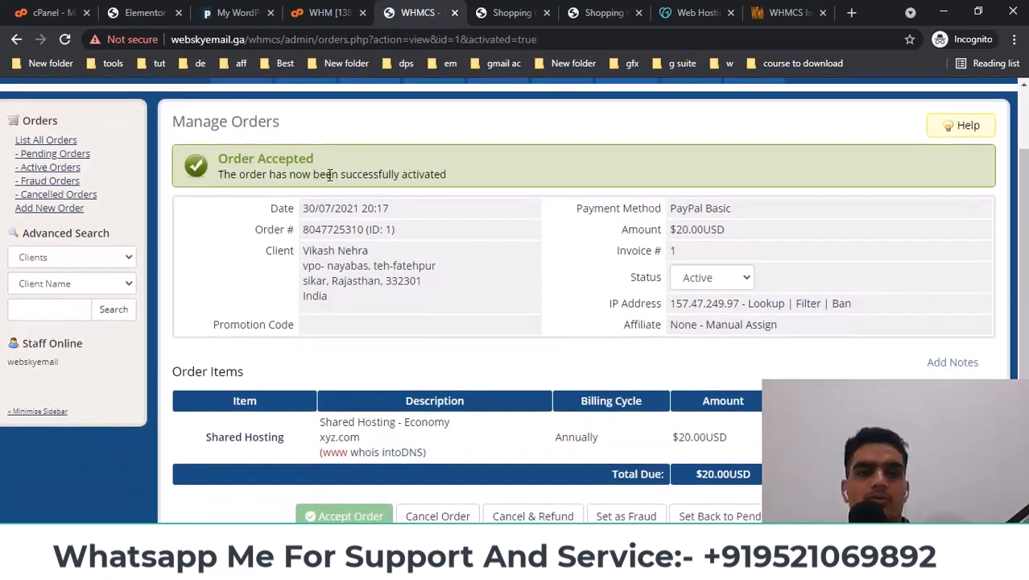
# - Review the accepted order's details and compare them with the PayPal payment page still open in the other window
pyautogui.scroll(-1, 515, 328)
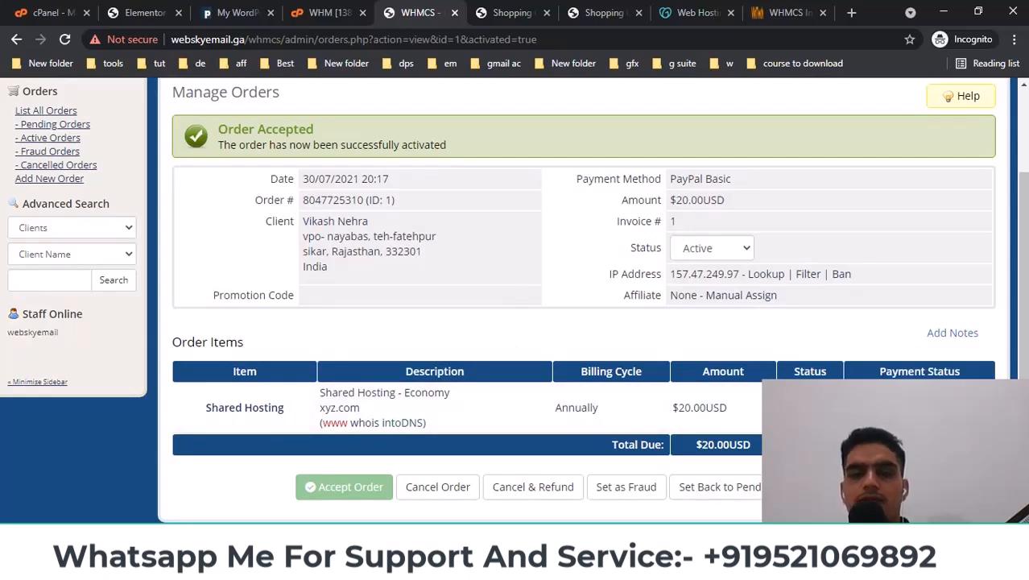
pyautogui.click(425, 564)
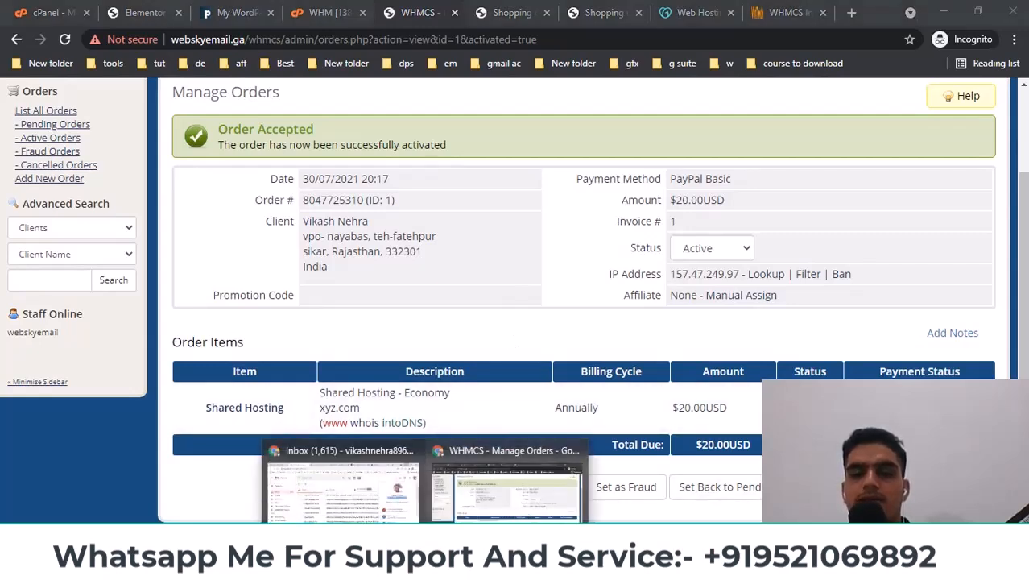
pyautogui.moveTo(457, 564)
pyautogui.click(532, 515)
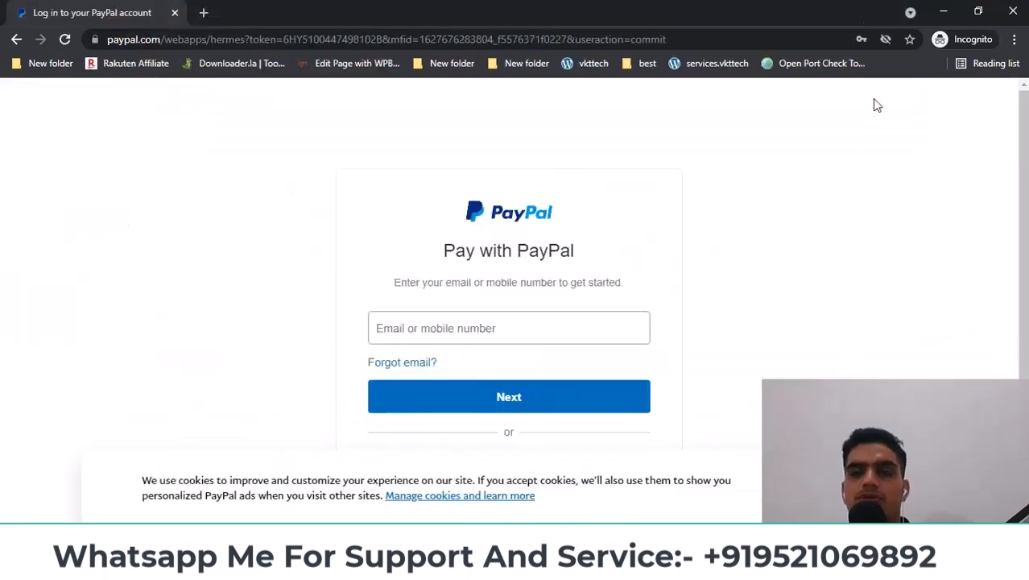
pyautogui.click(953, 14)
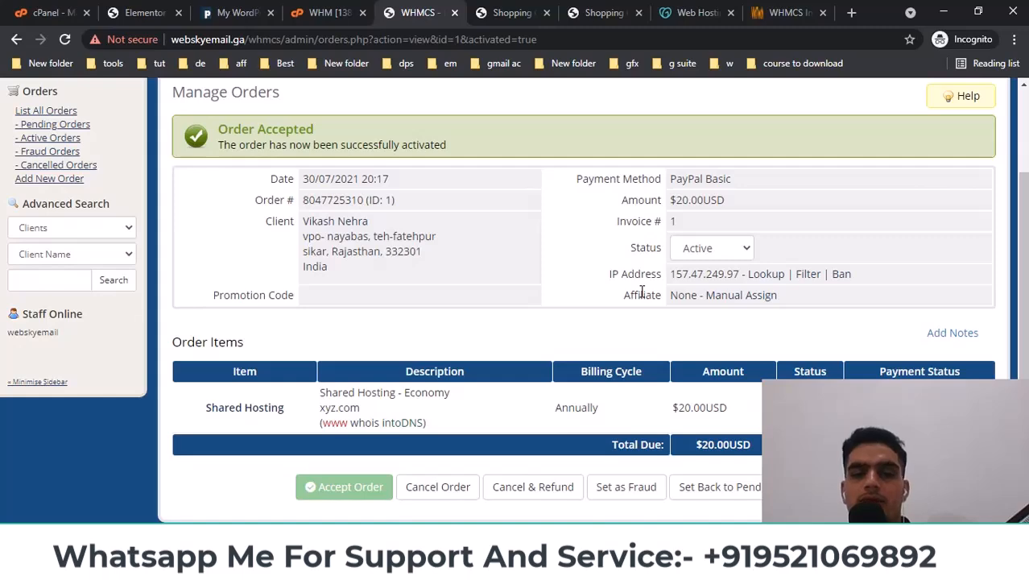
pyautogui.scroll(2, 617, 323)
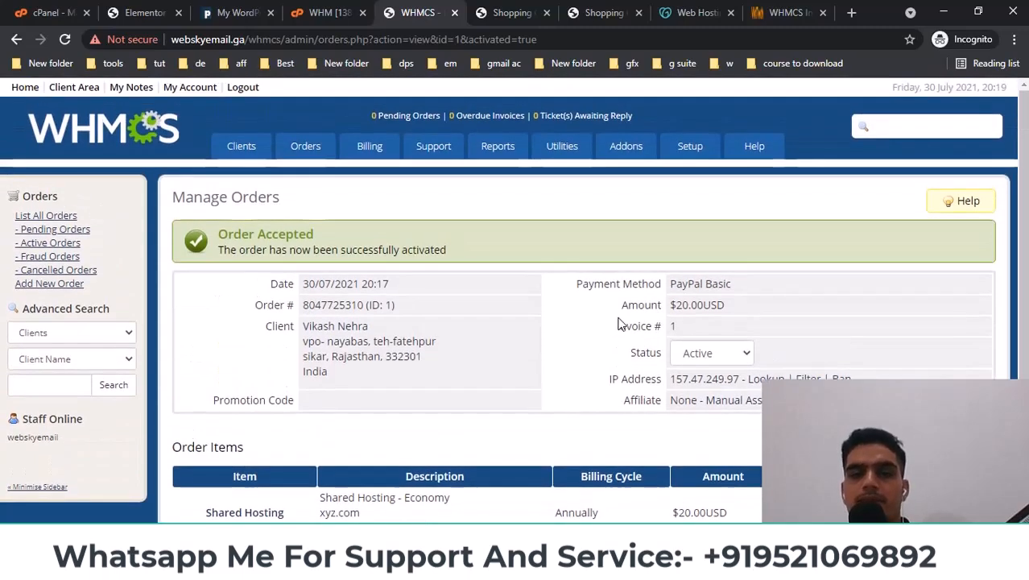
pyautogui.scroll(-1, 604, 306)
pyautogui.scroll(-1, 435, 388)
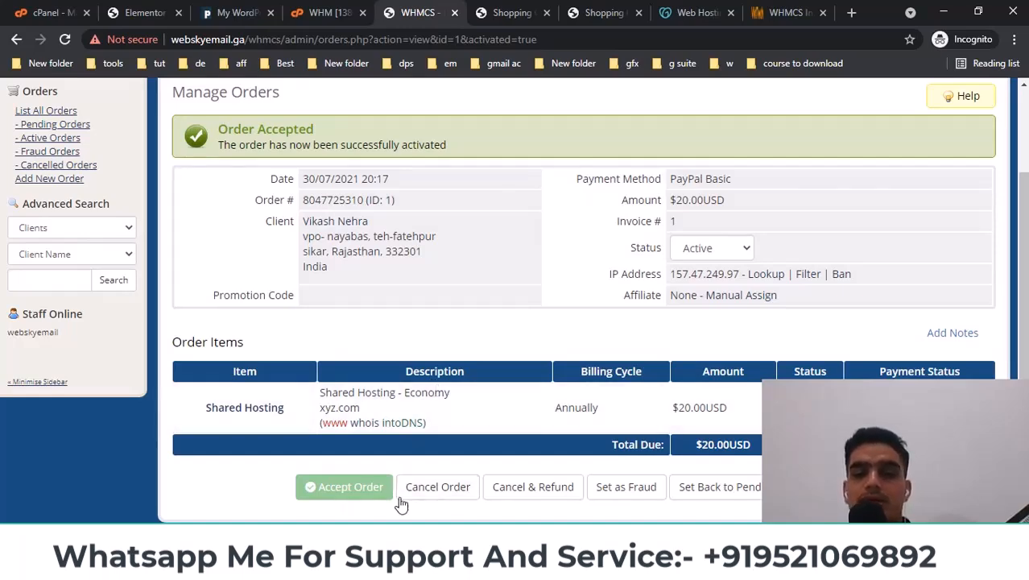
# - Switch to Gmail and check the refreshed inbox and the spam folder for order e-mails
pyautogui.click(427, 565)
pyautogui.click(343, 495)
pyautogui.click(257, 145)
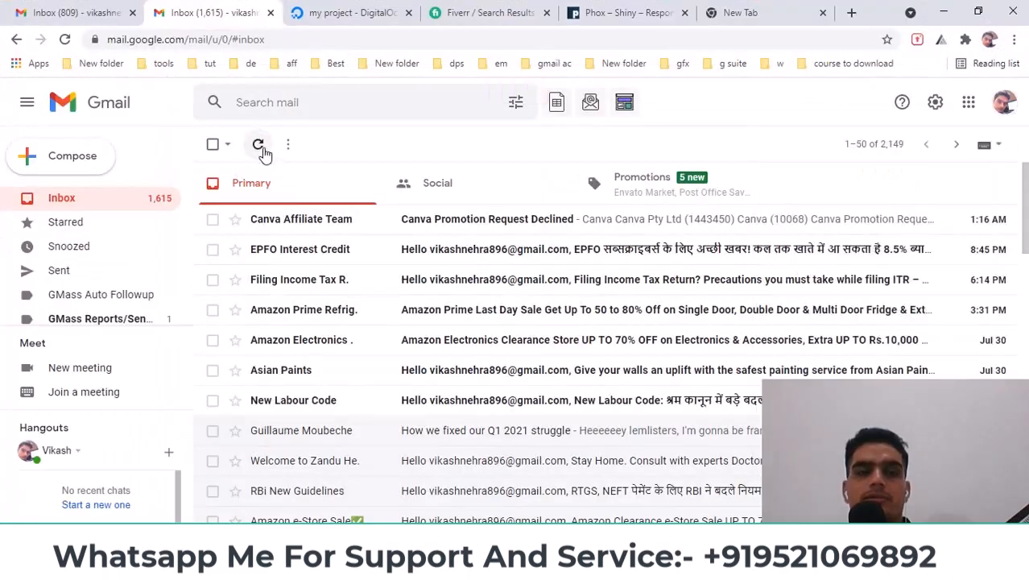
pyautogui.scroll(-1, 76, 322)
pyautogui.click(74, 314)
pyautogui.scroll(-2, 104, 254)
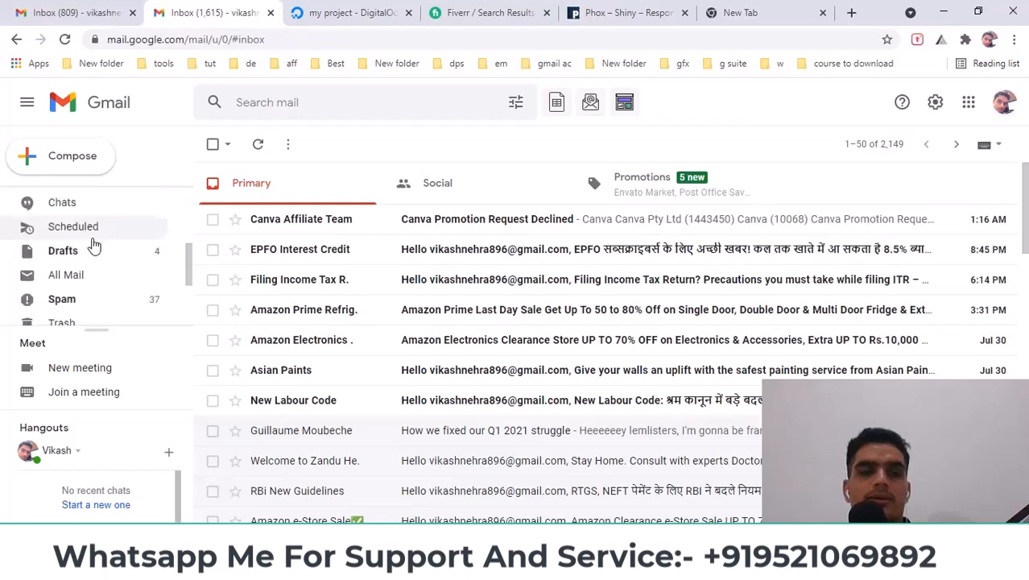
pyautogui.click(97, 285)
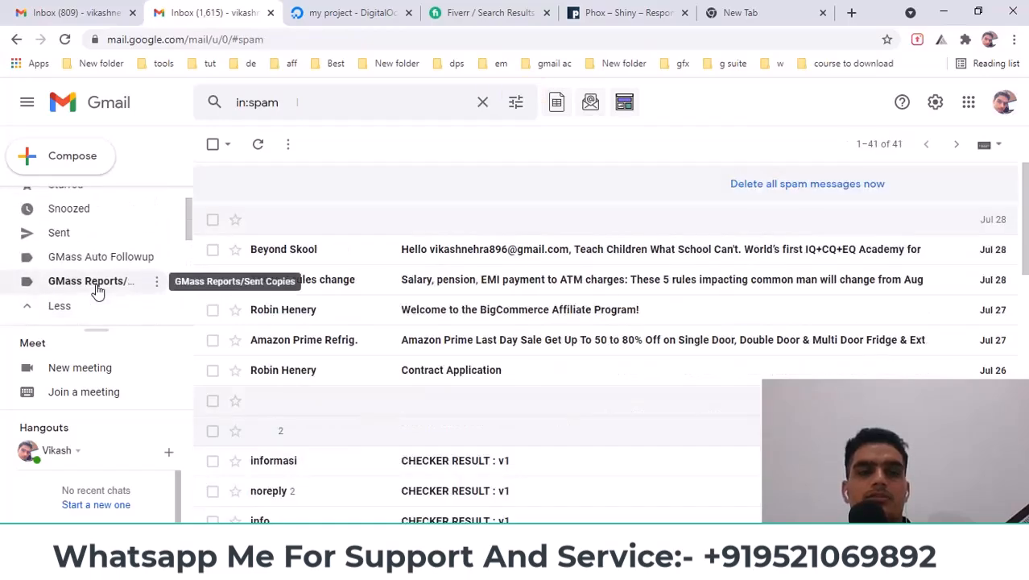
pyautogui.scroll(1, 97, 287)
pyautogui.click(256, 146)
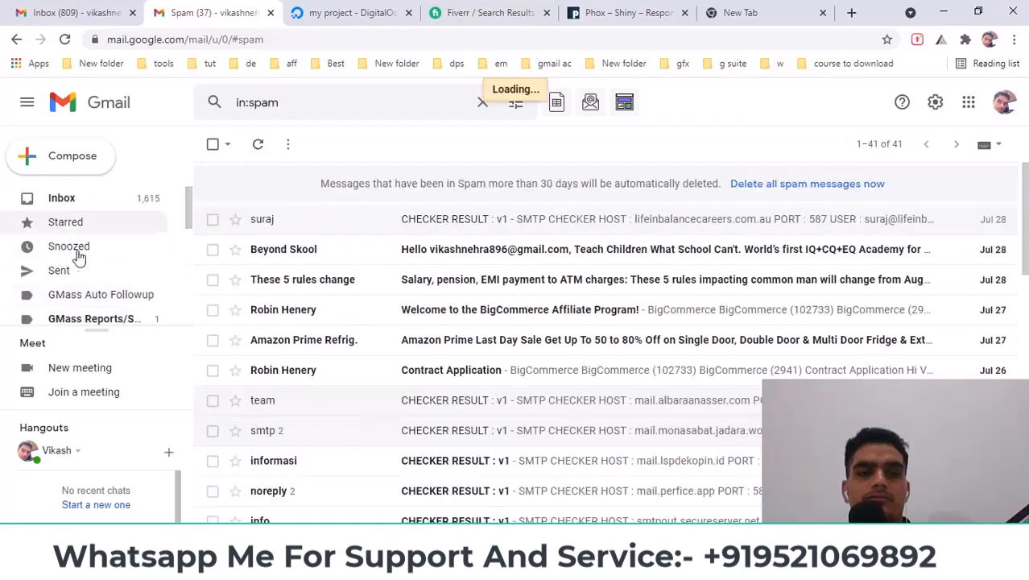
pyautogui.click(113, 199)
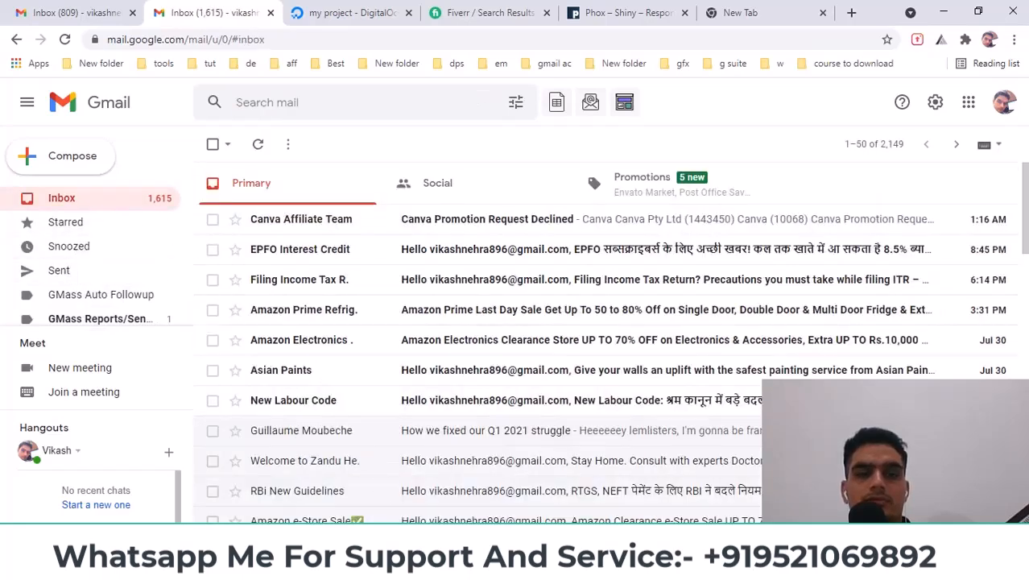
# - Switch back to WHMCS and list all orders to check the payment and order status
pyautogui.moveTo(426, 566)
pyautogui.click(513, 485)
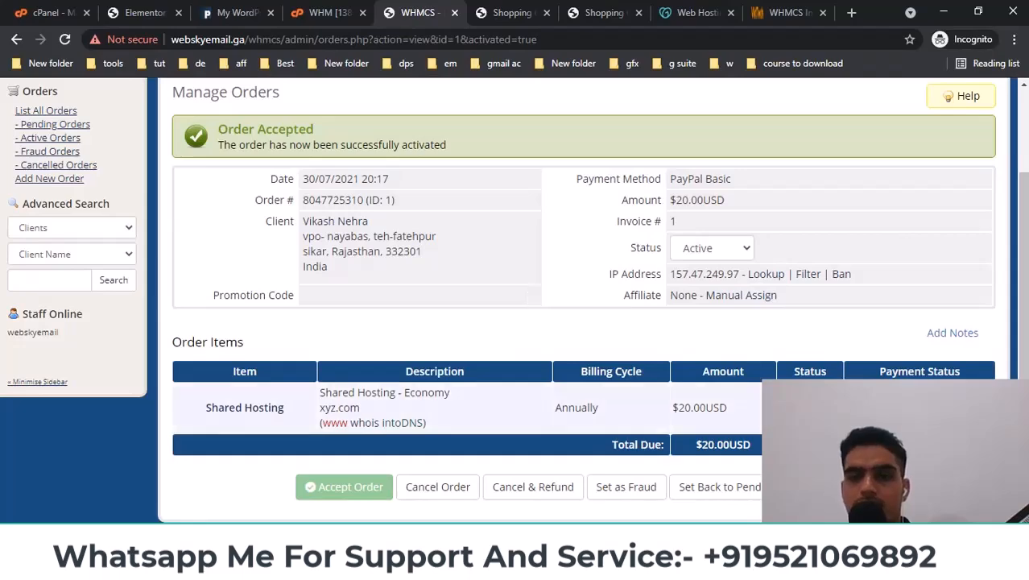
pyautogui.scroll(2, 644, 409)
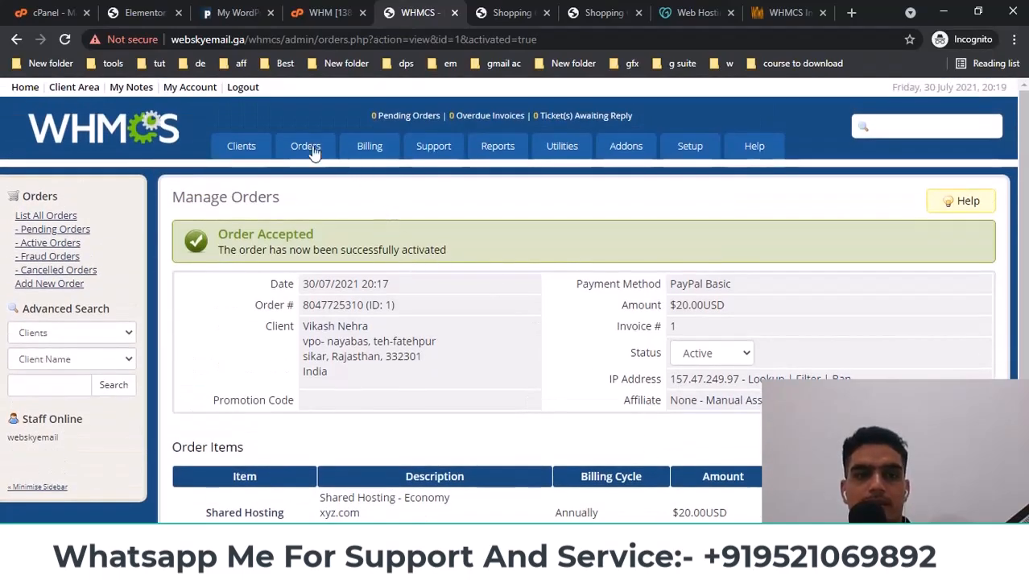
pyautogui.moveTo(306, 160)
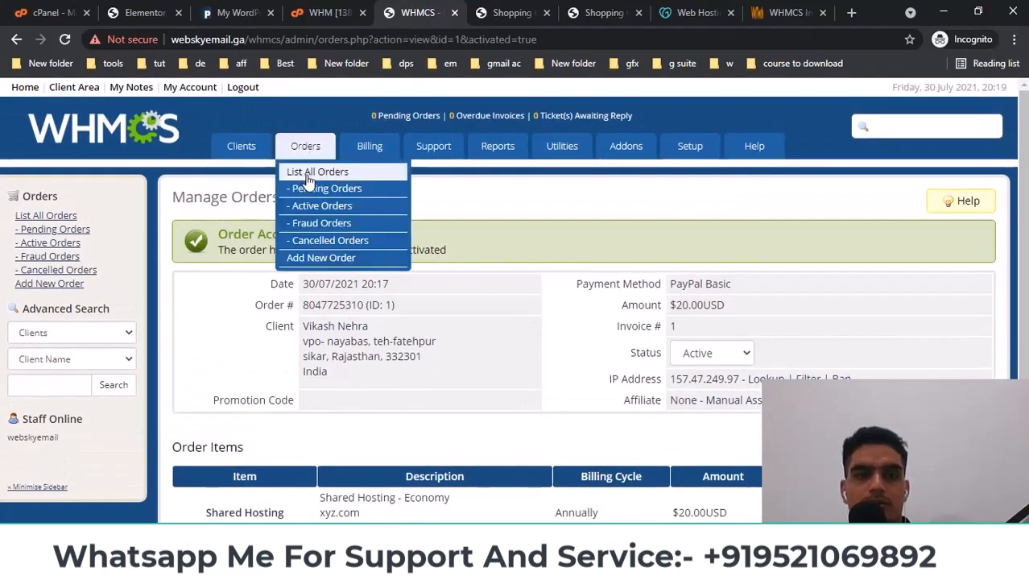
pyautogui.click(308, 179)
pyautogui.scroll(-2, 507, 259)
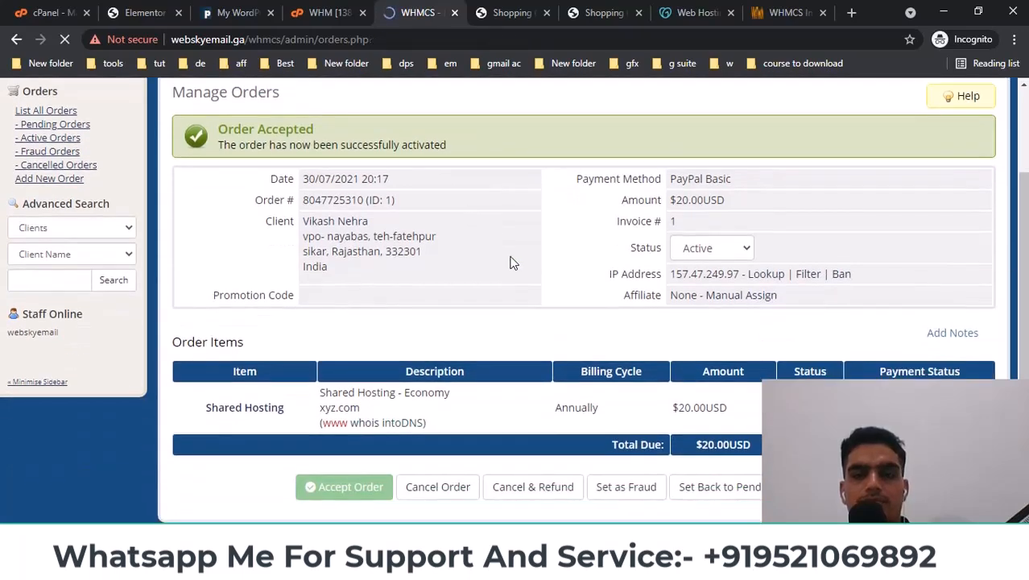
pyautogui.scroll(-2, 510, 262)
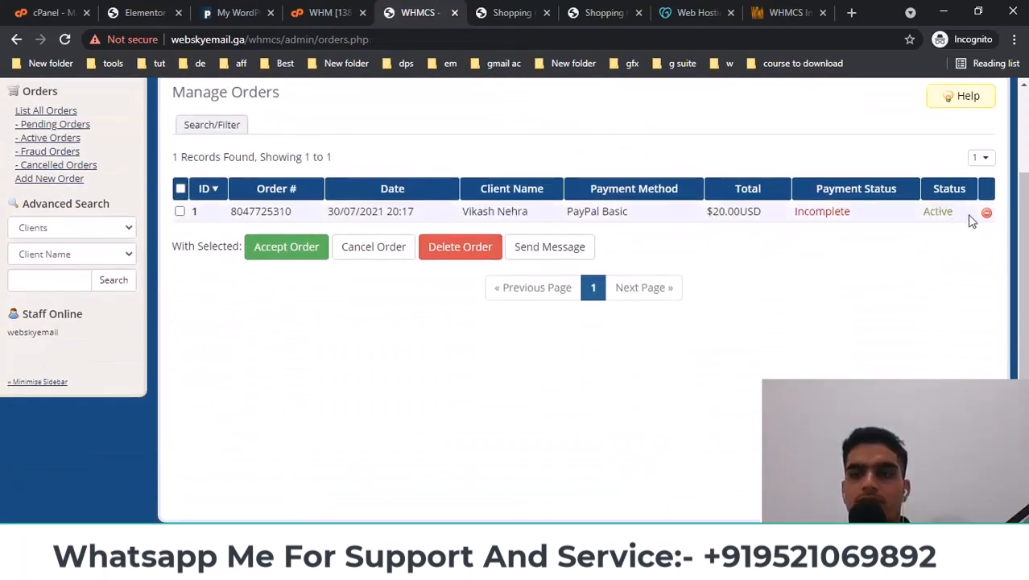
# - Open the ordering client's profile and review the client information, billing, products and recent e-mails on the summary
pyautogui.click(469, 212)
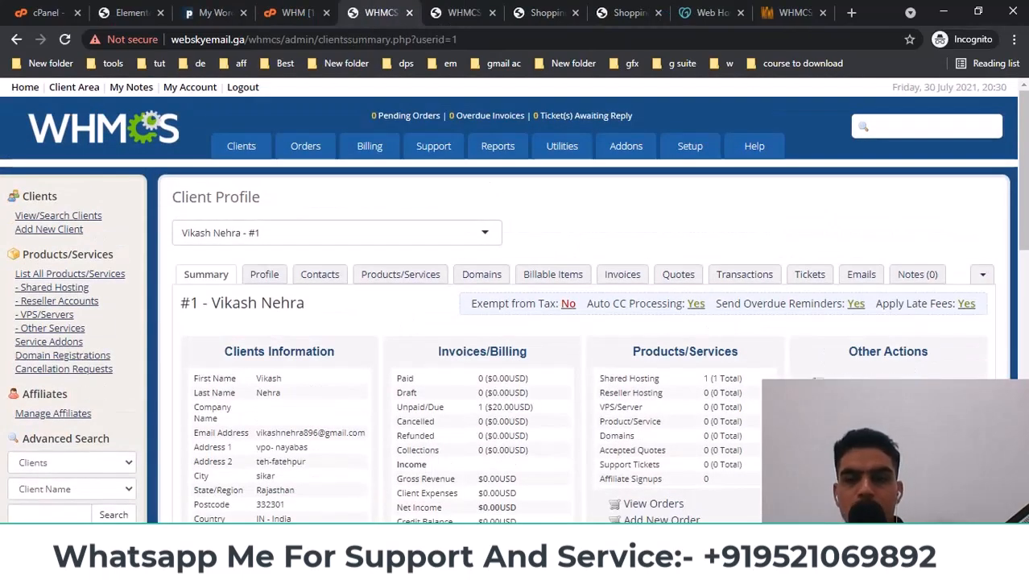
pyautogui.scroll(-3, 618, 387)
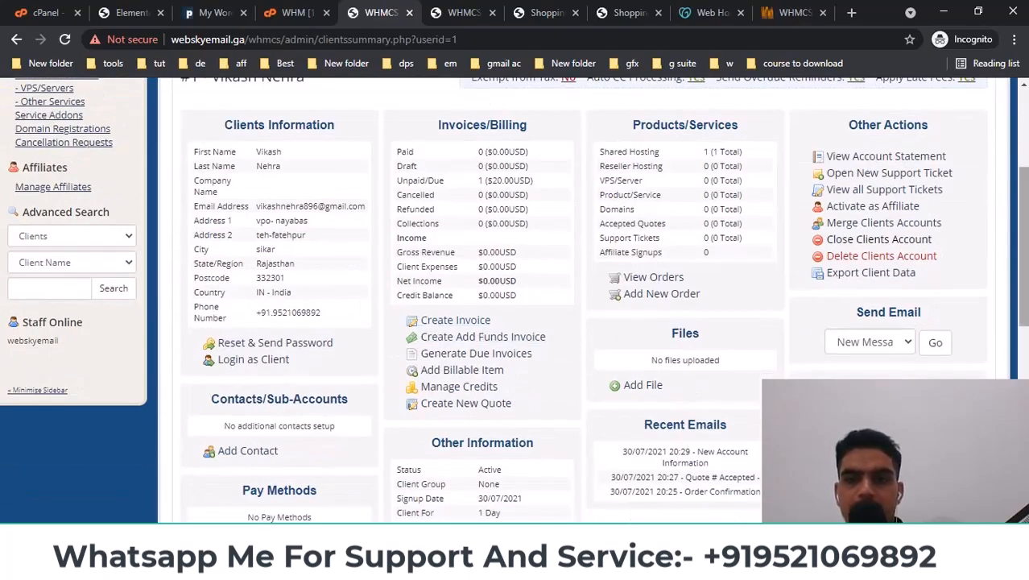
pyautogui.scroll(-3, 579, 213)
pyautogui.scroll(-1, 470, 319)
pyautogui.scroll(5, 469, 319)
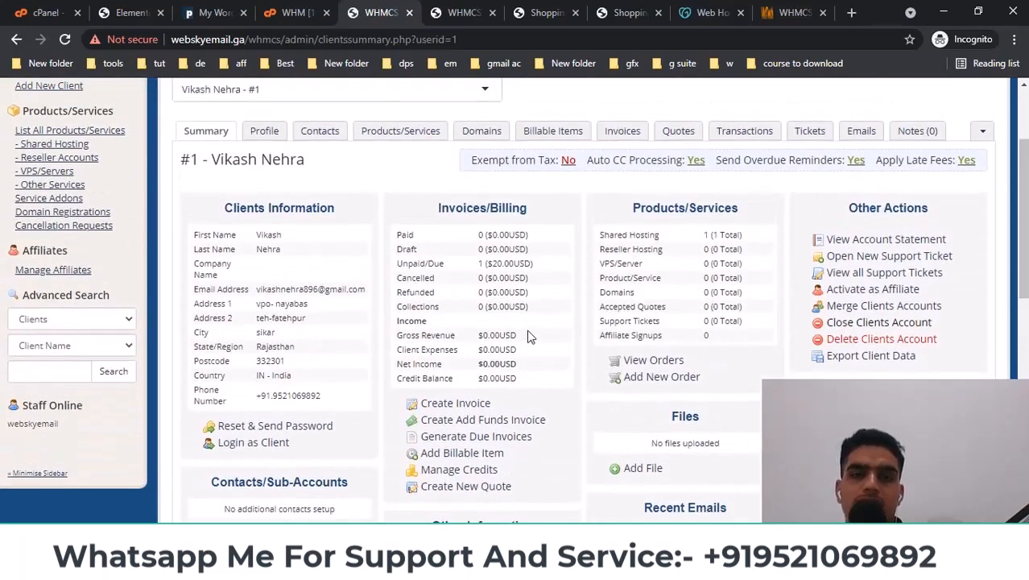
pyautogui.scroll(-2, 531, 338)
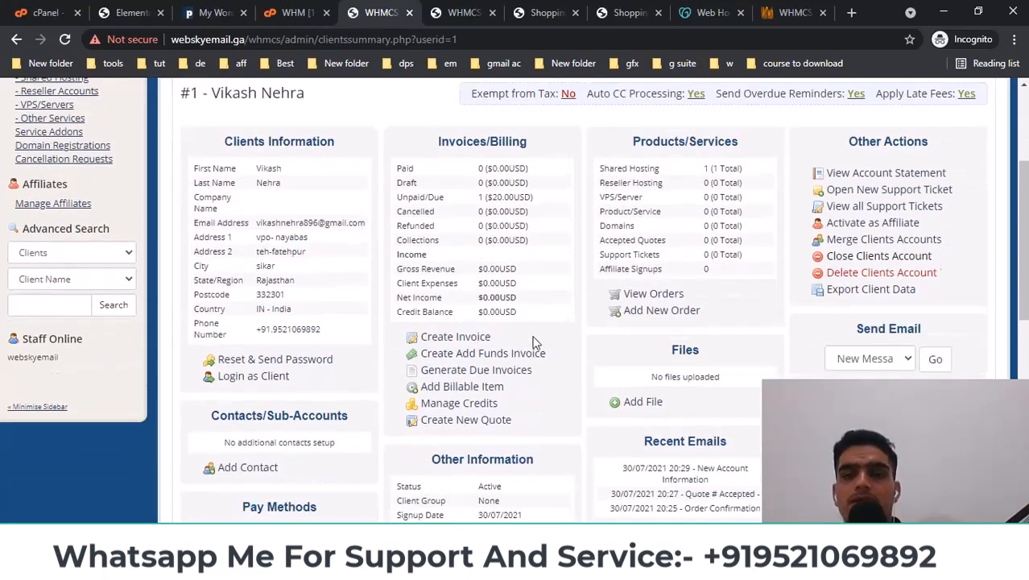
# - View the message templates available for e-mailing the client, keeping New Message selected
pyautogui.click(862, 274)
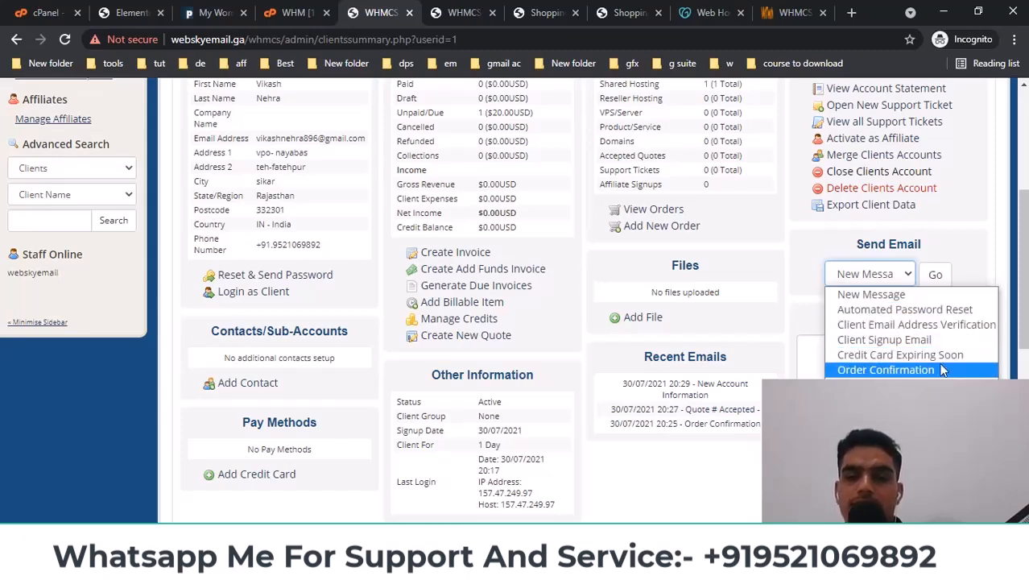
pyautogui.click(865, 294)
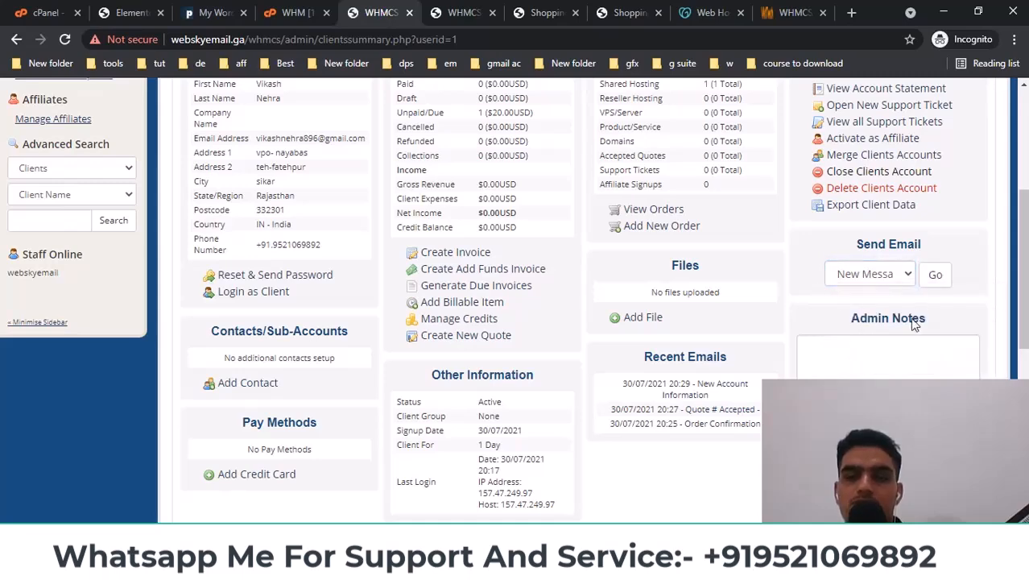
pyautogui.scroll(4, 918, 306)
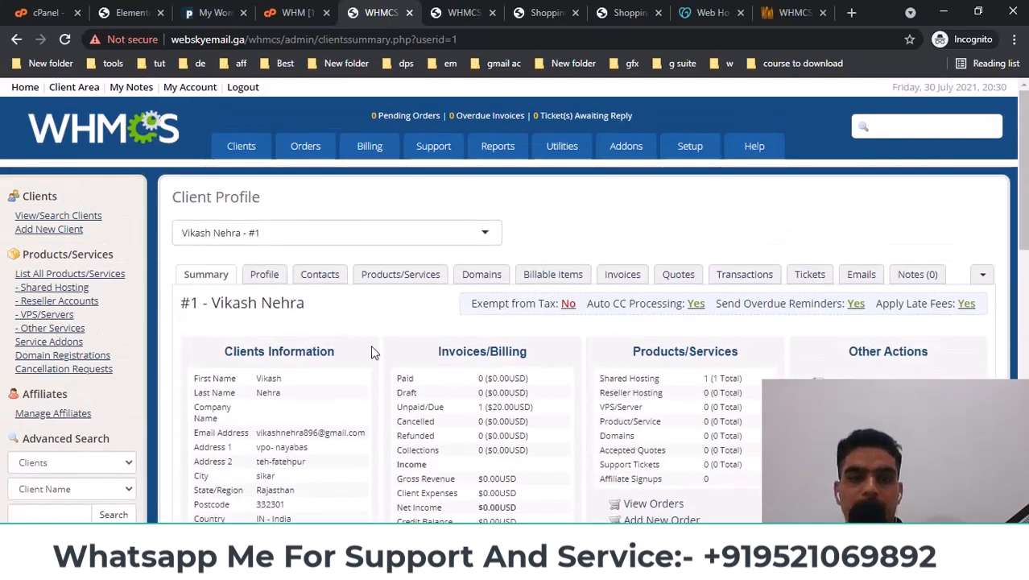
# - Review the client's Economy service details for xyz.com and choose Hosting Account Welcome Email as the message template
pyautogui.click(402, 280)
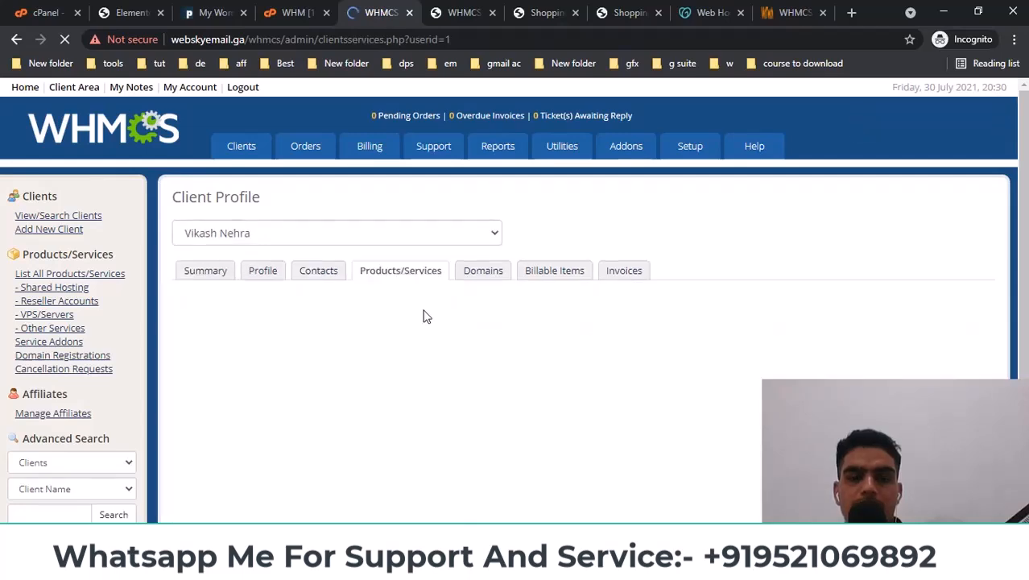
pyautogui.scroll(-5, 422, 314)
pyautogui.scroll(3, 449, 294)
pyautogui.scroll(1, 470, 282)
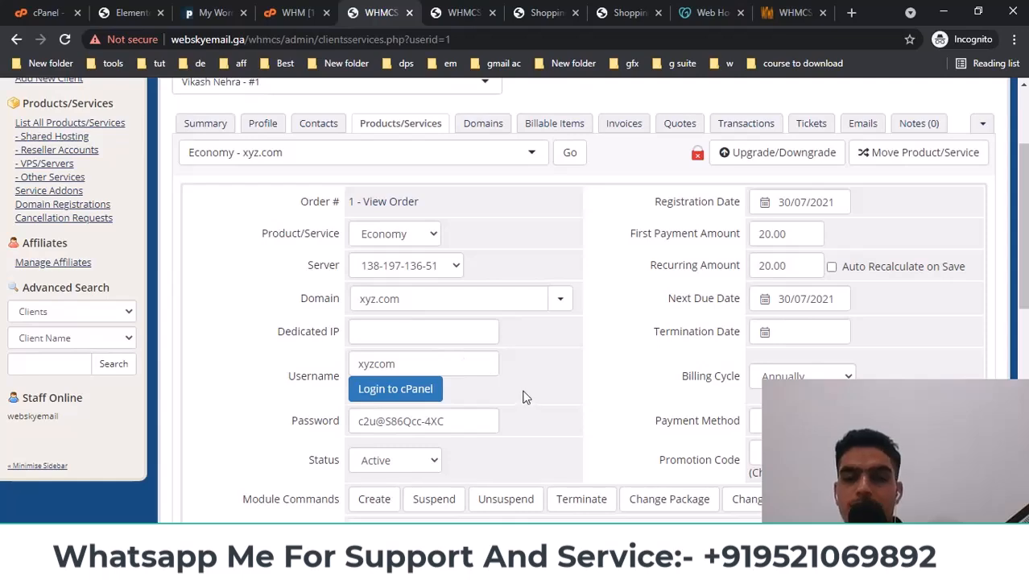
pyautogui.scroll(-4, 538, 390)
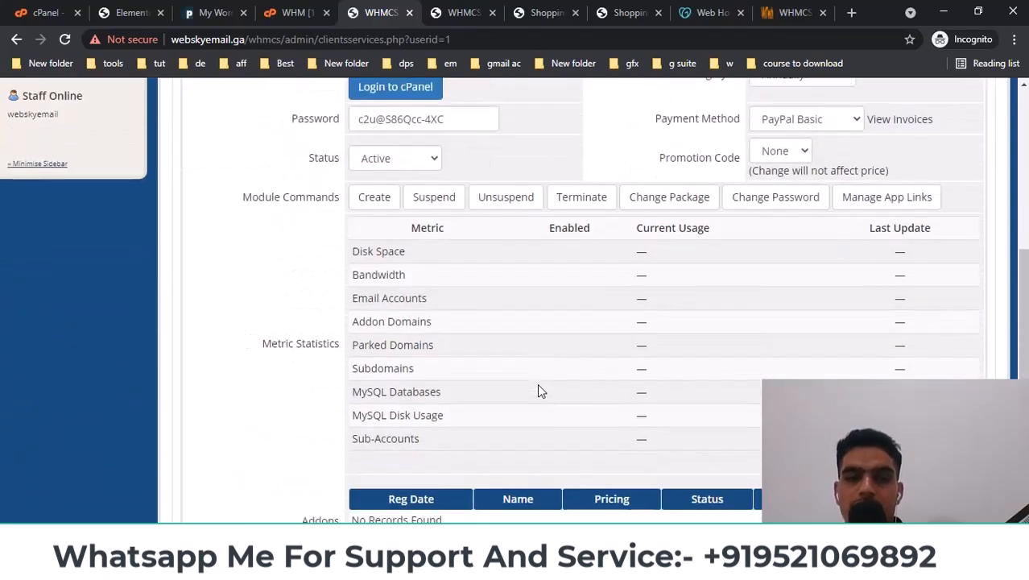
pyautogui.scroll(3, 538, 390)
pyautogui.scroll(-2, 560, 302)
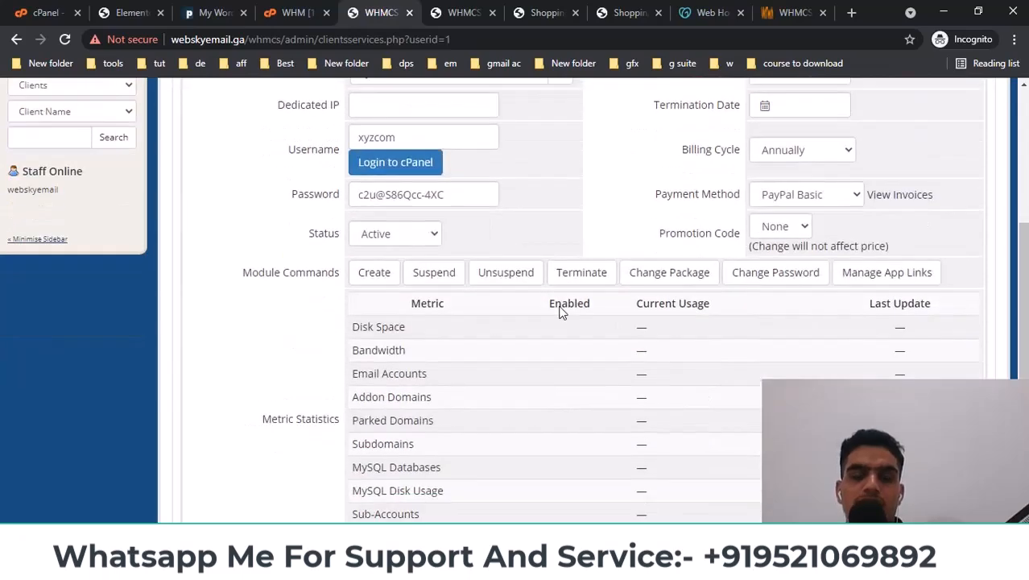
pyautogui.scroll(-5, 559, 316)
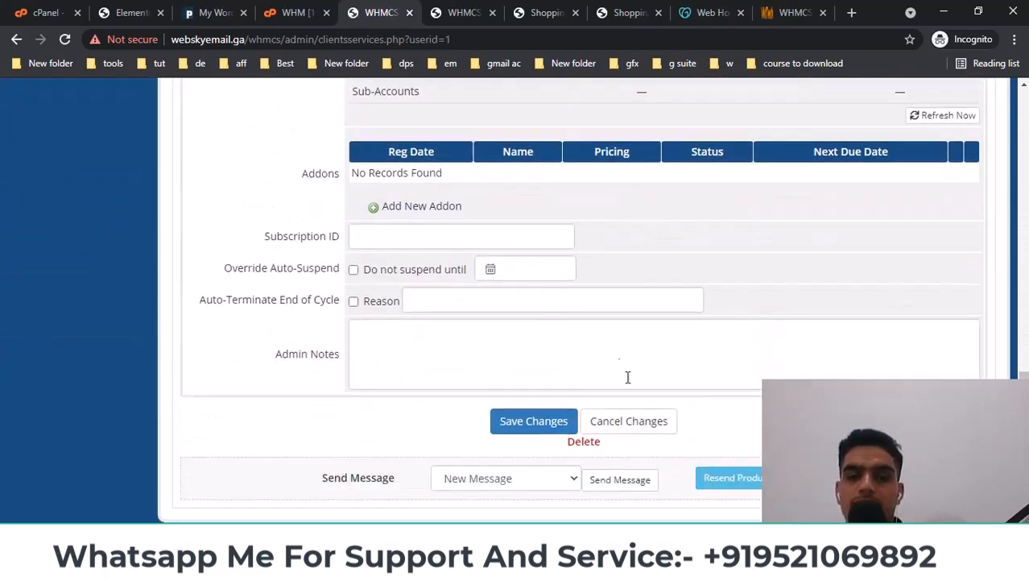
pyautogui.click(475, 480)
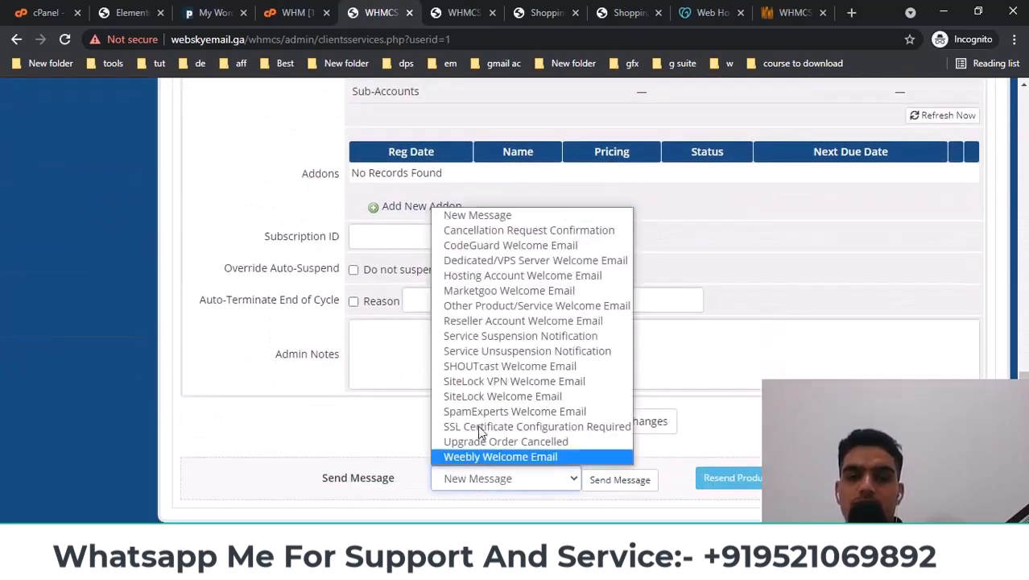
pyautogui.click(508, 278)
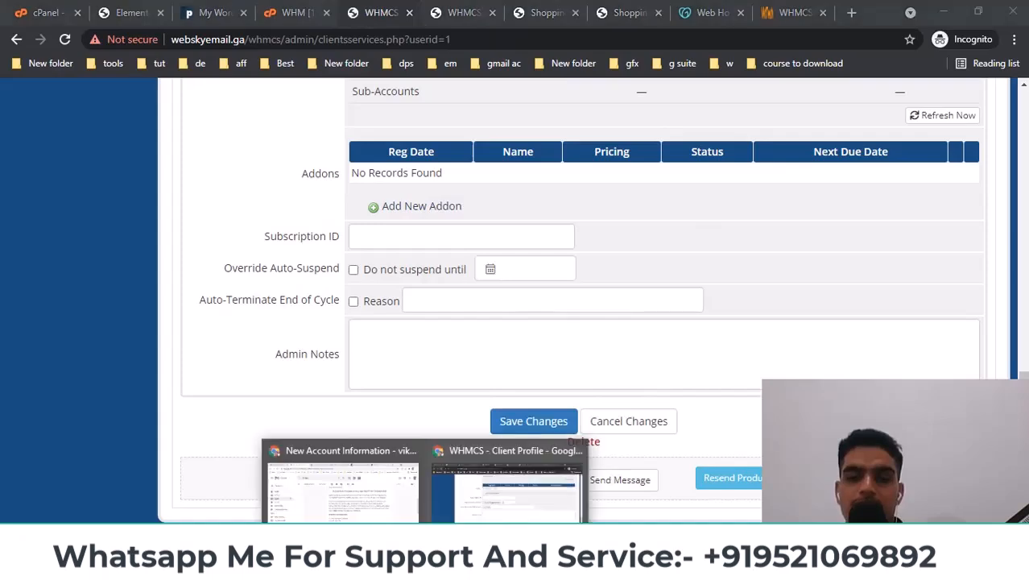
# - Switch to Gmail and read the Order Confirmation e-mail in the spam folder, returning to the spam list
pyautogui.click(338, 506)
pyautogui.click(212, 146)
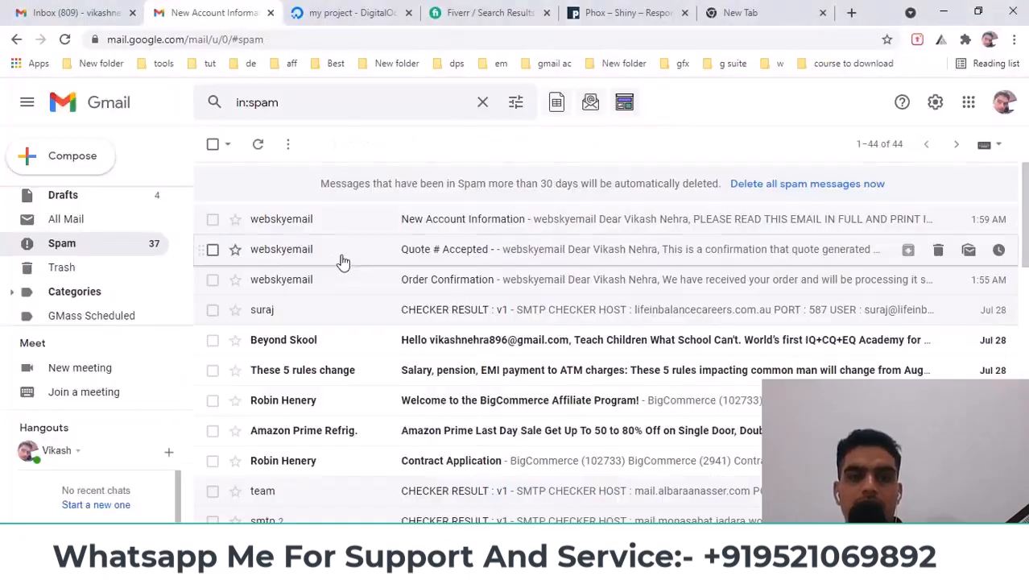
pyautogui.click(360, 291)
pyautogui.scroll(-3, 283, 172)
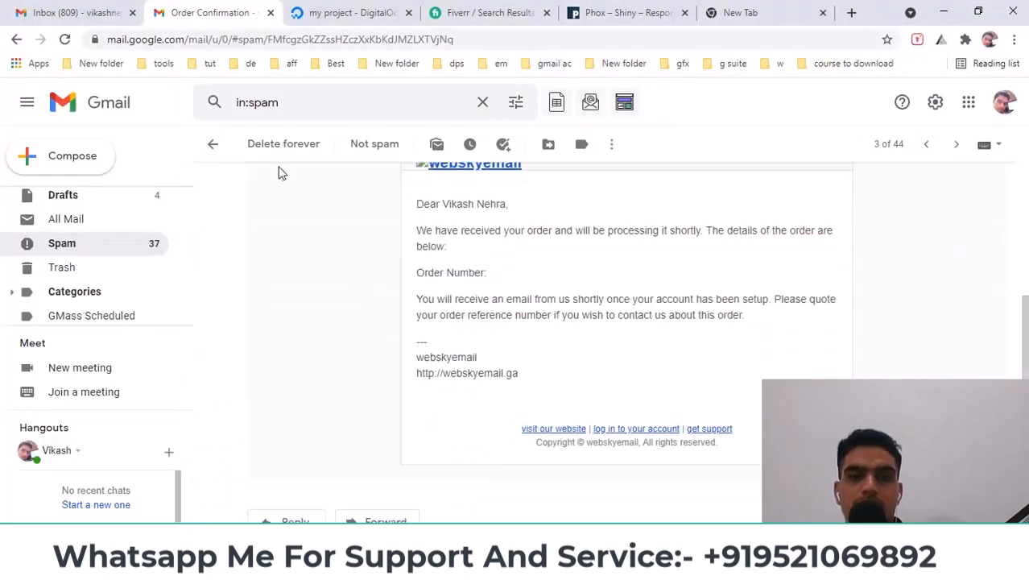
pyautogui.click(214, 146)
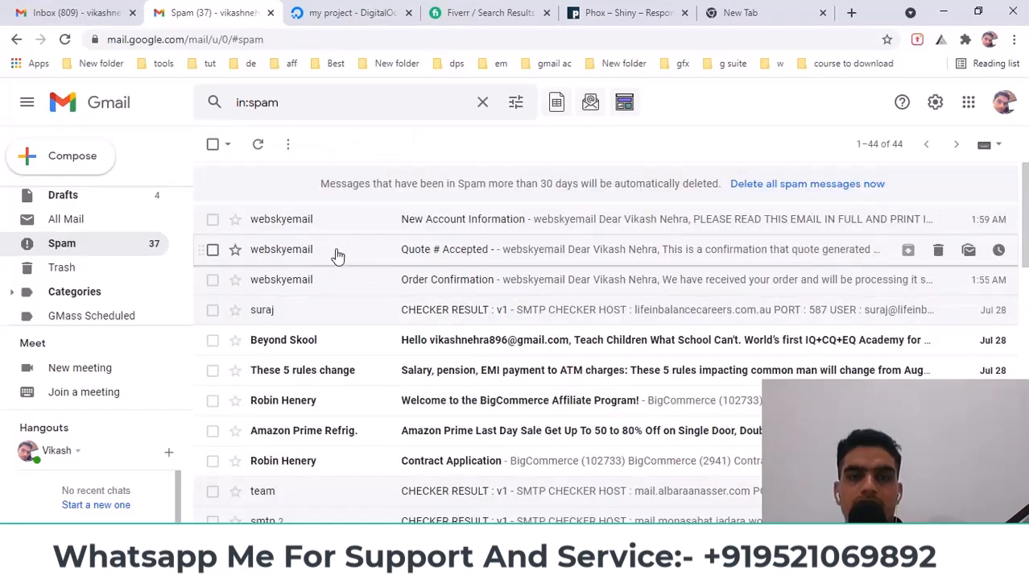
# - Open the New Account Information e-mail and review its hosting package, domain and login details
pyautogui.click(318, 229)
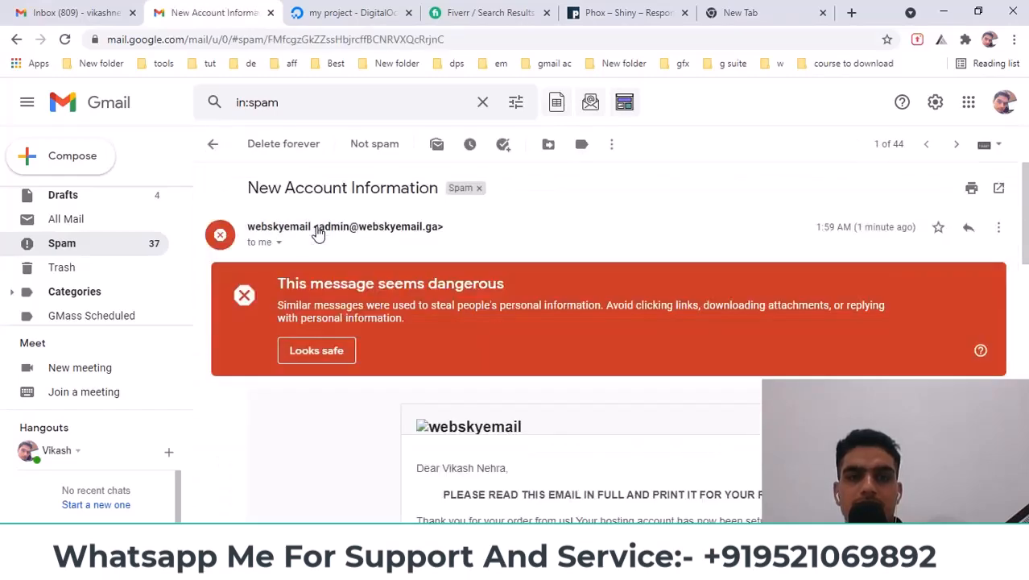
pyautogui.scroll(-5, 433, 294)
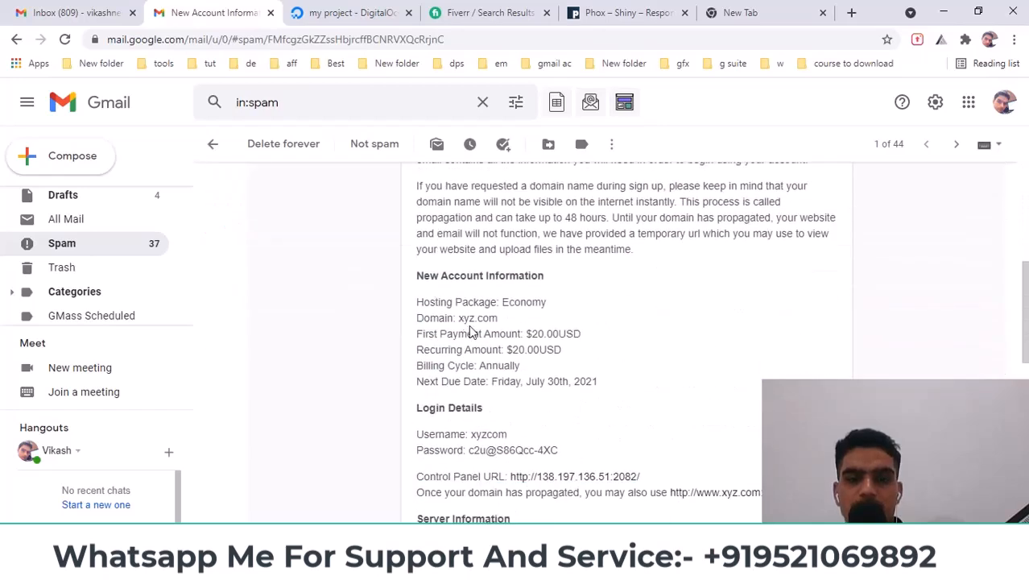
pyautogui.moveTo(419, 303); pyautogui.dragTo(546, 314)
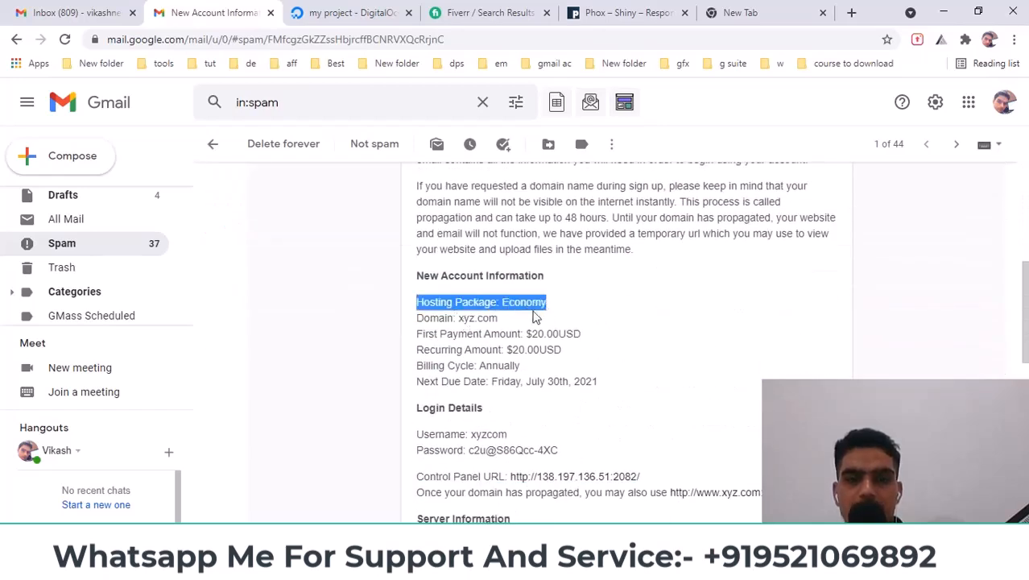
pyautogui.moveTo(426, 318); pyautogui.dragTo(524, 323)
pyautogui.scroll(-2, 523, 323)
pyautogui.scroll(1, 549, 332)
pyautogui.click(549, 333)
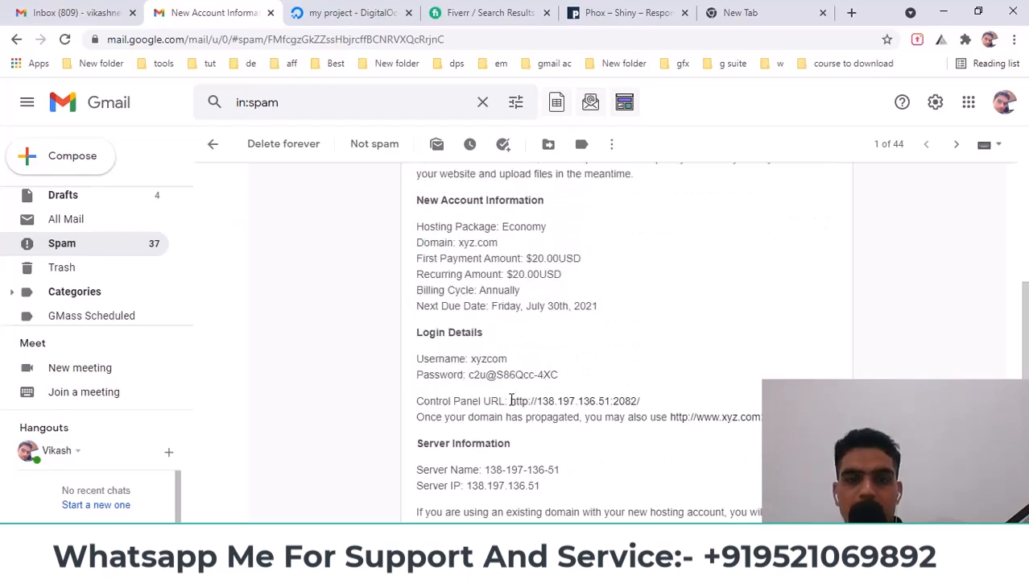
# - Open the control panel URL from the New Account Information e-mail in a new browser tab
pyautogui.moveTo(511, 400); pyautogui.dragTo(643, 408)
pyautogui.rightClick(608, 401)
pyautogui.click(660, 431)
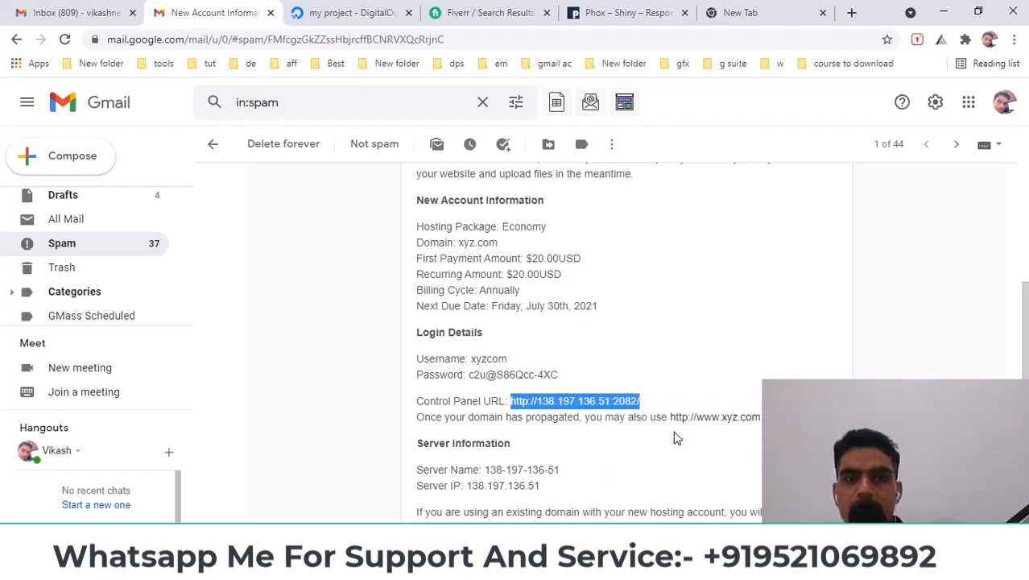
pyautogui.click(184, 8)
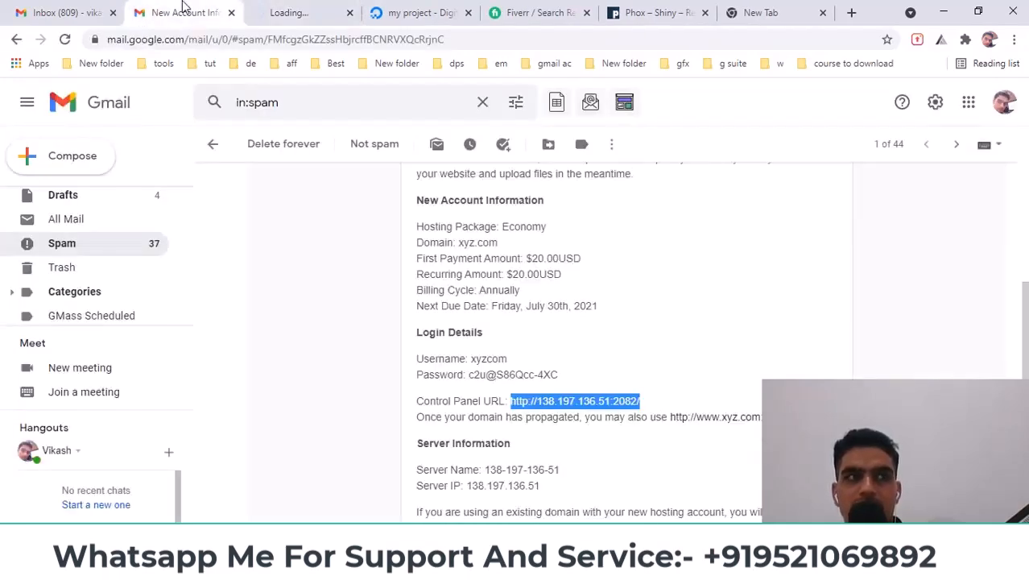
pyautogui.click(300, 8)
pyautogui.click(214, 9)
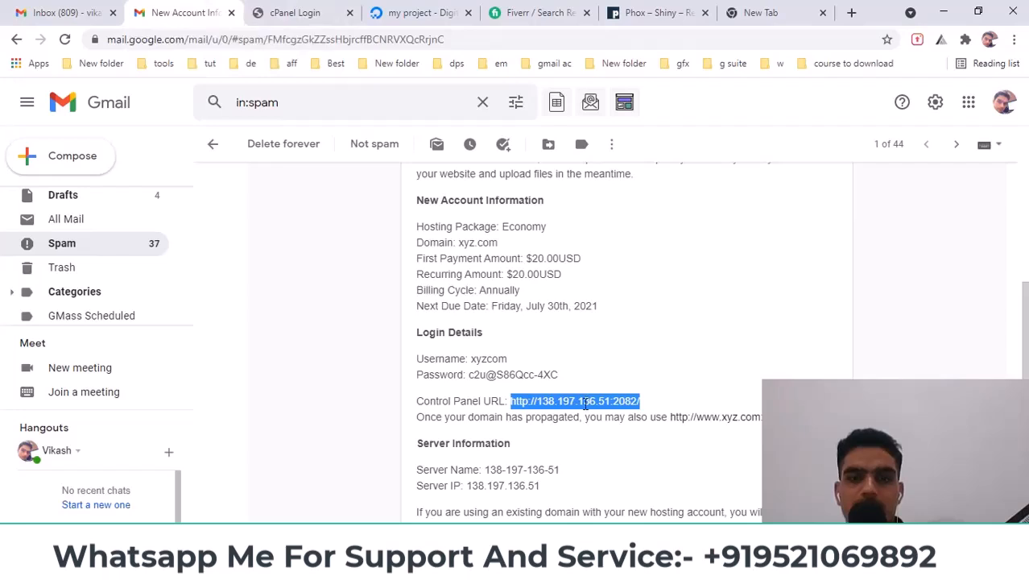
# - Copy the username xyzcom from the e-mail's login details into the cPanel login form
pyautogui.scroll(-1, 585, 400)
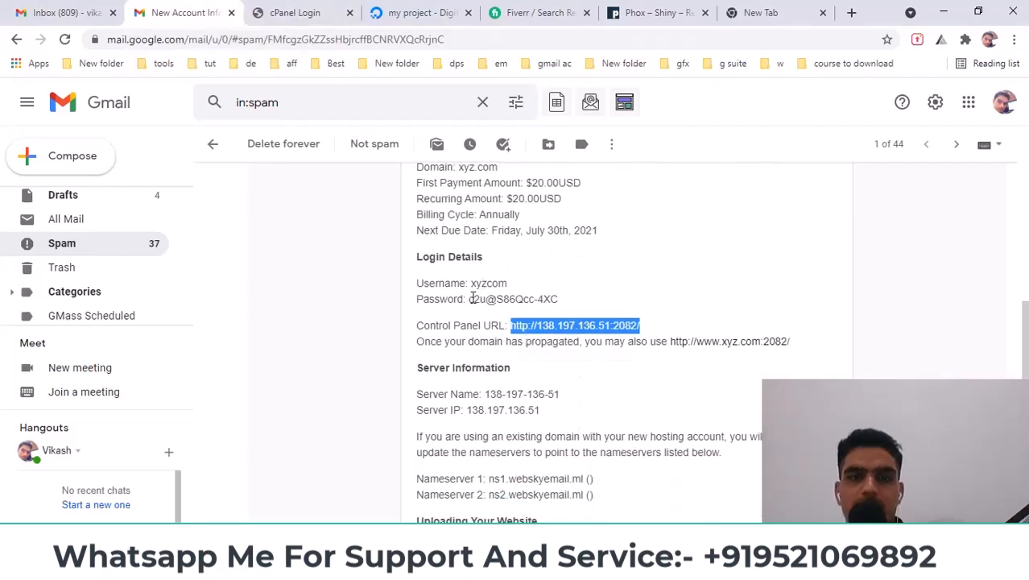
pyautogui.click(277, 13)
pyautogui.click(202, 9)
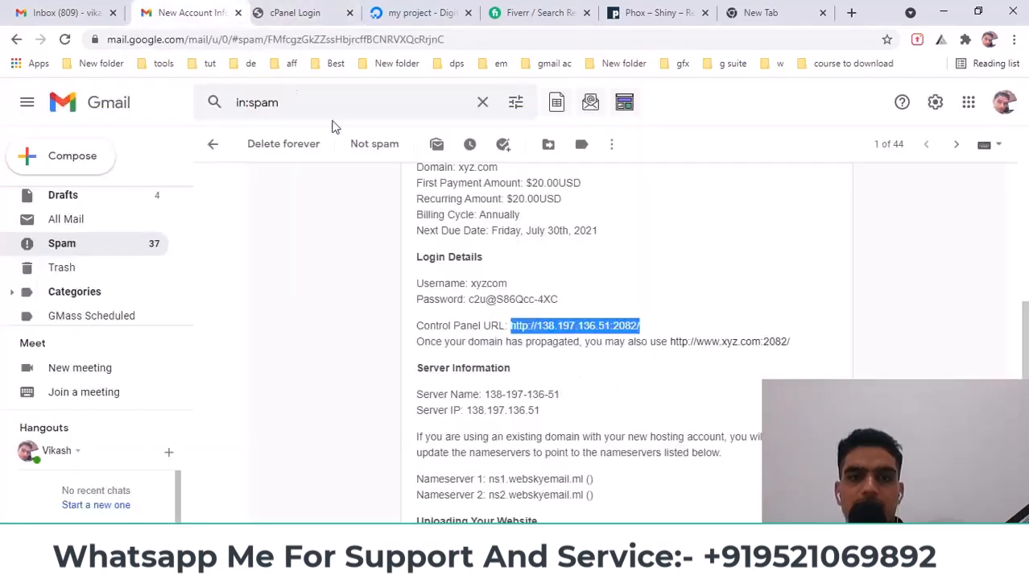
pyautogui.moveTo(472, 282); pyautogui.dragTo(506, 283)
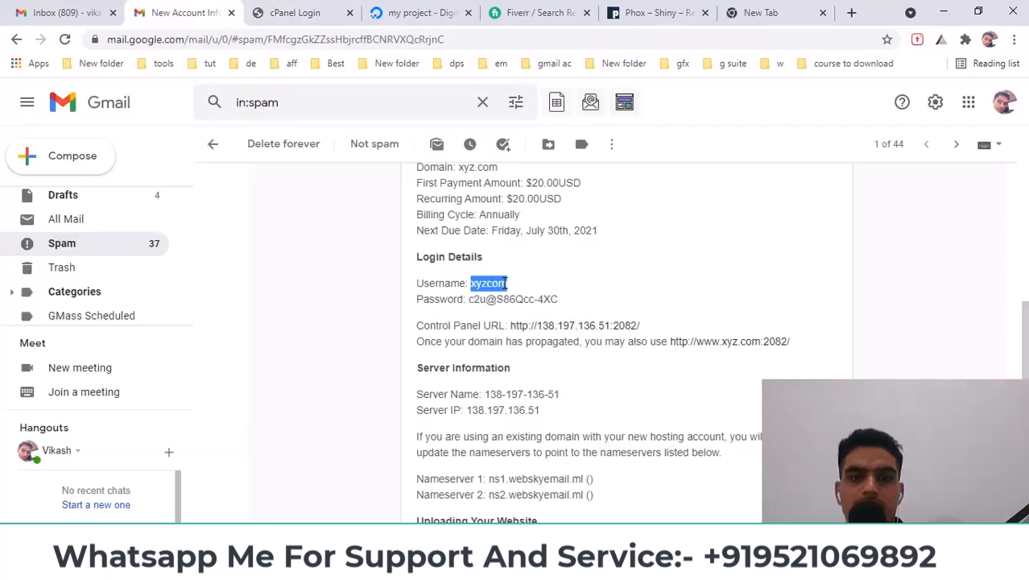
pyautogui.click(334, 16)
pyautogui.click(466, 311)
pyautogui.hotkey('ctrl', 'v')
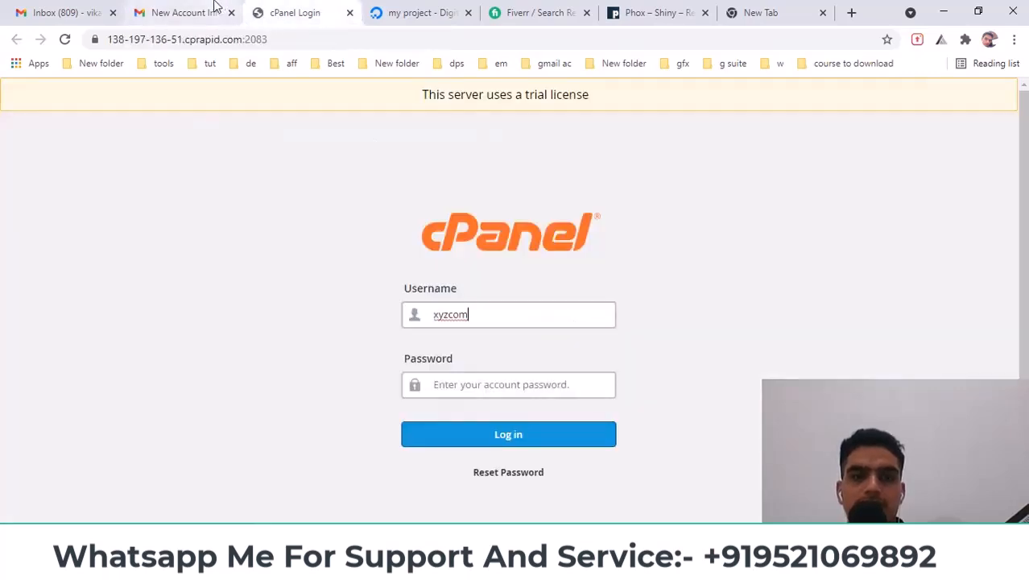
# - Copy the account password from the e-mail into the cPanel login form and log in
pyautogui.click(211, 10)
pyautogui.moveTo(471, 301); pyautogui.dragTo(562, 306)
pyautogui.click(296, 12)
pyautogui.click(475, 378)
pyautogui.hotkey('ctrl', 'v')
pyautogui.click(502, 436)
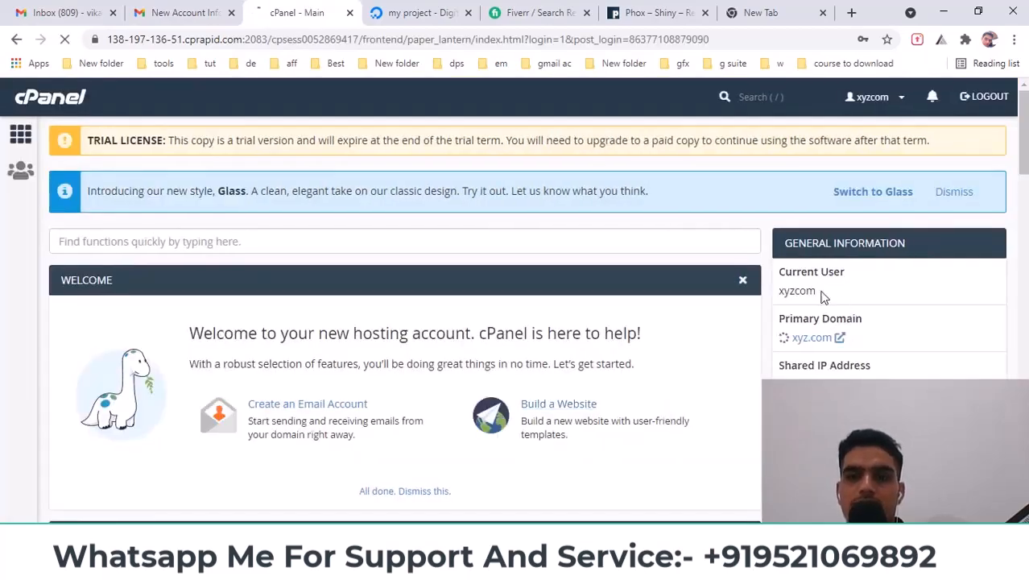
# - Examine the new hosting account's general information and features in cPanel, dismissing the browser's offer to save the password
pyautogui.moveTo(821, 293); pyautogui.dragTo(786, 274)
pyautogui.click(839, 320)
pyautogui.scroll(-1, 814, 292)
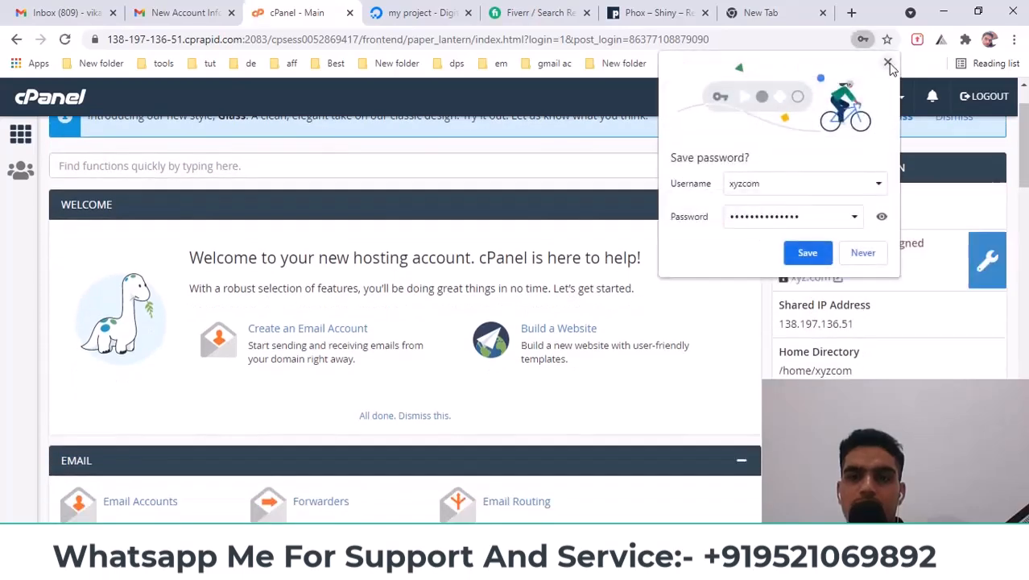
pyautogui.click(889, 64)
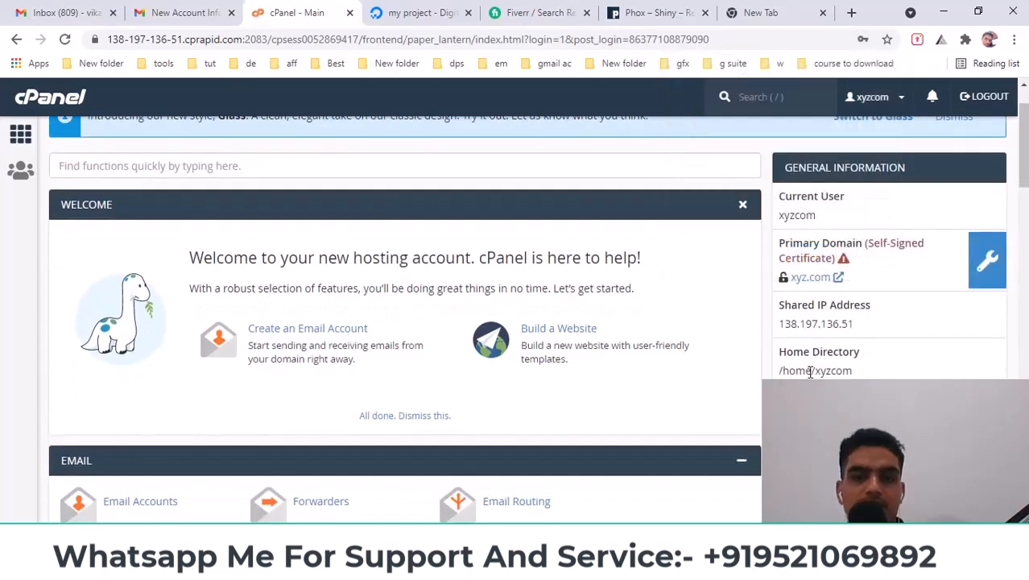
pyautogui.scroll(-9, 448, 407)
pyautogui.scroll(-2, 284, 325)
# - Switch to WHM and open List Accounts to check the server's hosting accounts, including xyz.com
pyautogui.click(205, 5)
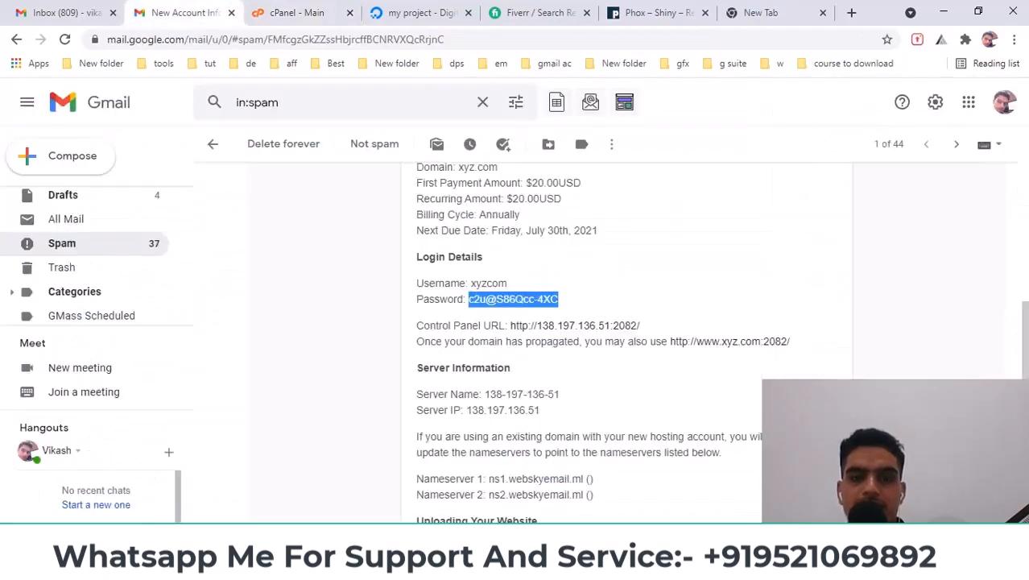
pyautogui.click(462, 567)
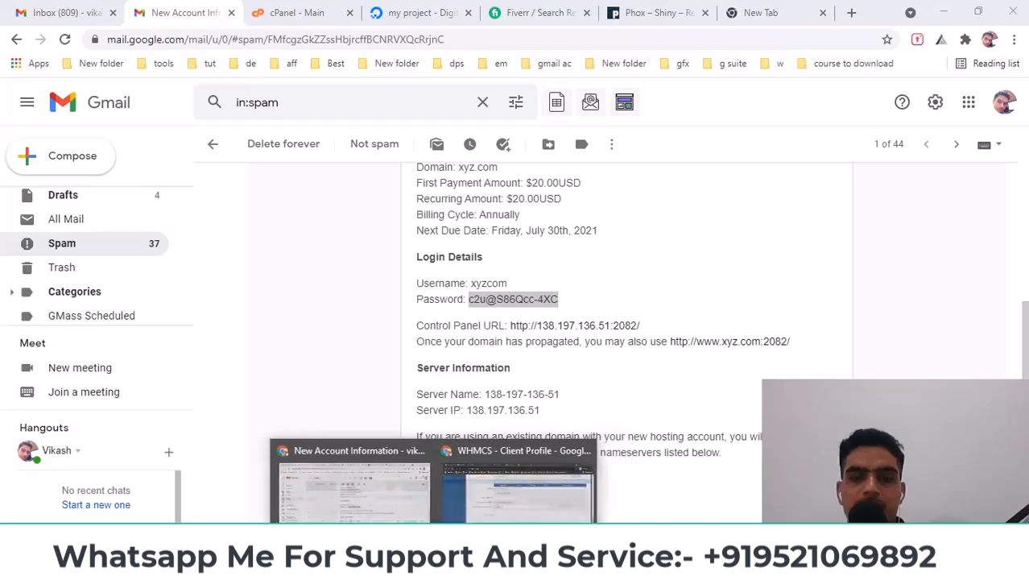
pyautogui.click(515, 533)
pyautogui.click(273, 11)
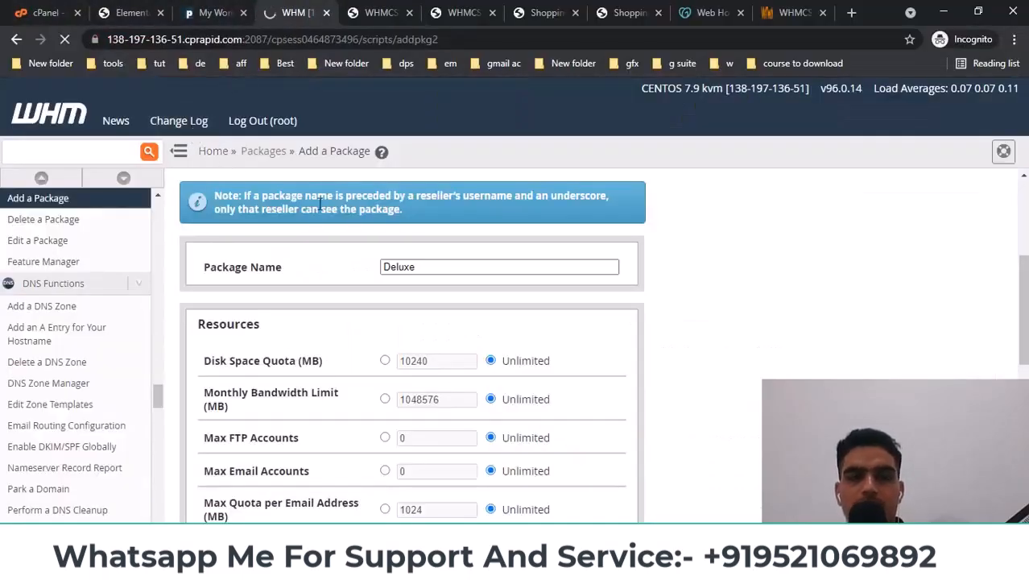
pyautogui.scroll(-8, 649, 330)
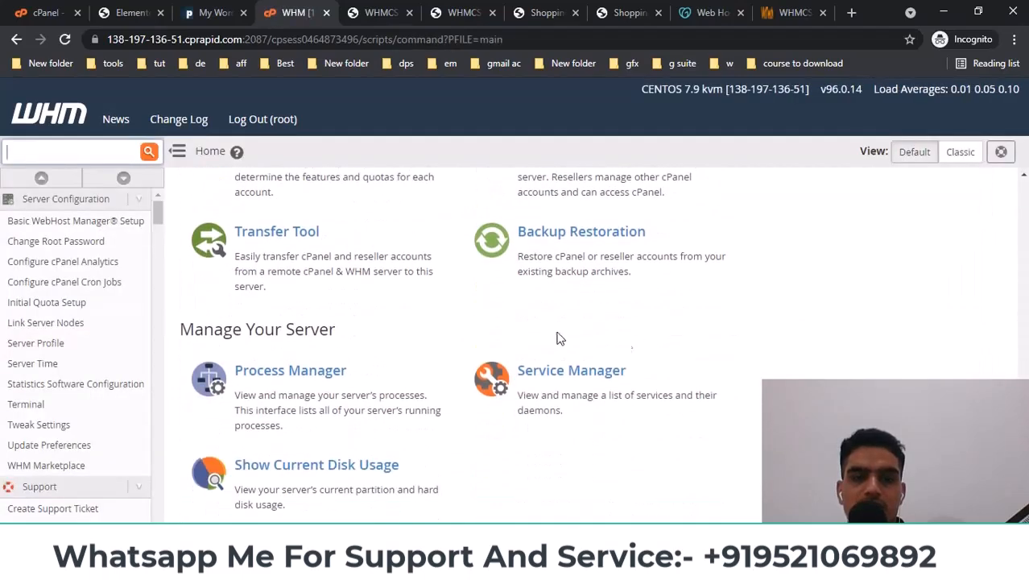
pyautogui.scroll(3, 623, 345)
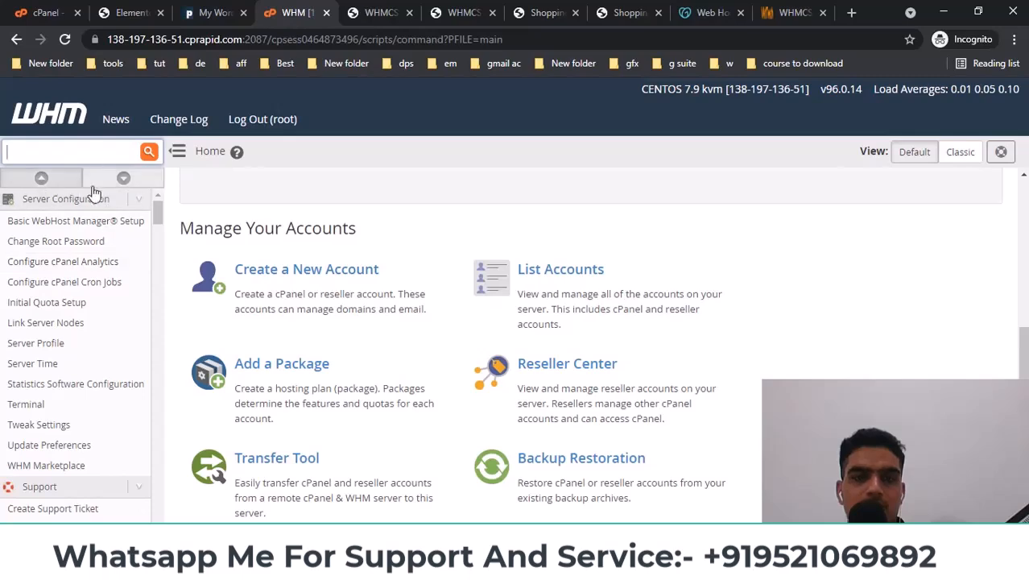
pyautogui.click(557, 270)
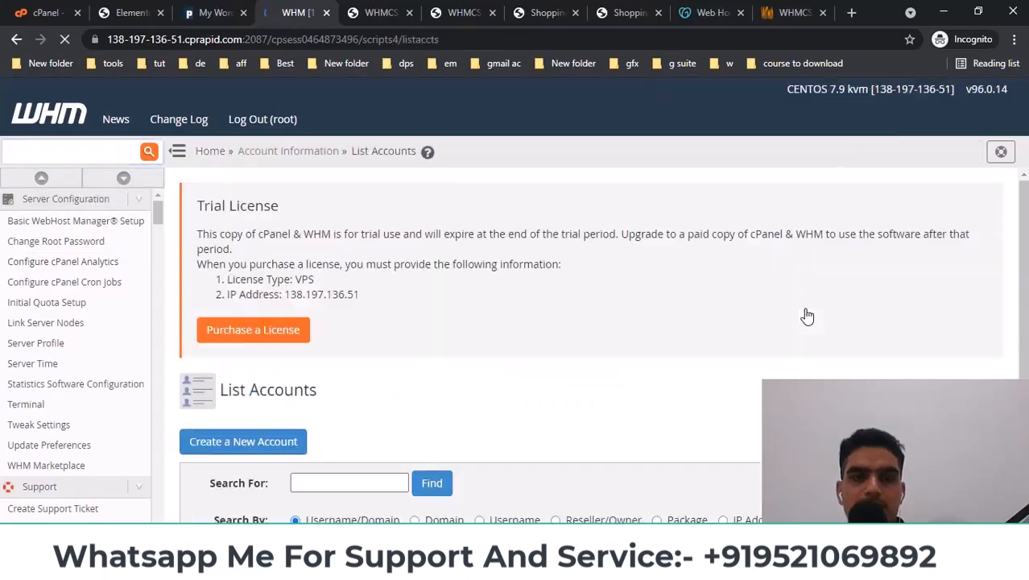
pyautogui.scroll(-3, 807, 316)
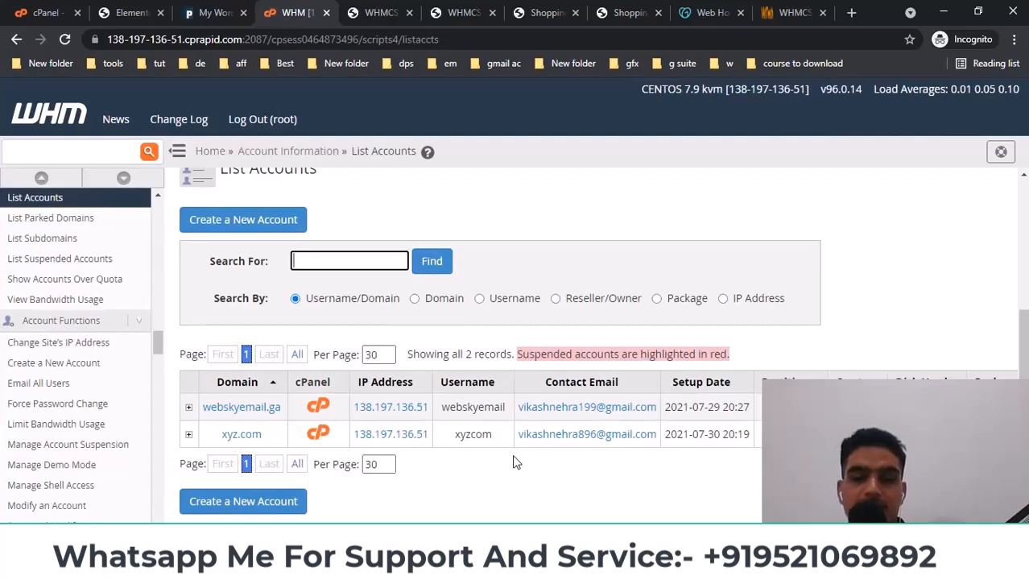
# - Recheck the New Account Information e-mail in Gmail and return to the WHM account list
pyautogui.click(326, 492)
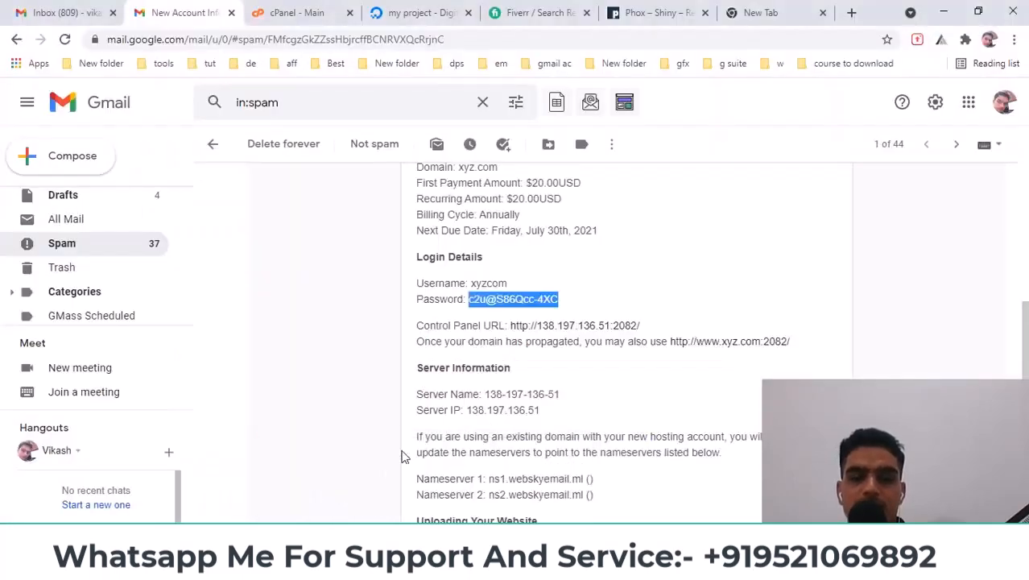
pyautogui.scroll(3, 373, 350)
pyautogui.scroll(2, 395, 349)
pyautogui.scroll(-5, 395, 349)
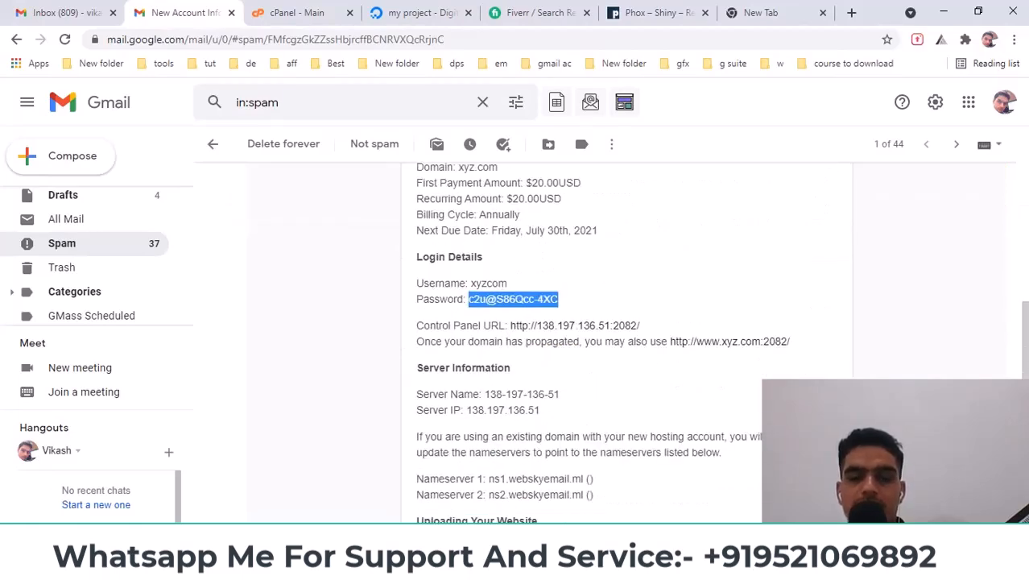
pyautogui.click(462, 565)
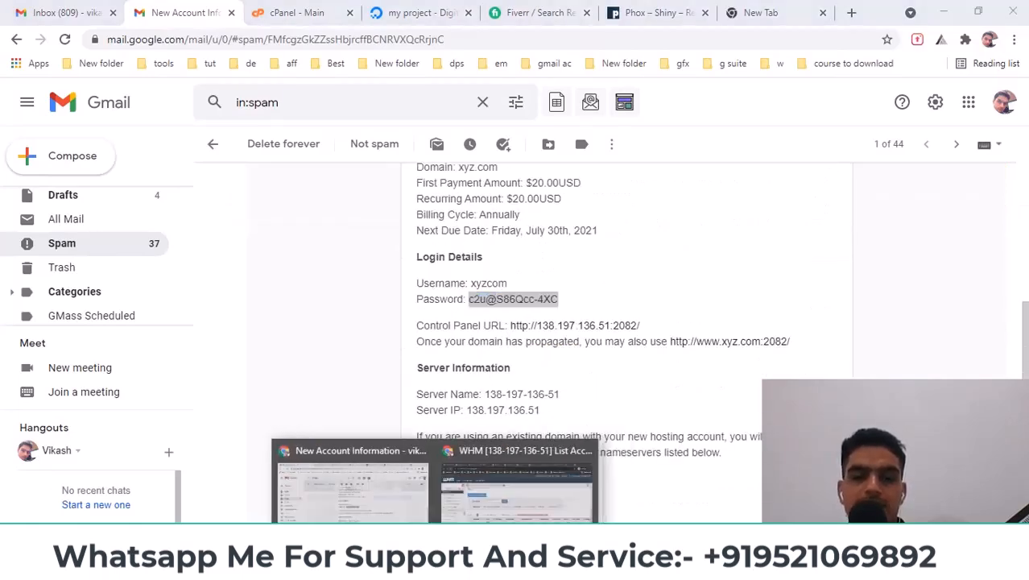
pyautogui.click(531, 471)
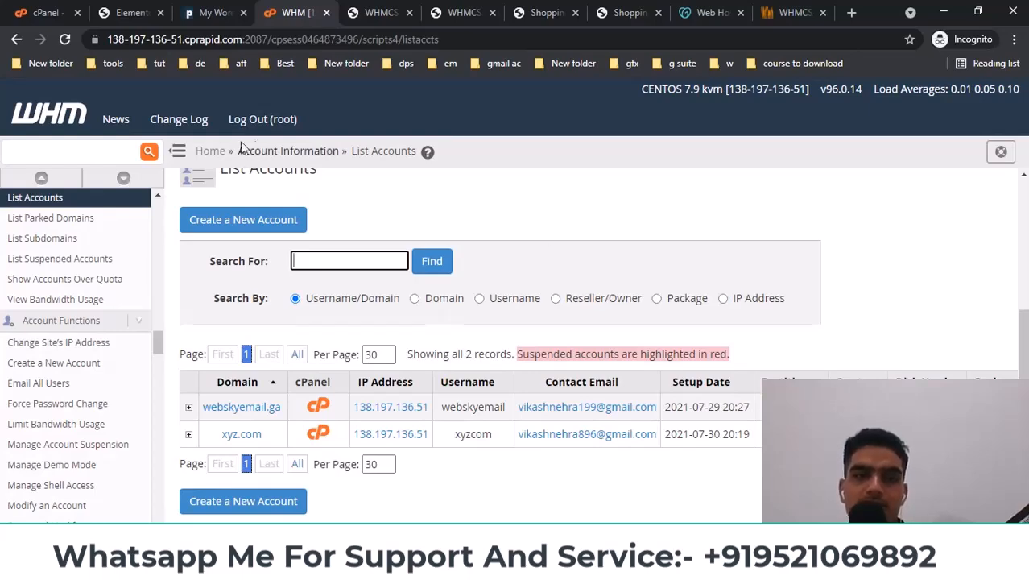
# - Switch to the WHMCS admin area, list all clients and open the test client's profile
pyautogui.scroll(2, 237, 197)
pyautogui.click(374, 12)
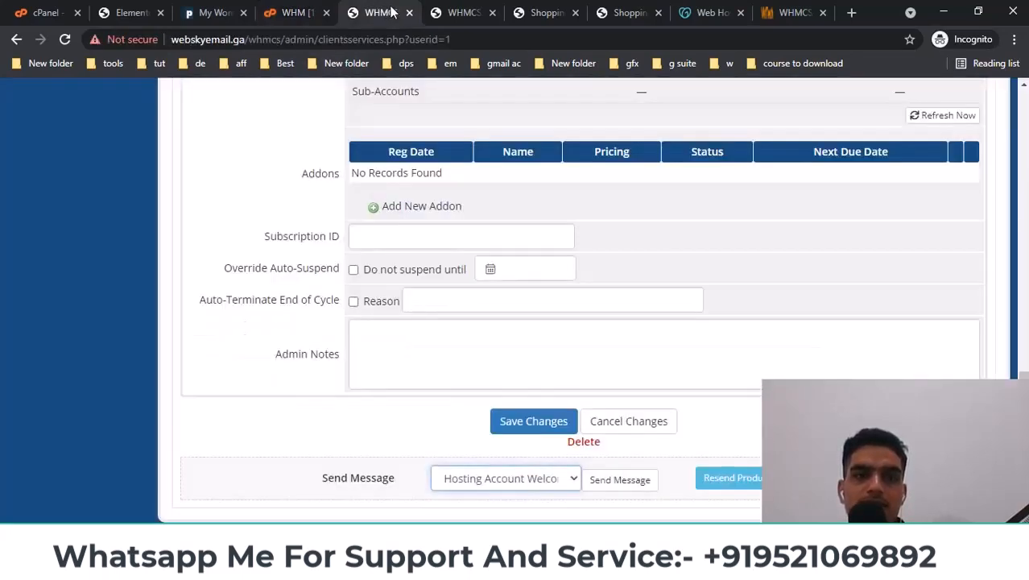
pyautogui.scroll(8, 403, 255)
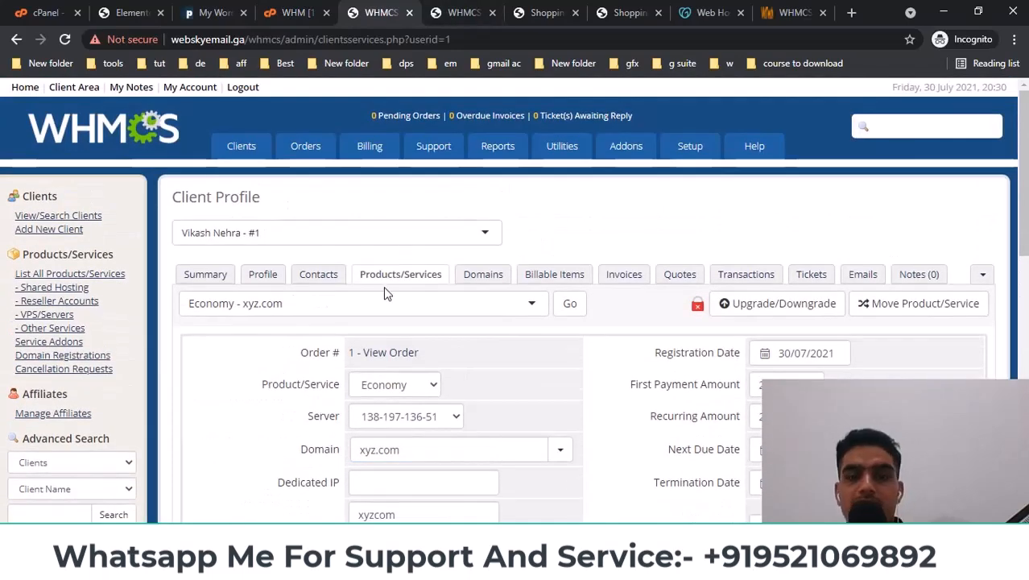
pyautogui.moveTo(239, 148)
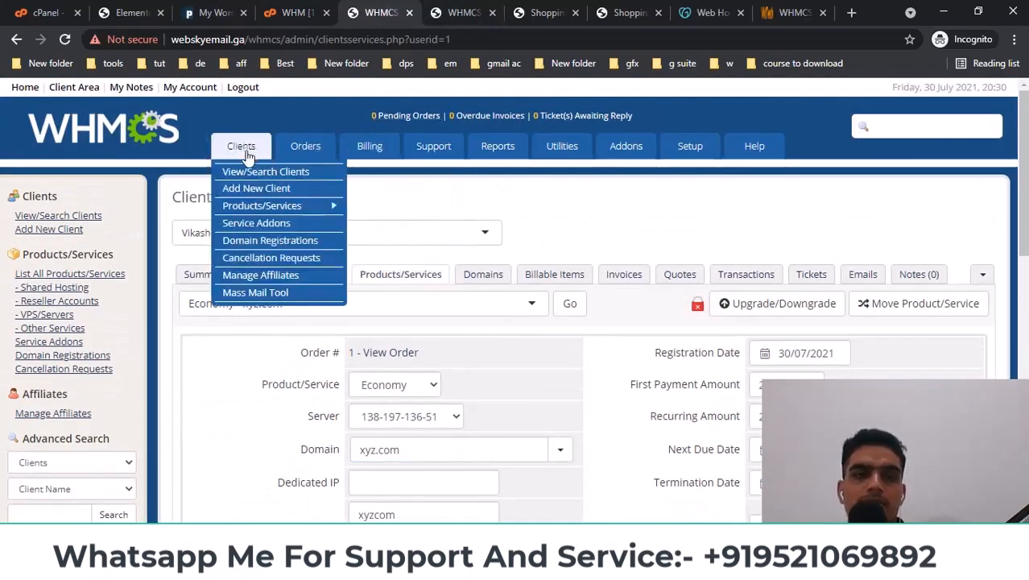
pyautogui.click(229, 173)
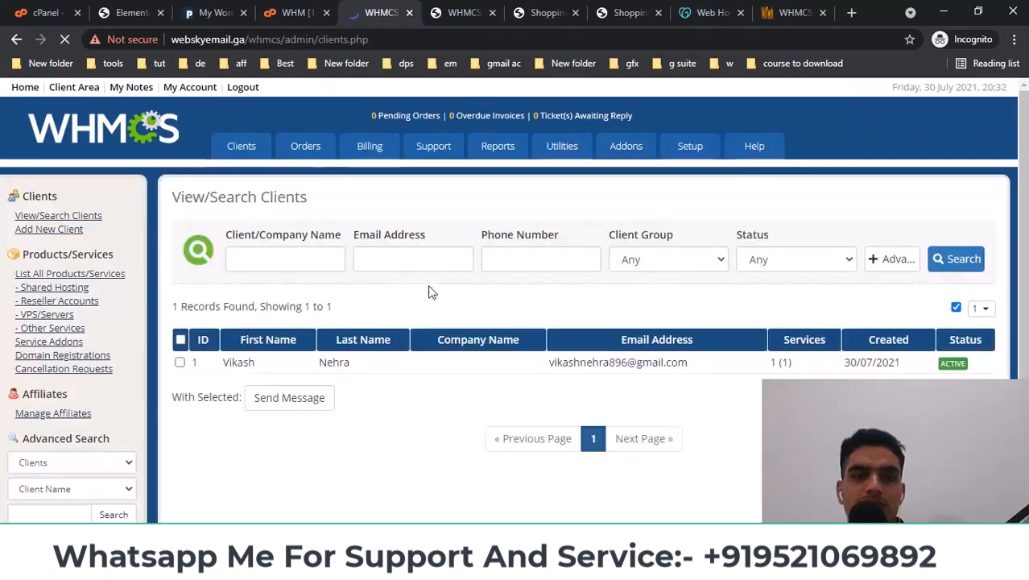
pyautogui.scroll(-1, 439, 315)
pyautogui.scroll(-1, 439, 316)
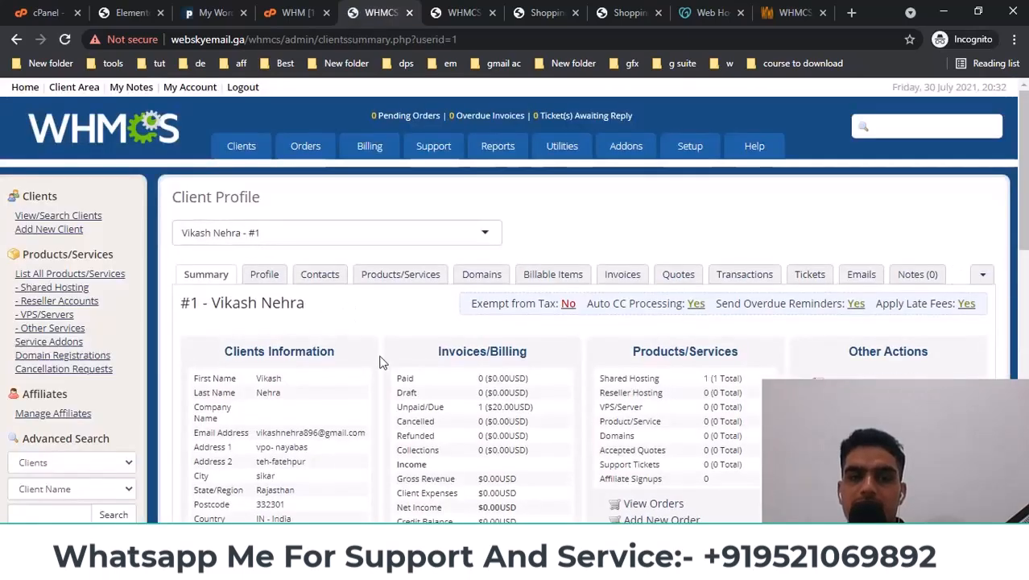
# - Examine the client's summary, including billing, products, bulk status options and the e-mail templates available for sending
pyautogui.scroll(-1, 383, 364)
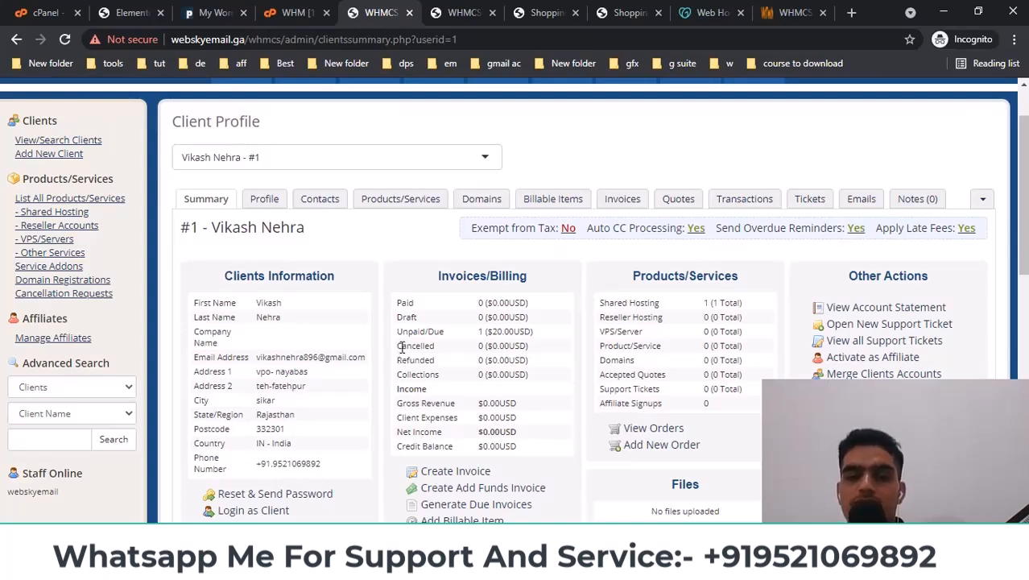
pyautogui.scroll(-2, 403, 351)
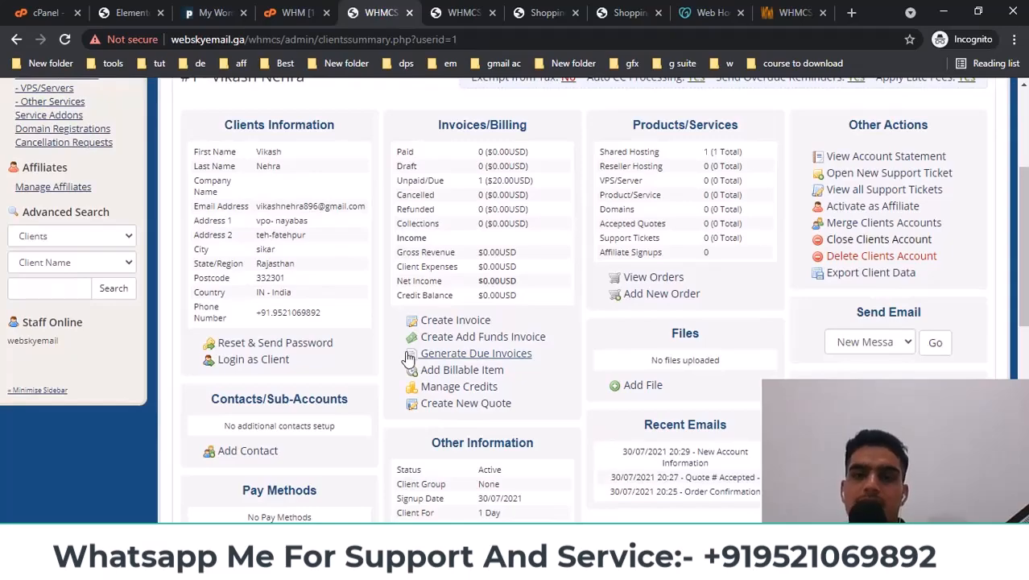
pyautogui.scroll(3, 409, 357)
pyautogui.scroll(-9, 516, 322)
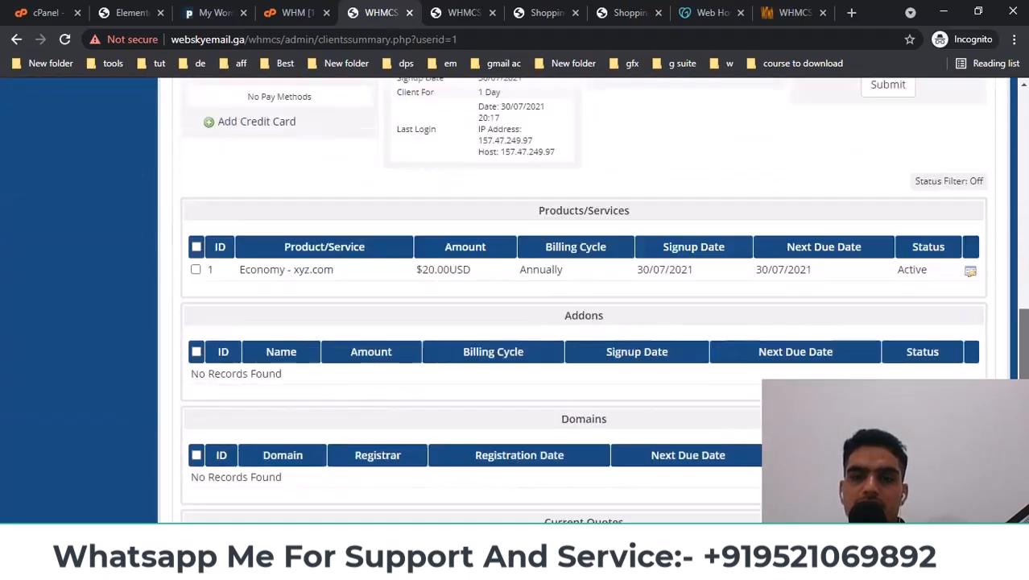
pyautogui.scroll(-2, 584, 322)
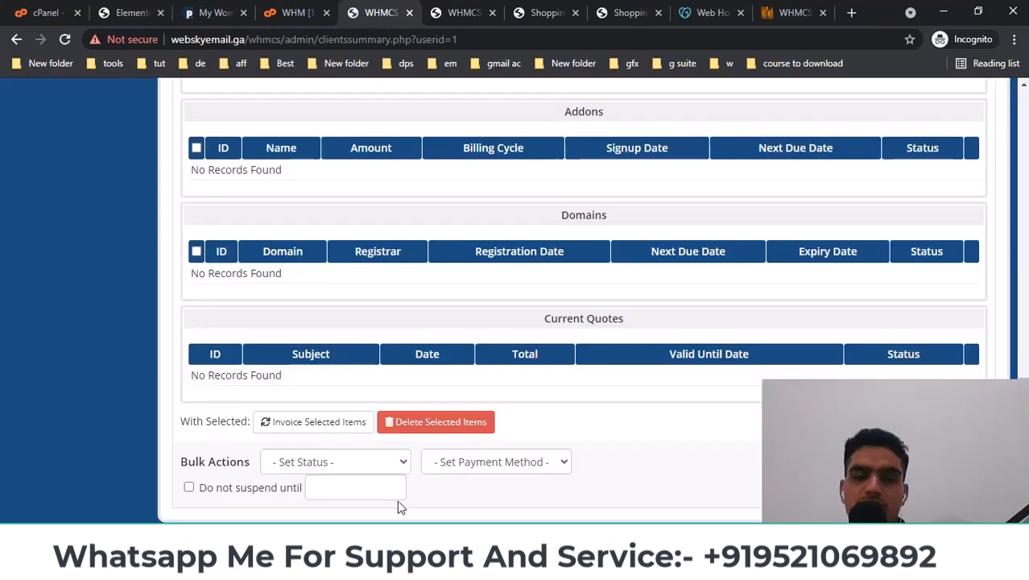
pyautogui.click(336, 461)
pyautogui.click(438, 488)
pyautogui.scroll(6, 438, 488)
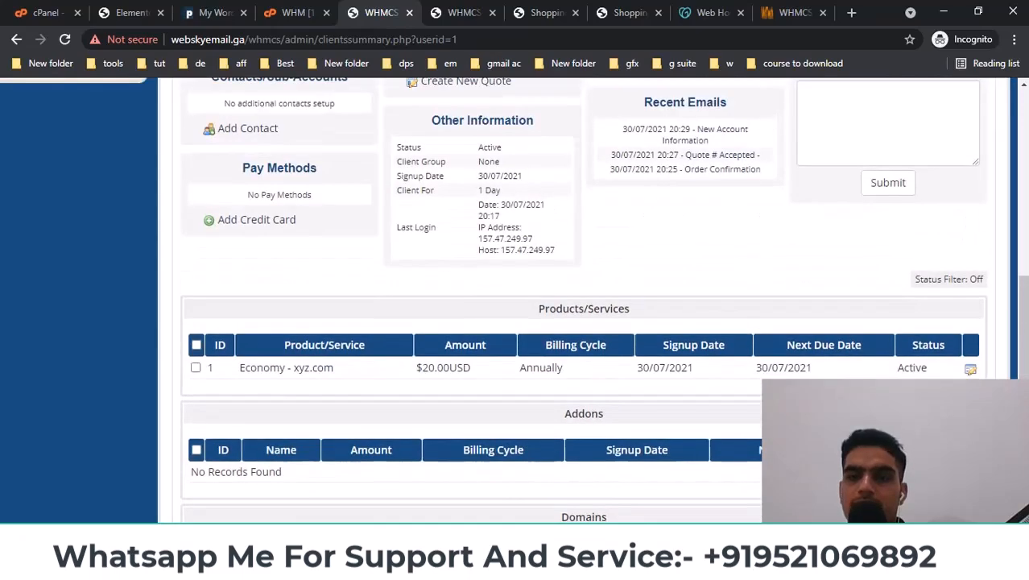
pyautogui.scroll(2, 886, 339)
pyautogui.click(873, 322)
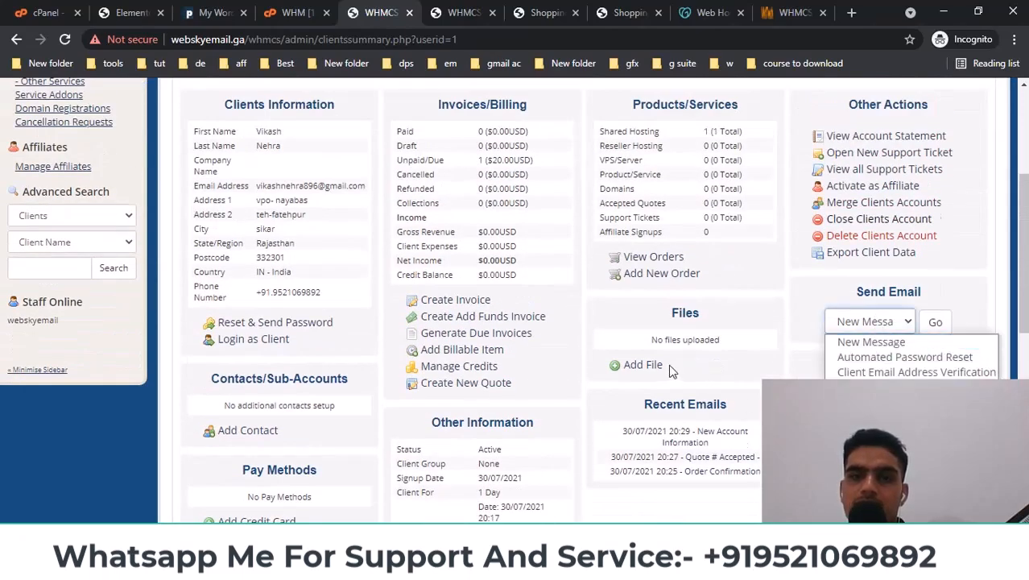
pyautogui.scroll(3, 441, 289)
# - Open the client's Products/Services details and check the message templates offered for the Economy service
pyautogui.click(427, 277)
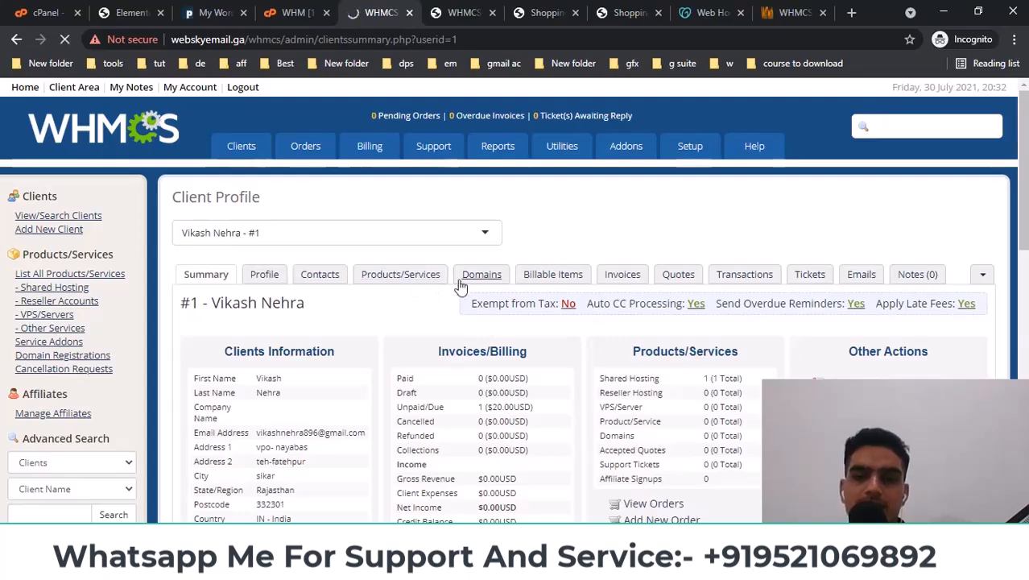
pyautogui.scroll(-10, 448, 348)
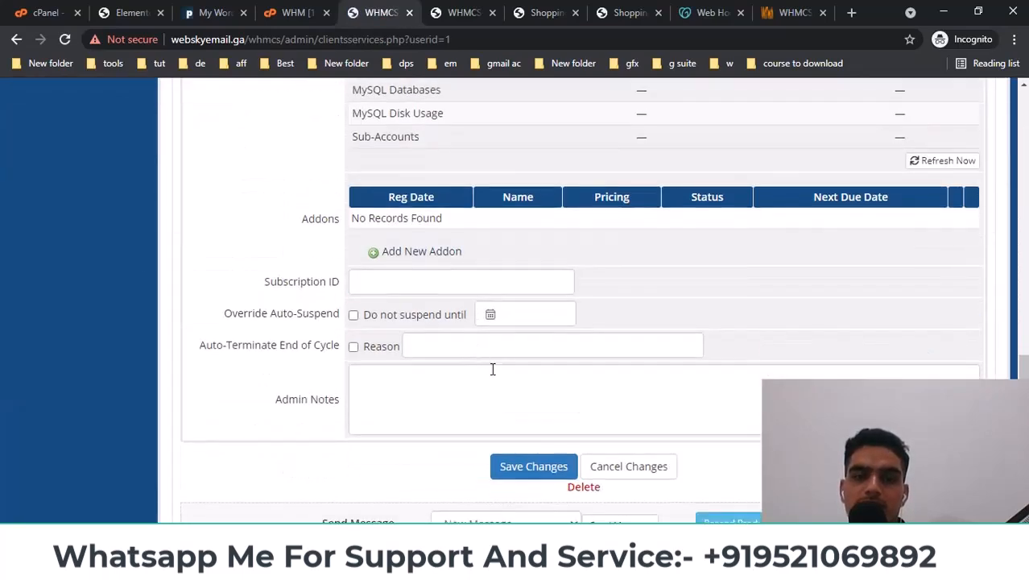
pyautogui.click(524, 478)
pyautogui.scroll(1, 508, 467)
pyautogui.click(509, 464)
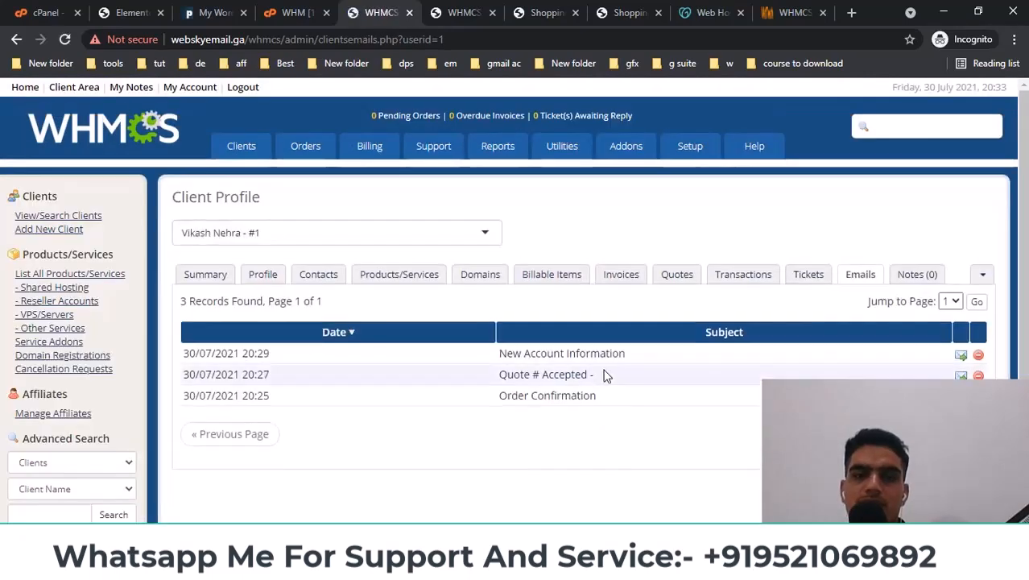
# - Review the client's sent e-mail history and support tickets
pyautogui.scroll(-1, 636, 361)
pyautogui.moveTo(701, 348); pyautogui.dragTo(193, 258)
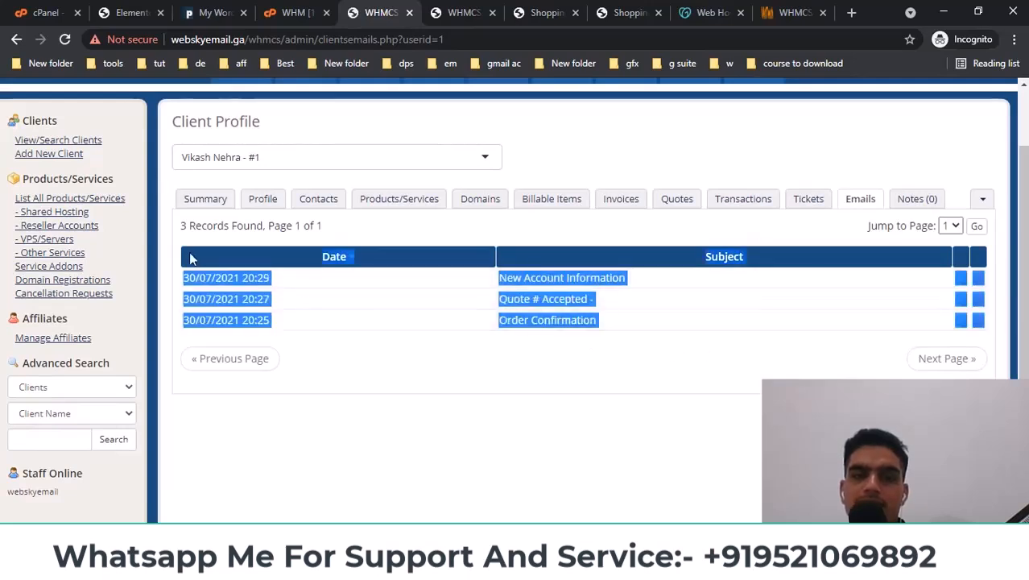
pyautogui.click(755, 415)
pyautogui.click(811, 202)
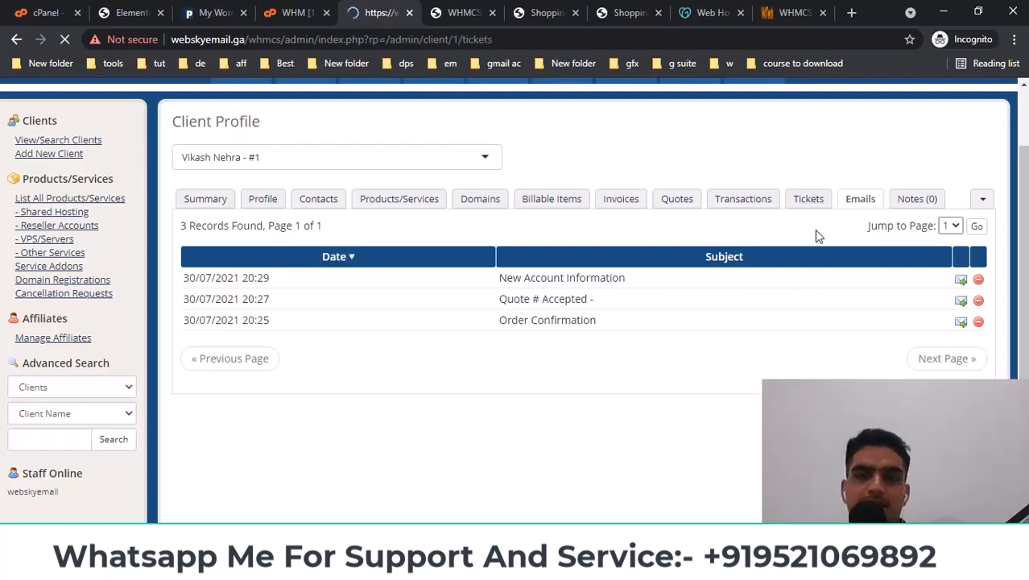
pyautogui.scroll(-2, 767, 336)
pyautogui.scroll(2, 515, 258)
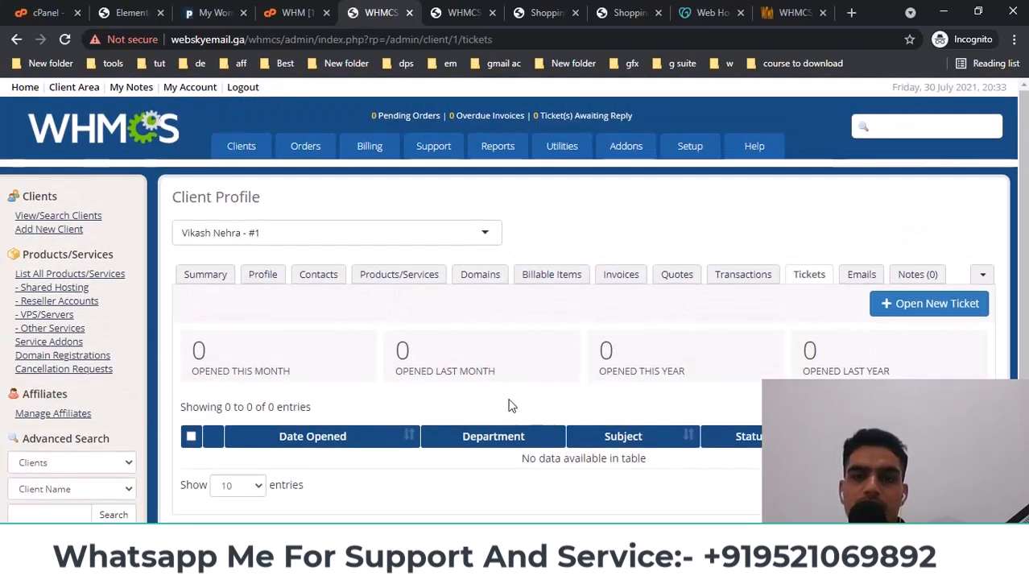
pyautogui.scroll(-2, 804, 360)
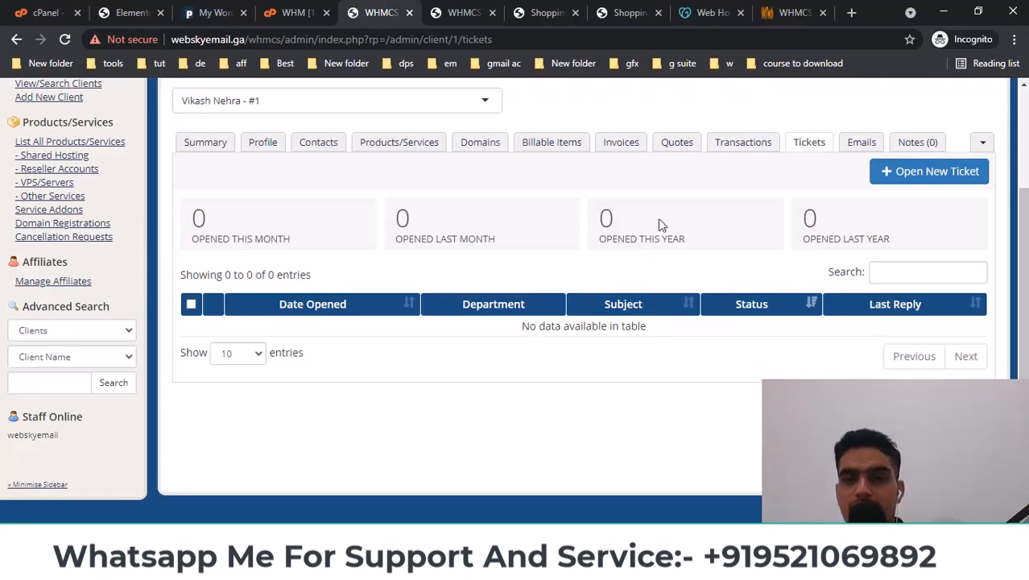
# - Open the client's invoices and mark the Economy order's invoice as paid
pyautogui.click(630, 142)
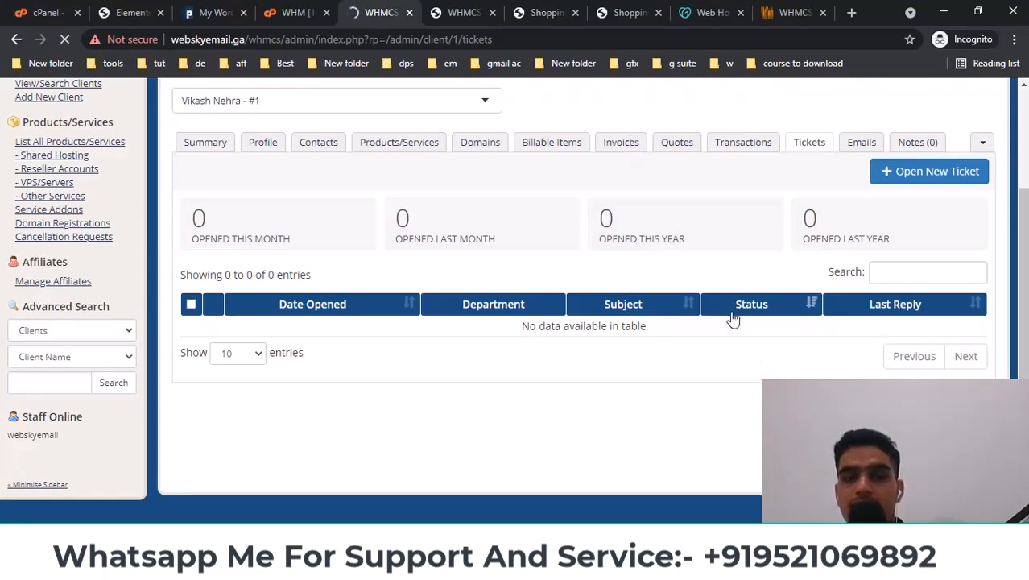
pyautogui.scroll(-3, 733, 320)
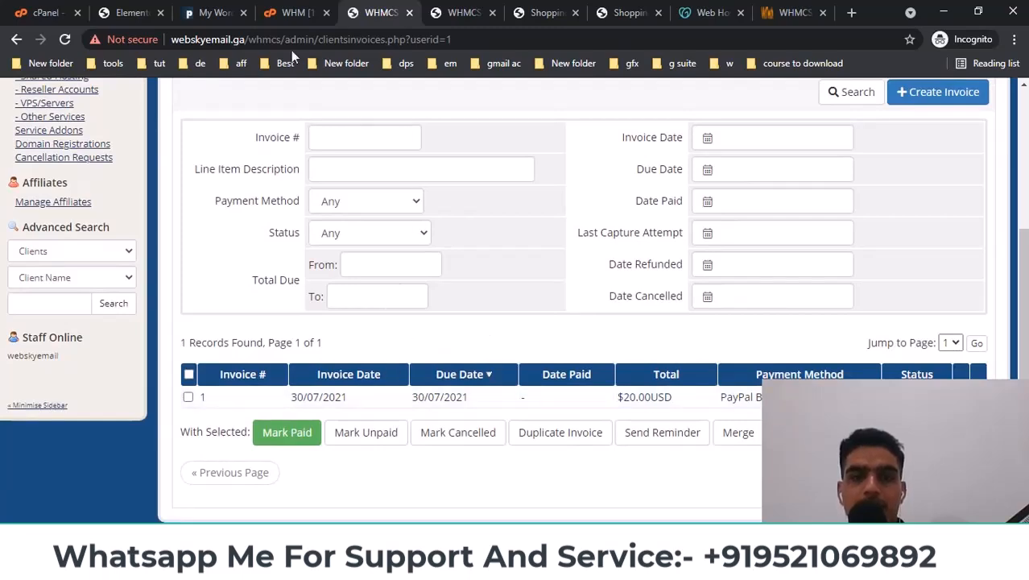
pyautogui.scroll(3, 356, 272)
pyautogui.scroll(-2, 741, 376)
pyautogui.scroll(-1, 741, 376)
pyautogui.click(188, 396)
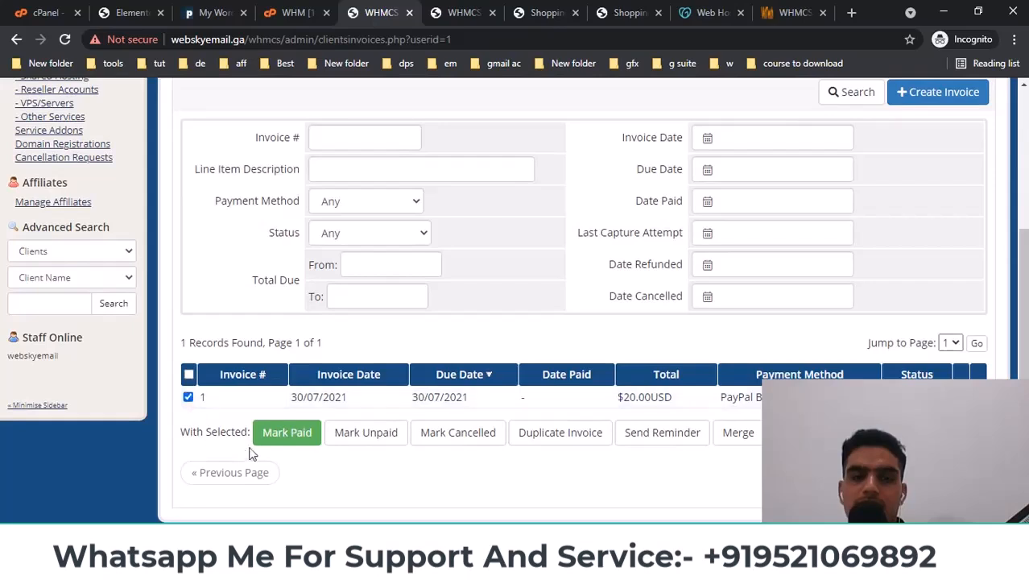
pyautogui.click(286, 431)
pyautogui.click(586, 122)
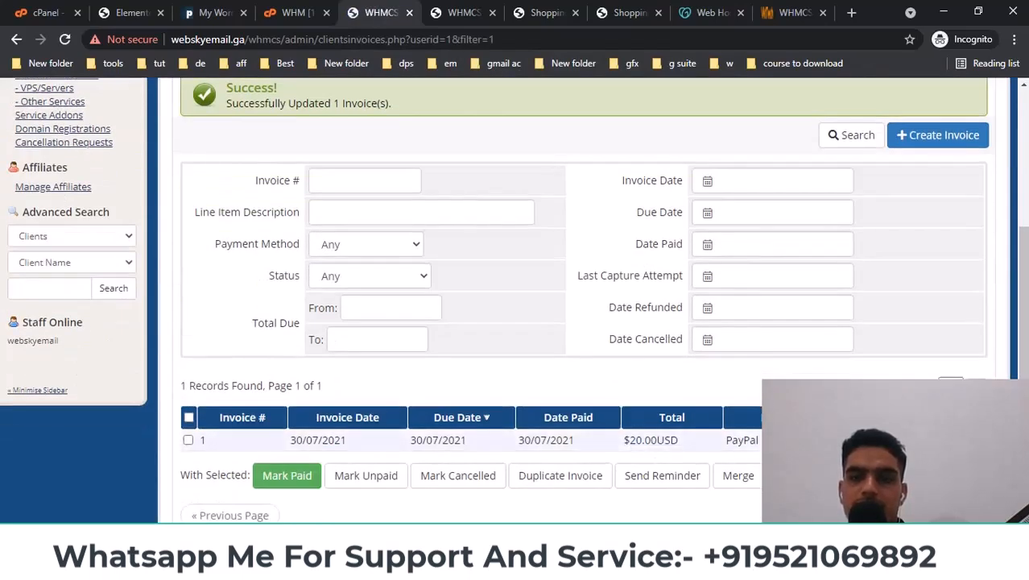
# - Switch to Gmail, refresh the Spam folder and read the Invoice Payment Confirmation e-mail
pyautogui.hotkey('alt', 'Tab')
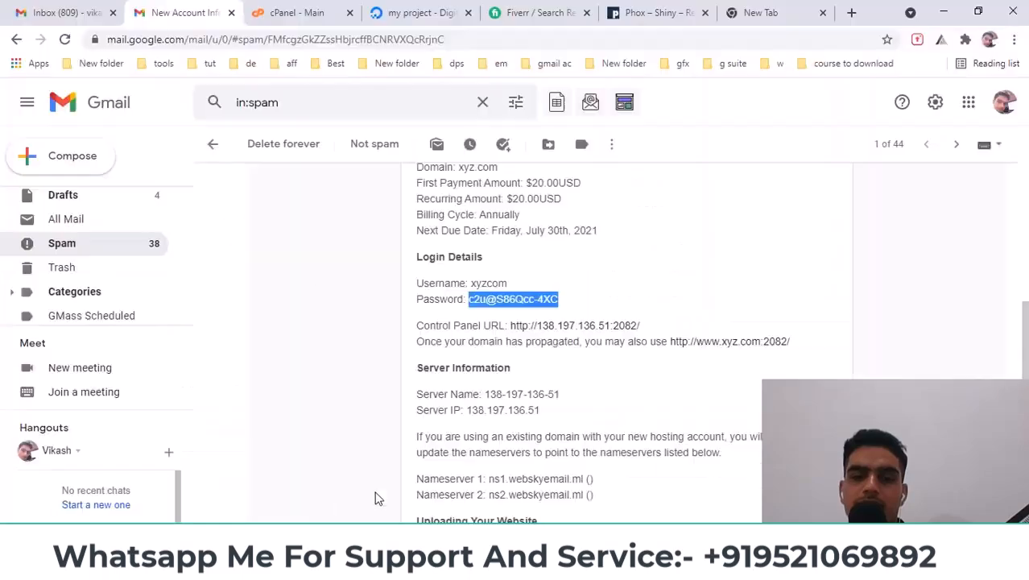
pyautogui.click(215, 143)
pyautogui.click(258, 145)
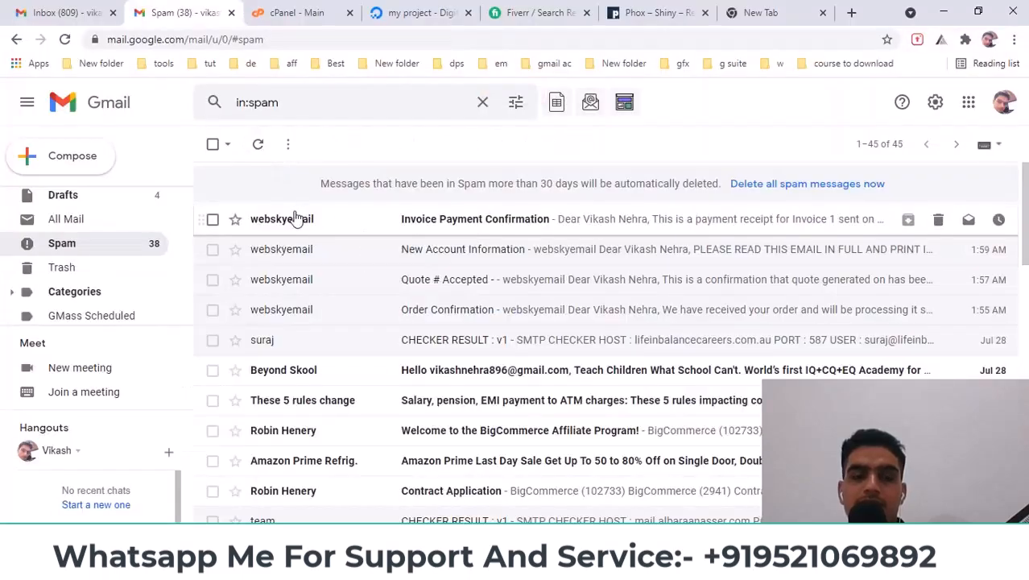
pyautogui.click(409, 219)
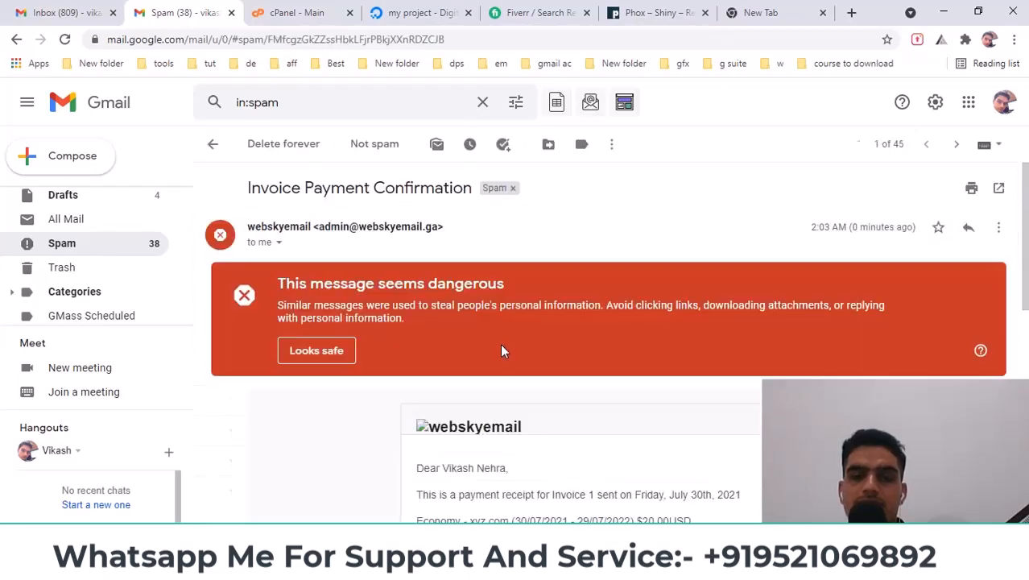
pyautogui.scroll(1, 483, 323)
pyautogui.moveTo(434, 268); pyautogui.dragTo(570, 372)
pyautogui.scroll(-2, 573, 374)
pyautogui.click(574, 375)
pyautogui.scroll(1, 568, 372)
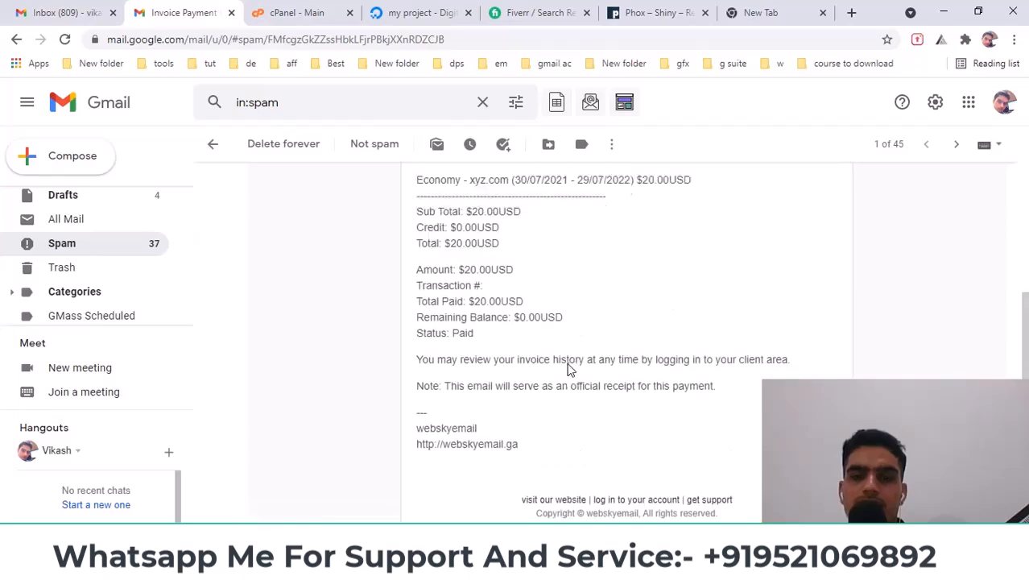
pyautogui.click(213, 144)
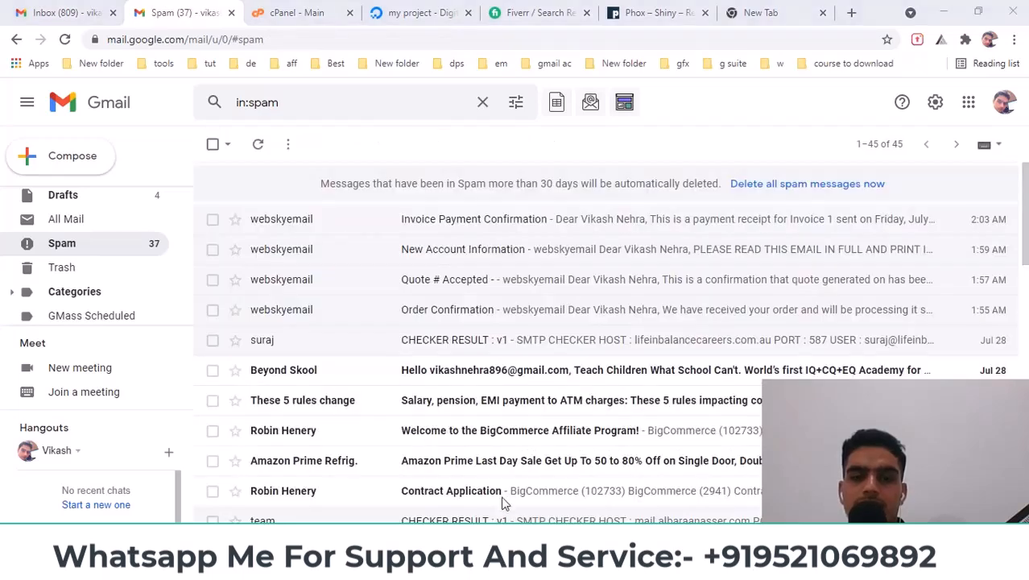
# - Return to WHMCS and check the invoice and income figures on the client's summary
pyautogui.hotkey('alt', 'Tab')
pyautogui.scroll(3, 480, 425)
pyautogui.click(209, 200)
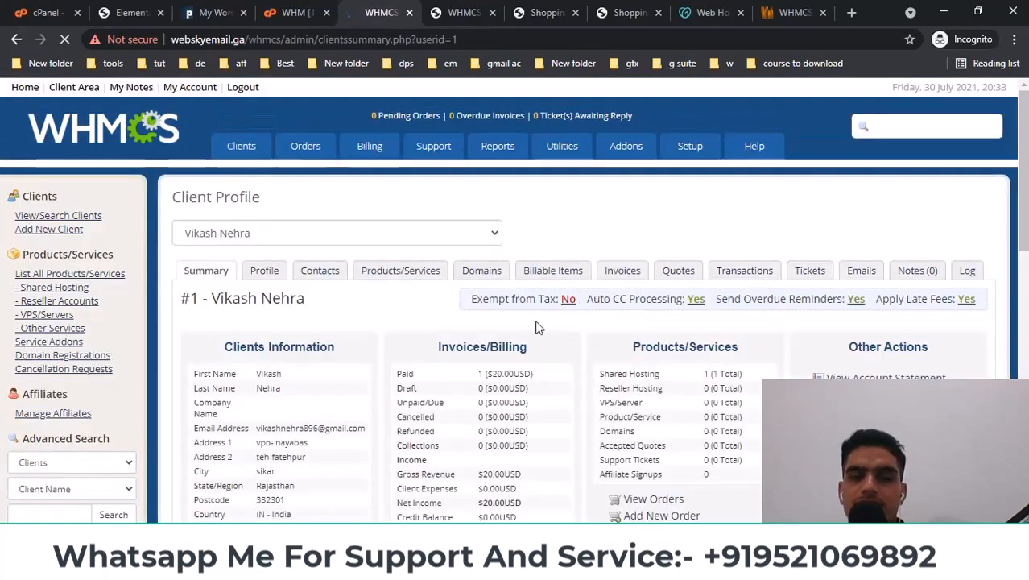
pyautogui.moveTo(367, 148)
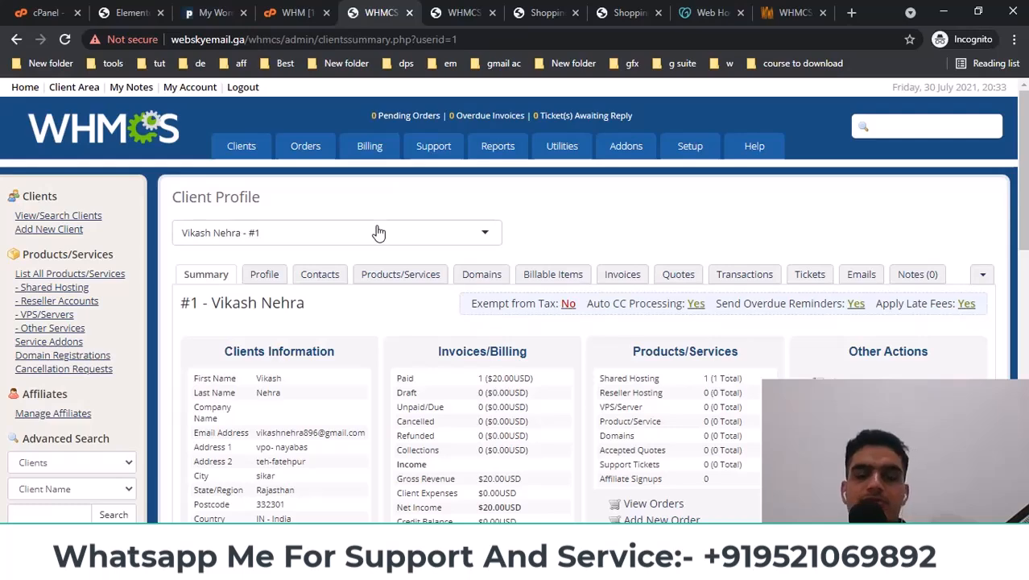
# - Switch to the YouTube channel's video list and to the course outline slide in PowerPoint
pyautogui.click(462, 565)
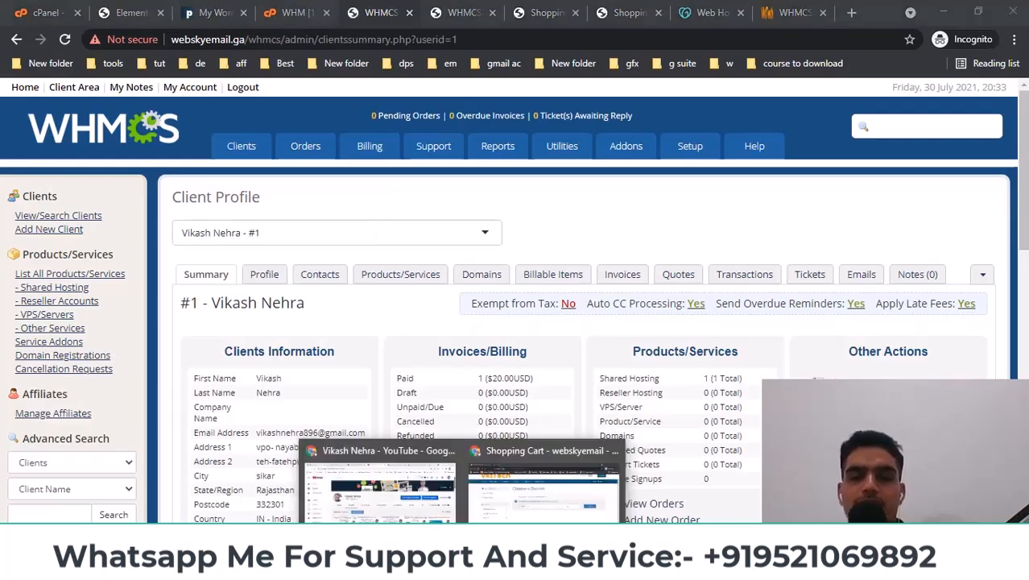
pyautogui.click(443, 504)
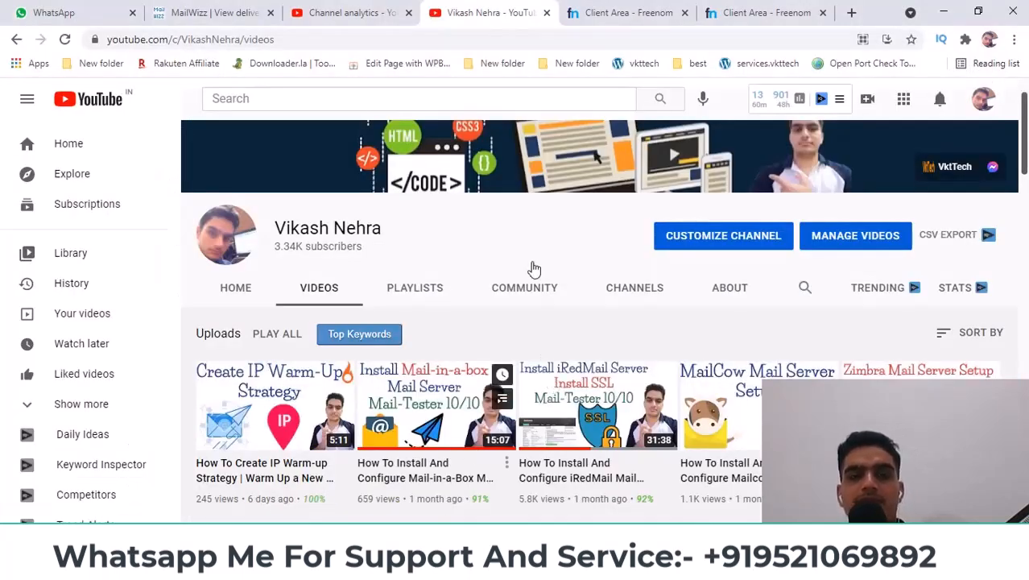
pyautogui.scroll(-1, 533, 258)
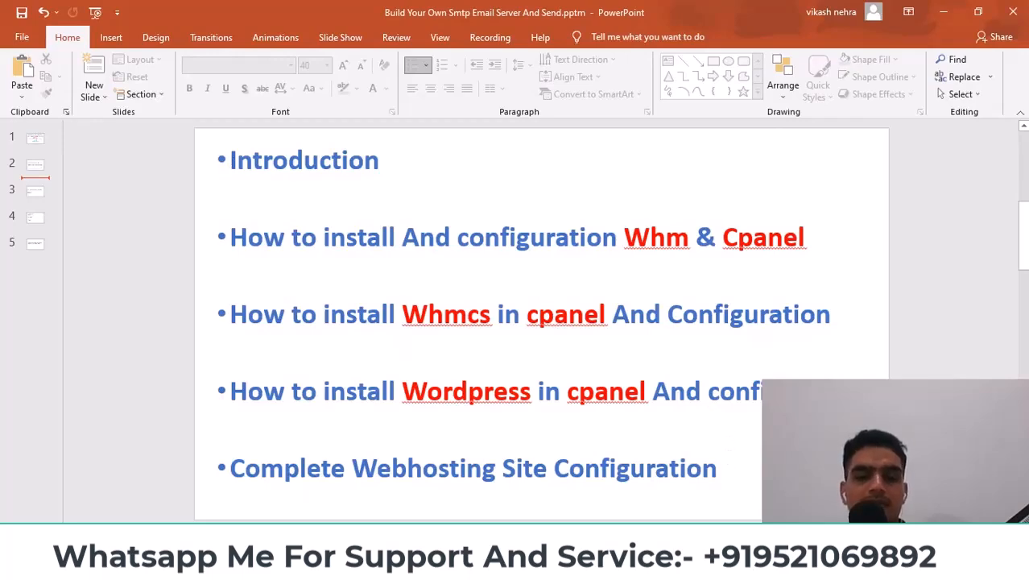
# - Switch to the Fiverr search results, look over the WHMCS setup gigs and return to the WHMCS client profile
pyautogui.click(338, 479)
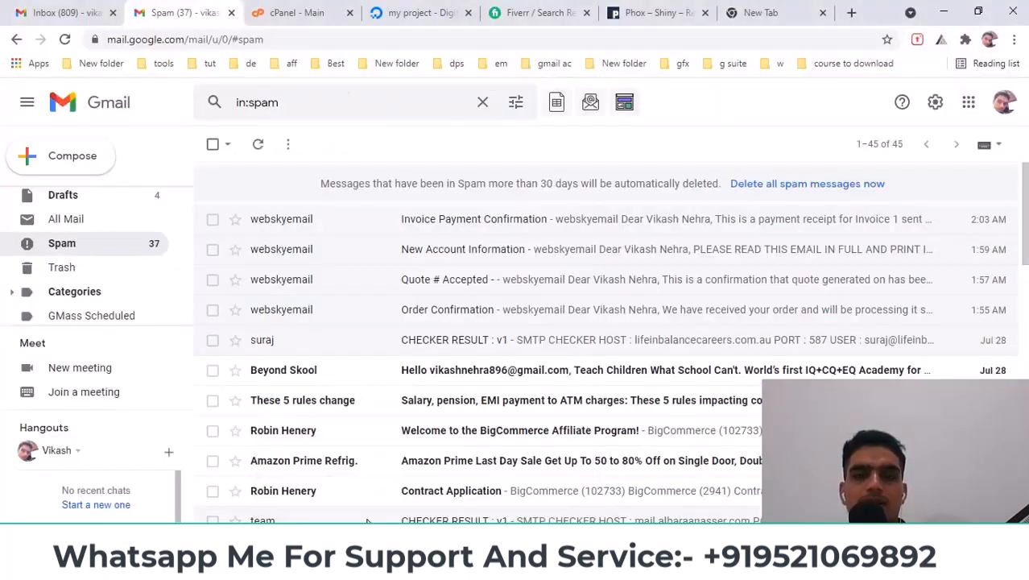
pyautogui.click(547, 13)
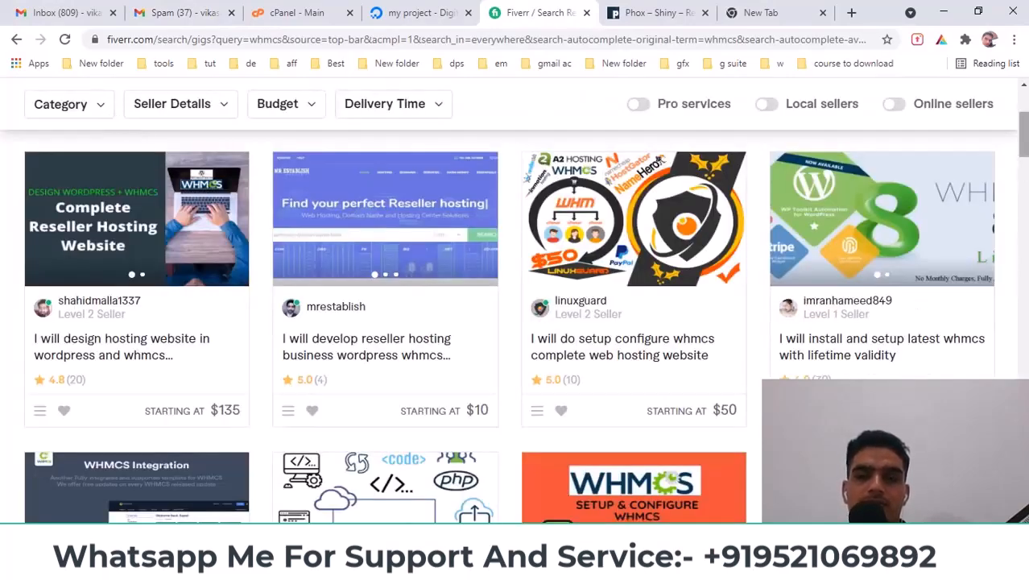
pyautogui.scroll(-1, 516, 322)
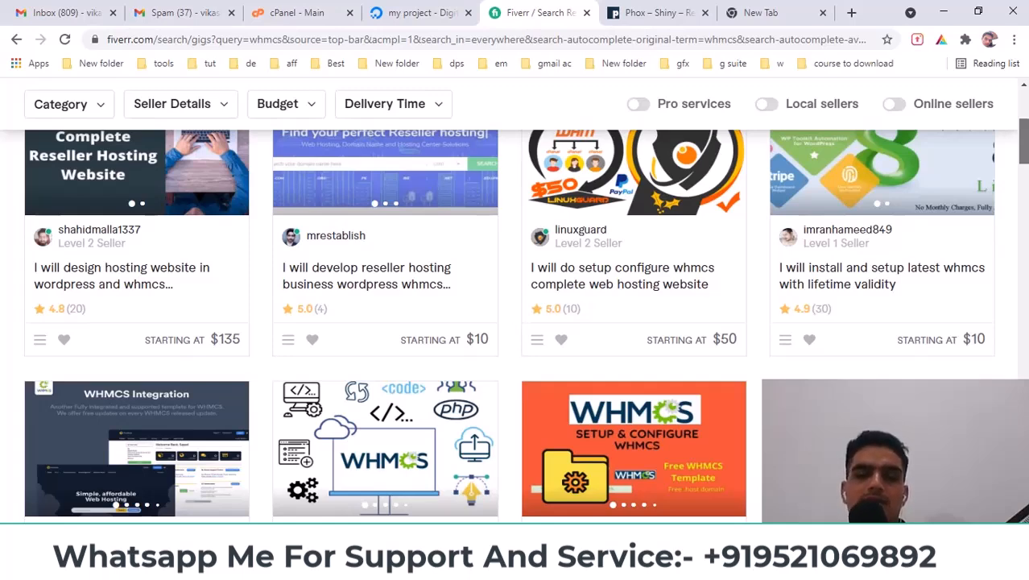
pyautogui.click(169, 11)
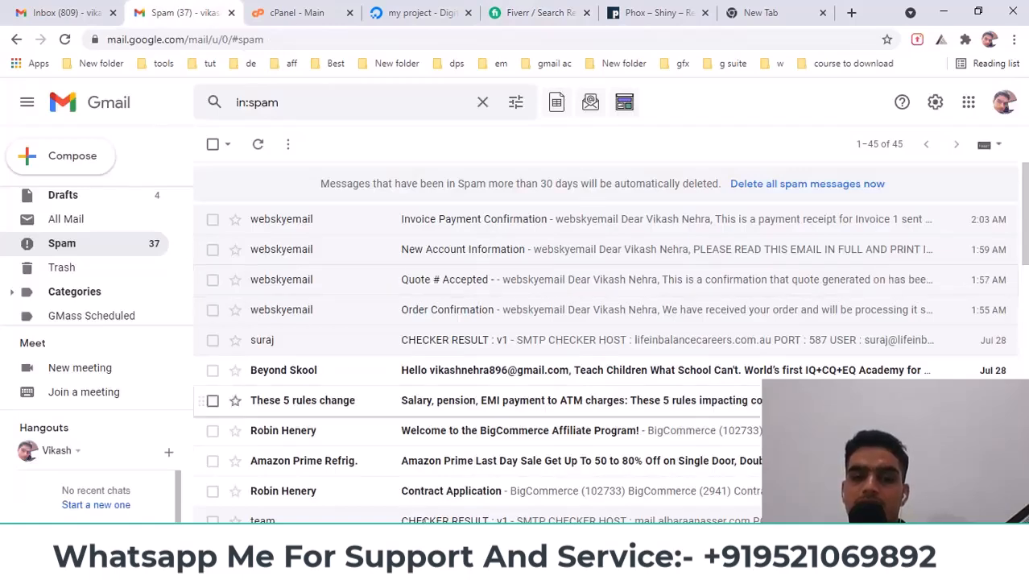
pyautogui.click(510, 483)
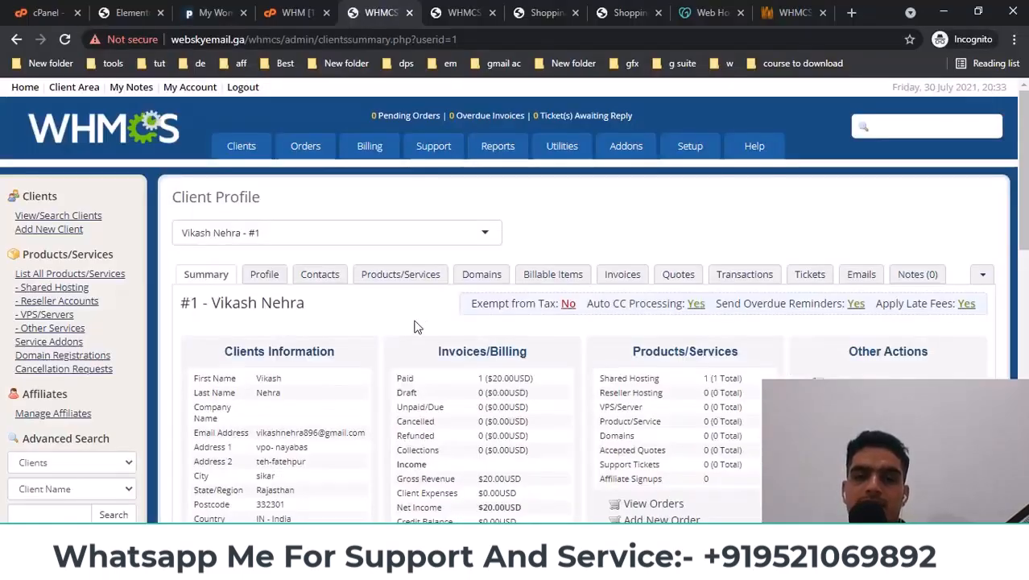